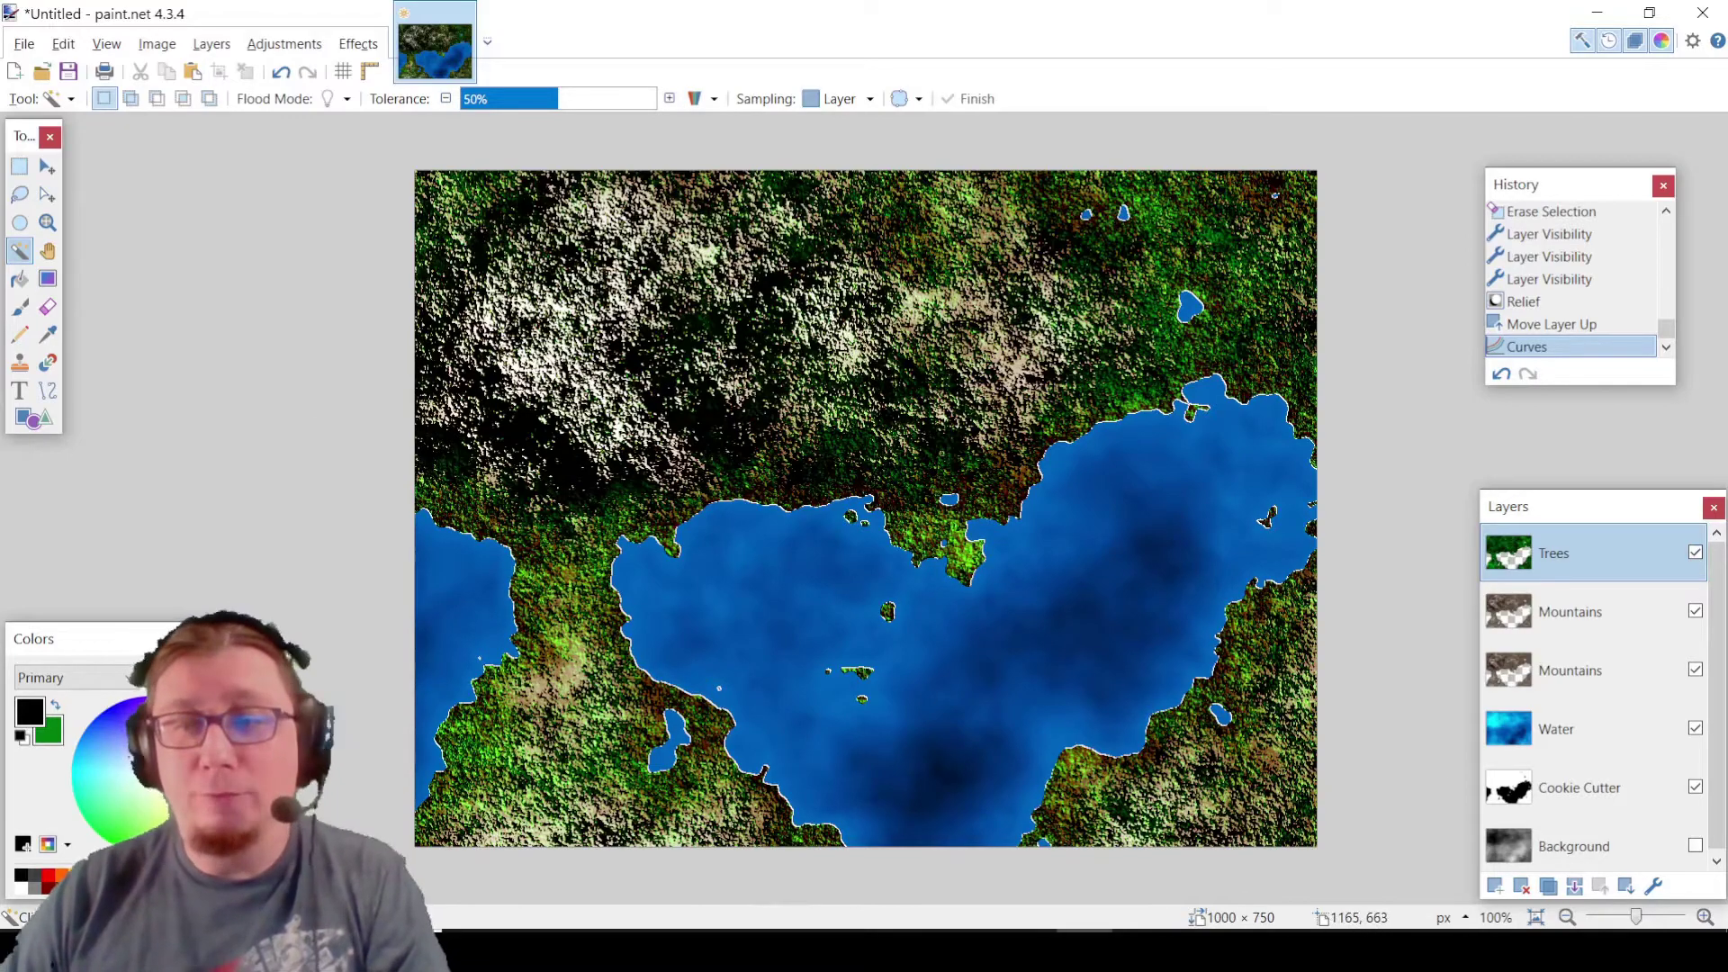
# - Zoom in and pan around the finished map to inspect its detail, then fit it back to the window
pyautogui.click(1705, 918)
pyautogui.click(1705, 919)
pyautogui.click(1706, 919)
pyautogui.moveTo(1149, 903); pyautogui.dragTo(900, 898)
pyautogui.scroll(-10, 1005, 457)
pyautogui.scroll(-8, 1004, 456)
pyautogui.scroll(6, 1004, 456)
pyautogui.moveTo(843, 896); pyautogui.dragTo(1601, 875)
pyautogui.click(1535, 917)
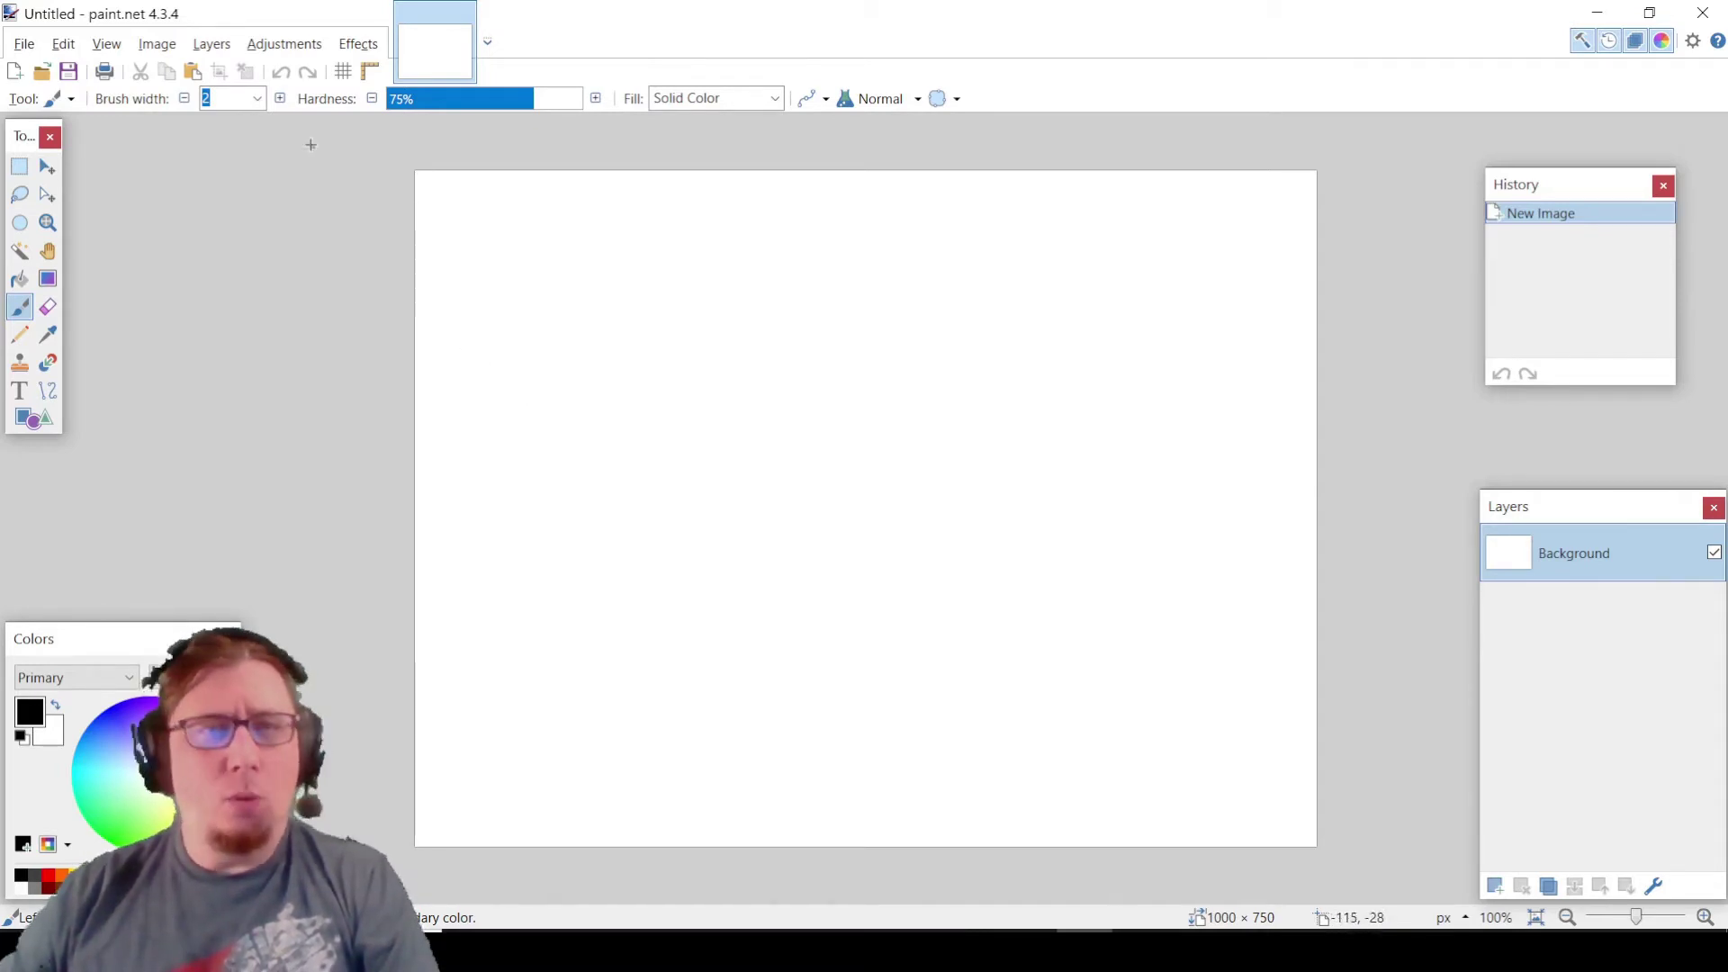
# - Render Clouds on the blank image at scale 1000 and roughness 0.55 with a fresh reseed
pyautogui.click(357, 47)
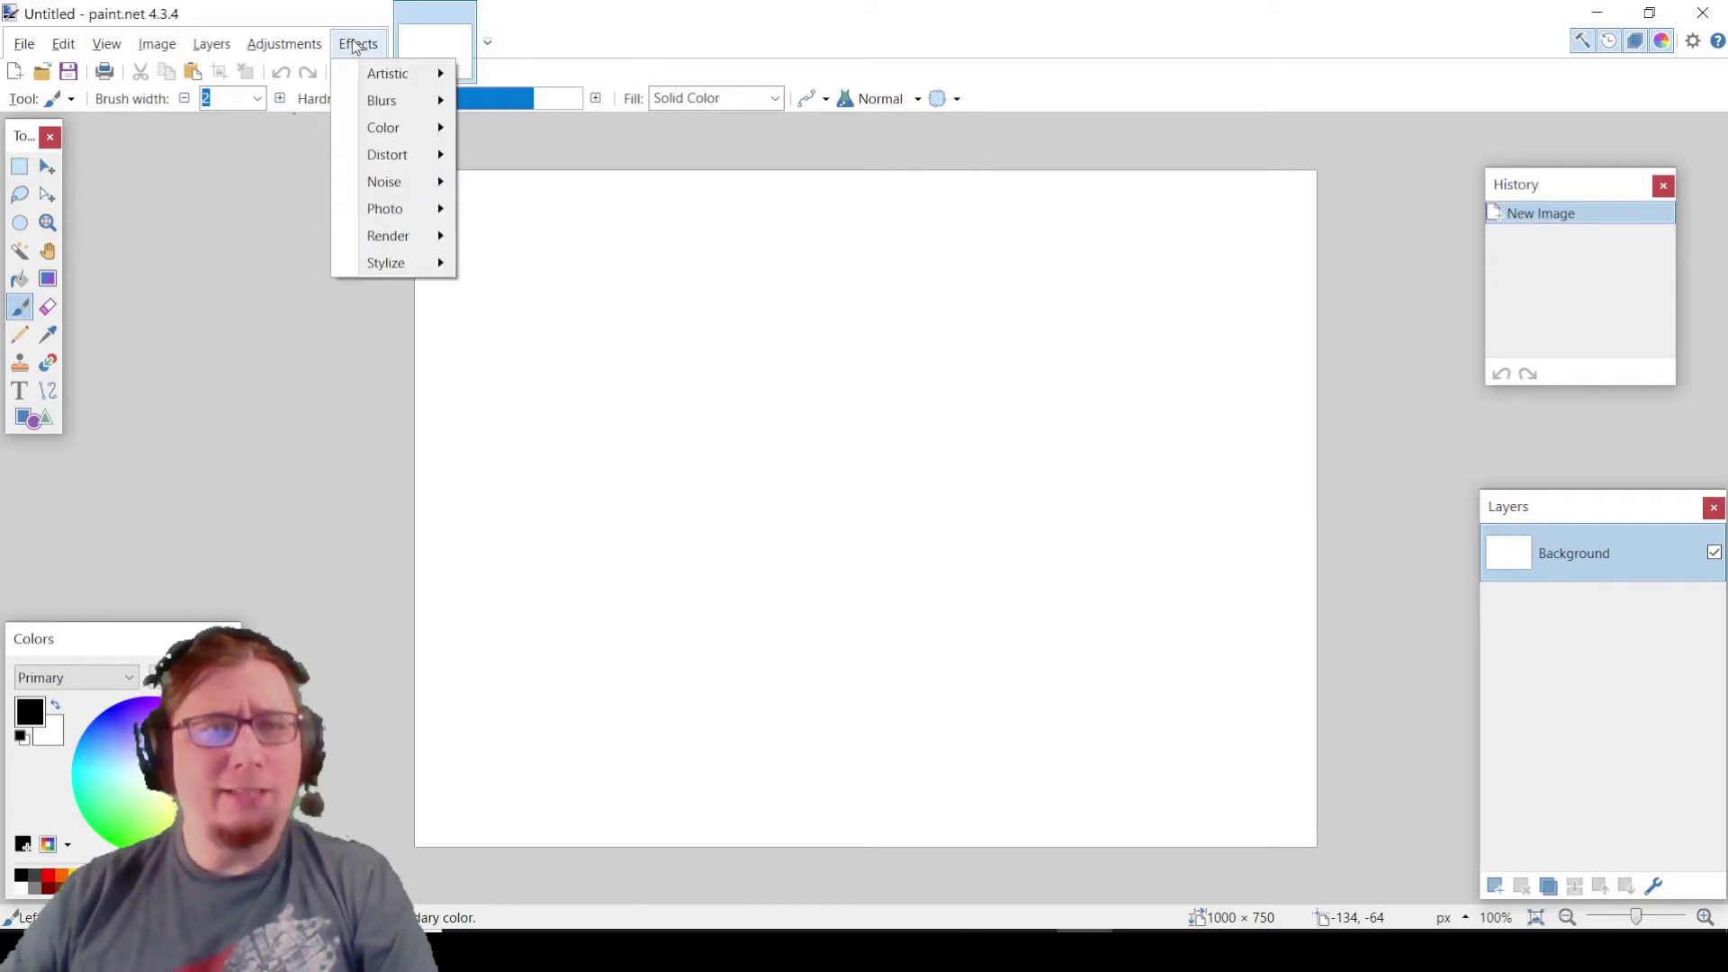
pyautogui.moveTo(424, 237)
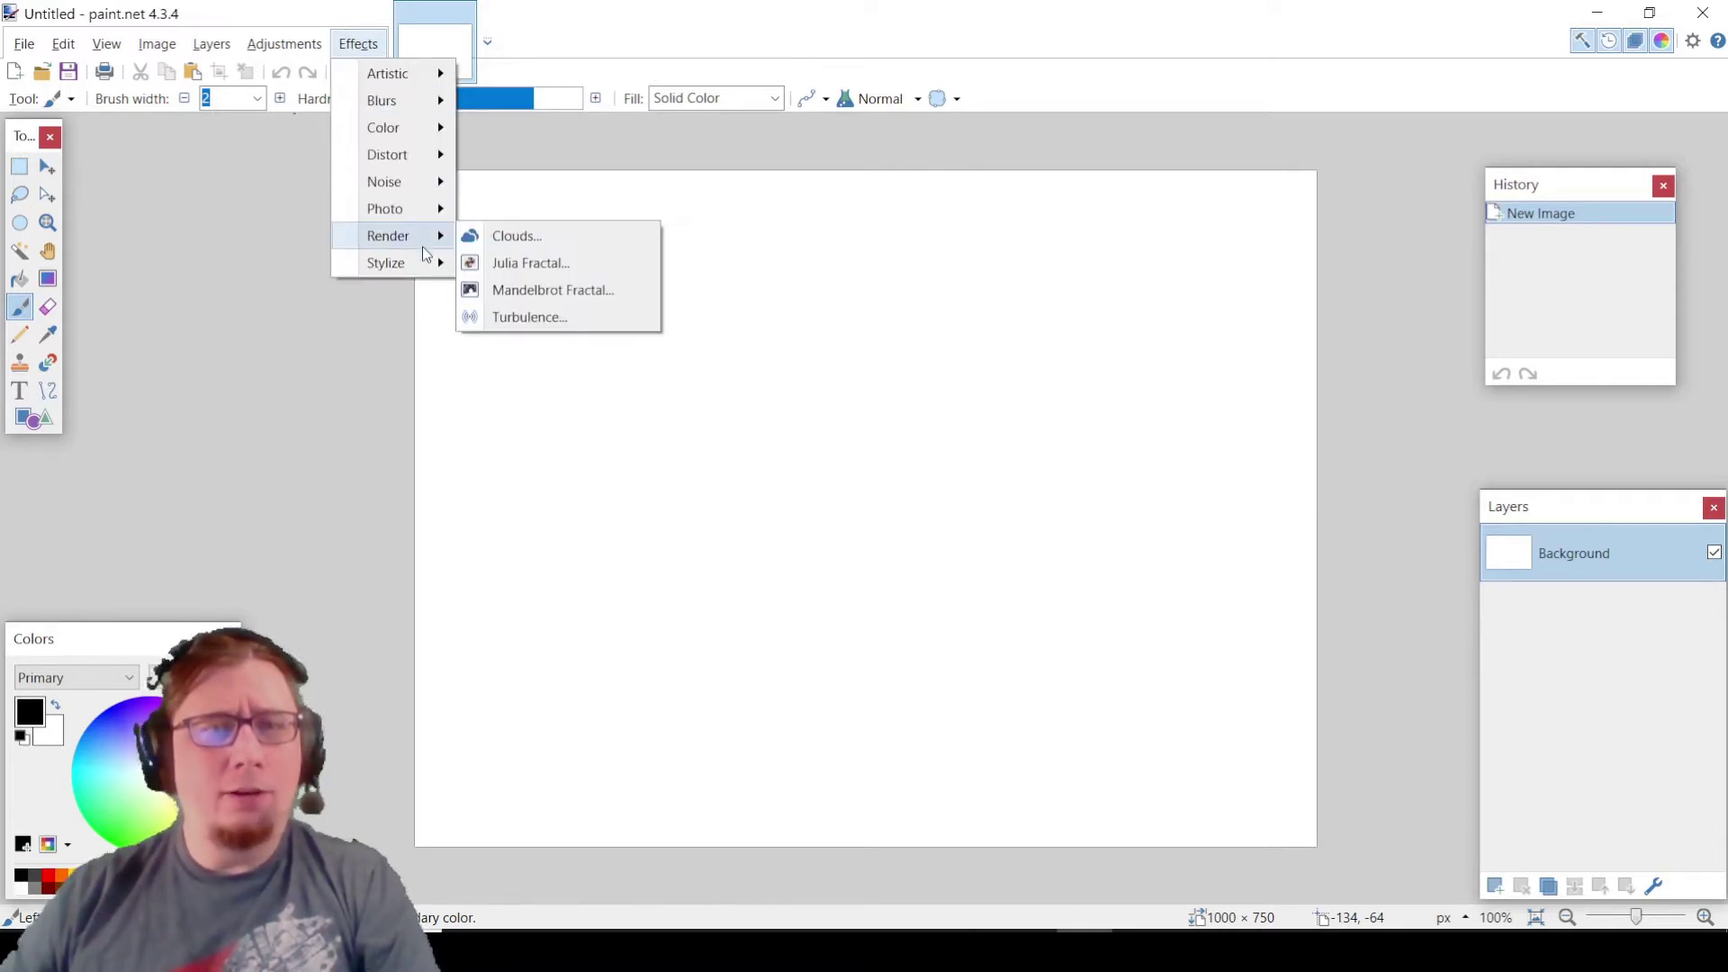
pyautogui.click(490, 236)
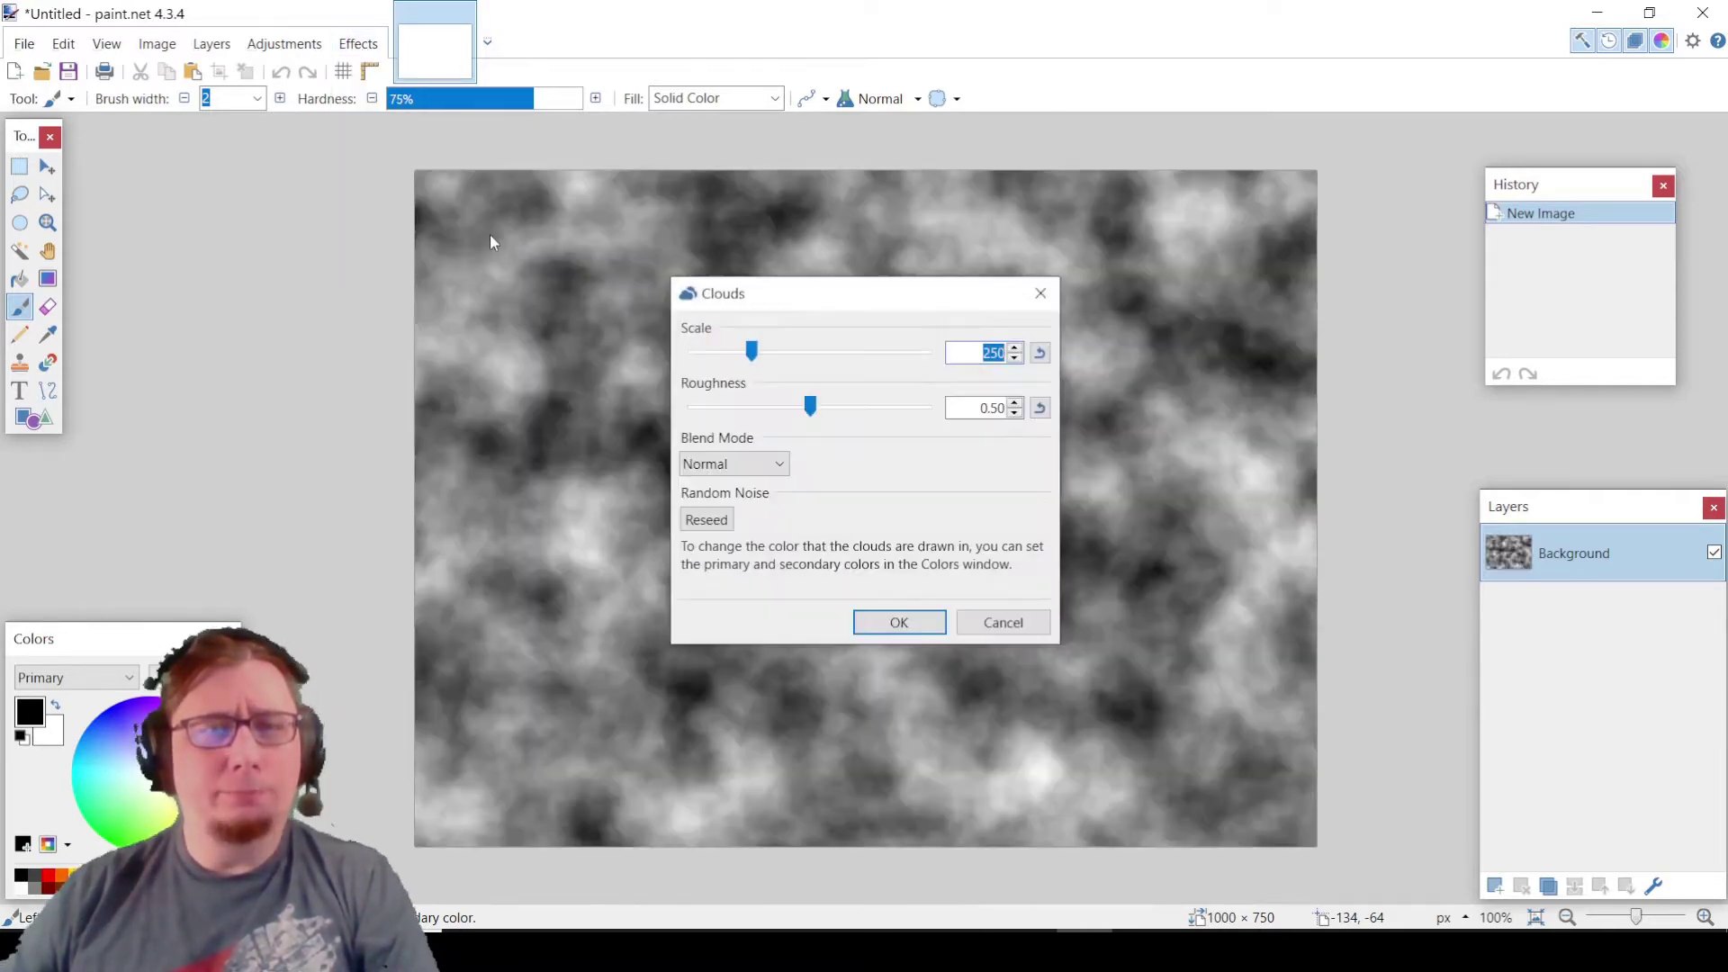
pyautogui.moveTo(857, 299); pyautogui.dragTo(204, 217)
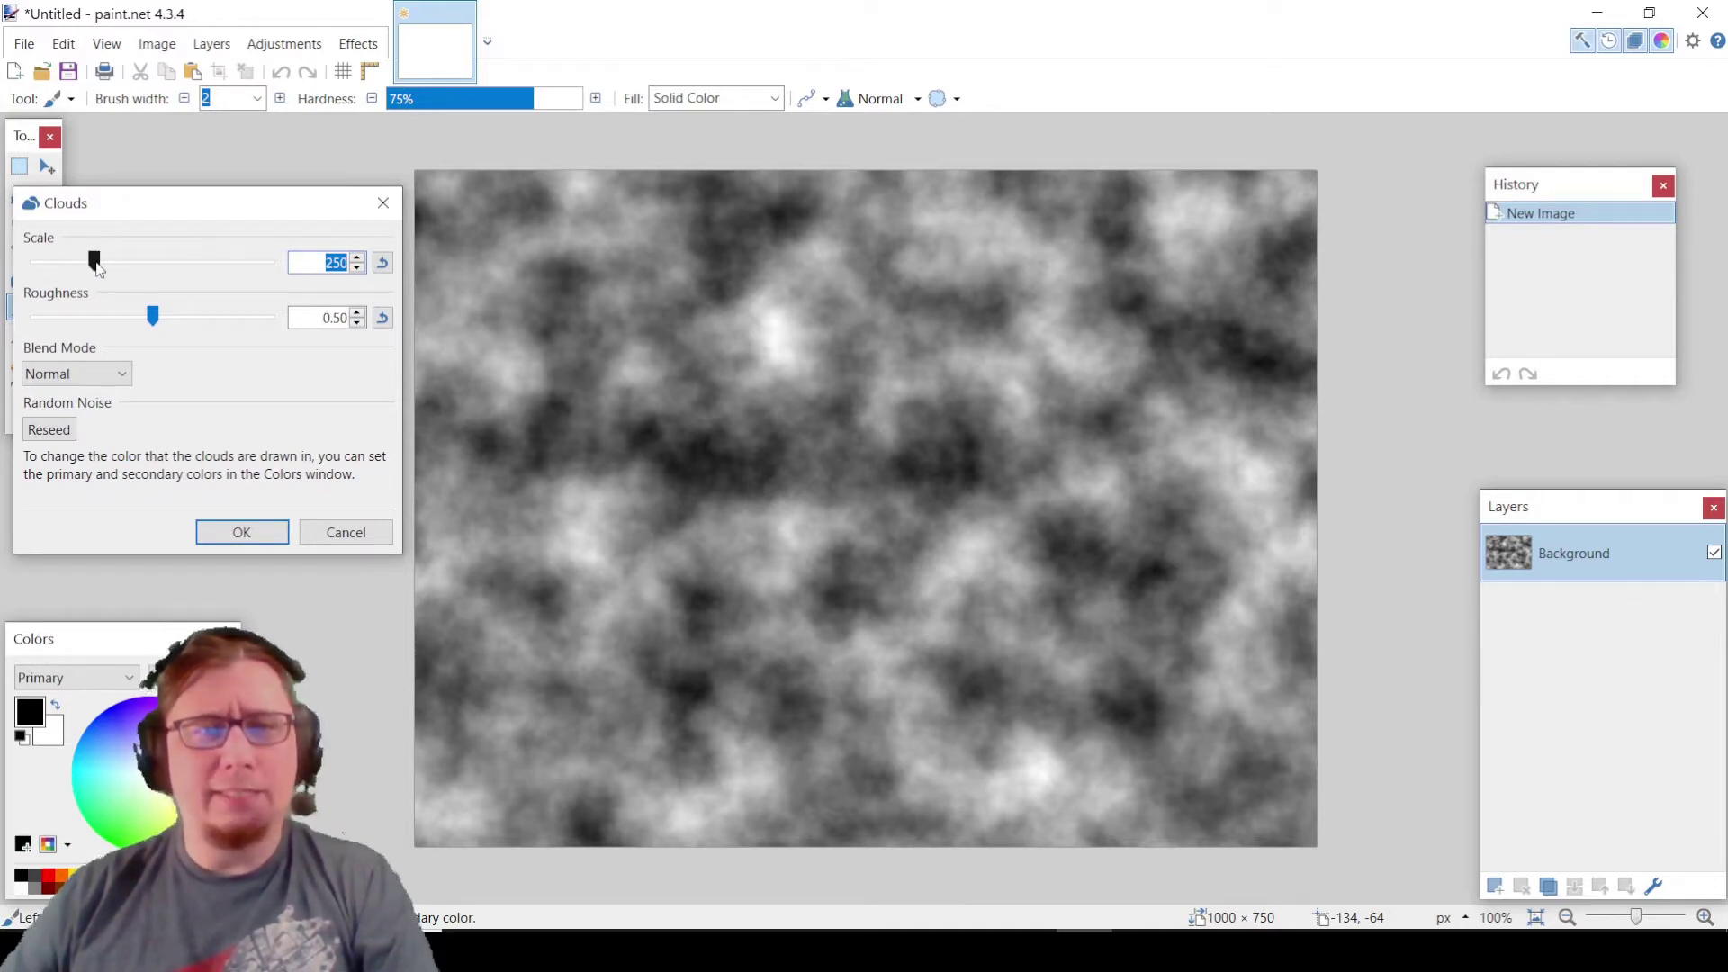
pyautogui.moveTo(97, 264); pyautogui.dragTo(286, 275)
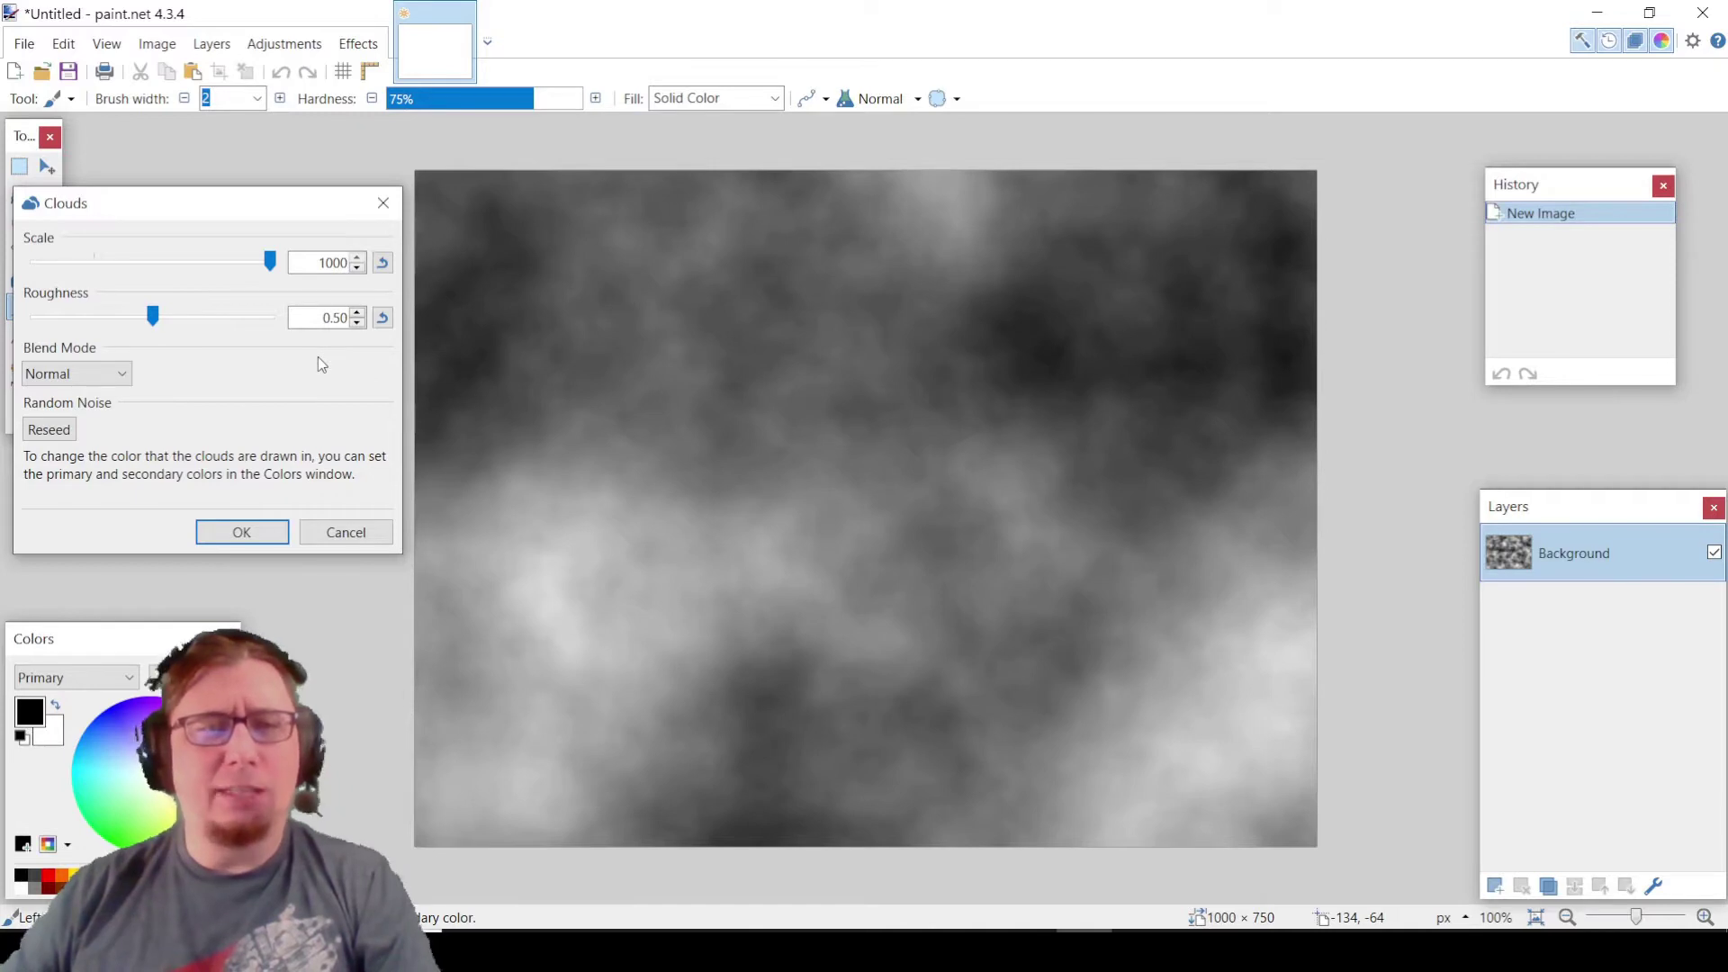
pyautogui.click(358, 312)
pyautogui.click(358, 312)
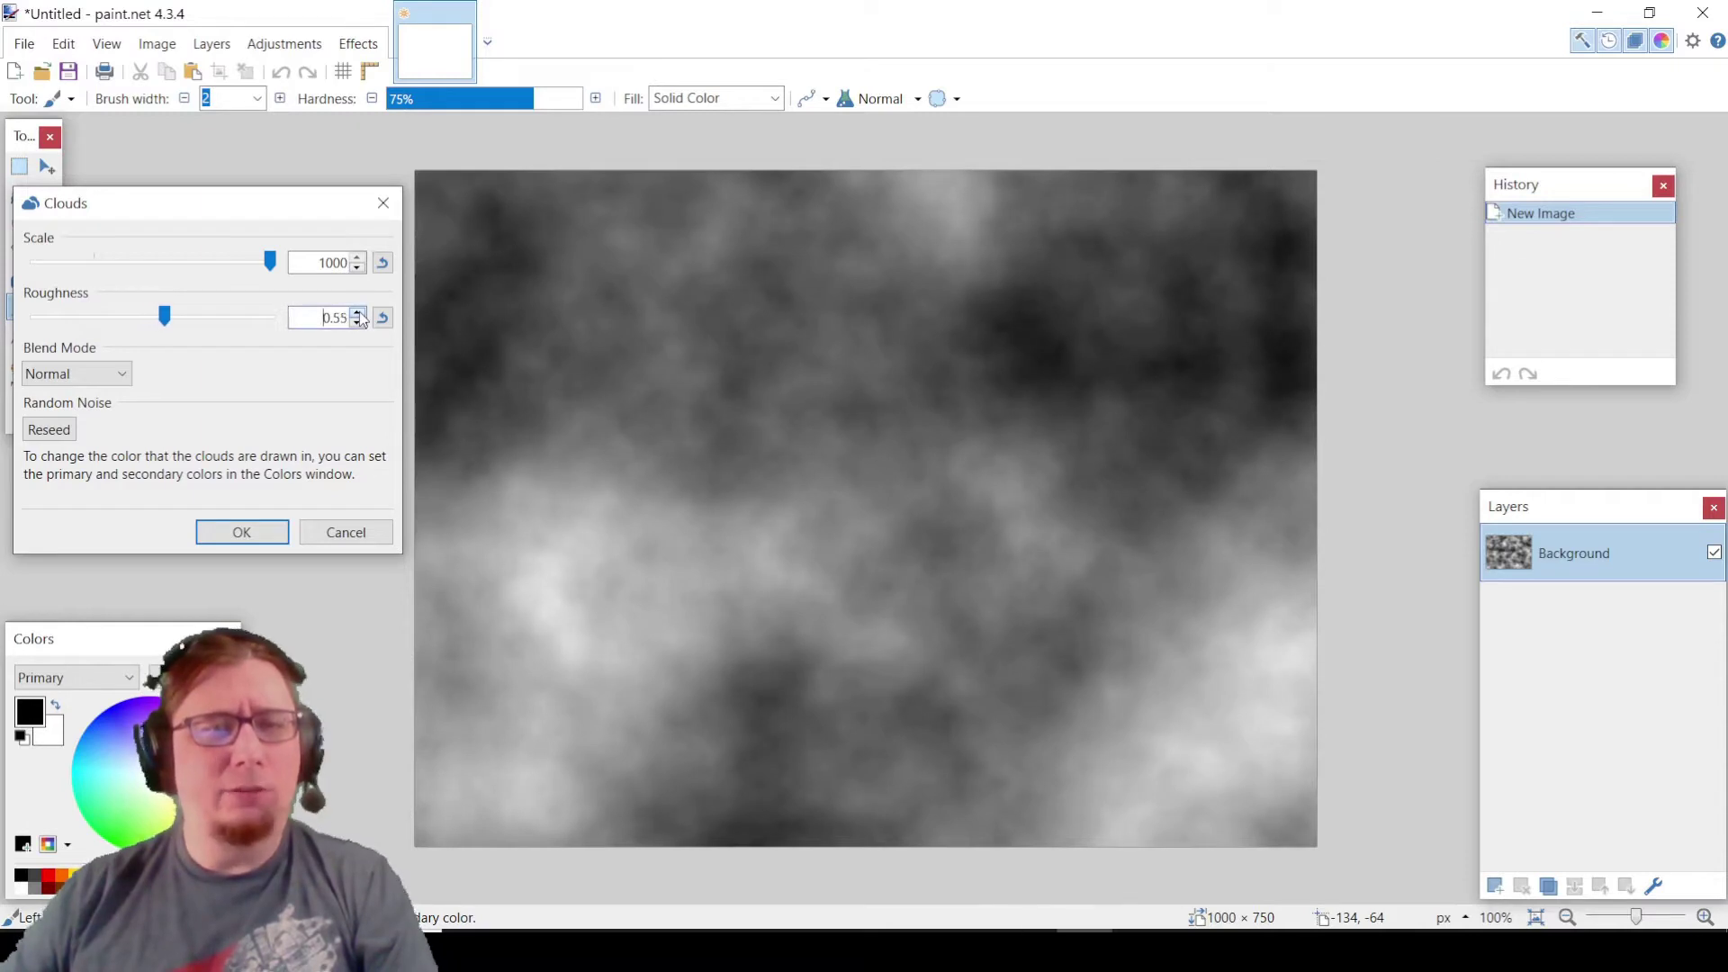
pyautogui.click(49, 430)
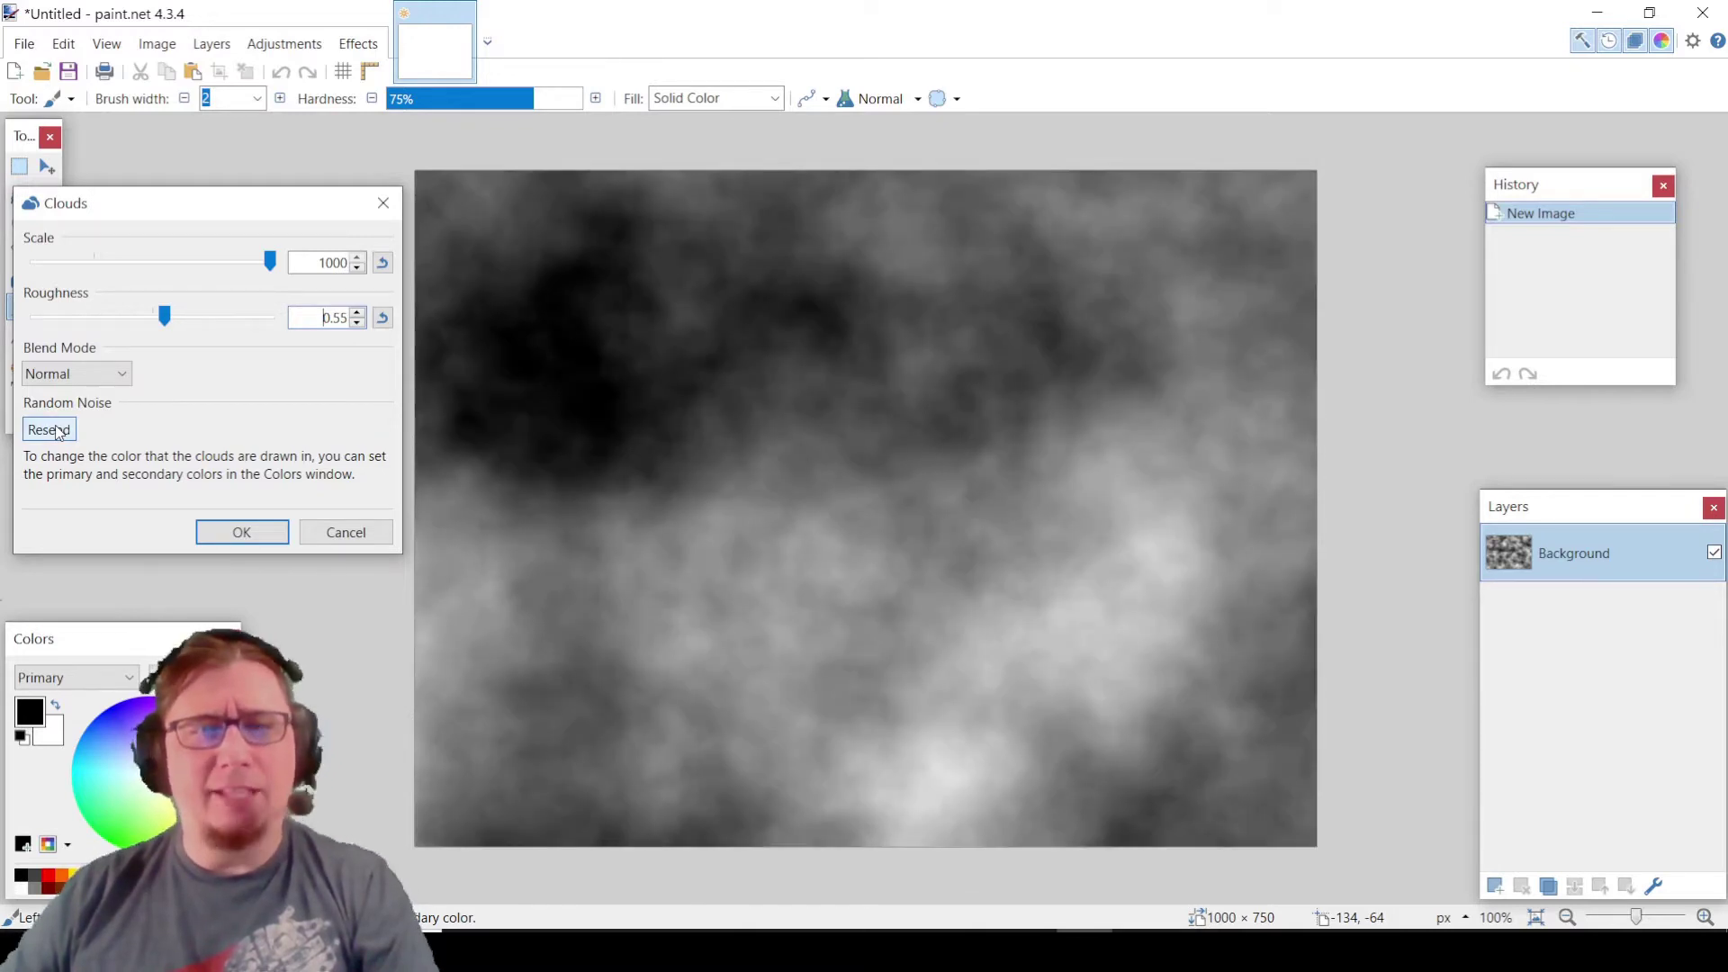
pyautogui.click(246, 533)
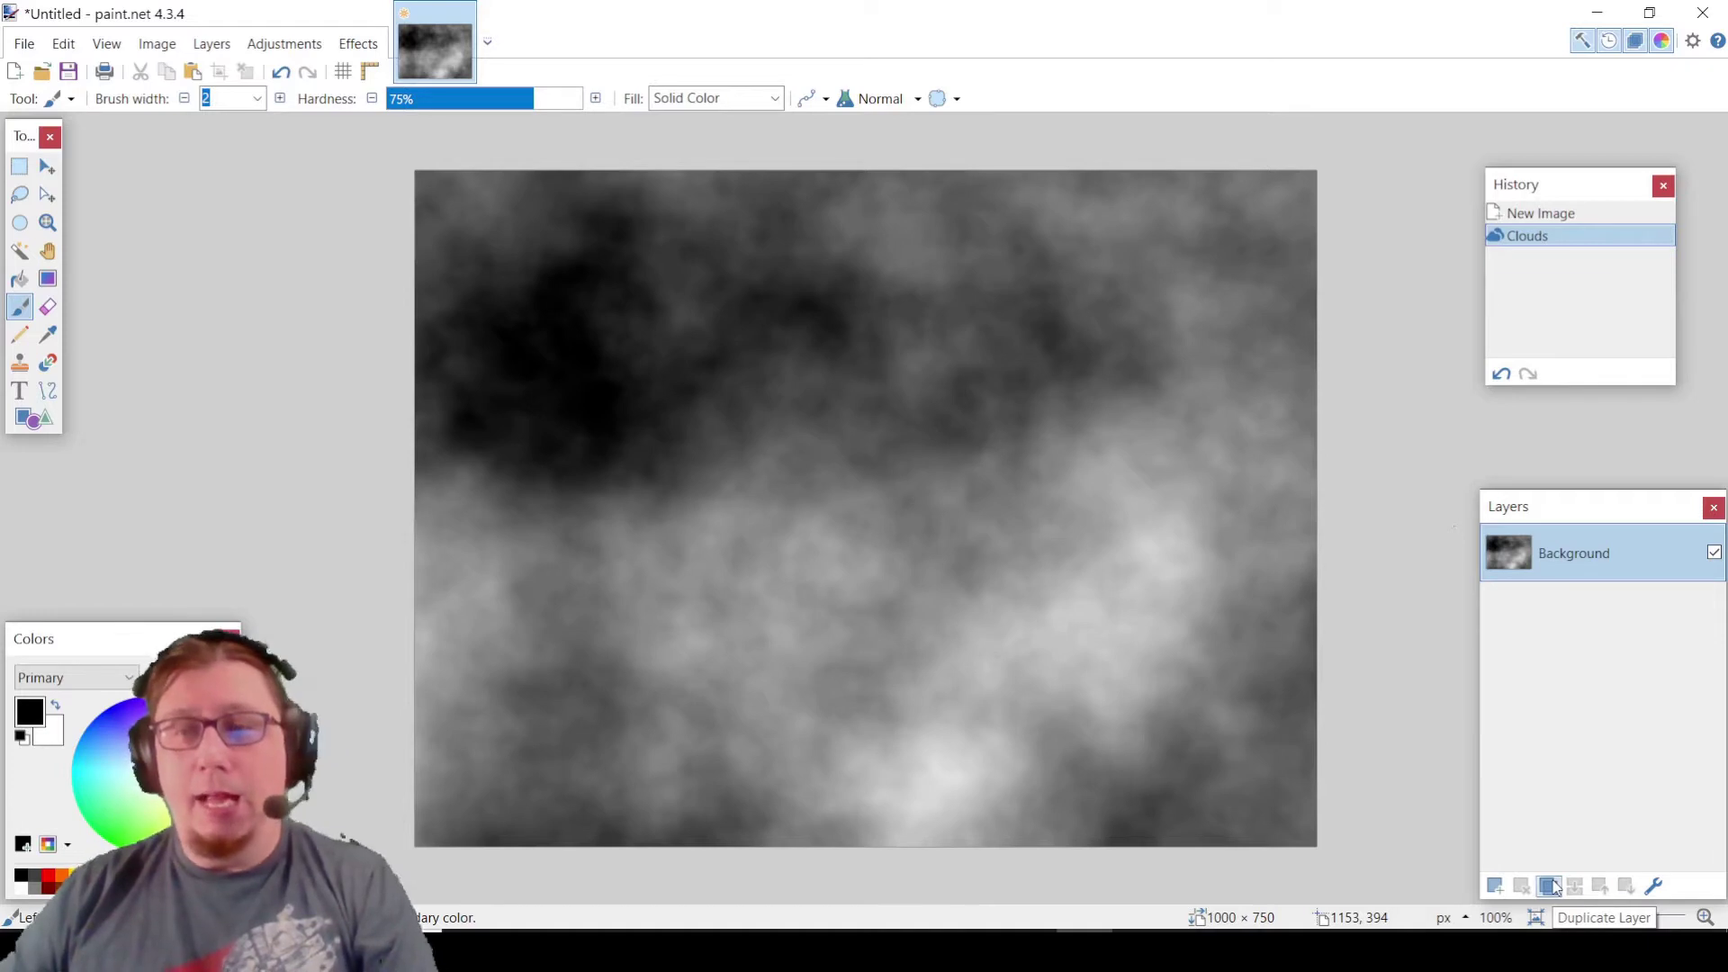
# - Duplicate the cloud layer three times and rename the top copy 'Cookie Cutter'
pyautogui.click(1551, 886)
pyautogui.click(1552, 887)
pyautogui.click(1551, 887)
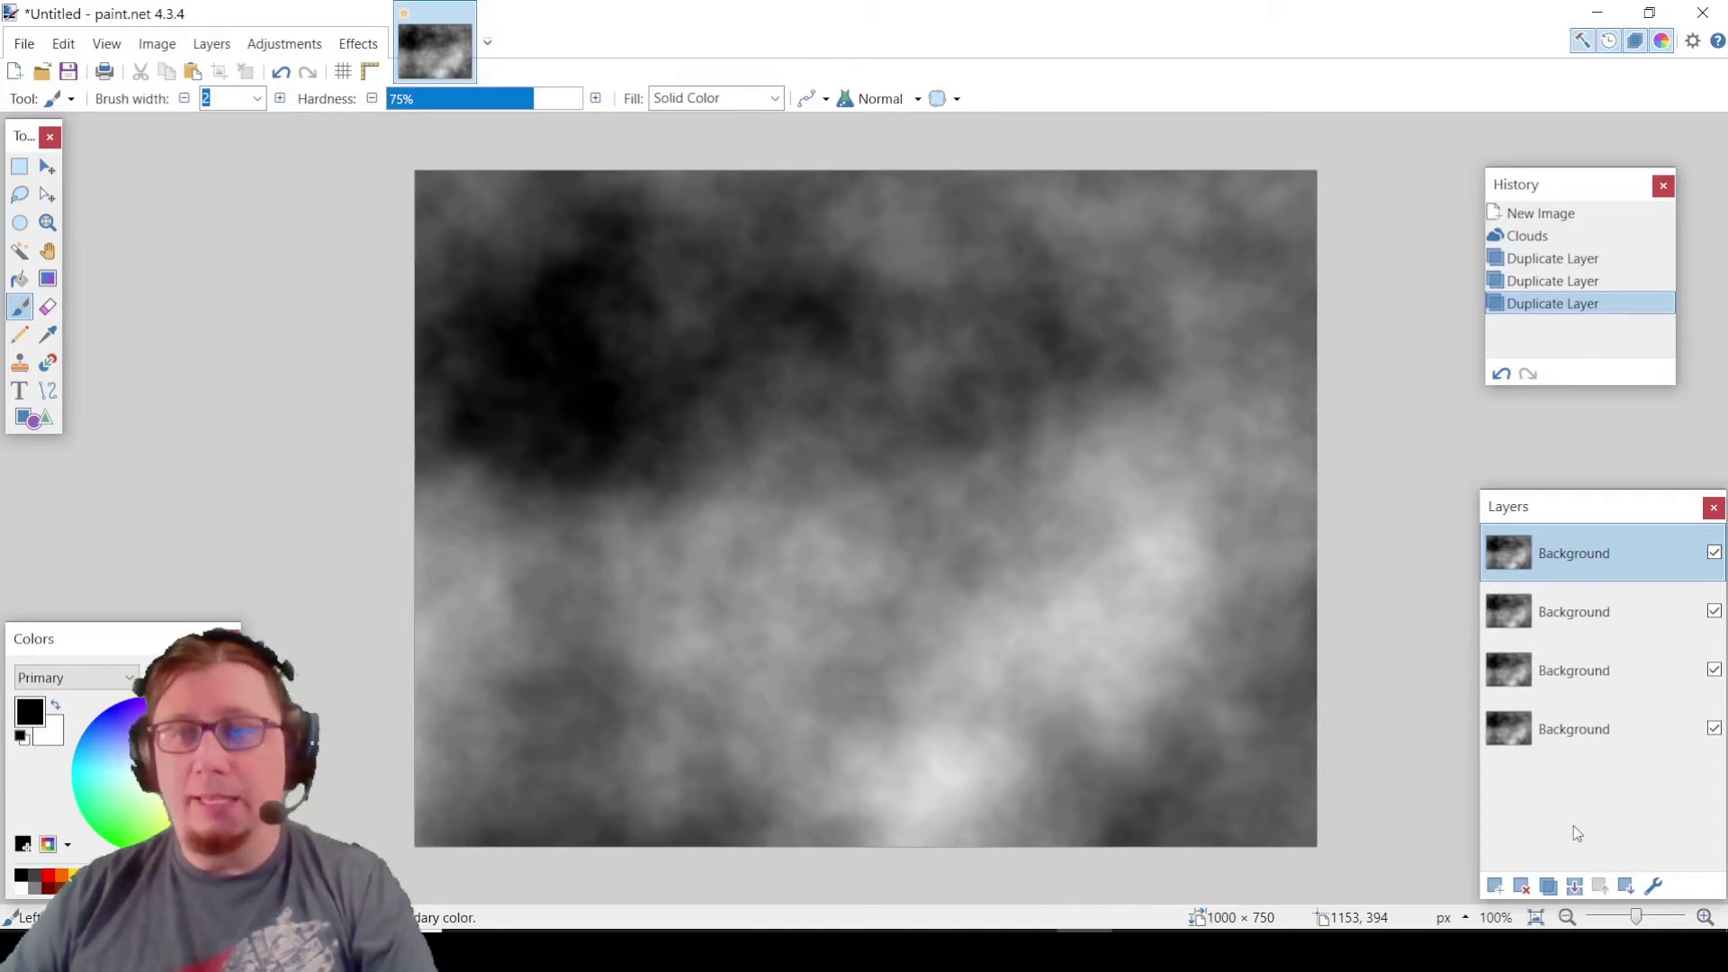
pyautogui.click(1653, 886)
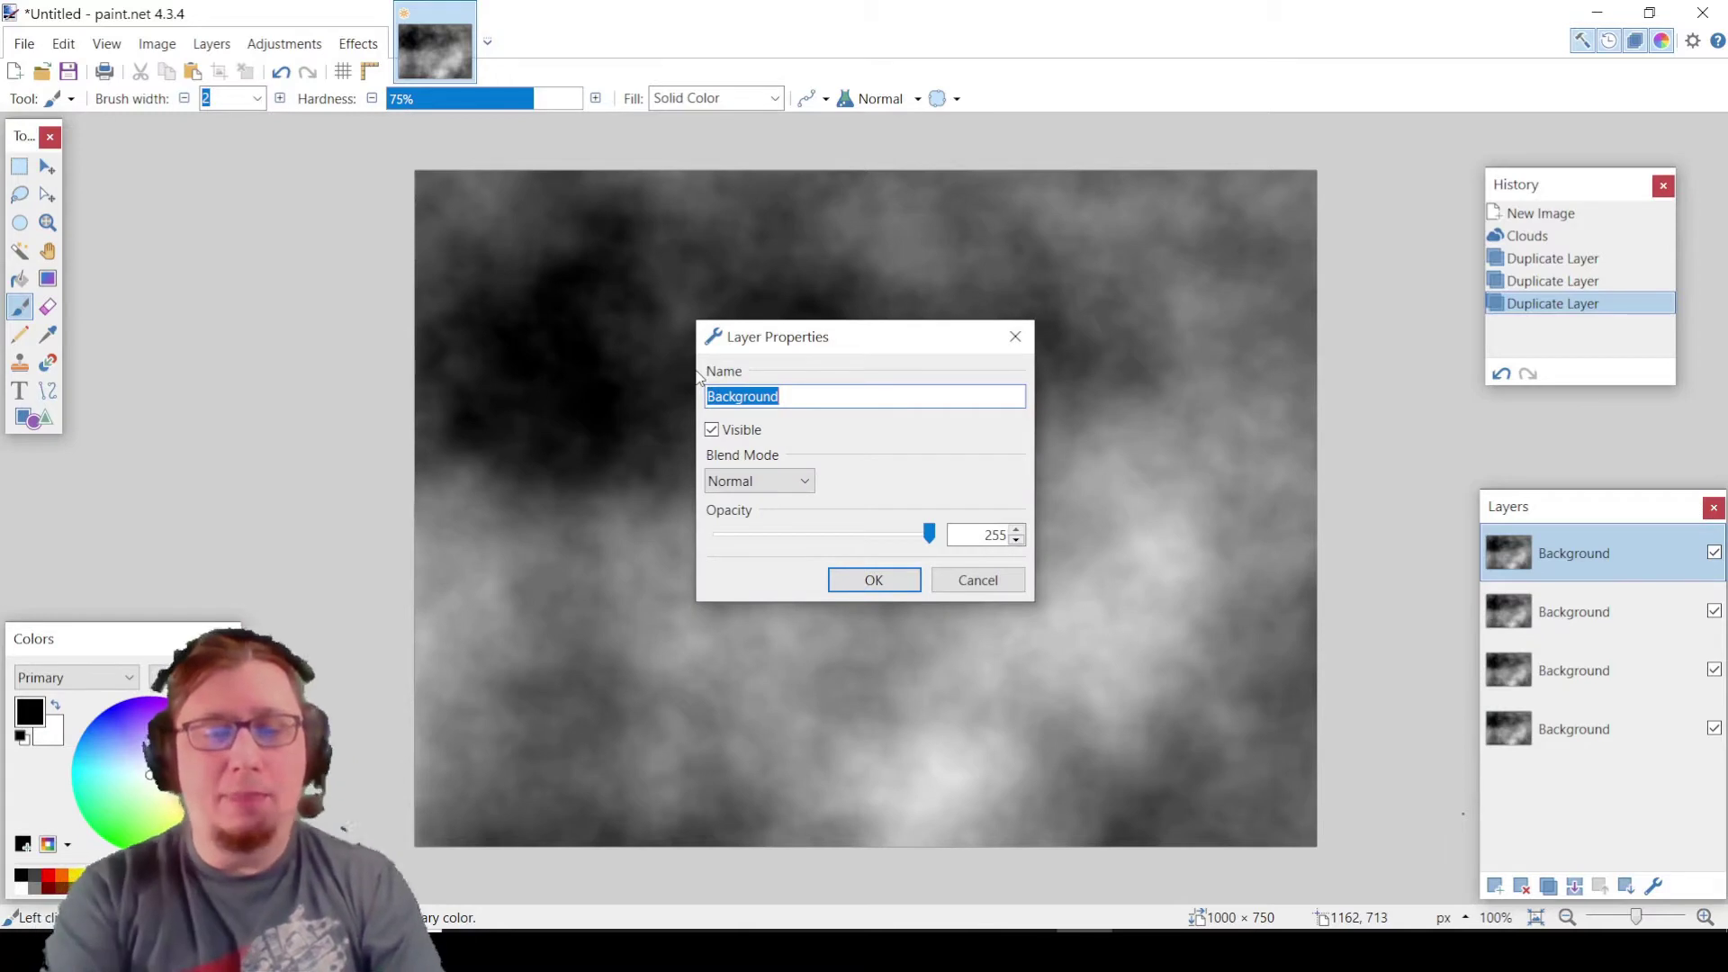
pyautogui.write('Cookie C')
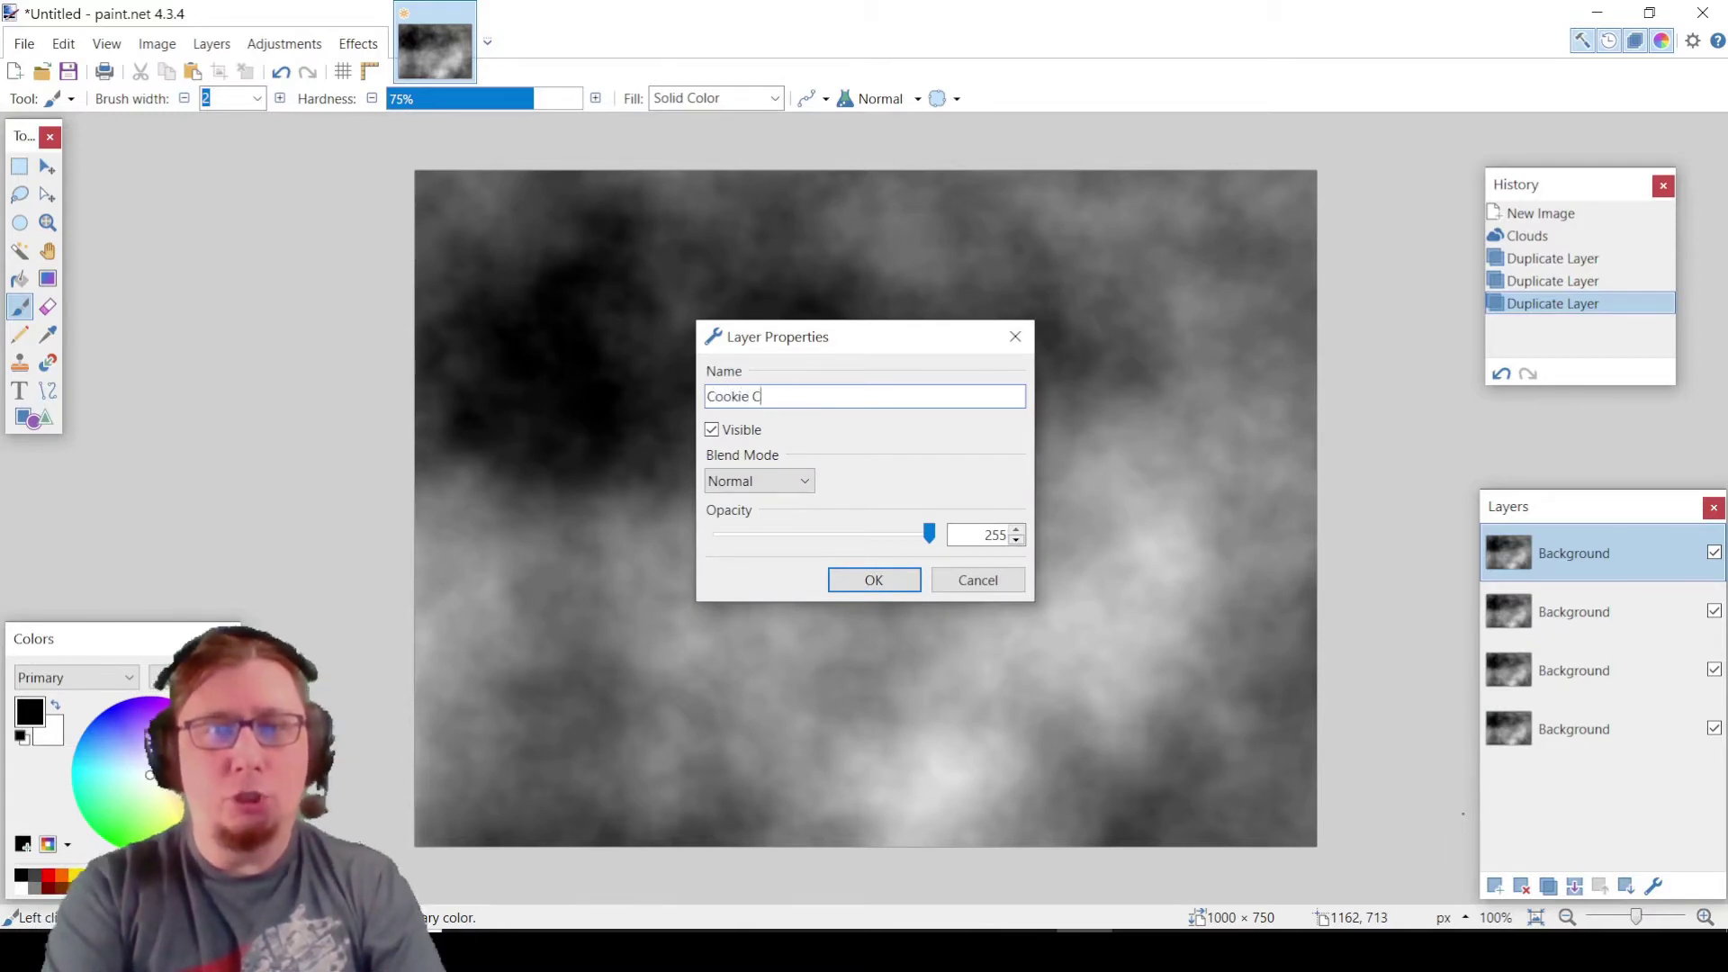
pyautogui.write('utter')
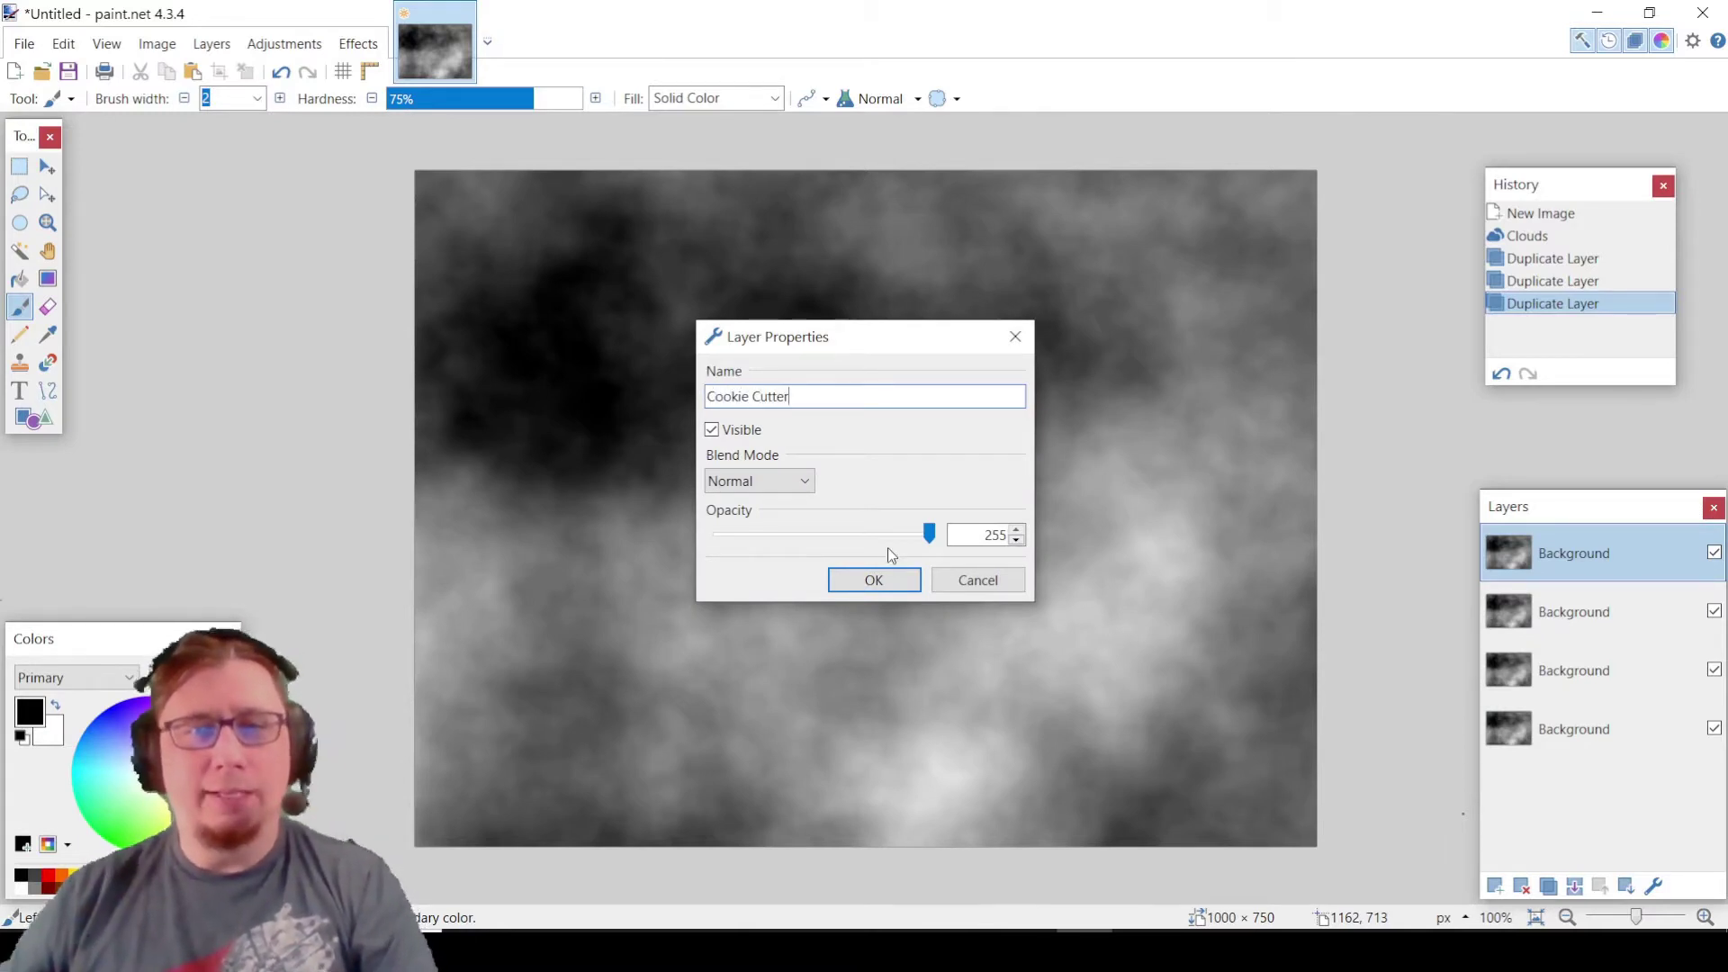
pyautogui.click(877, 579)
# - Rename the second and third layers 'Mountains' and 'Water'
pyautogui.click(1590, 618)
pyautogui.click(1656, 889)
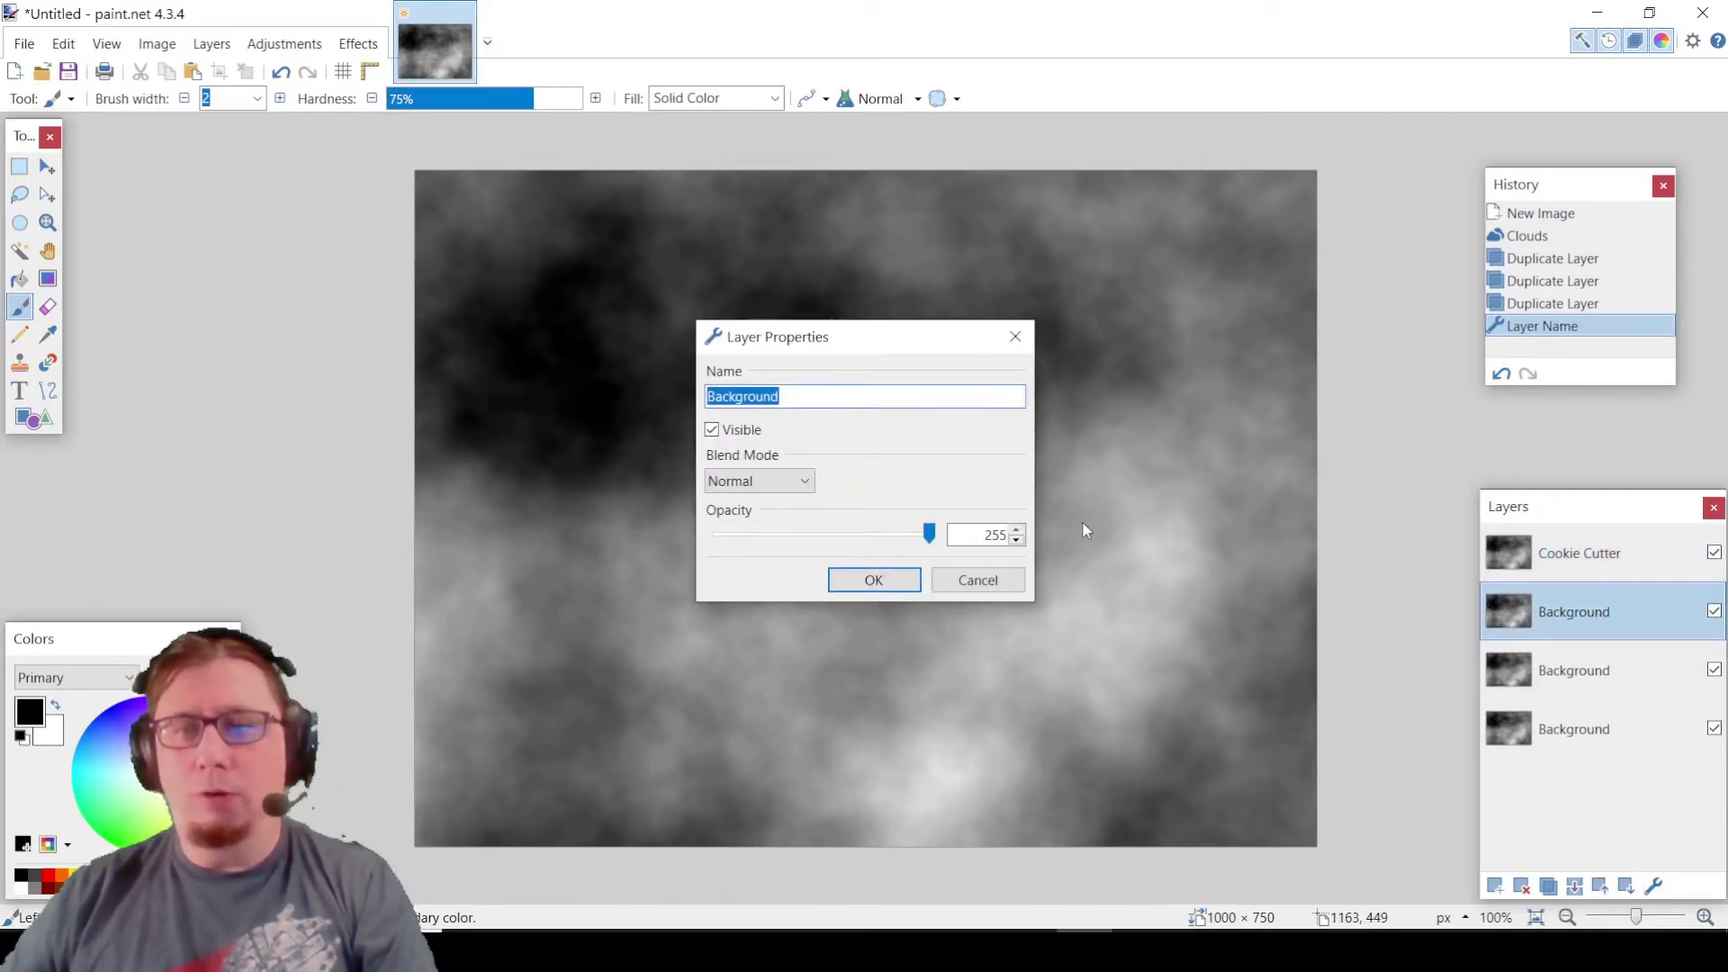
pyautogui.write('Mountains')
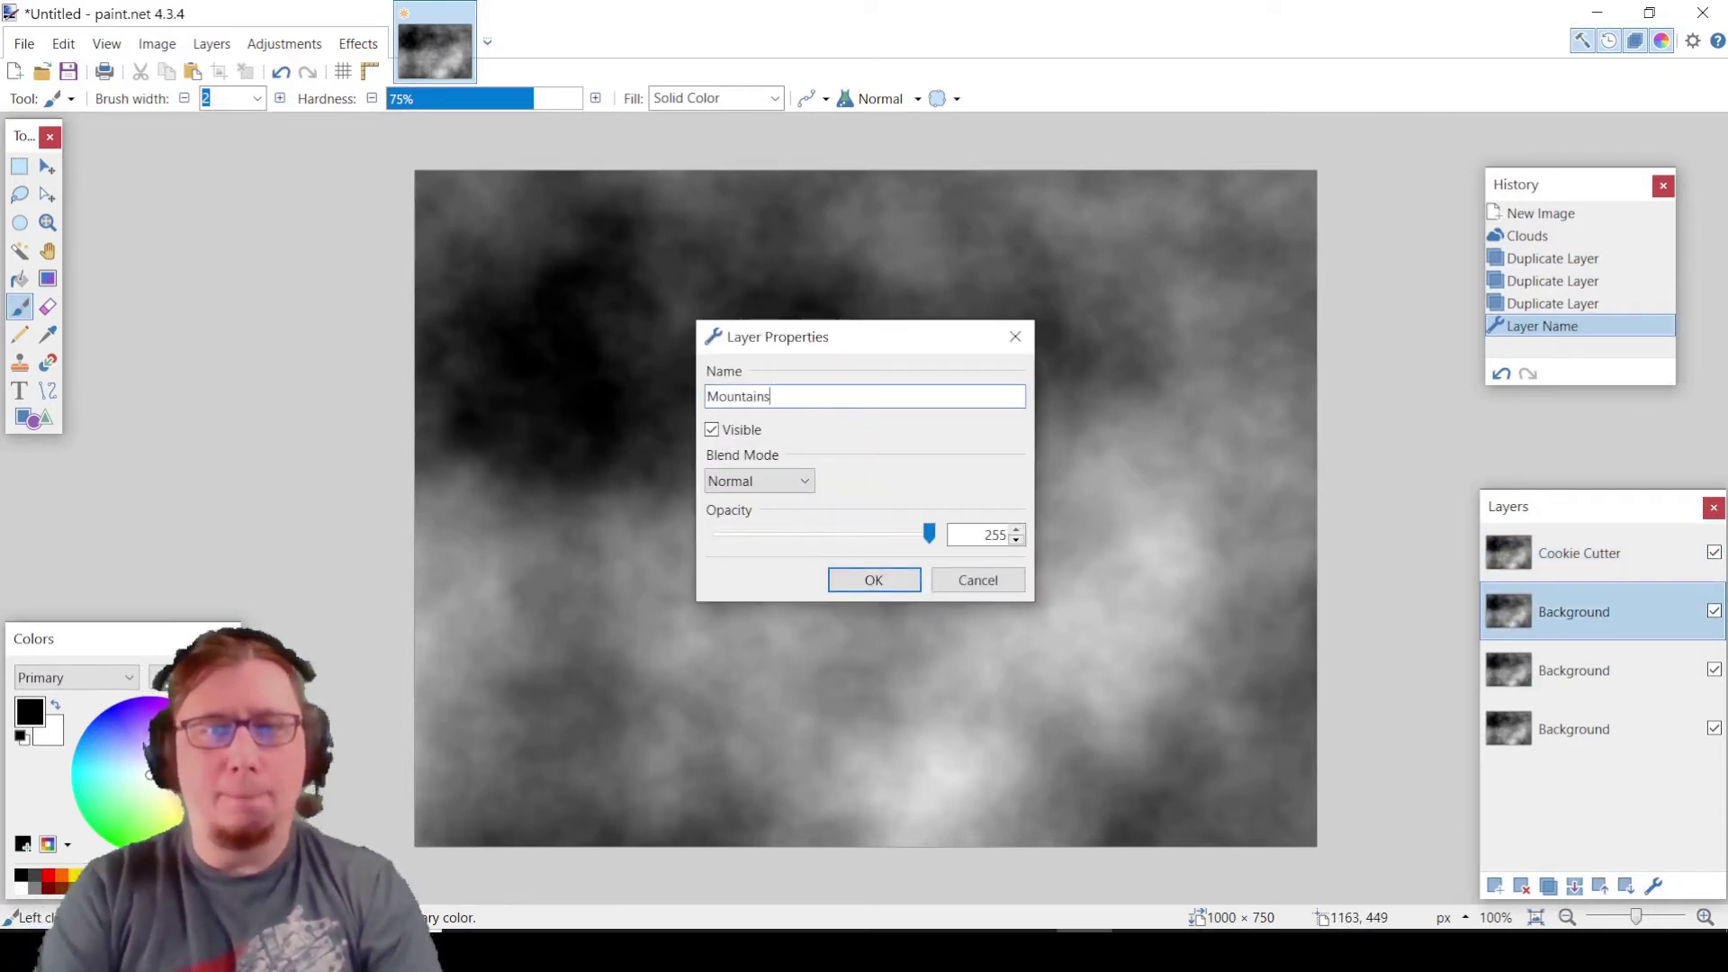
pyautogui.press('Return')
pyautogui.click(1591, 684)
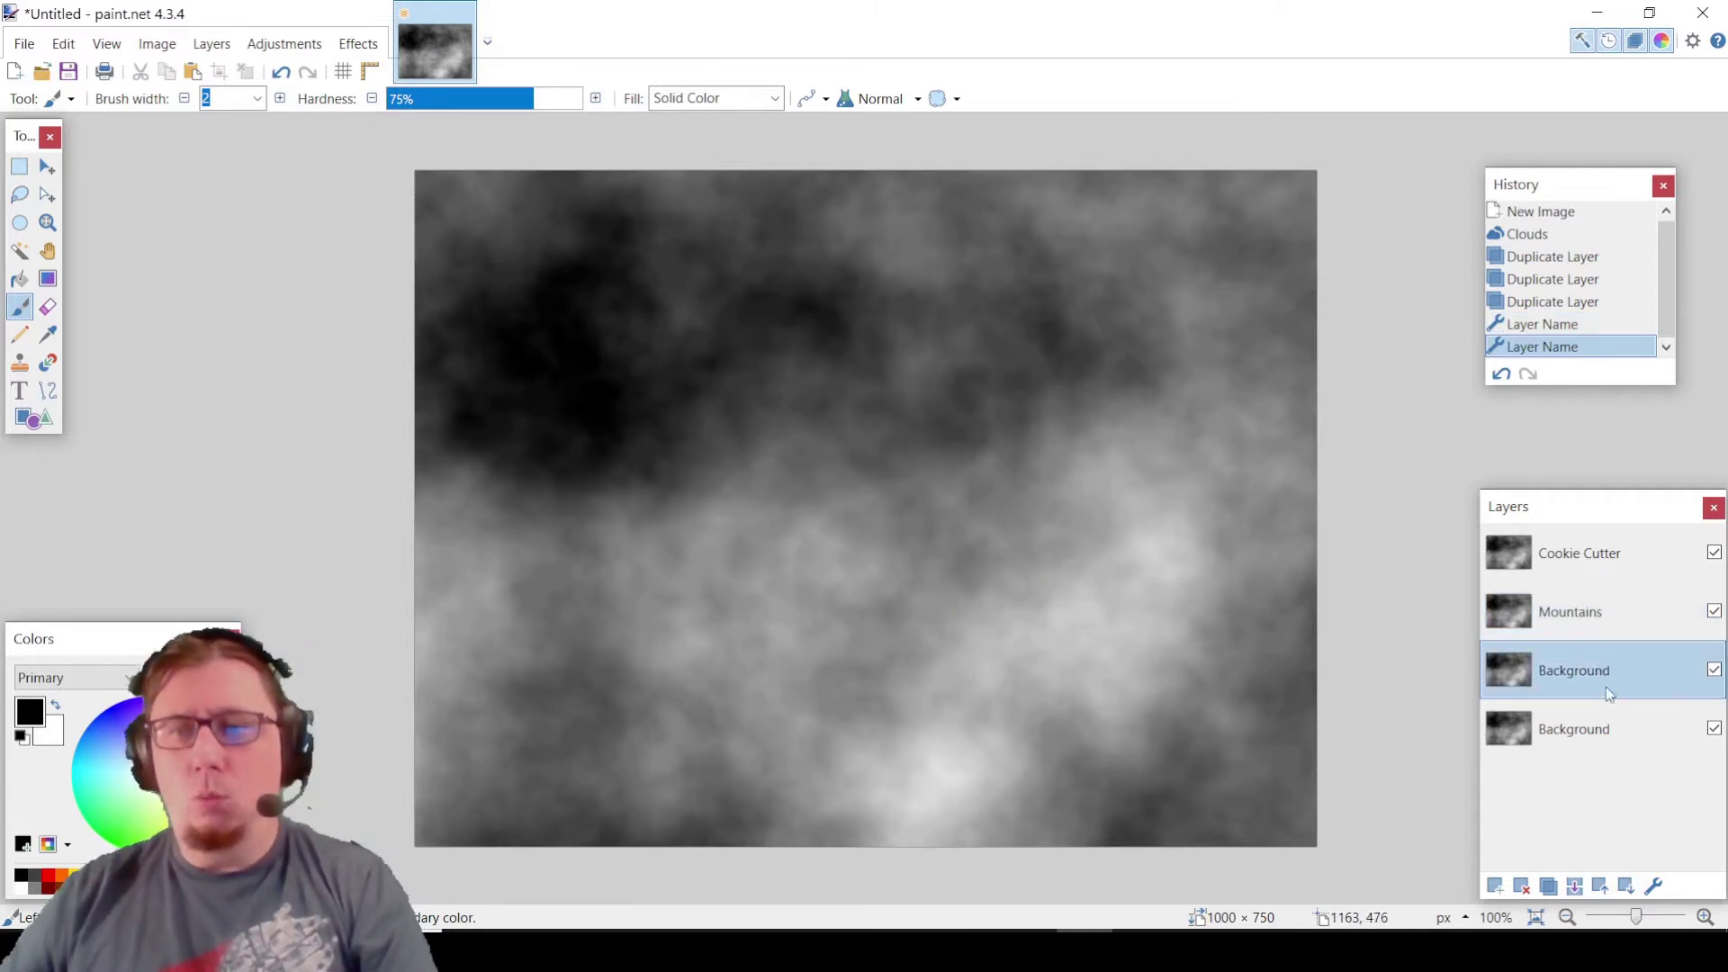
pyautogui.click(1654, 888)
pyautogui.write('Water')
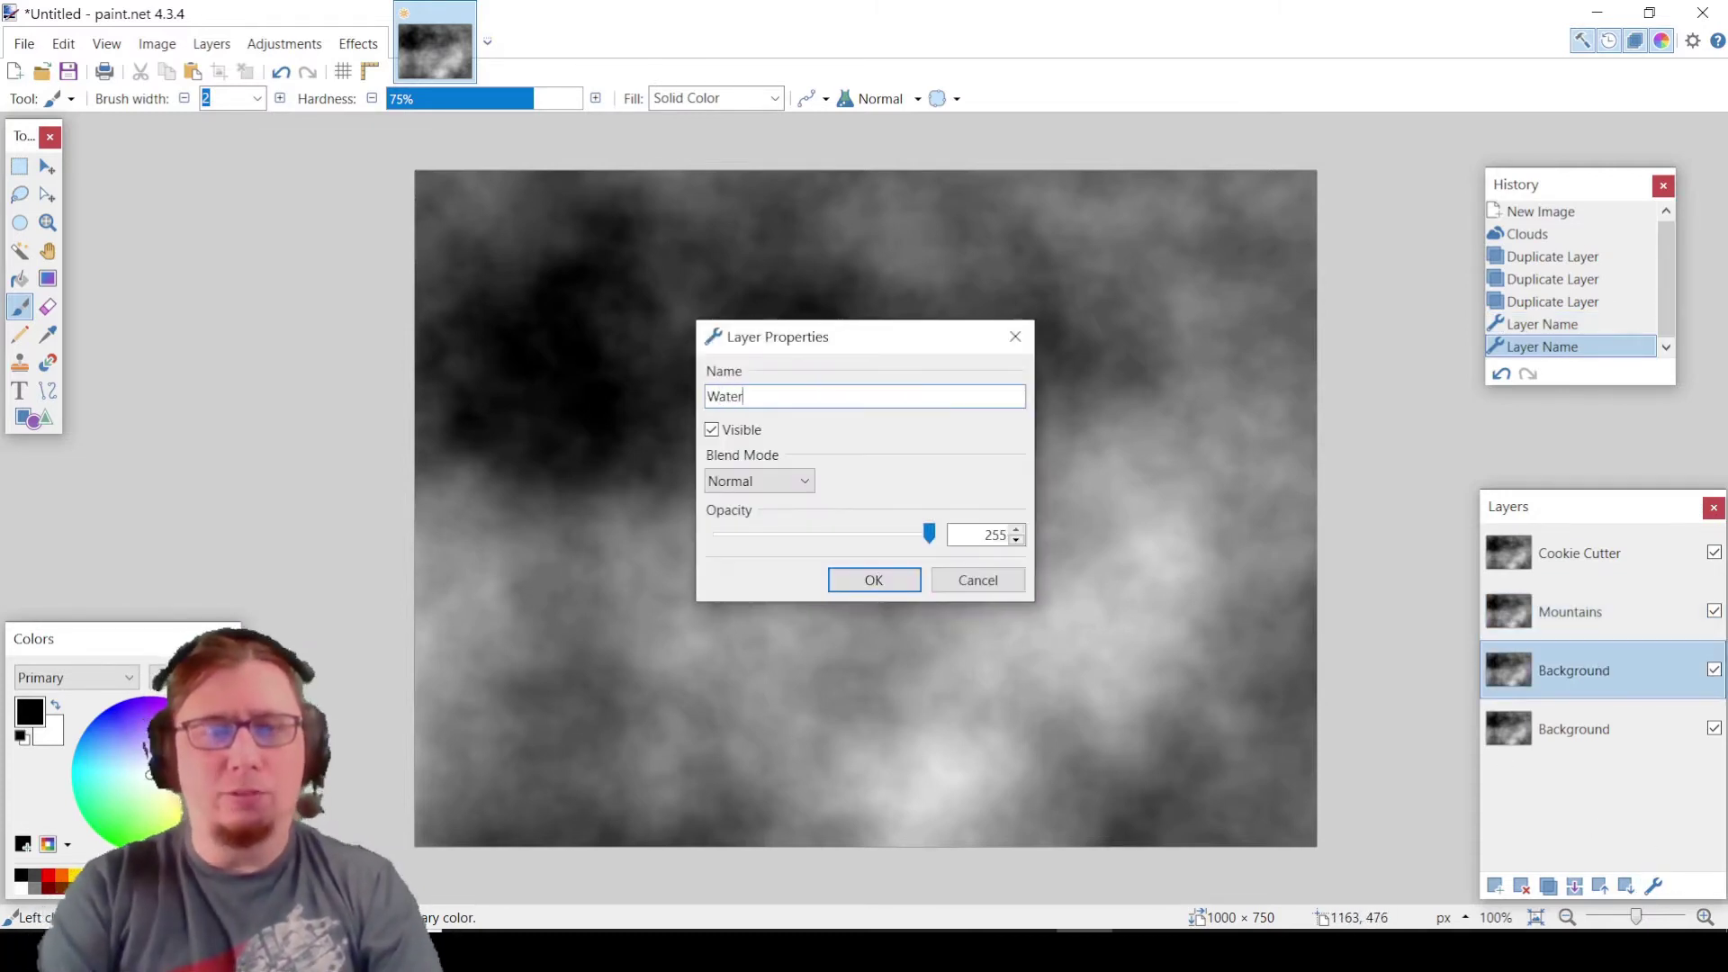
pyautogui.press('Return')
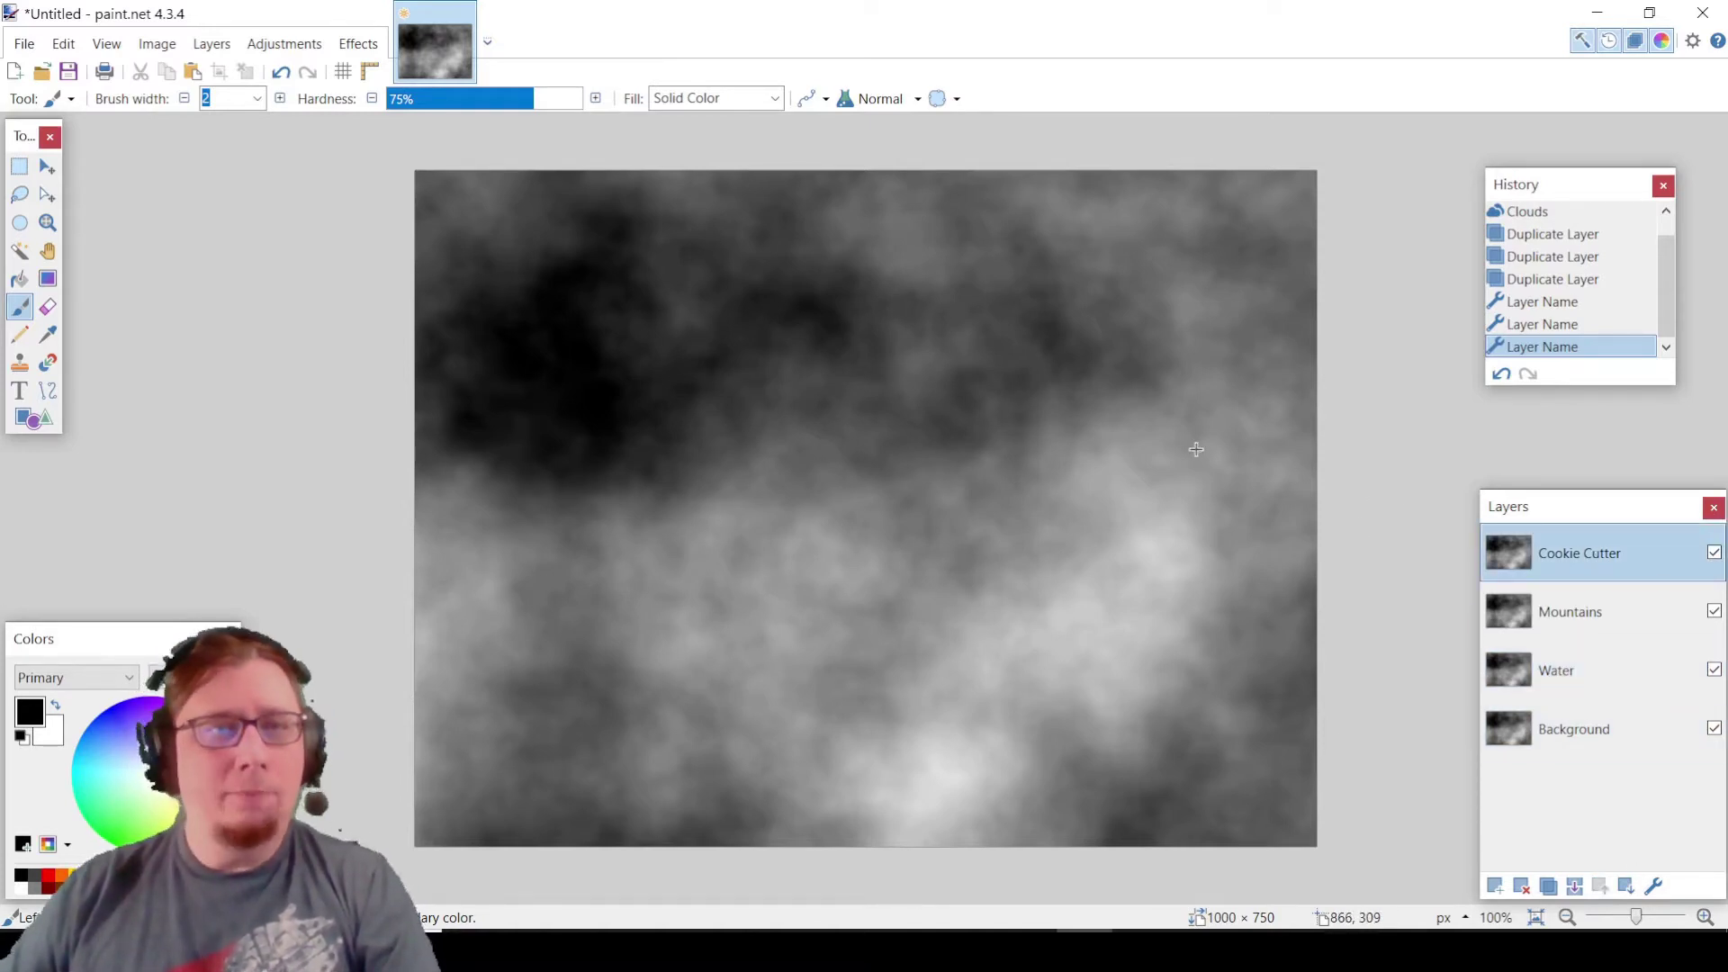
# - Posterize the Cookie Cutter layer down to 2 linked levels for pure black and white
pyautogui.click(291, 47)
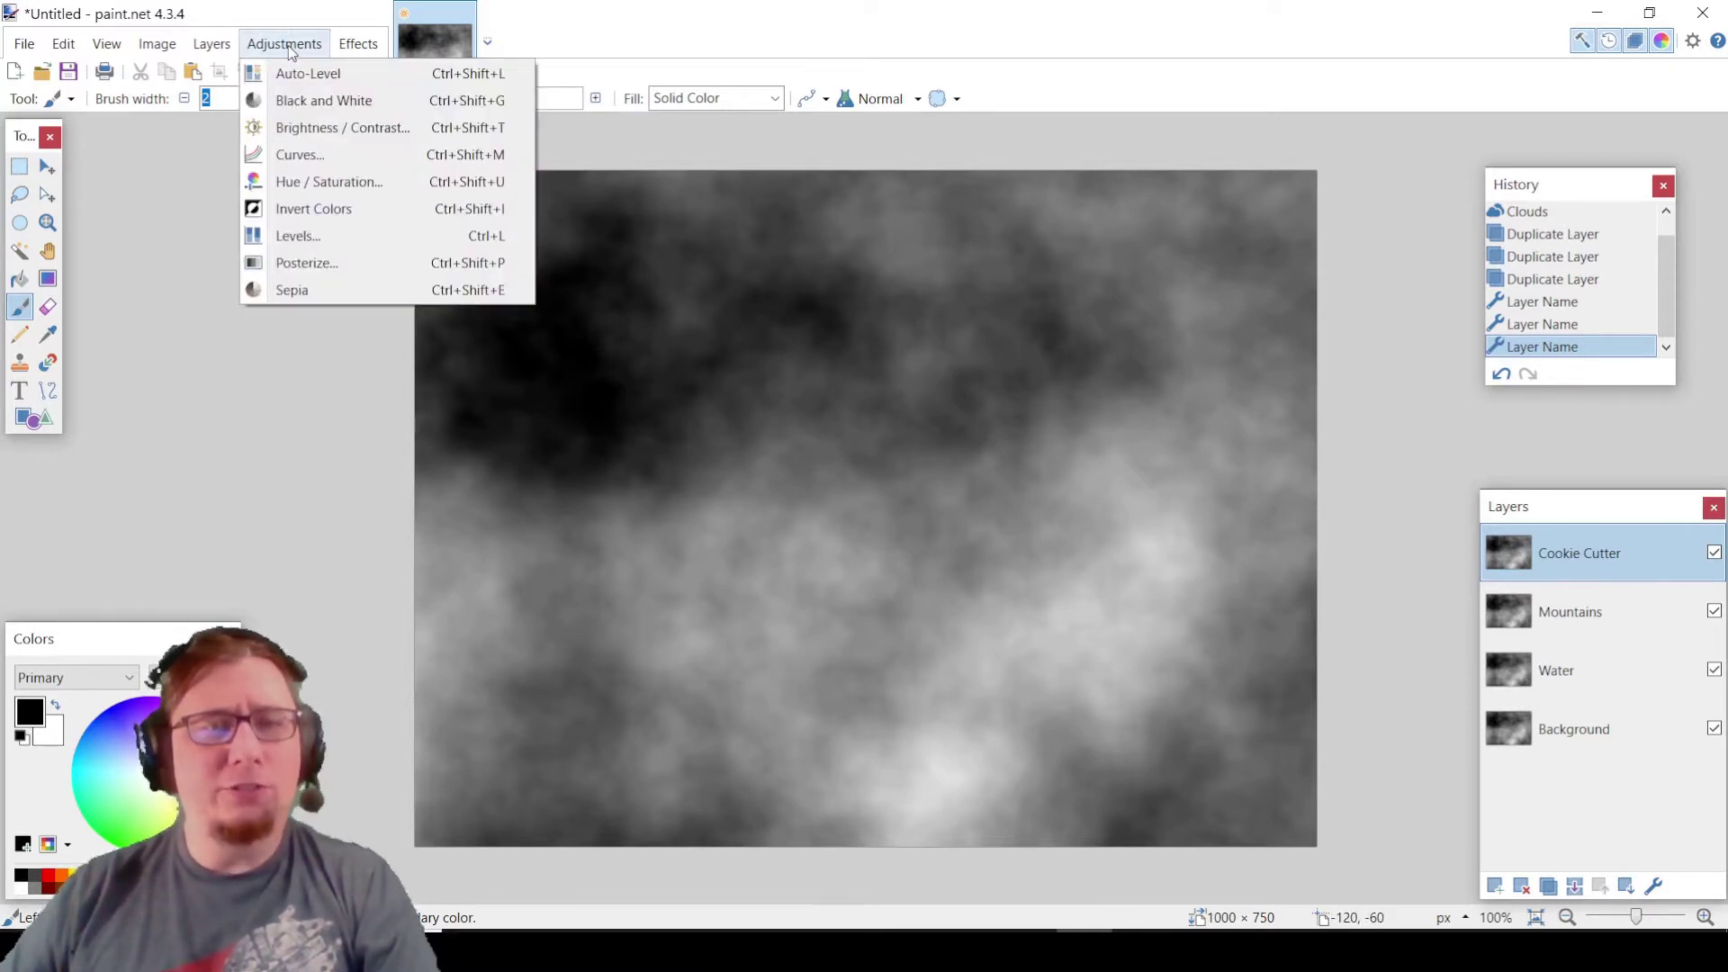
pyautogui.click(378, 263)
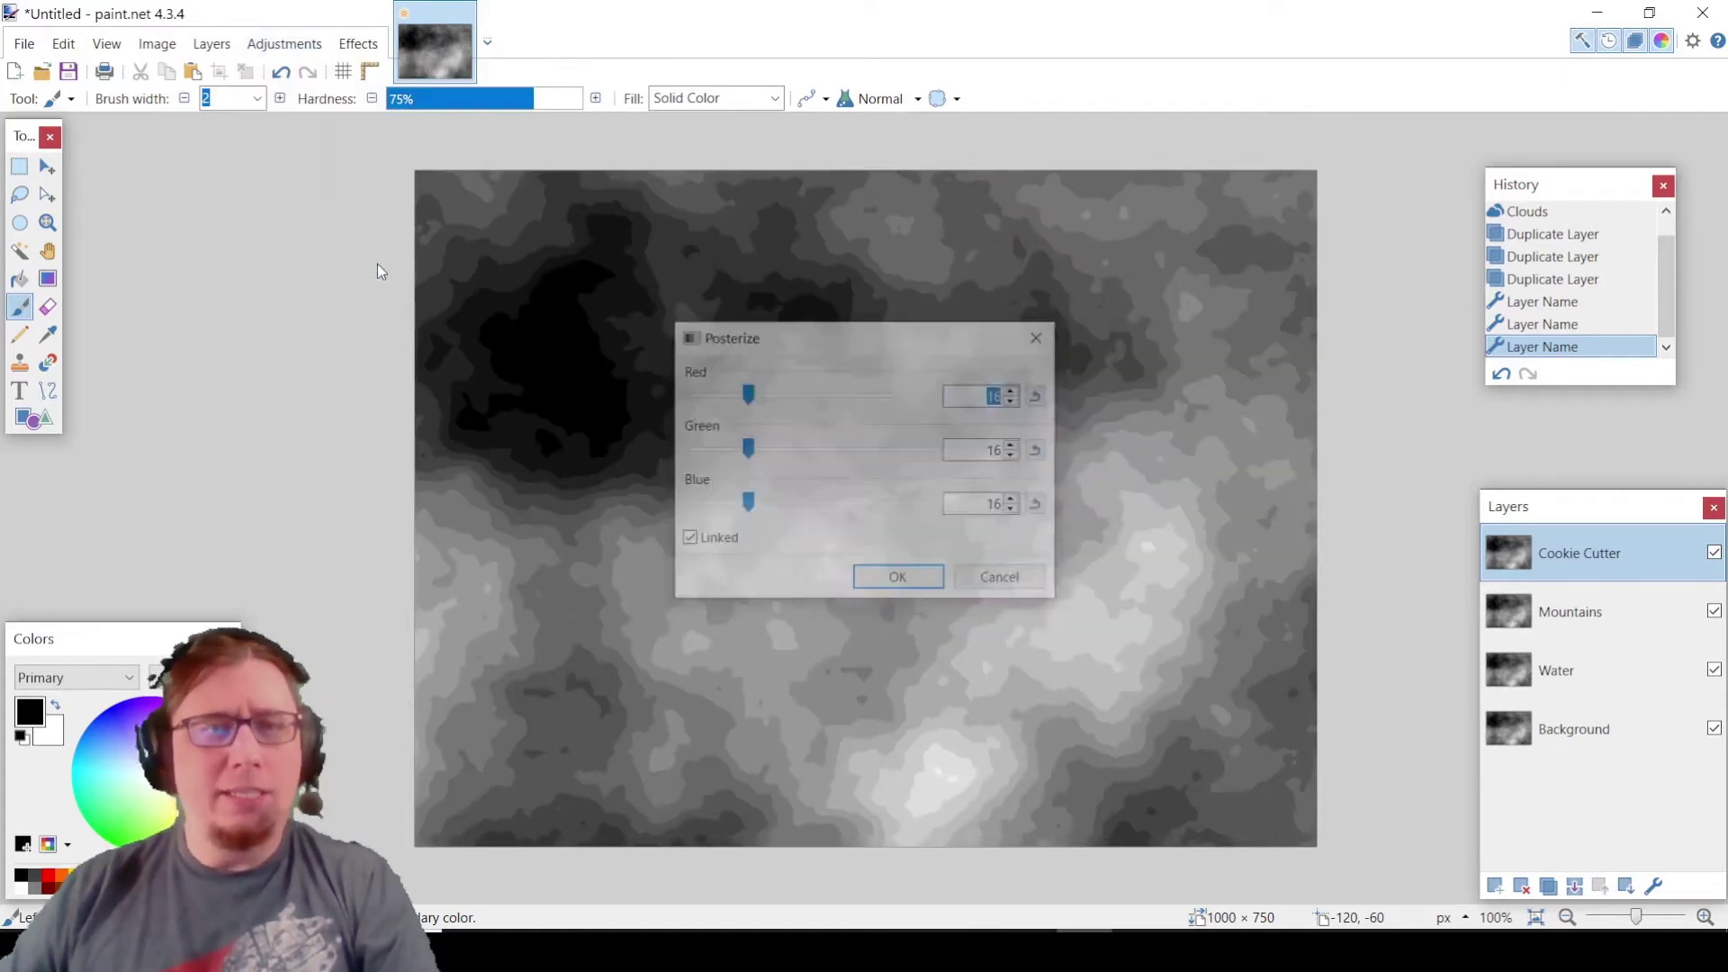
pyautogui.moveTo(867, 347); pyautogui.dragTo(212, 212)
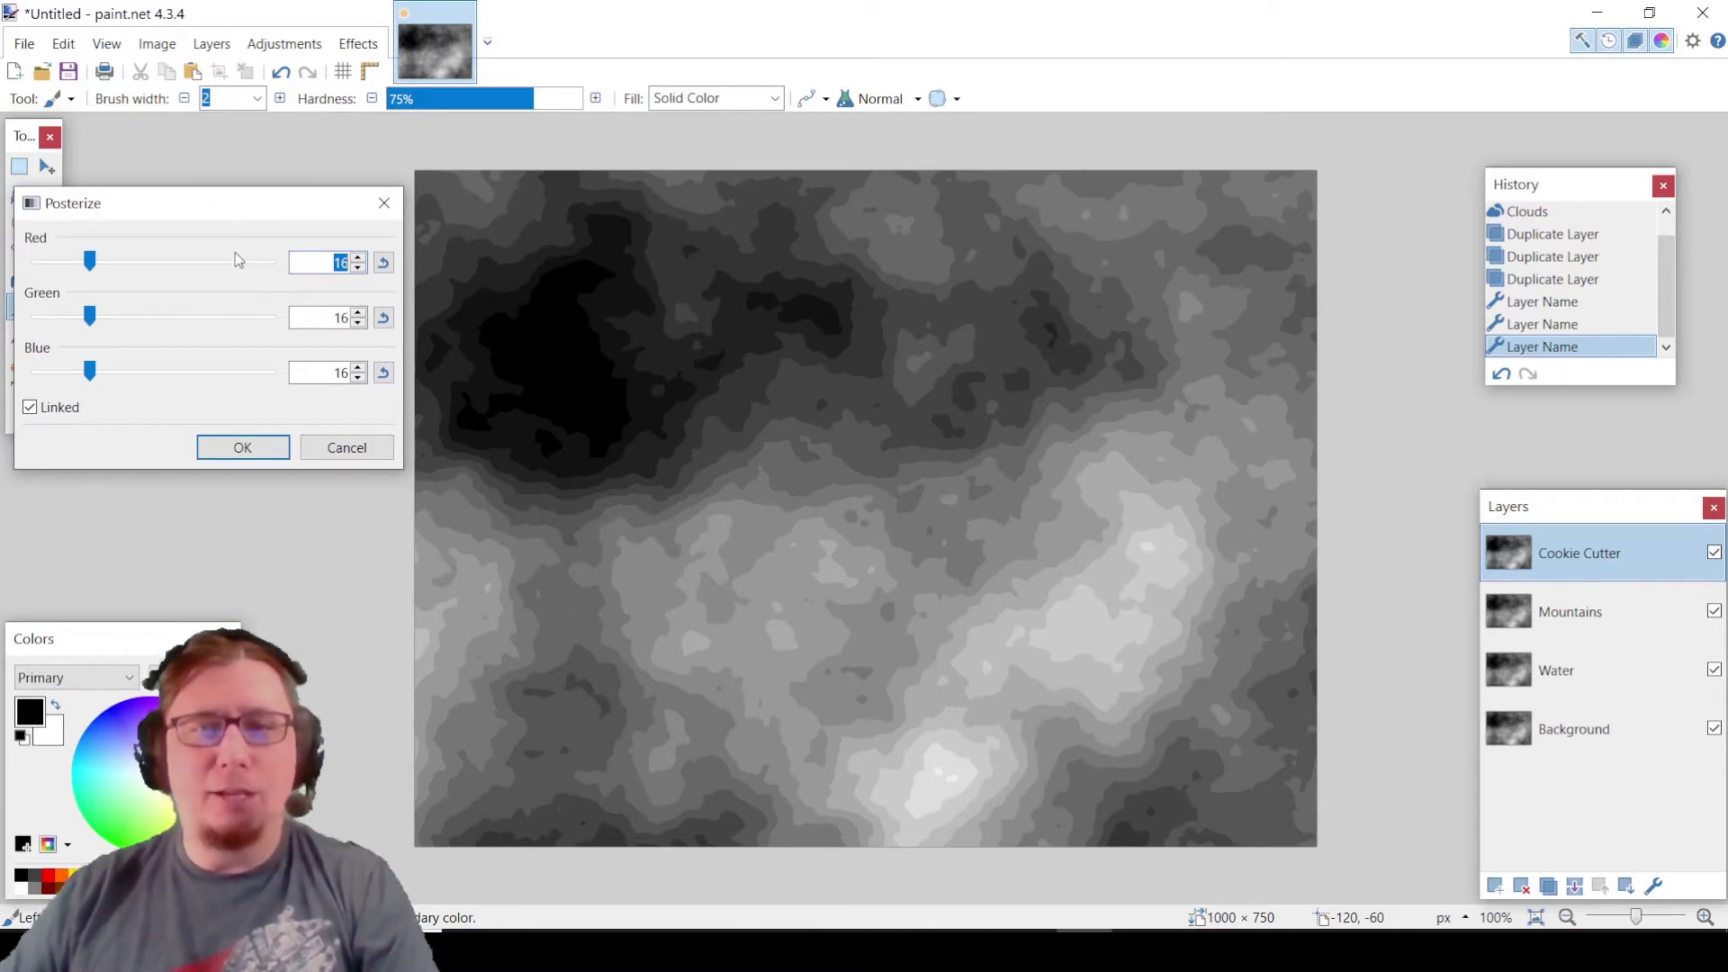
pyautogui.click(92, 261)
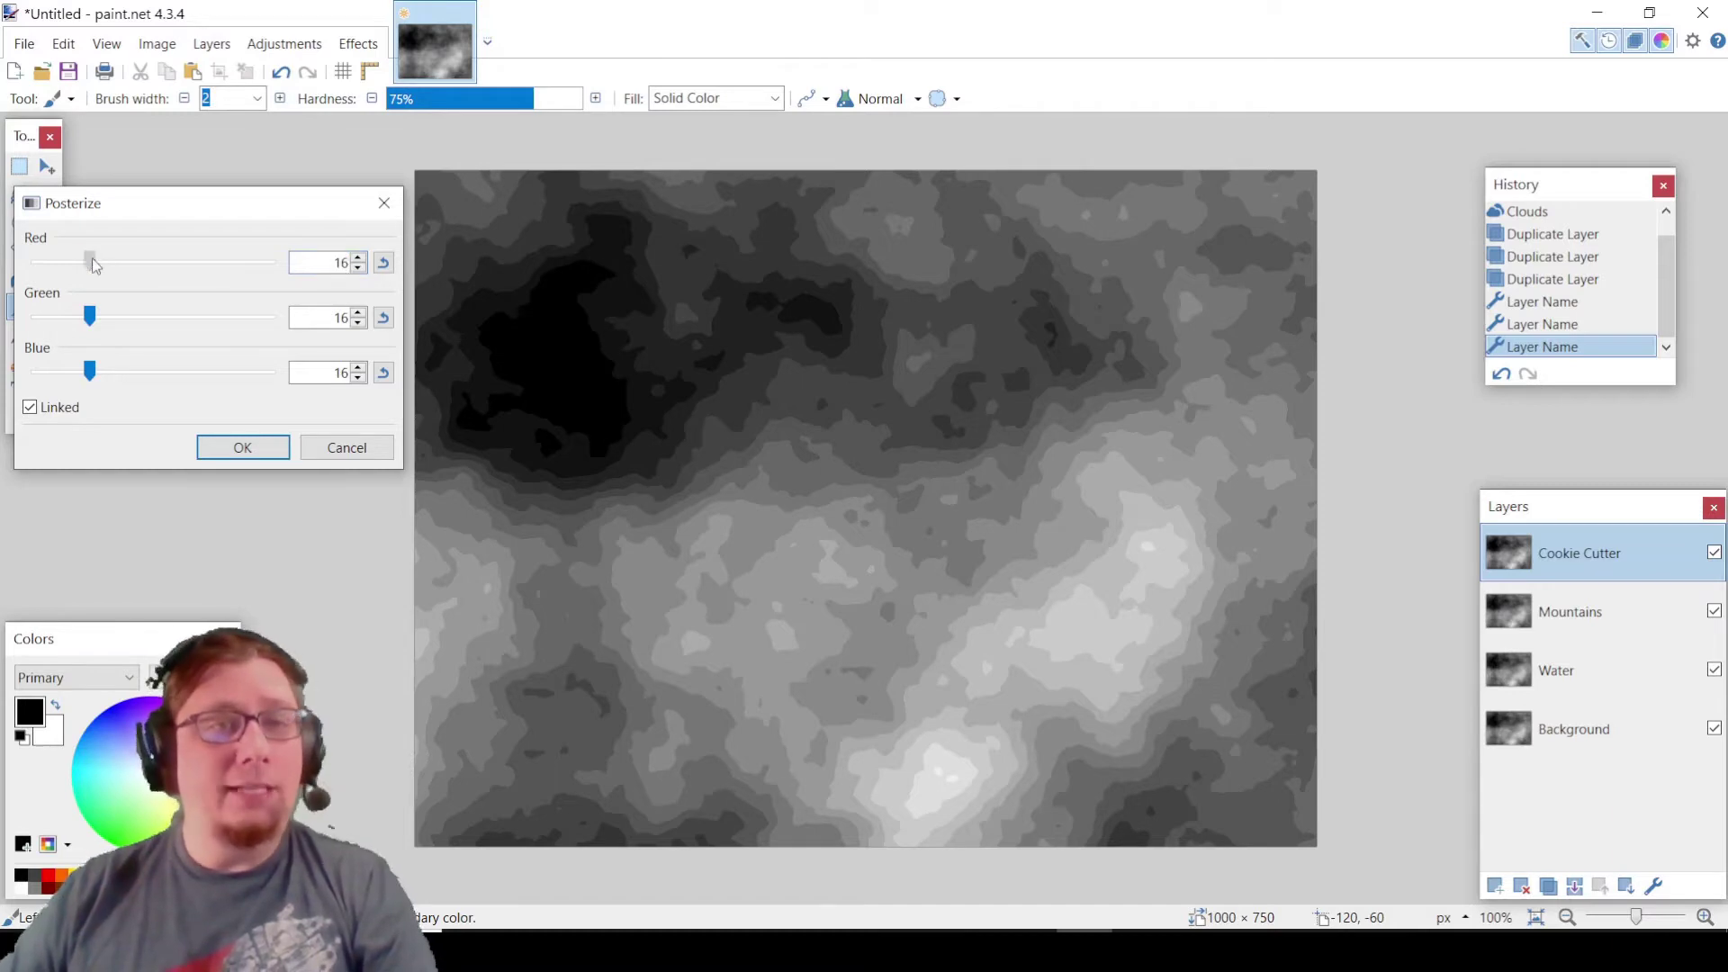
pyautogui.moveTo(92, 259); pyautogui.dragTo(14, 259)
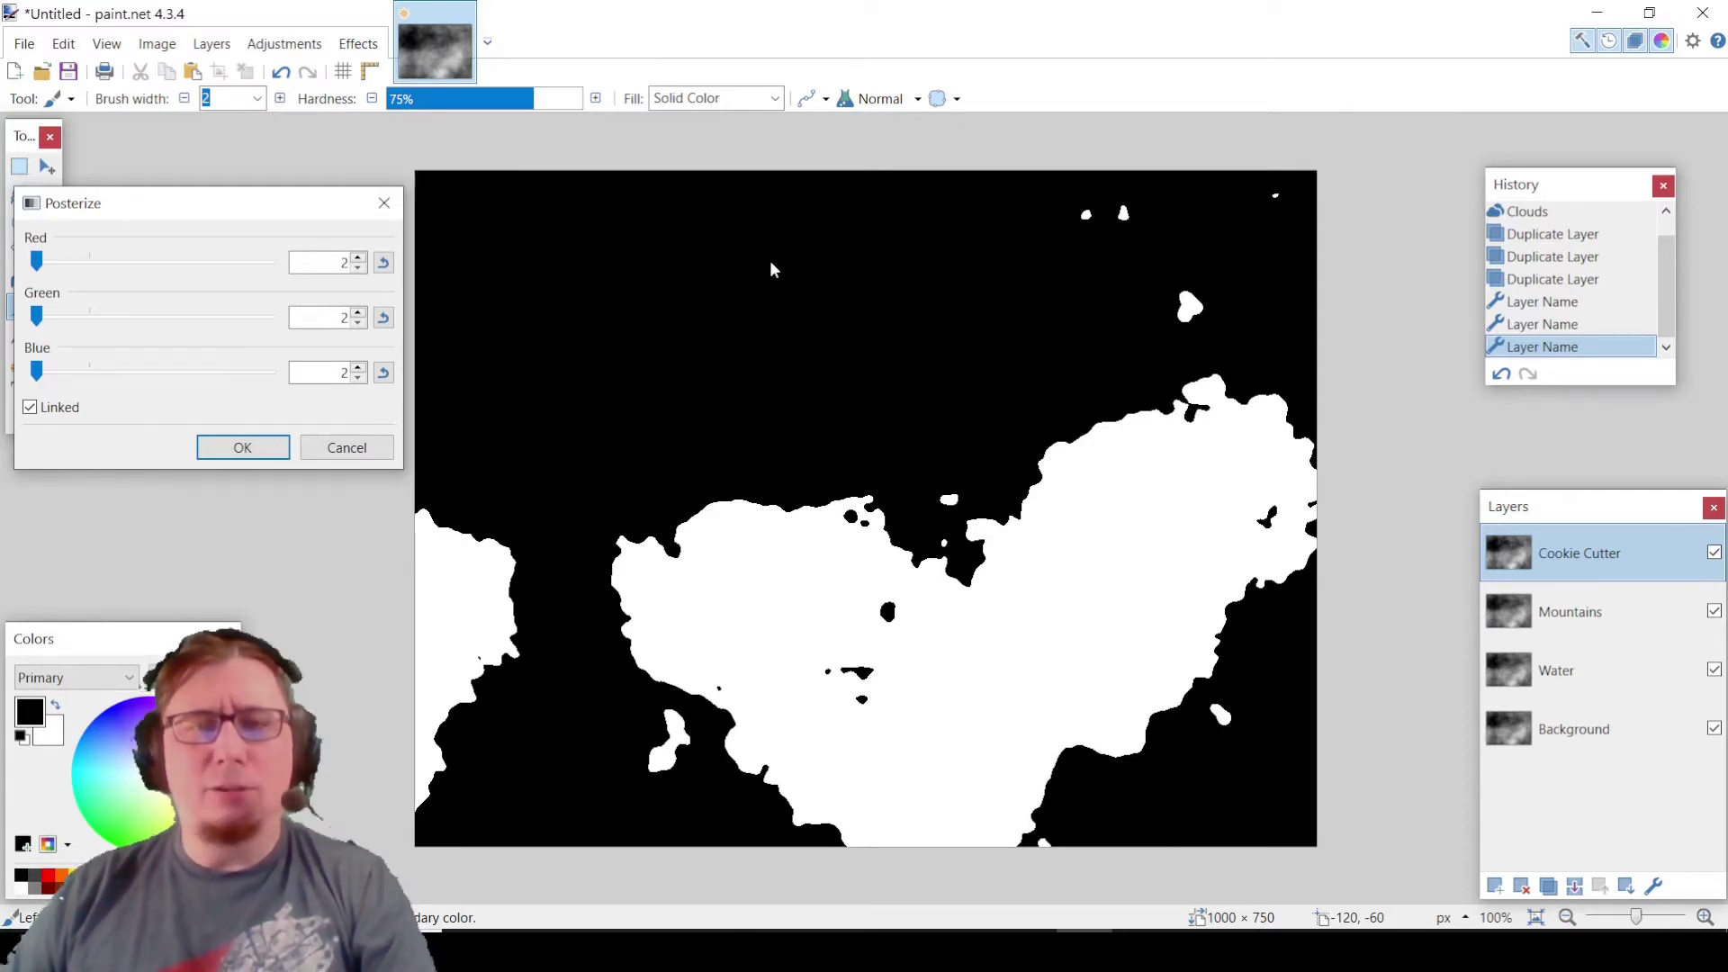
pyautogui.click(259, 448)
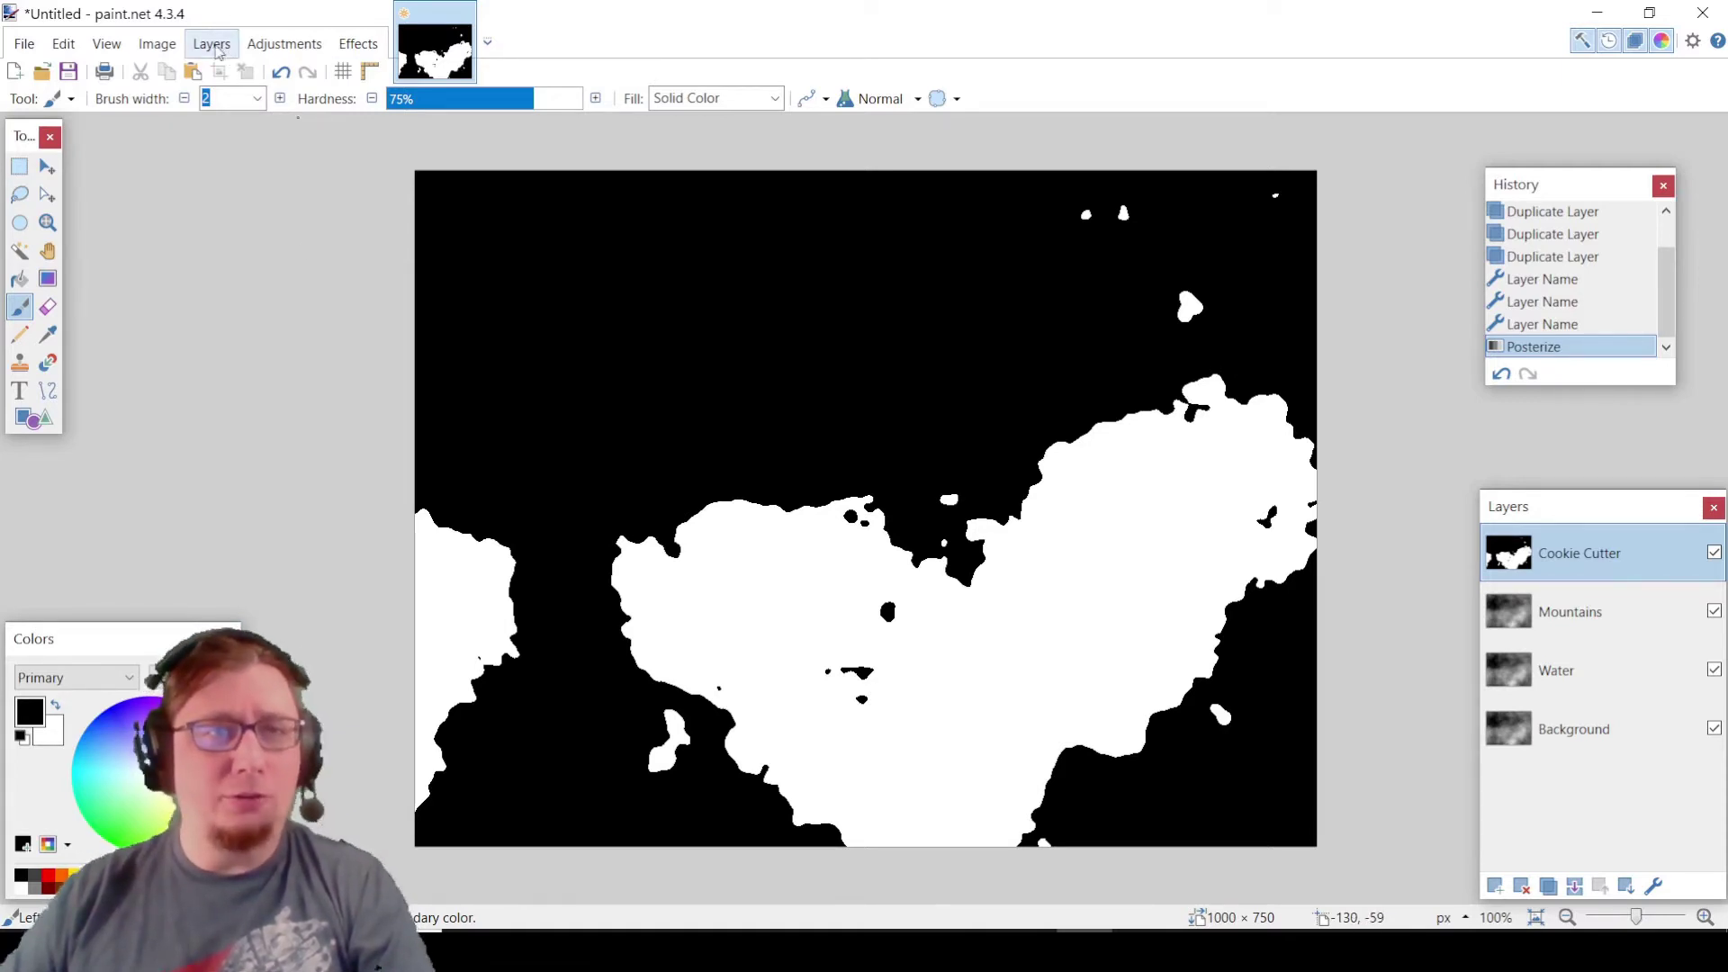
# - Apply Invert Colors to Cookie Cutter, then to Mountains, then once more on the layer below
pyautogui.click(272, 44)
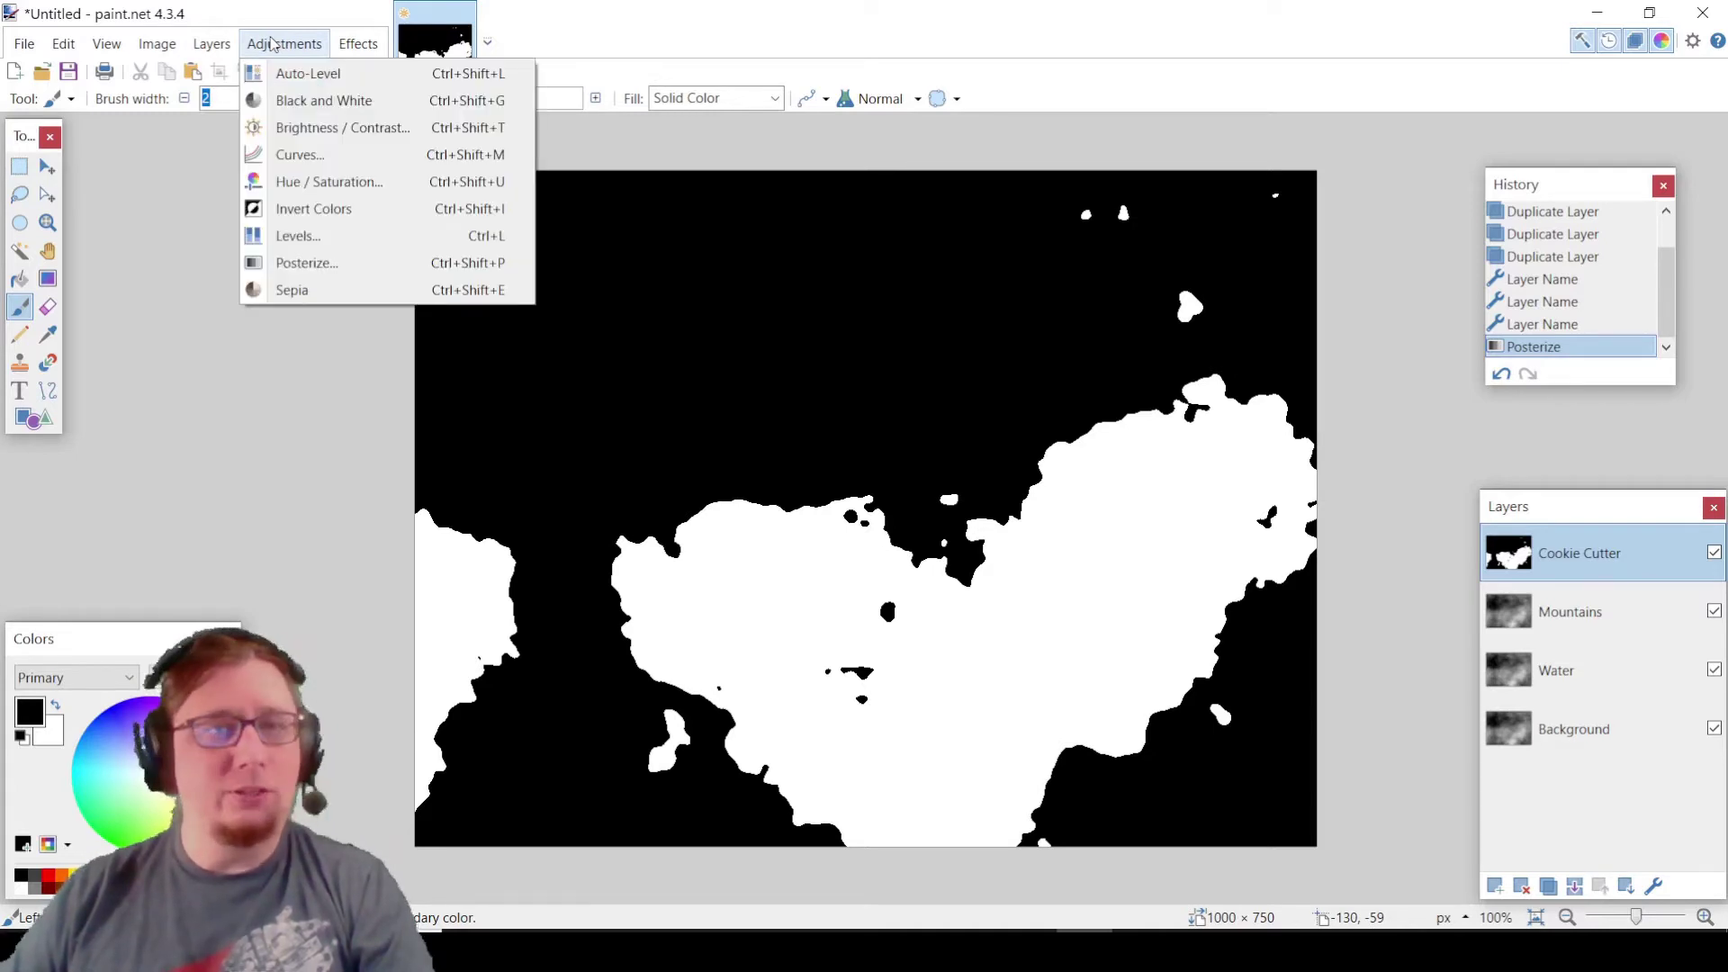
pyautogui.click(329, 208)
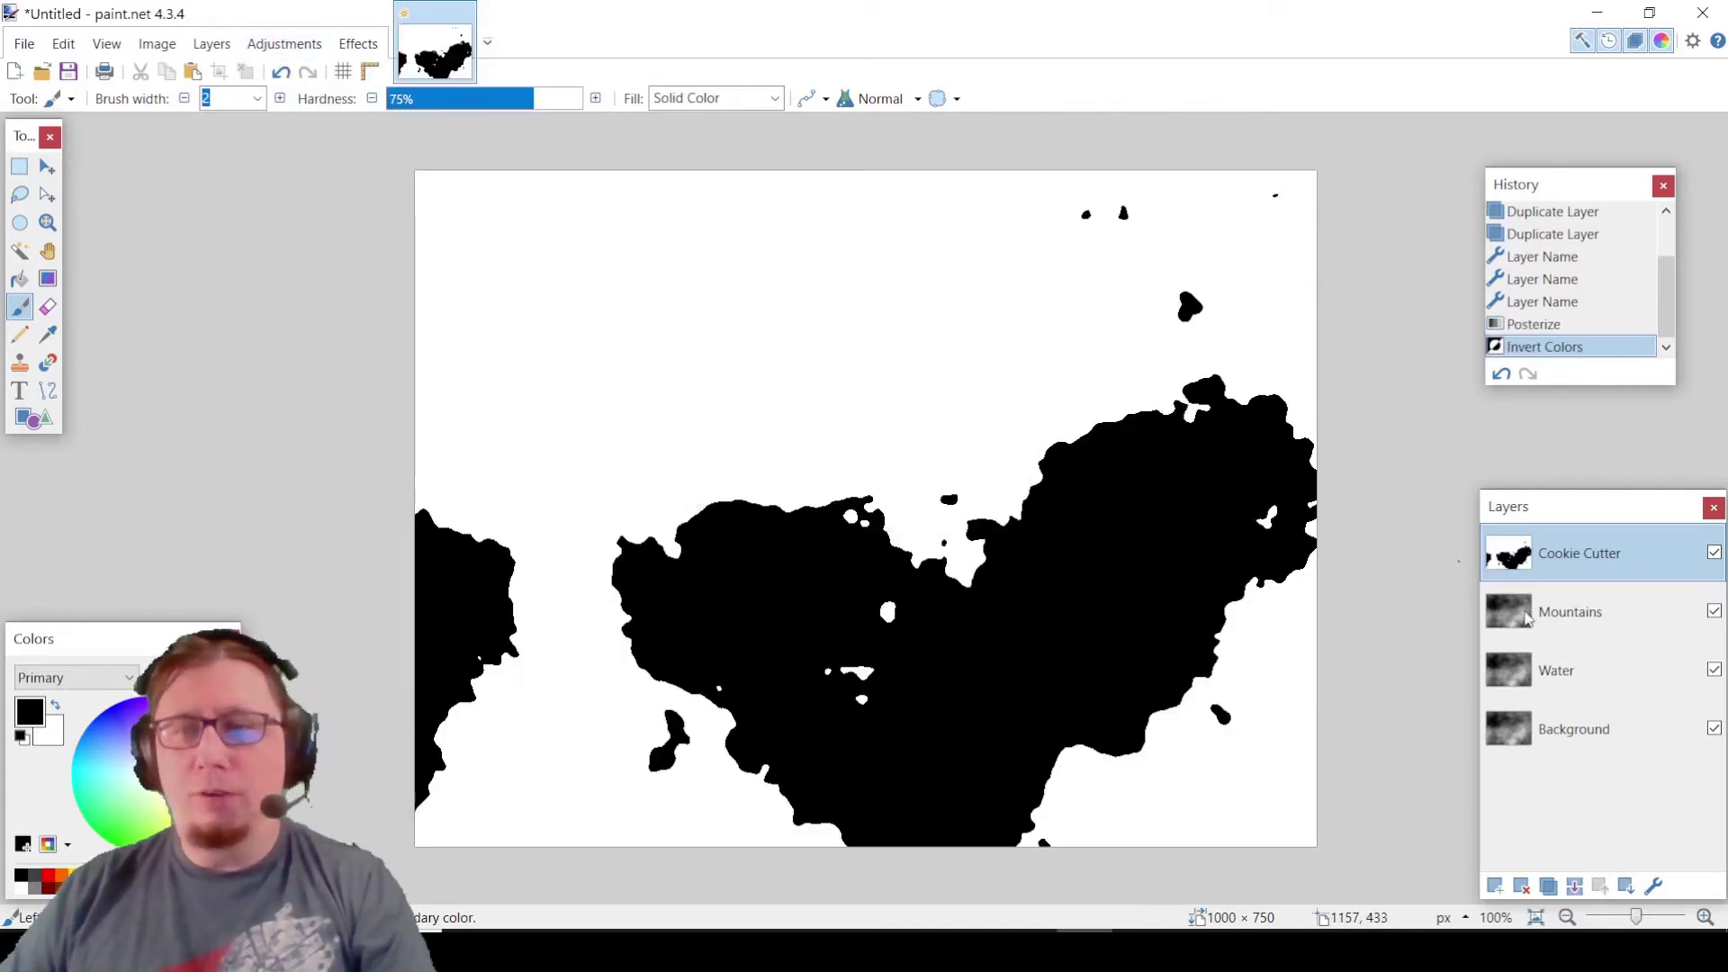
pyautogui.click(1622, 632)
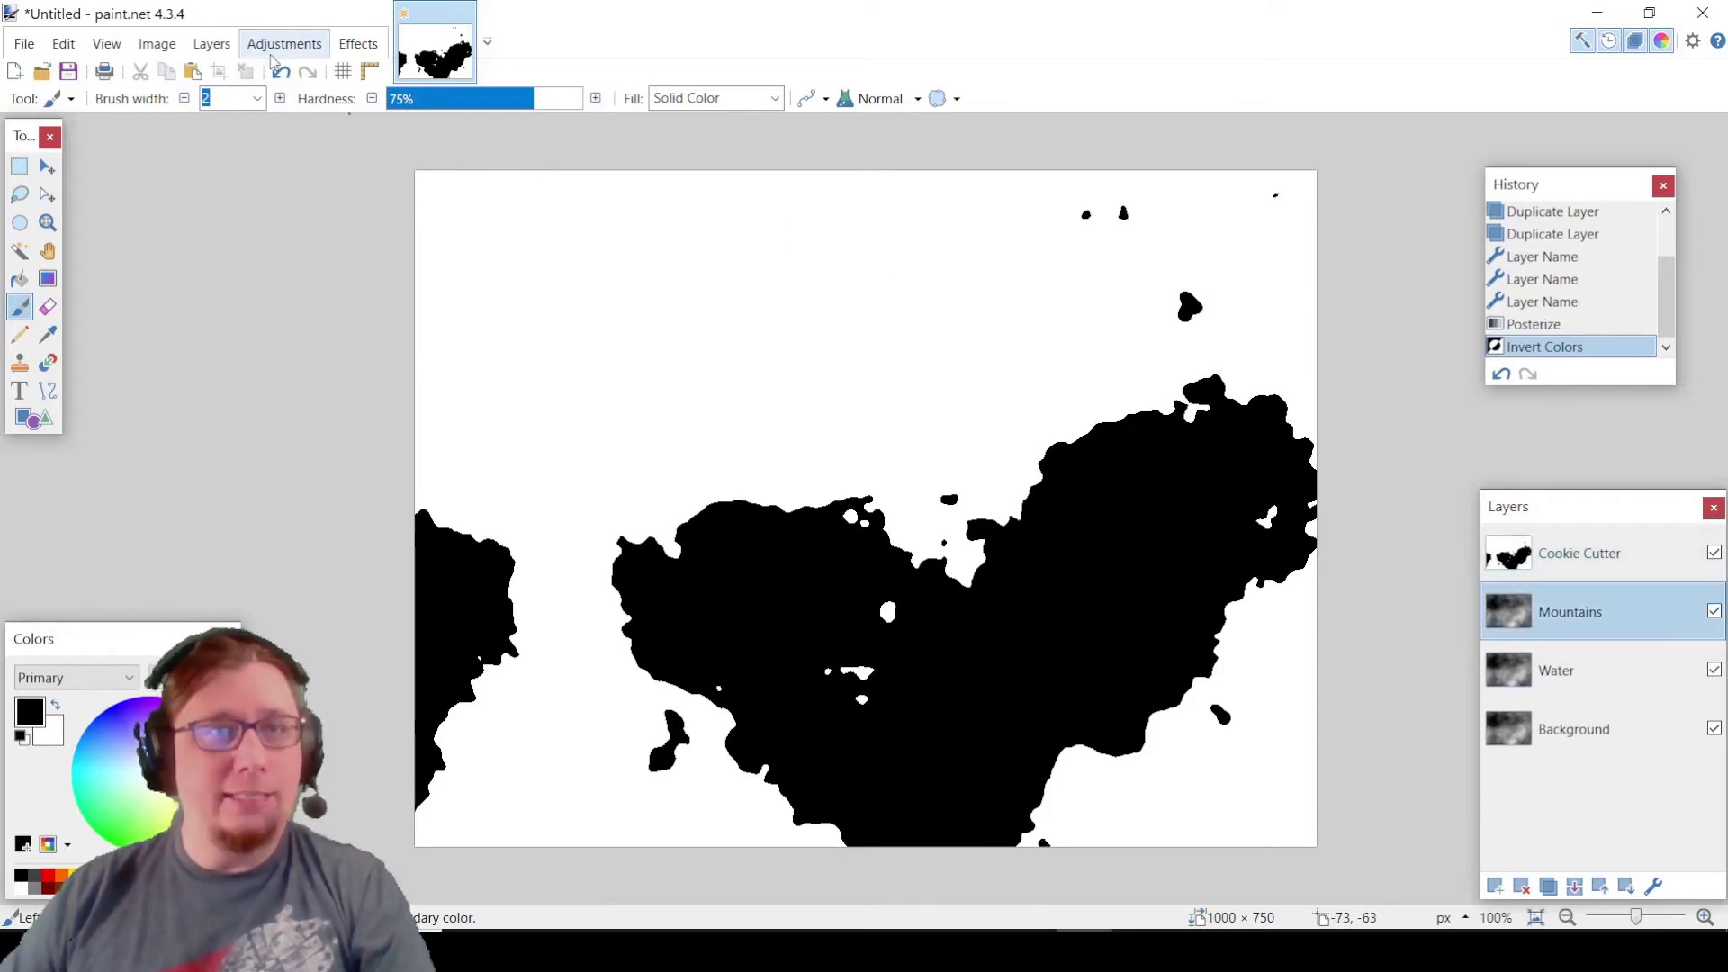
pyautogui.click(281, 44)
pyautogui.click(363, 212)
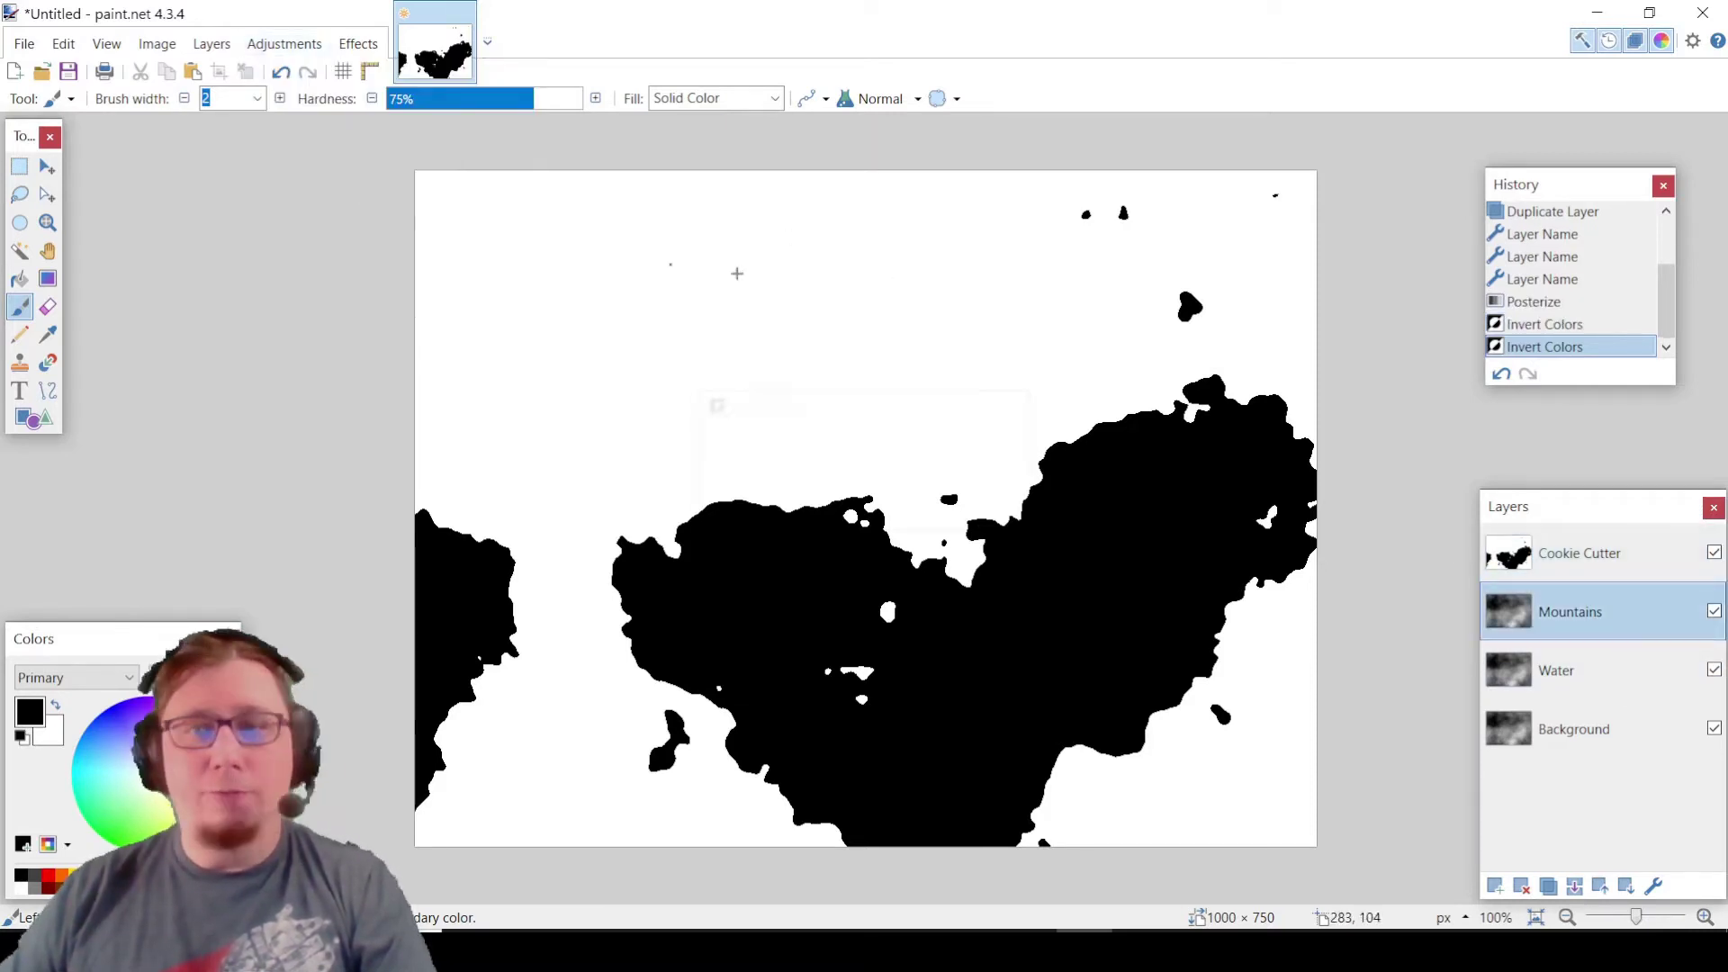
pyautogui.click(1609, 676)
pyautogui.click(263, 43)
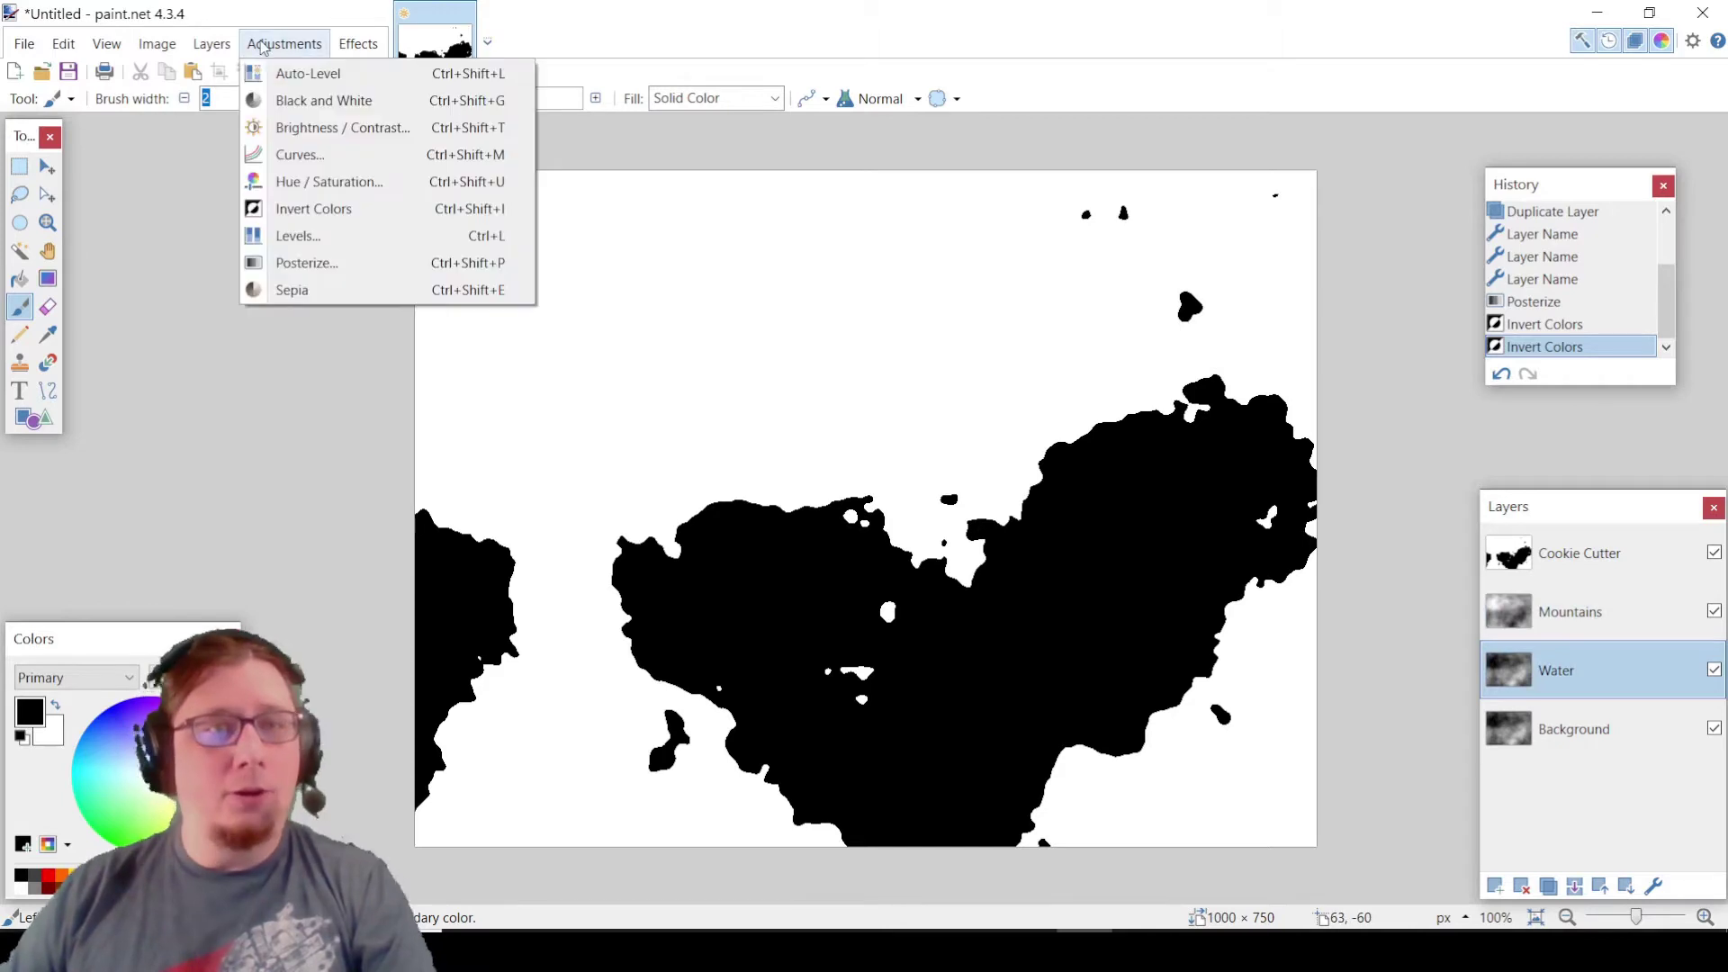
pyautogui.click(354, 212)
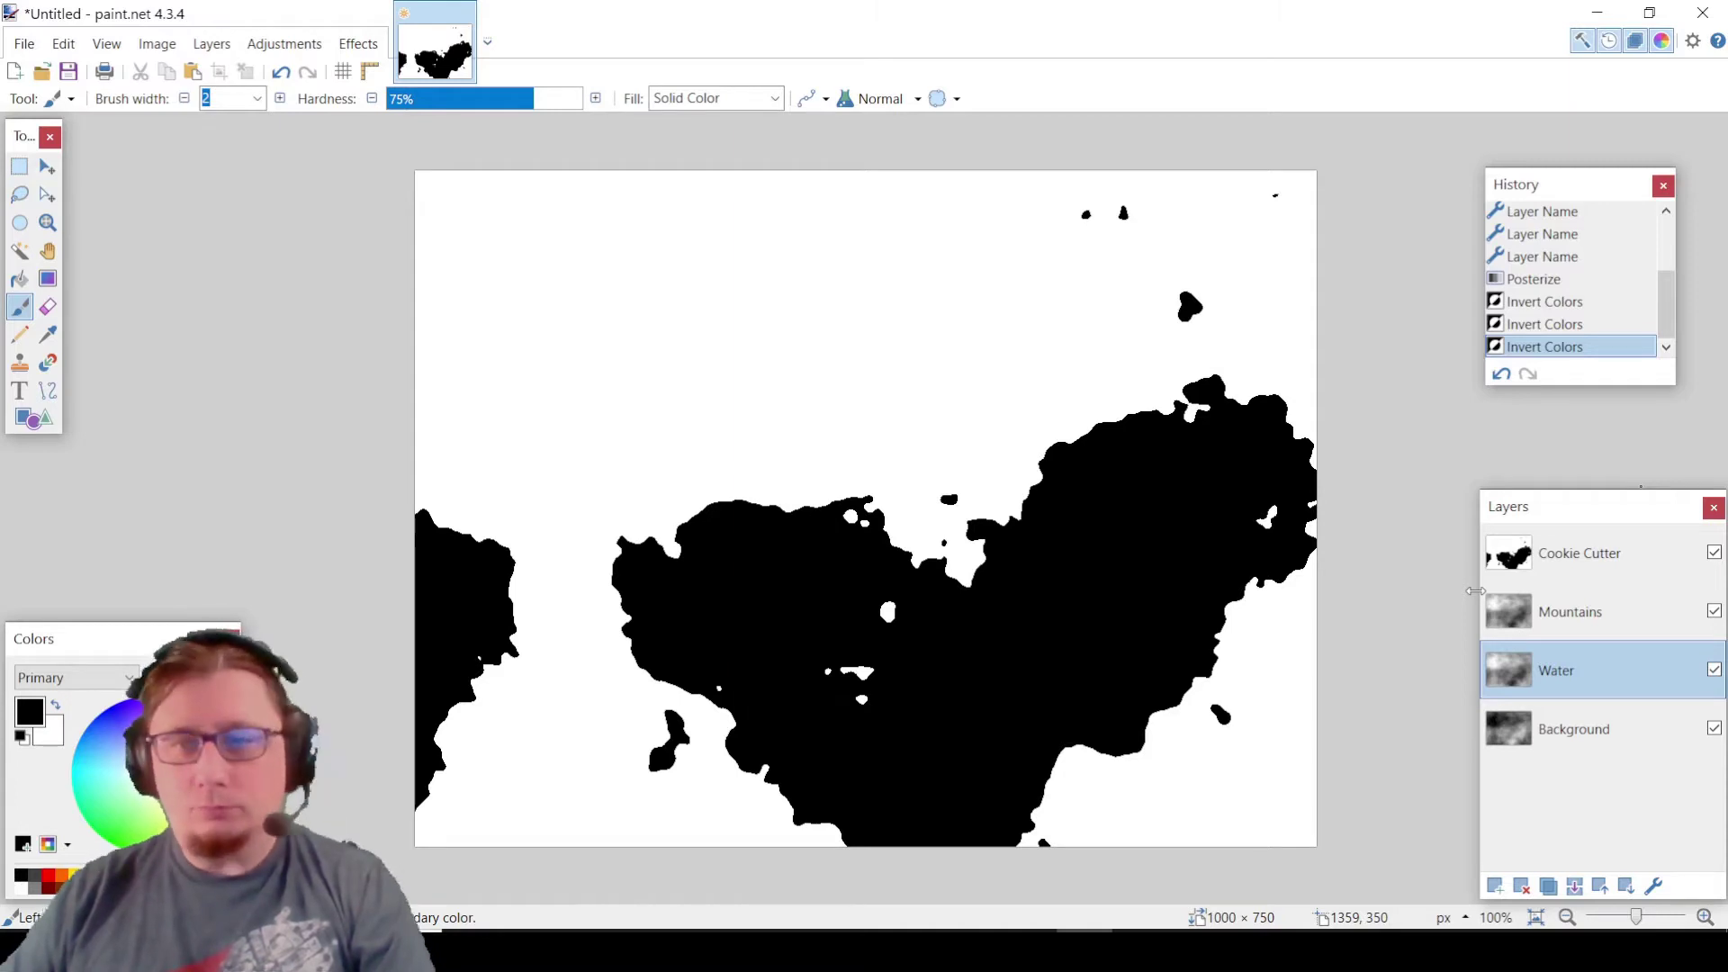
# - Hide the Background layer and make Cookie Cutter the active layer
pyautogui.click(1636, 743)
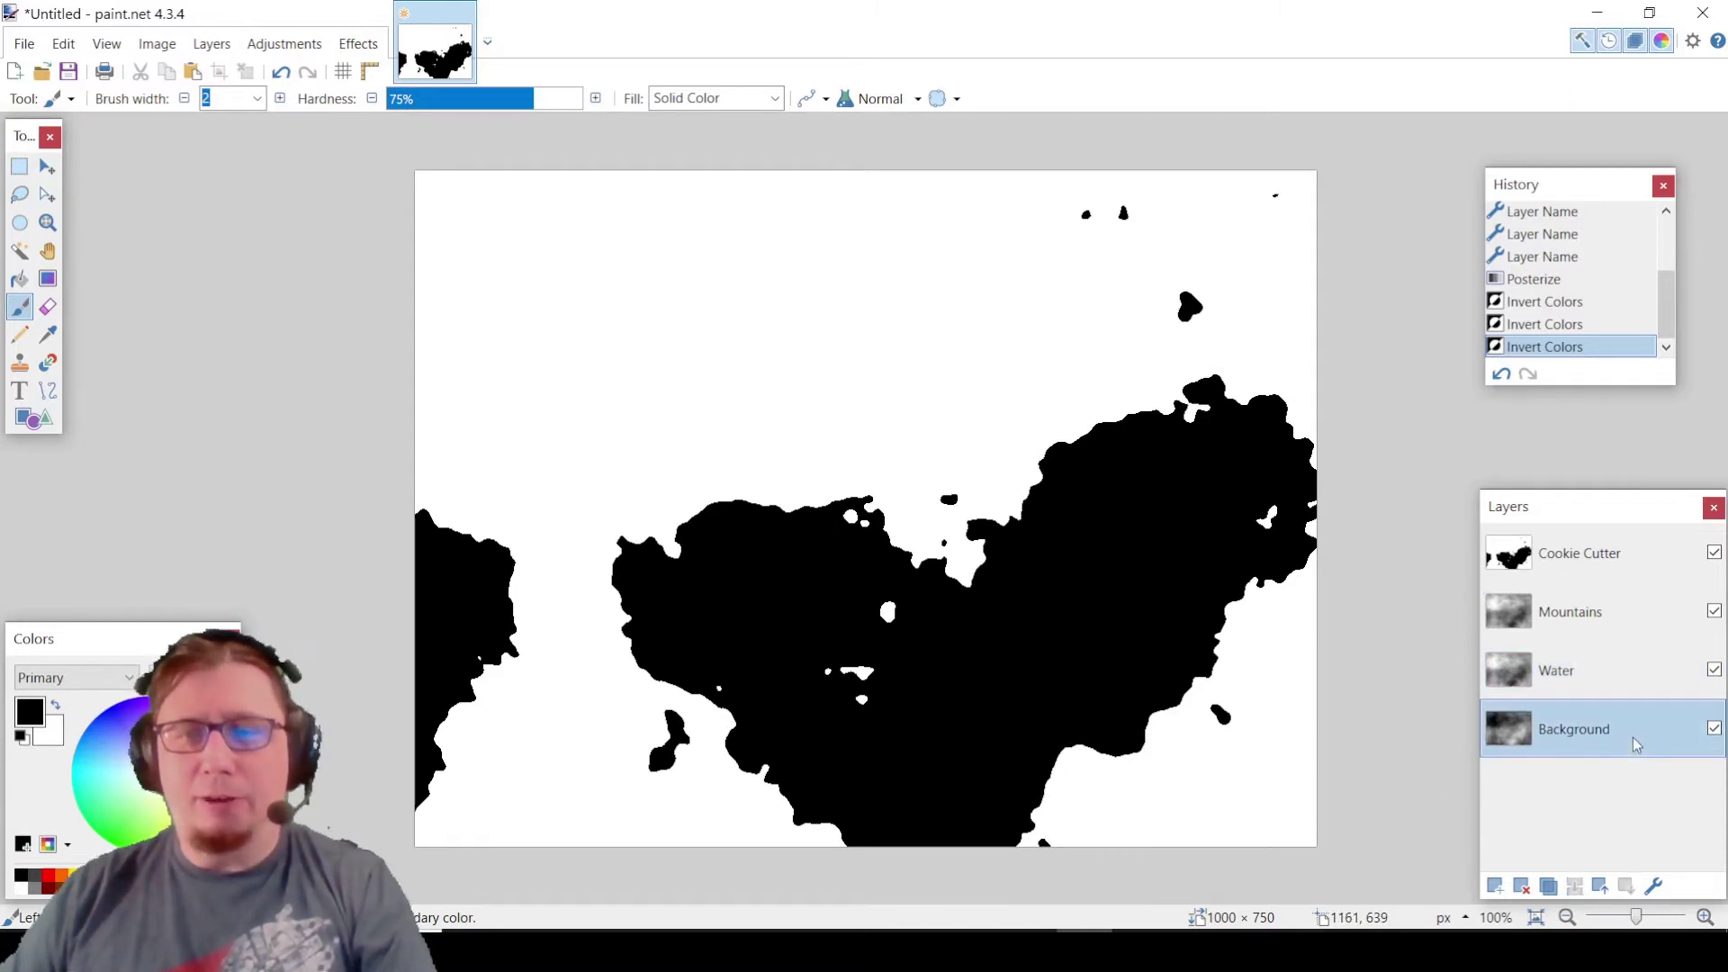
pyautogui.click(1713, 729)
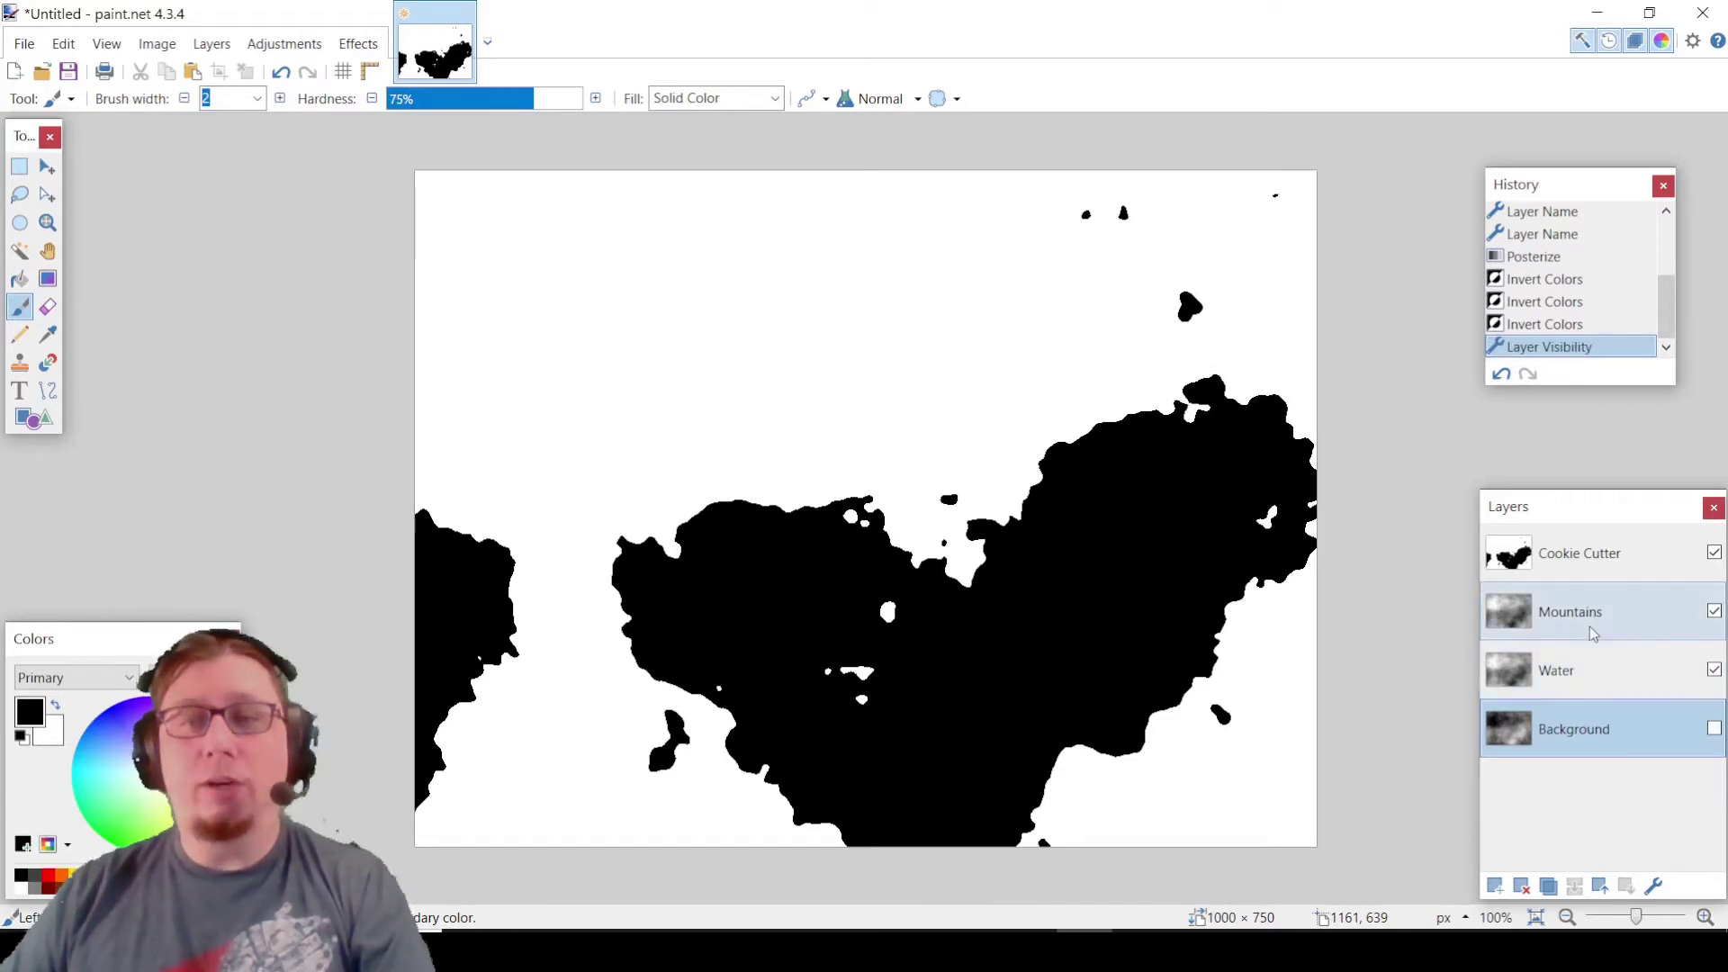
pyautogui.click(1610, 556)
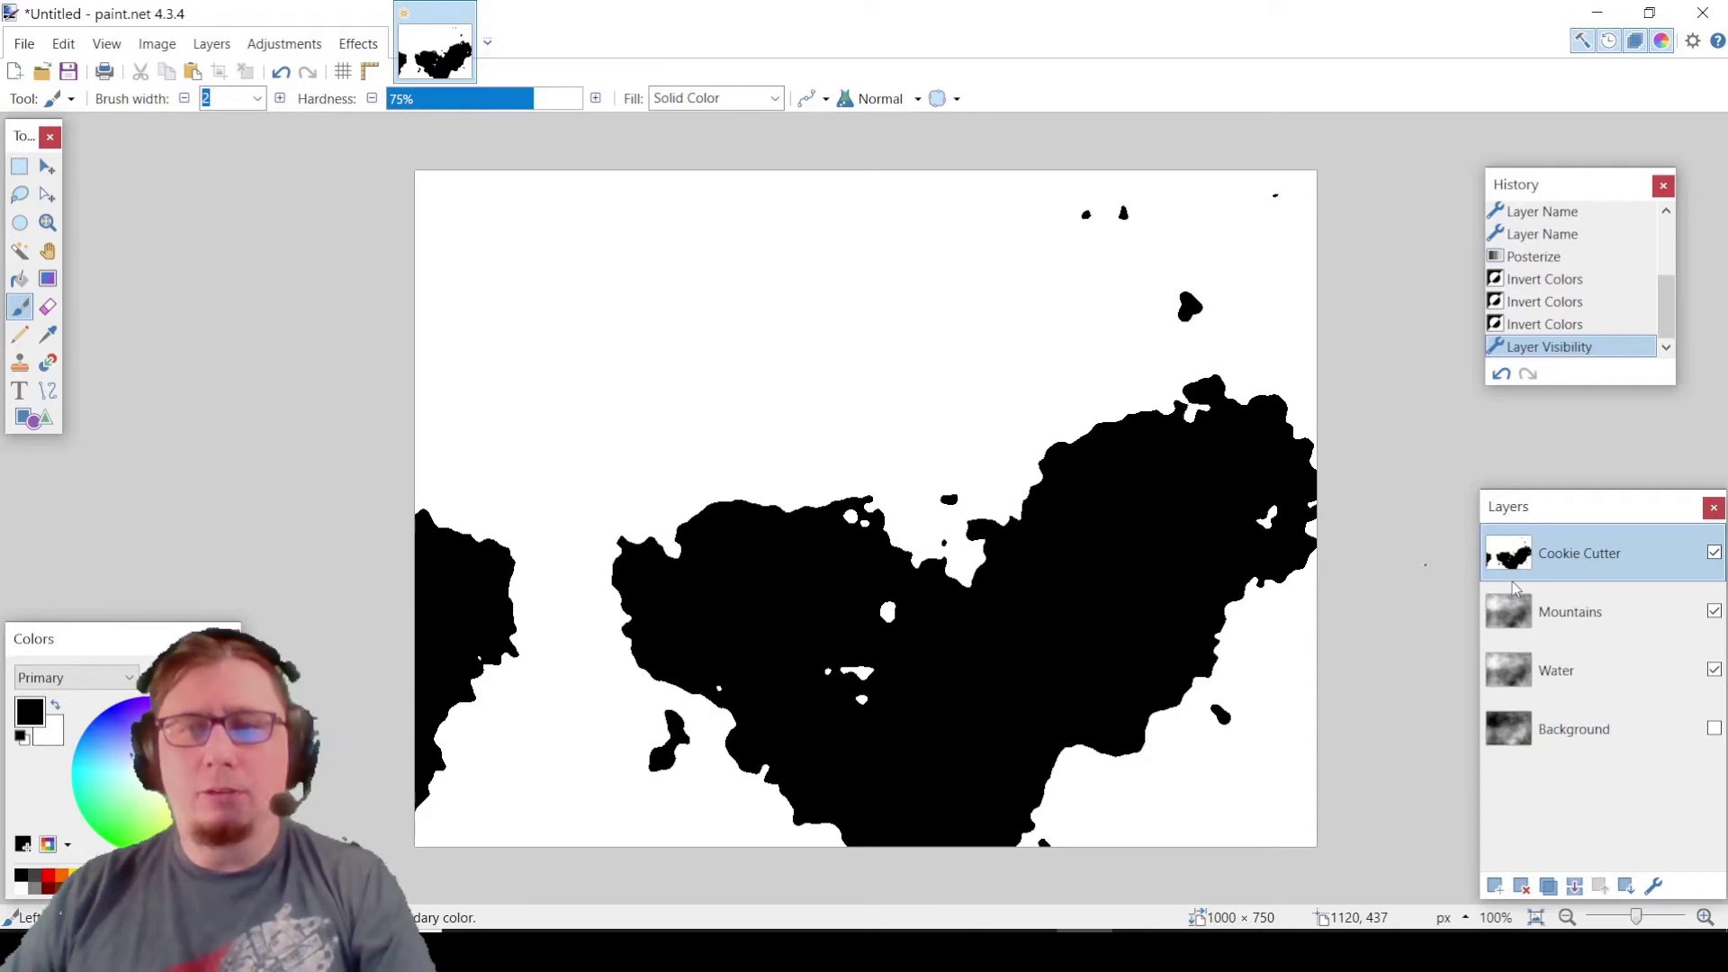
# - Magic Wand-select both main landmasses plus all eight smaller islands and blobs, then pick the Mountains layer
pyautogui.click(22, 252)
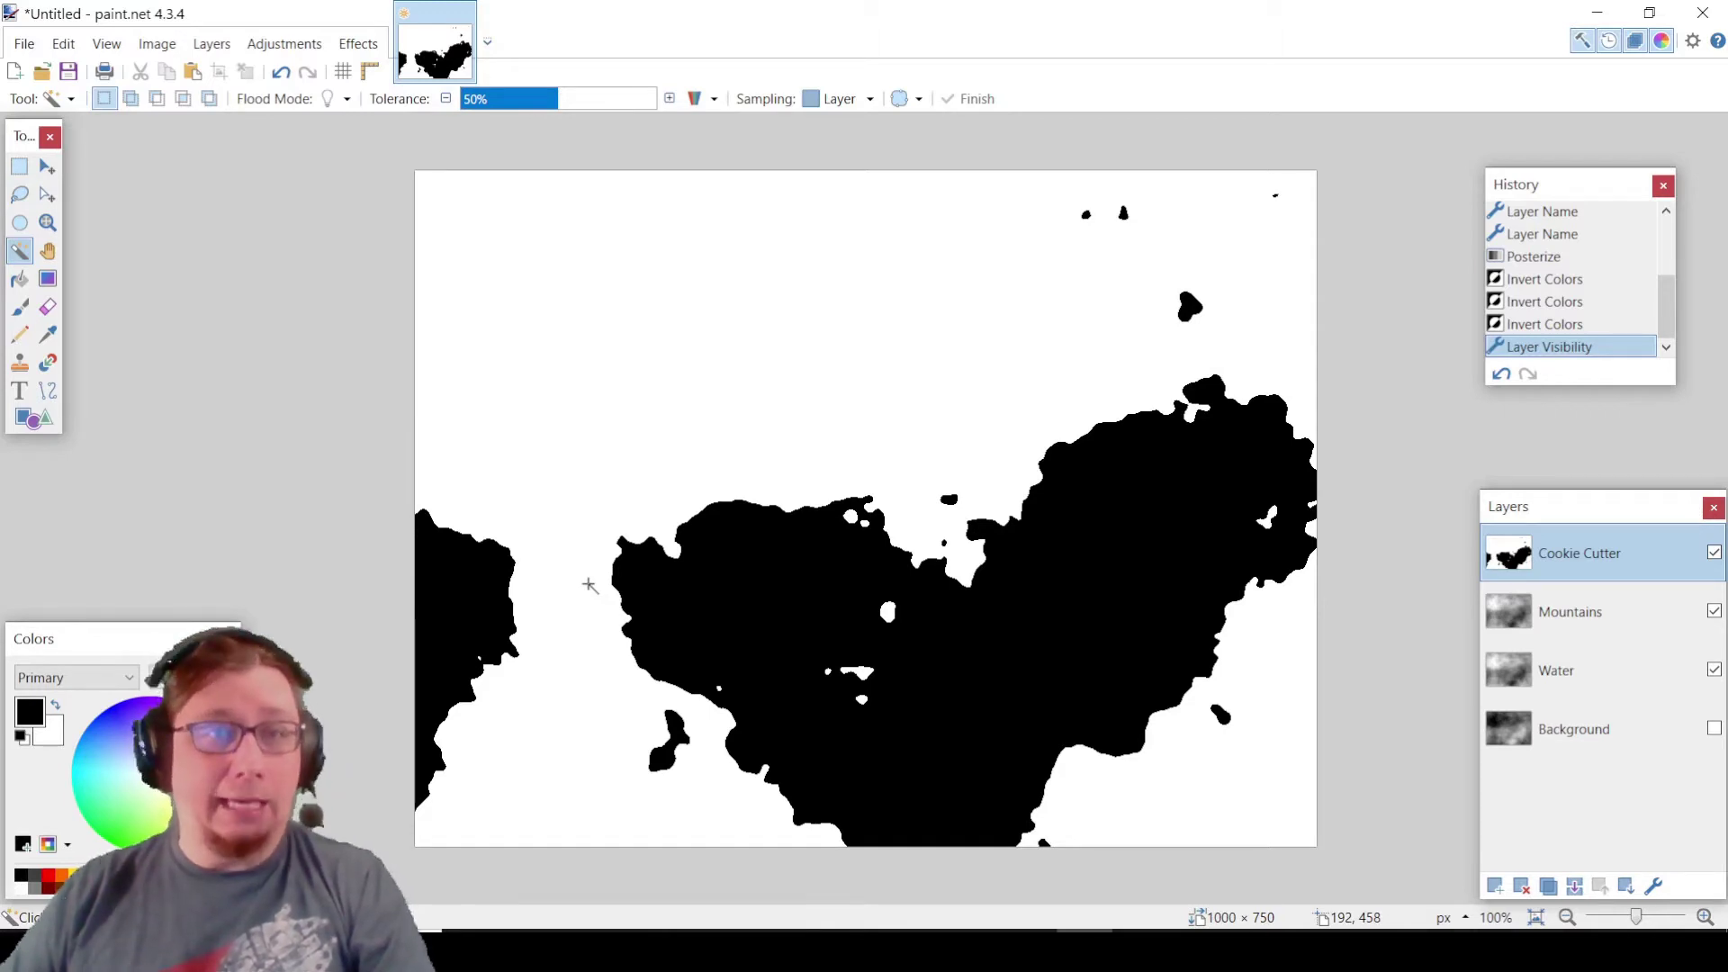
pyautogui.click(458, 589)
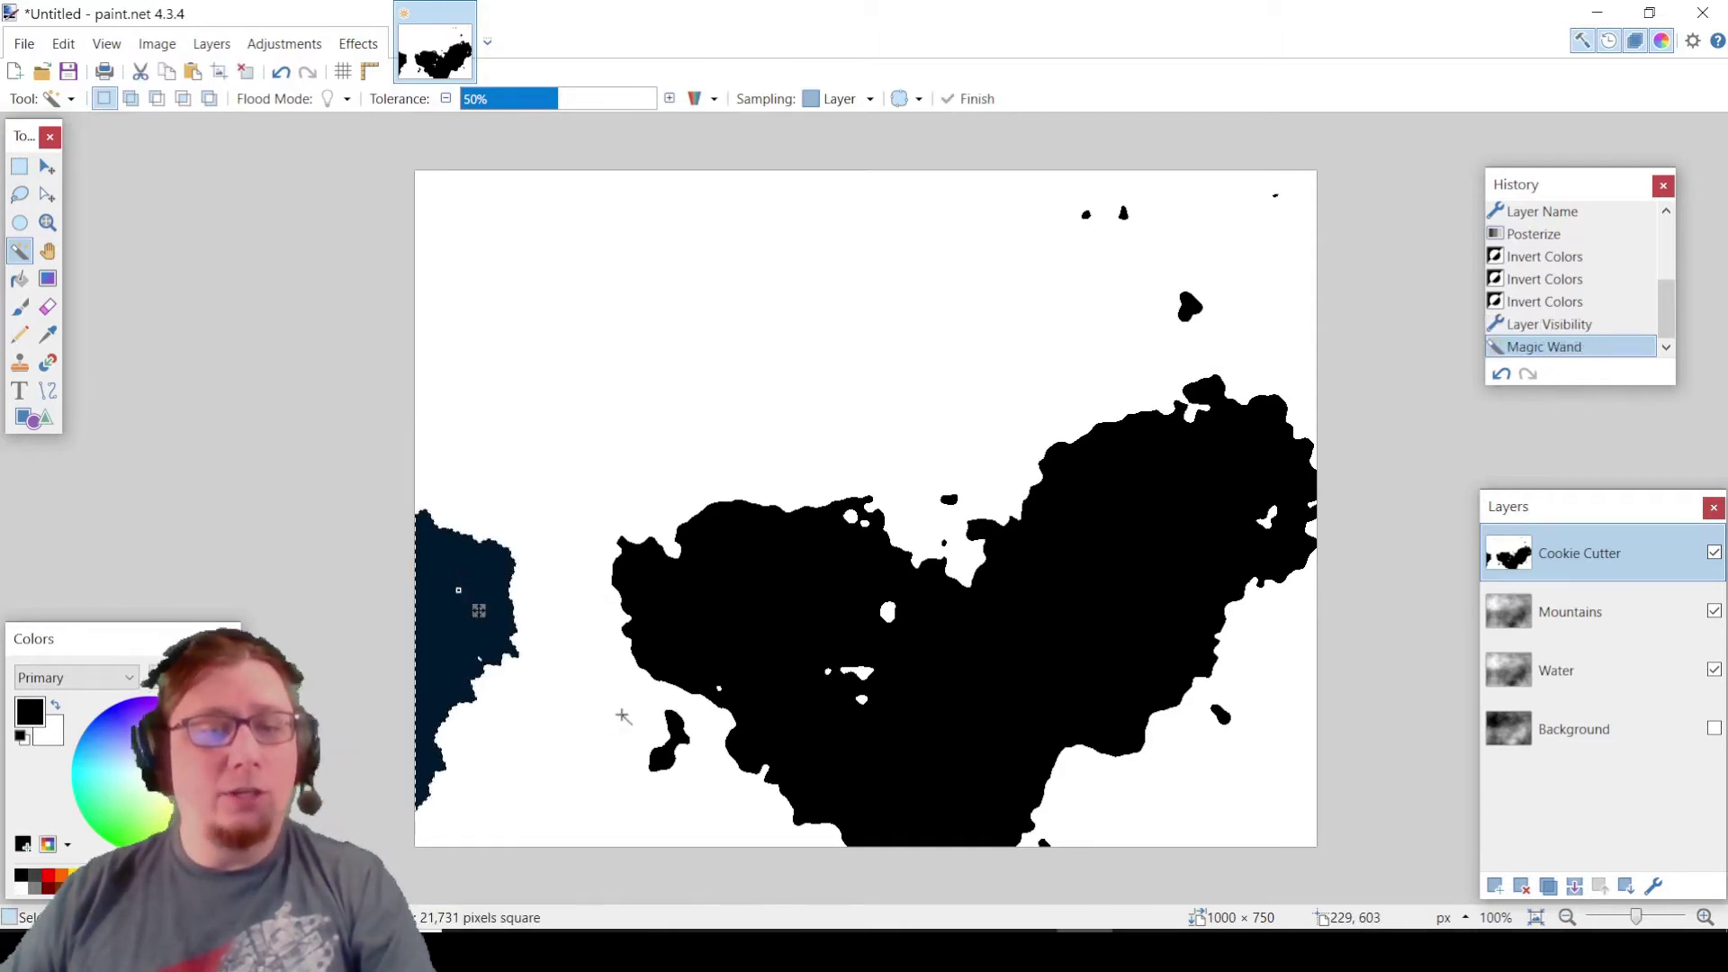
pyautogui.keyDown('ctrl'); pyautogui.click(657, 754); pyautogui.keyUp('ctrl')
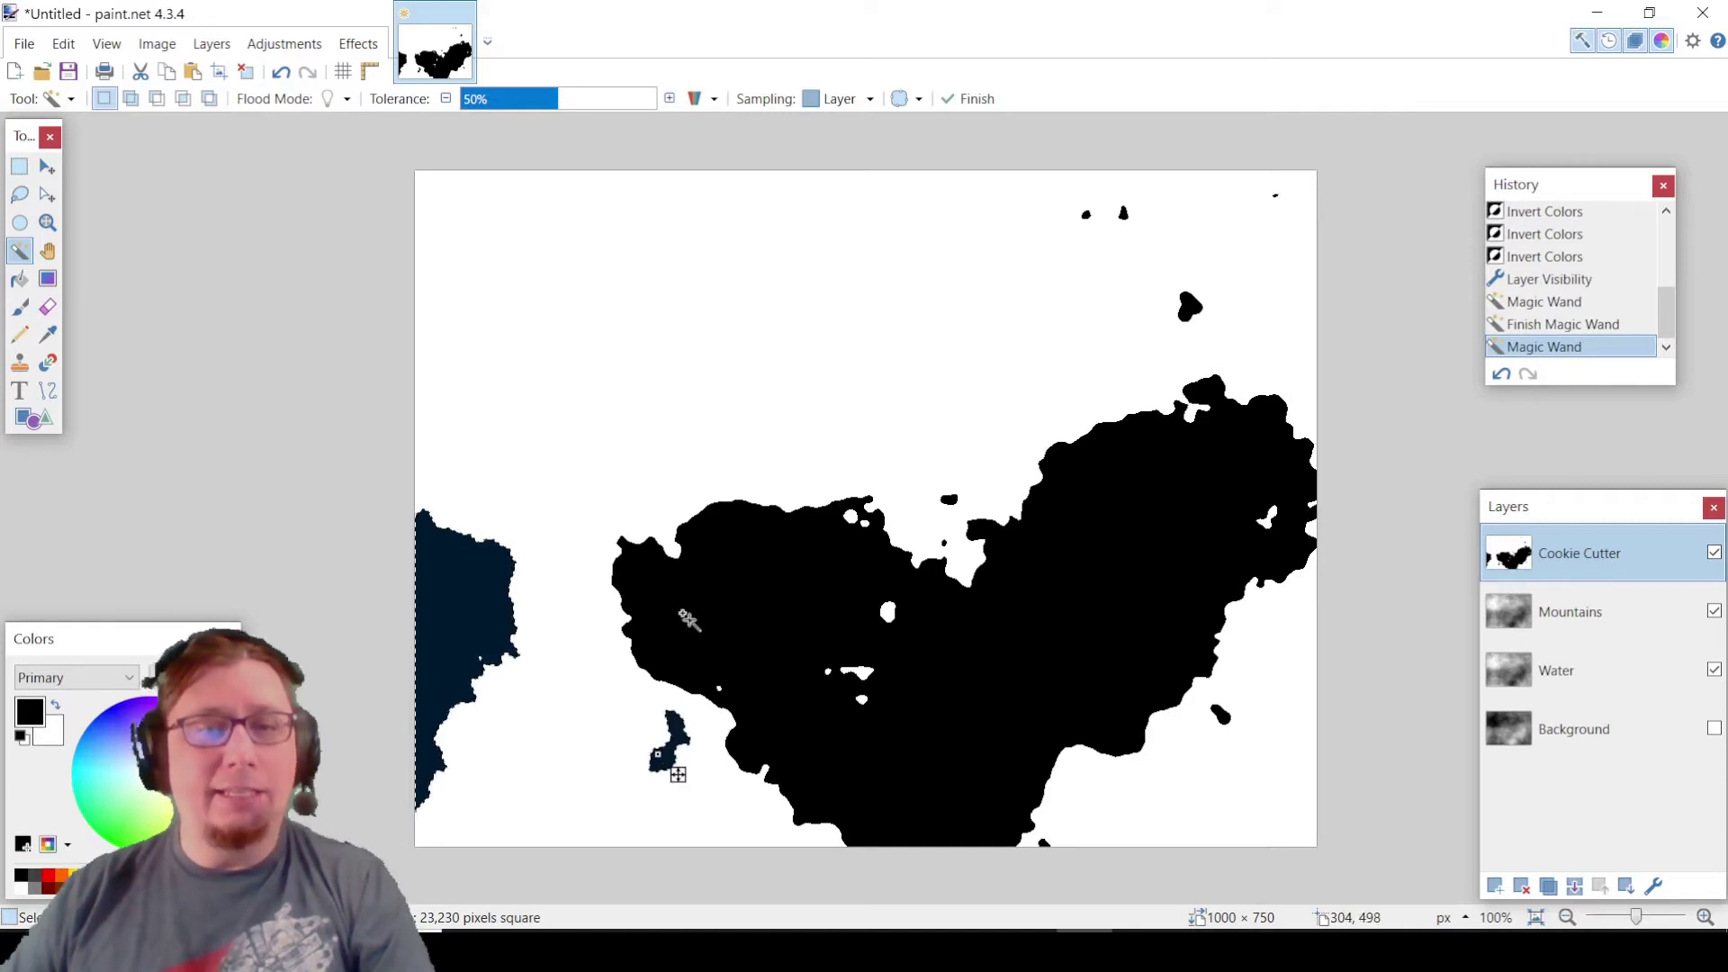
pyautogui.keyDown('ctrl'); pyautogui.click(690, 620); pyautogui.keyUp('ctrl')
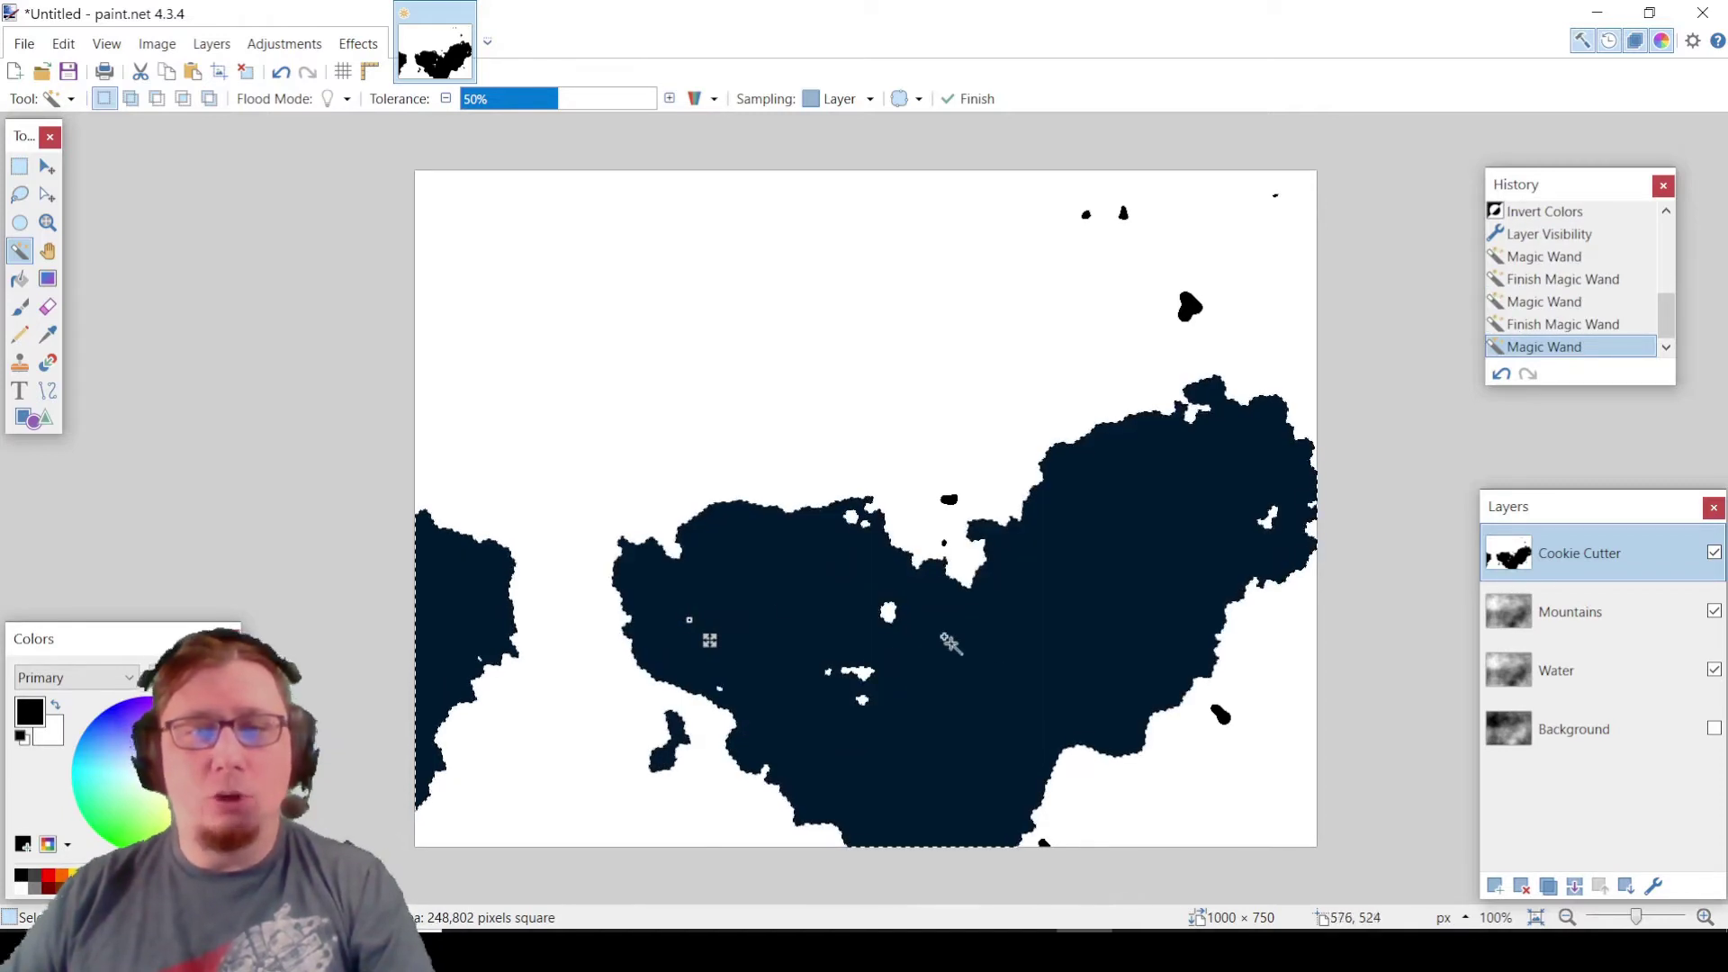
pyautogui.keyDown('ctrl'); pyautogui.click(1042, 842); pyautogui.keyUp('ctrl')
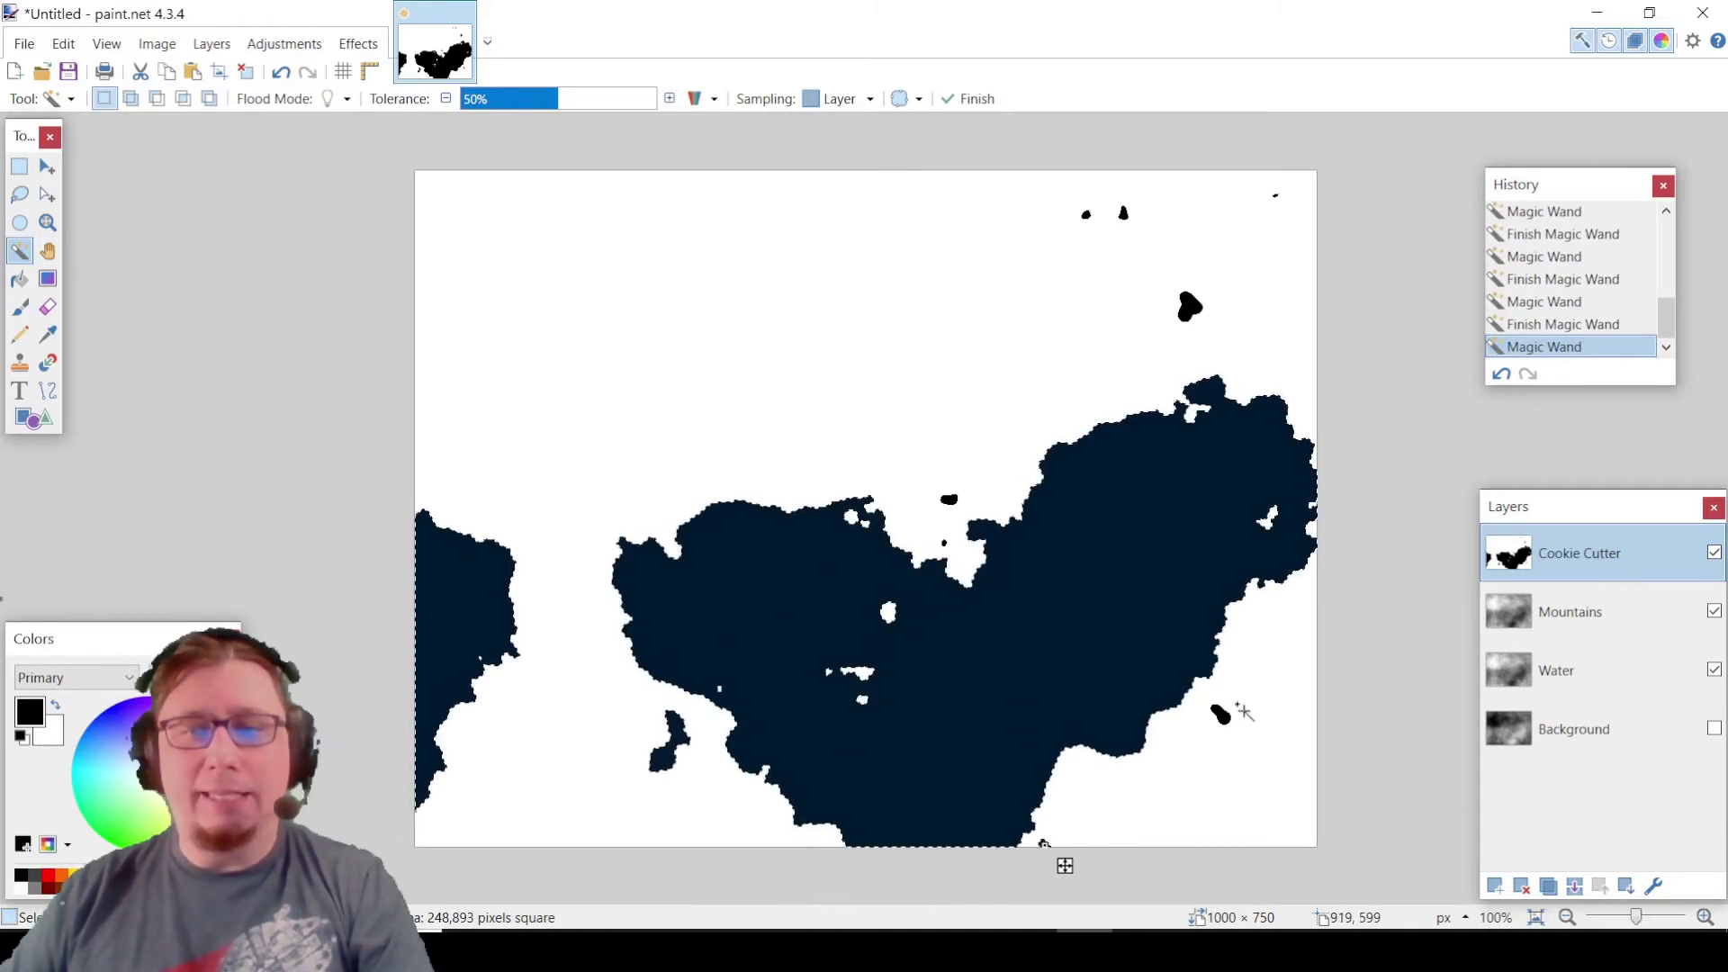
pyautogui.keyDown('ctrl'); pyautogui.click(1222, 720); pyautogui.keyUp('ctrl')
pyautogui.keyDown('ctrl'); pyautogui.click(950, 497); pyautogui.keyUp('ctrl')
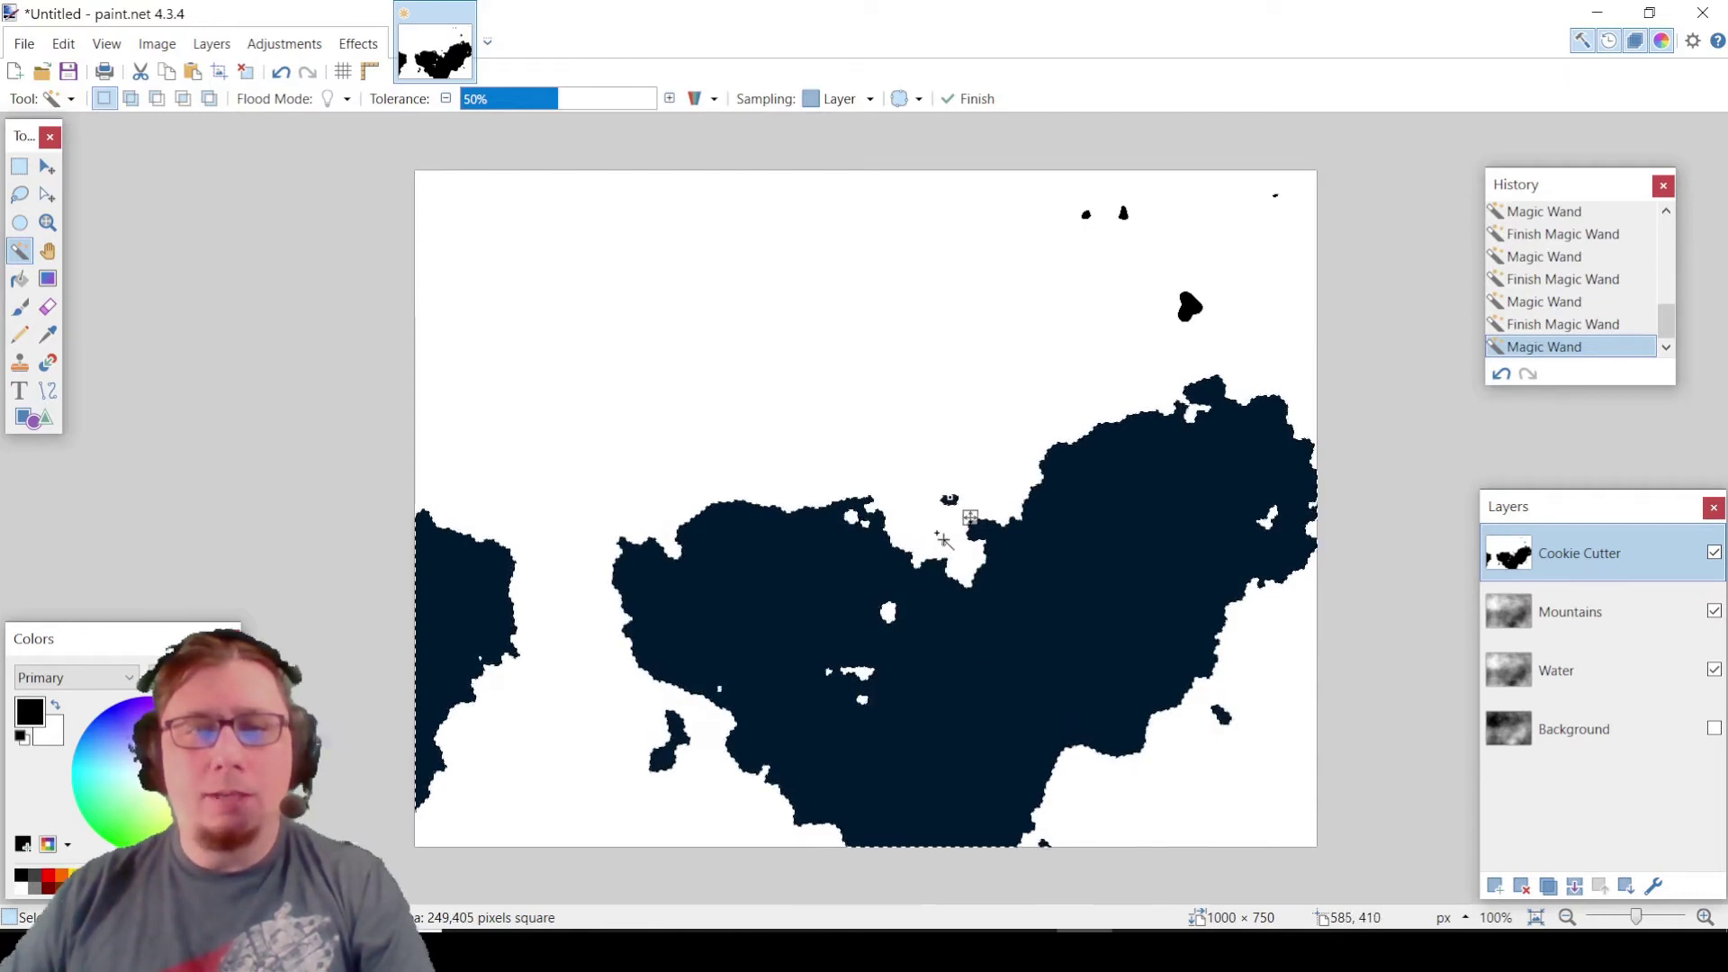
pyautogui.keyDown('ctrl'); pyautogui.click(1188, 306); pyautogui.keyUp('ctrl')
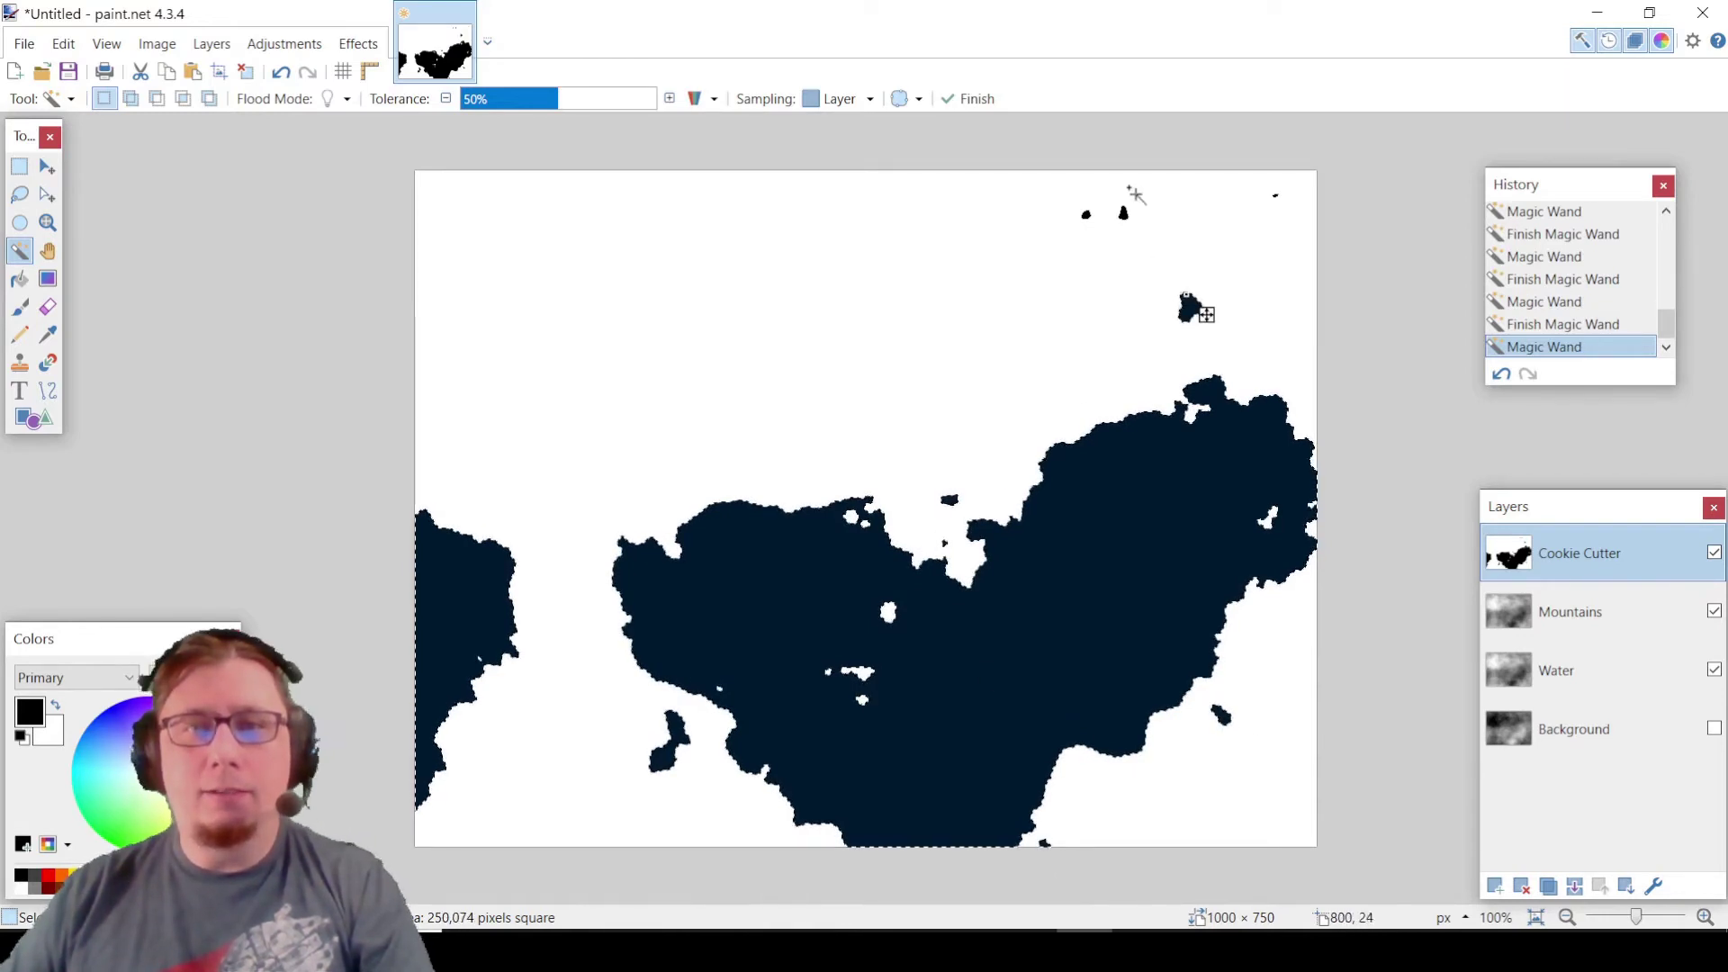
pyautogui.keyDown('ctrl'); pyautogui.click(1124, 212); pyautogui.keyUp('ctrl')
pyautogui.keyDown('ctrl'); pyautogui.click(1086, 214); pyautogui.keyUp('ctrl')
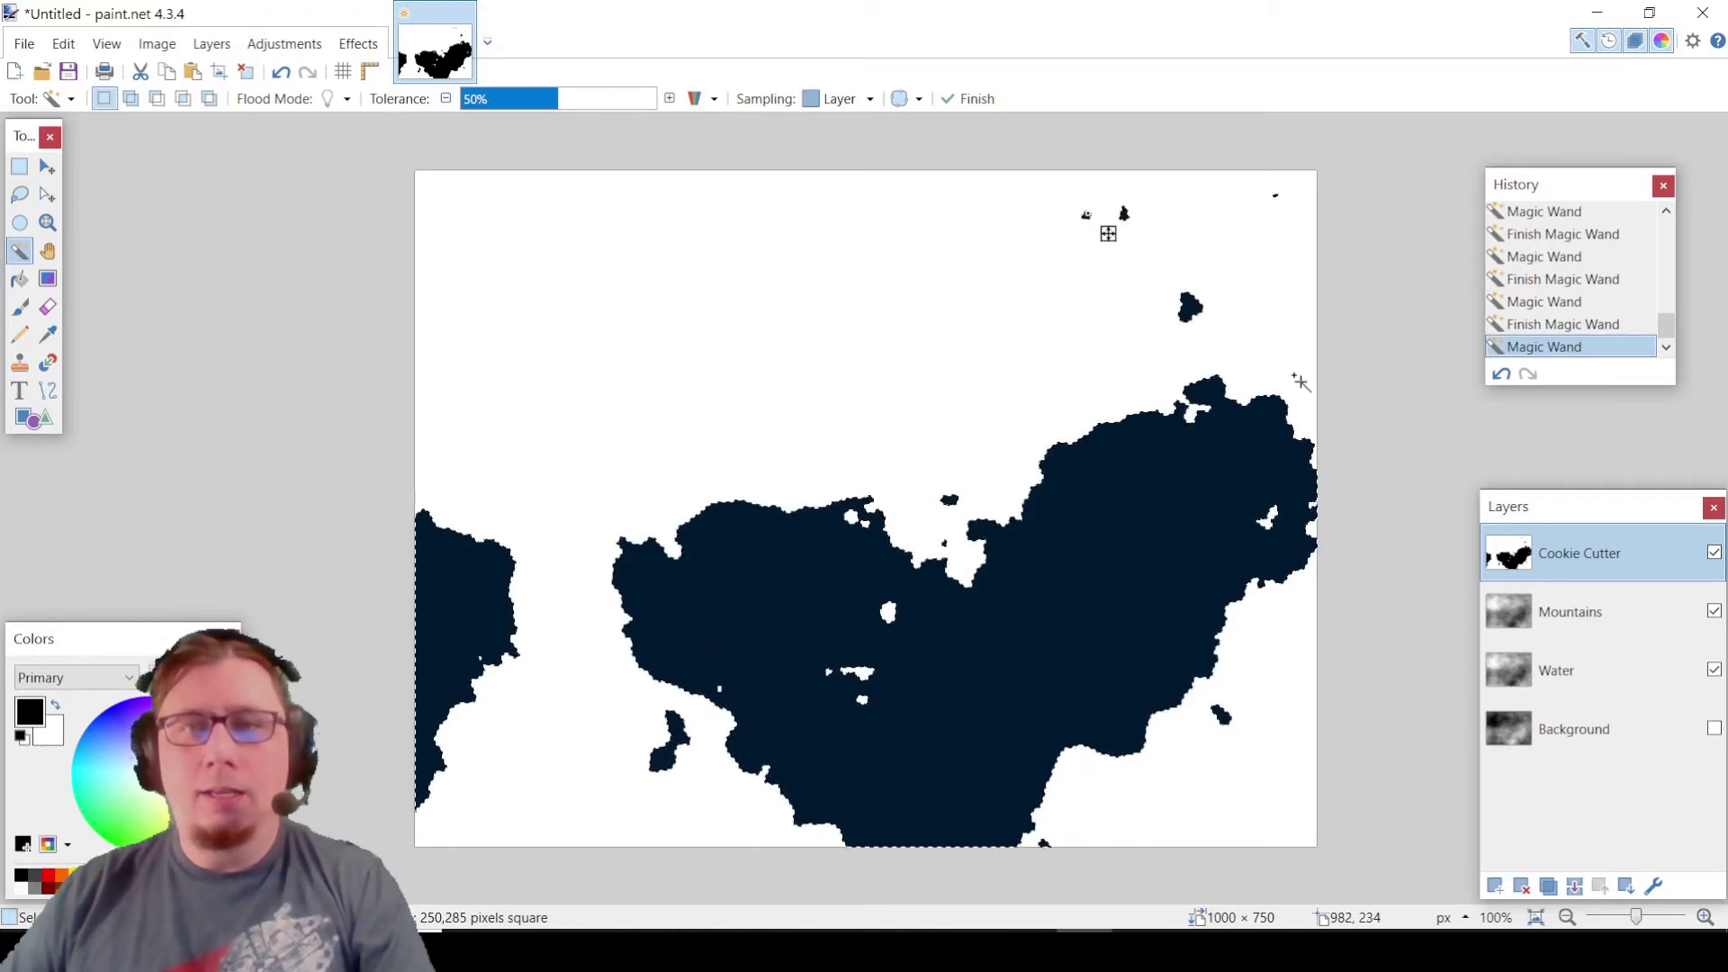
pyautogui.keyDown('ctrl'); pyautogui.click(1275, 195); pyautogui.keyUp('ctrl')
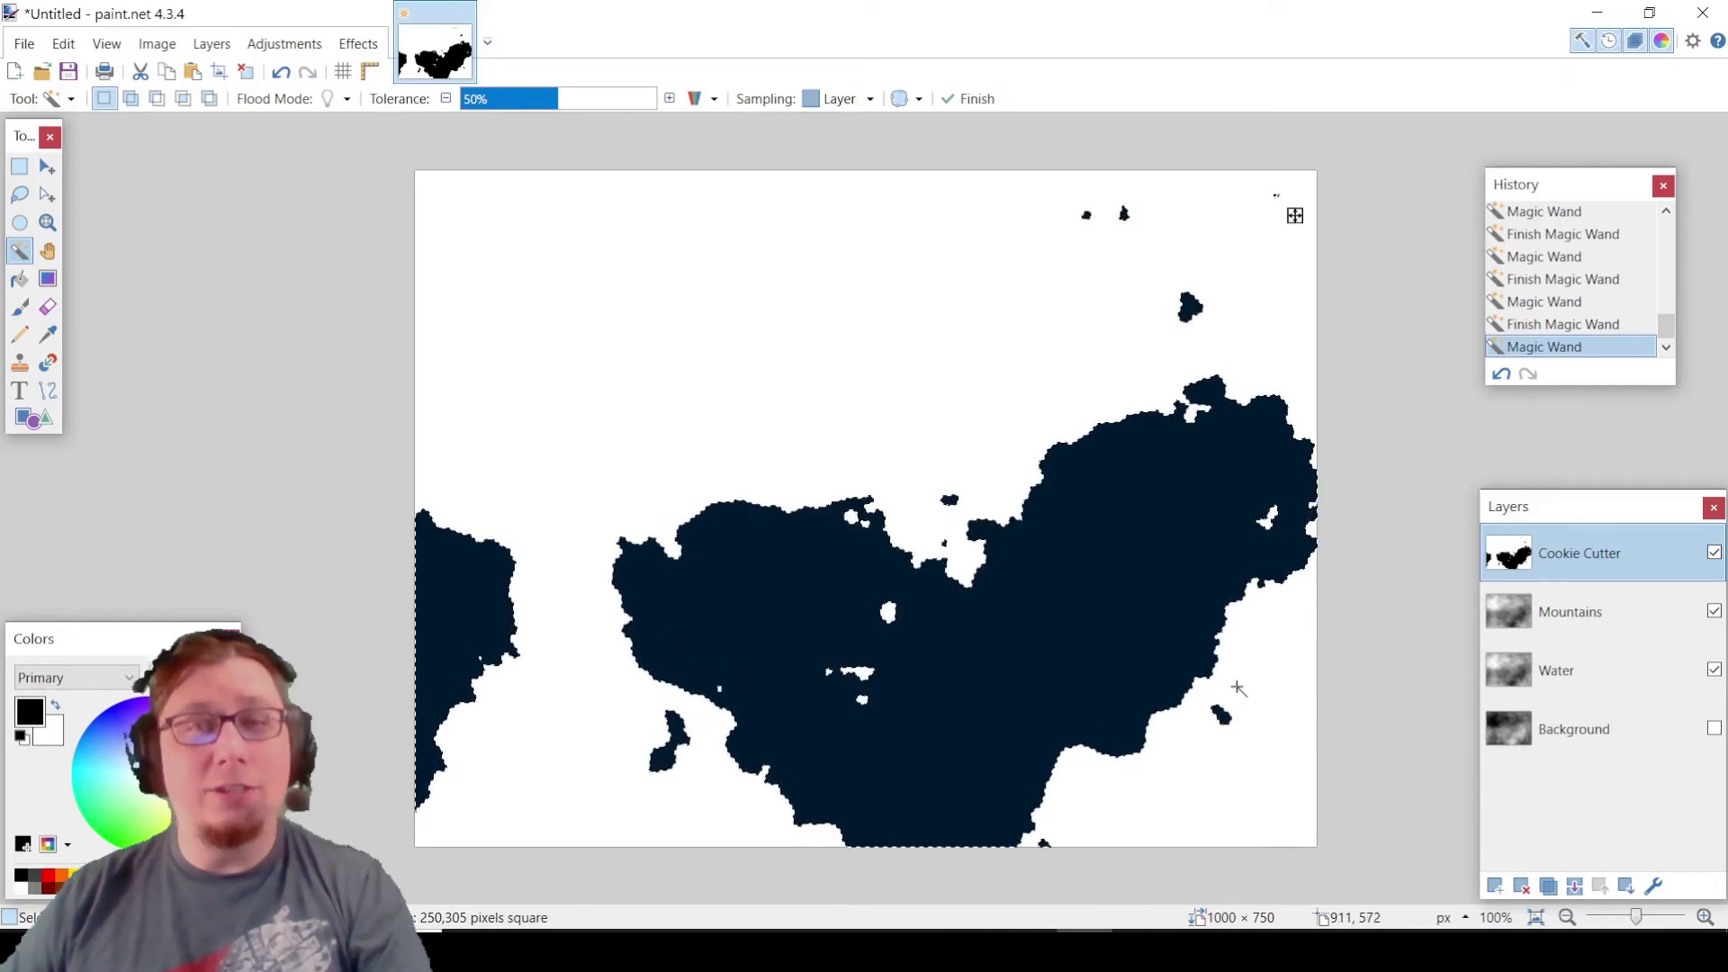
pyautogui.click(1578, 622)
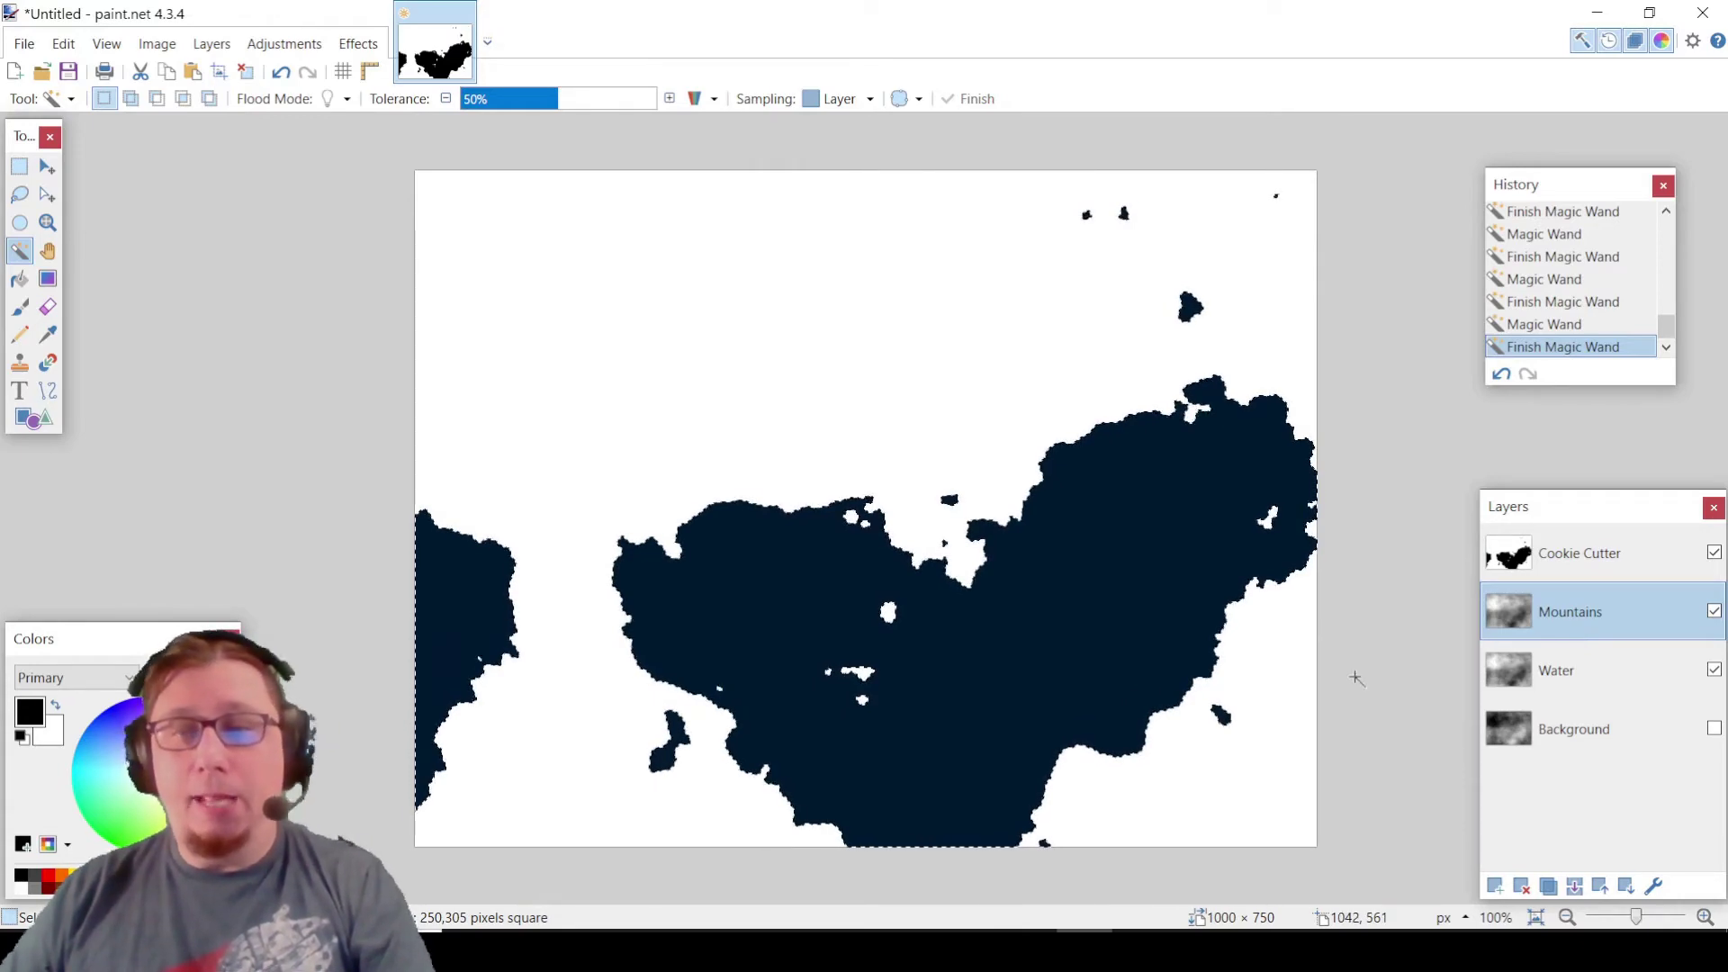
# - Erase the land areas from Mountains, move it above Cookie Cutter, and apply Relief at 44°
pyautogui.press('Delete')
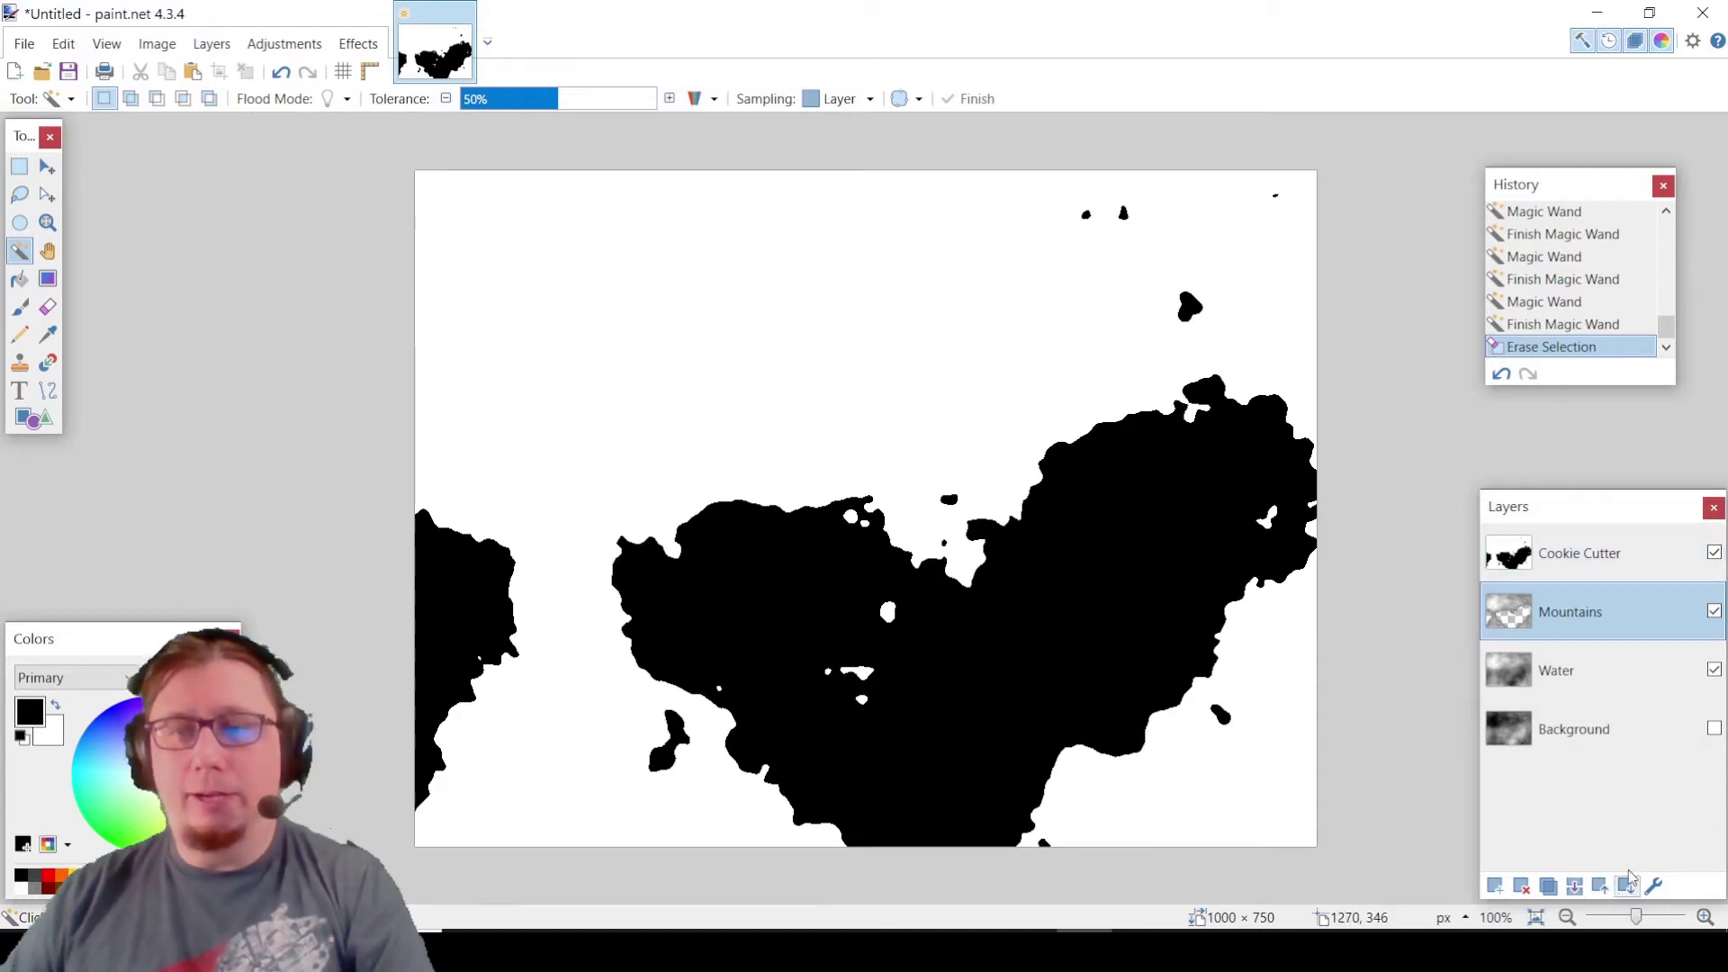
pyautogui.click(1600, 886)
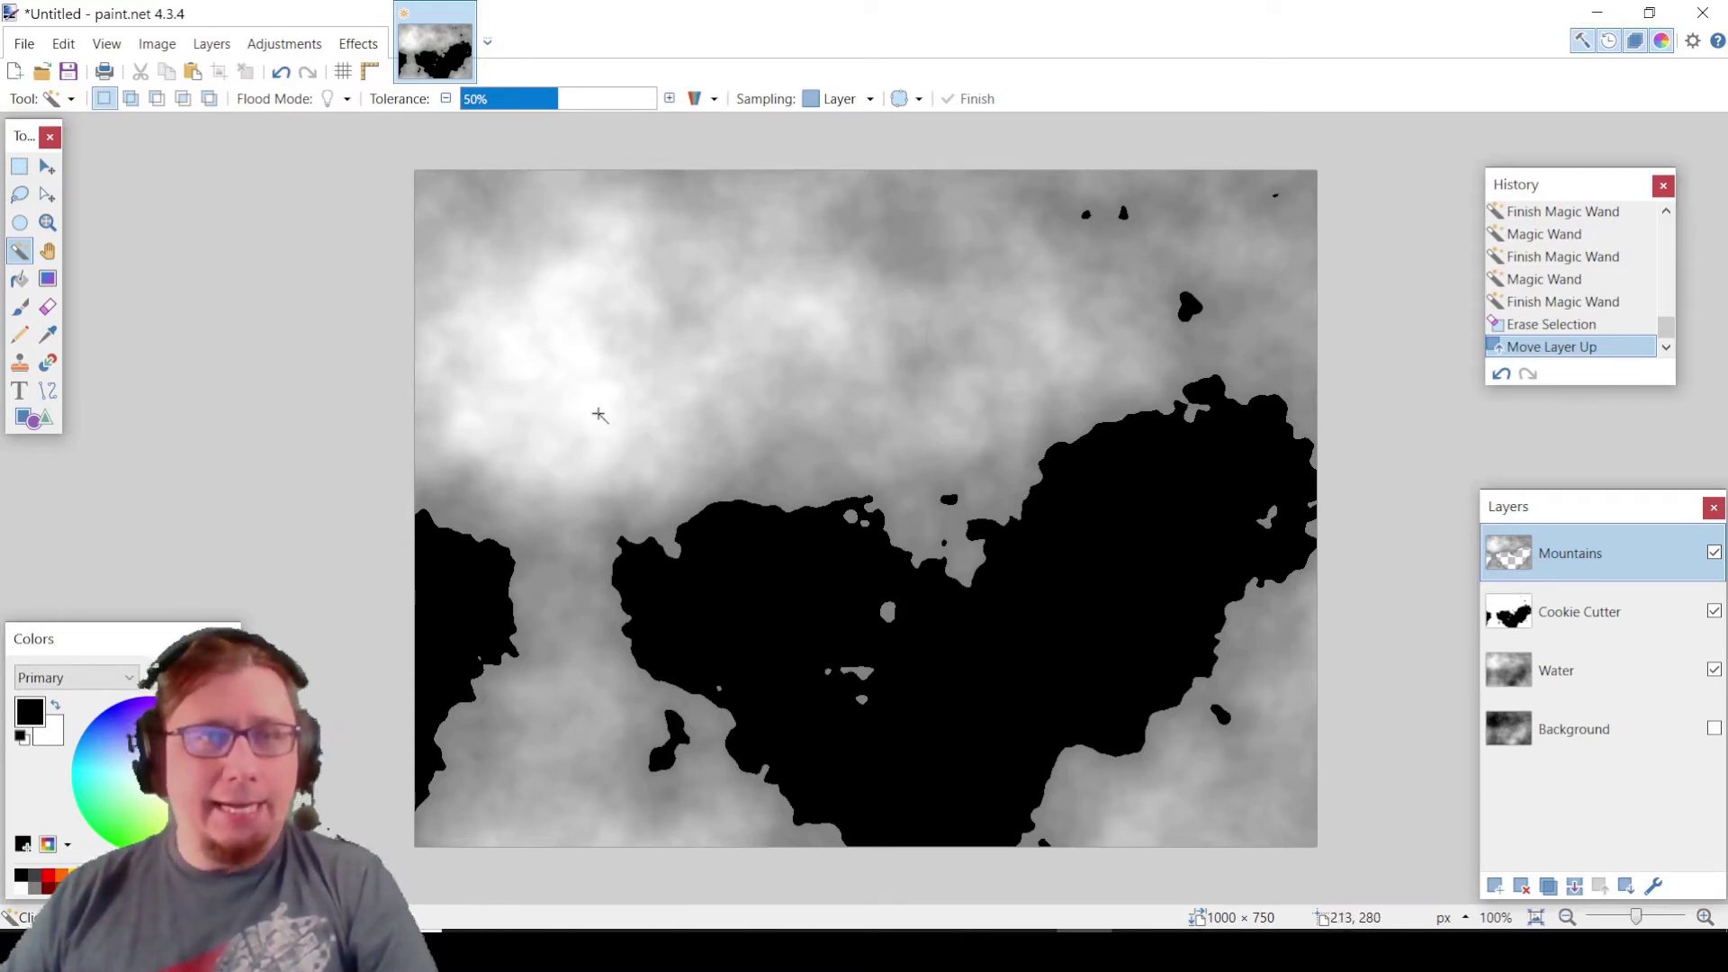
pyautogui.click(359, 49)
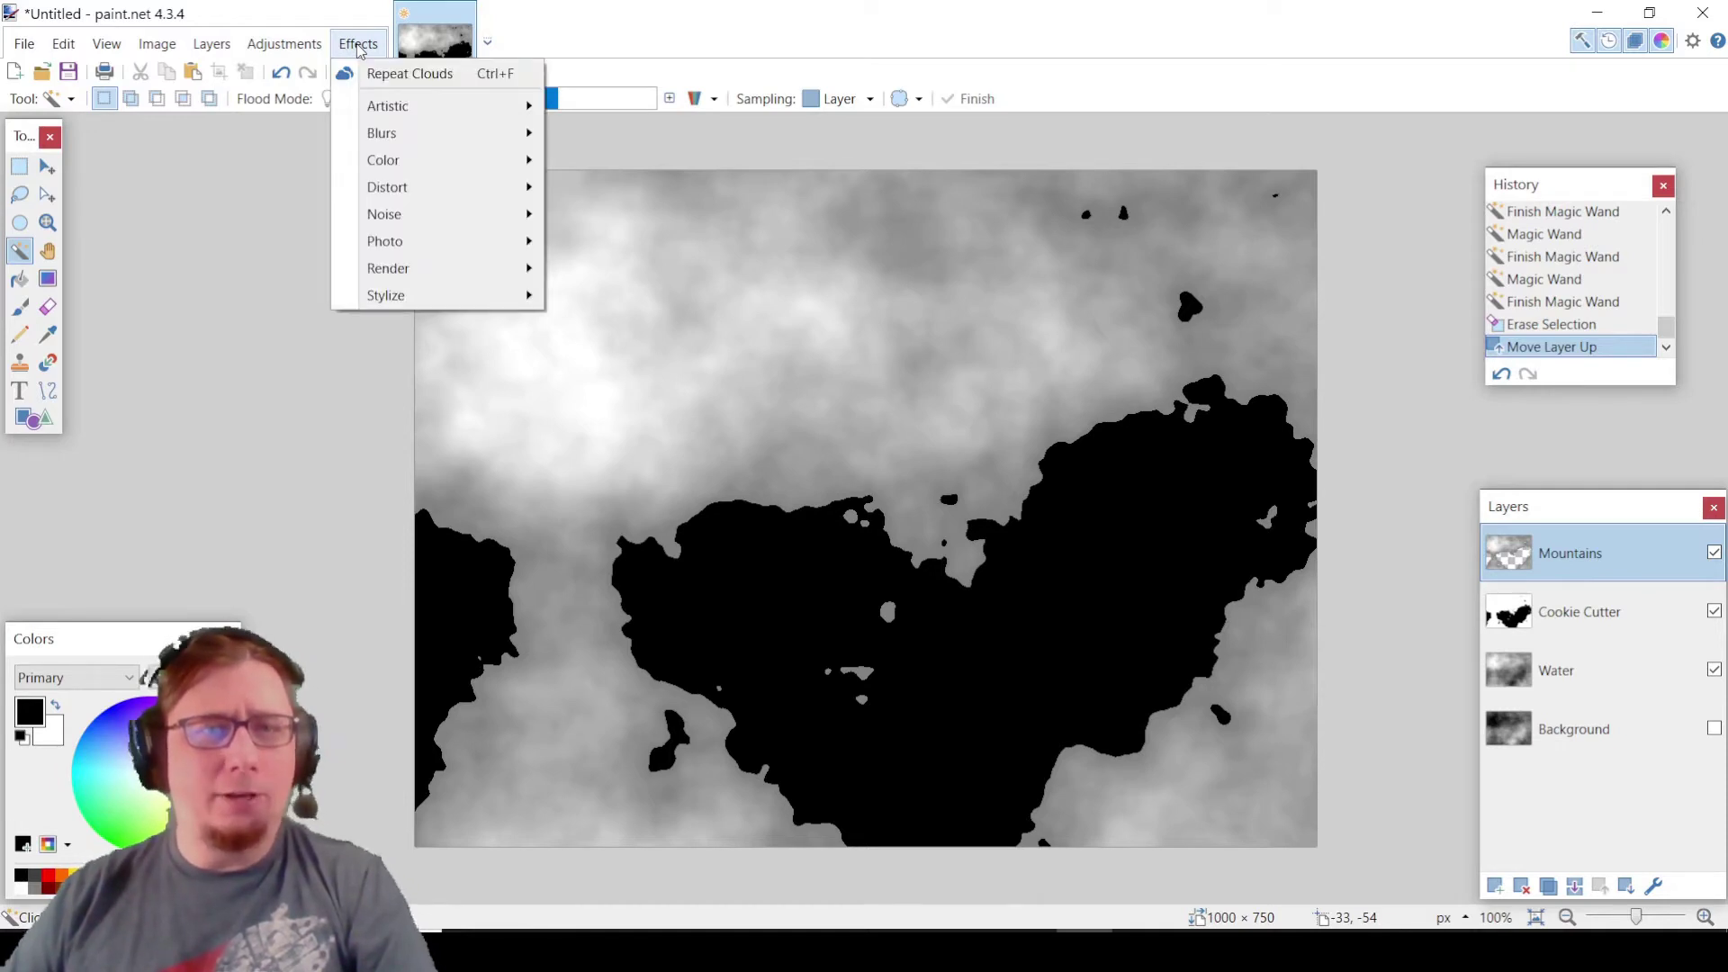
pyautogui.moveTo(458, 305)
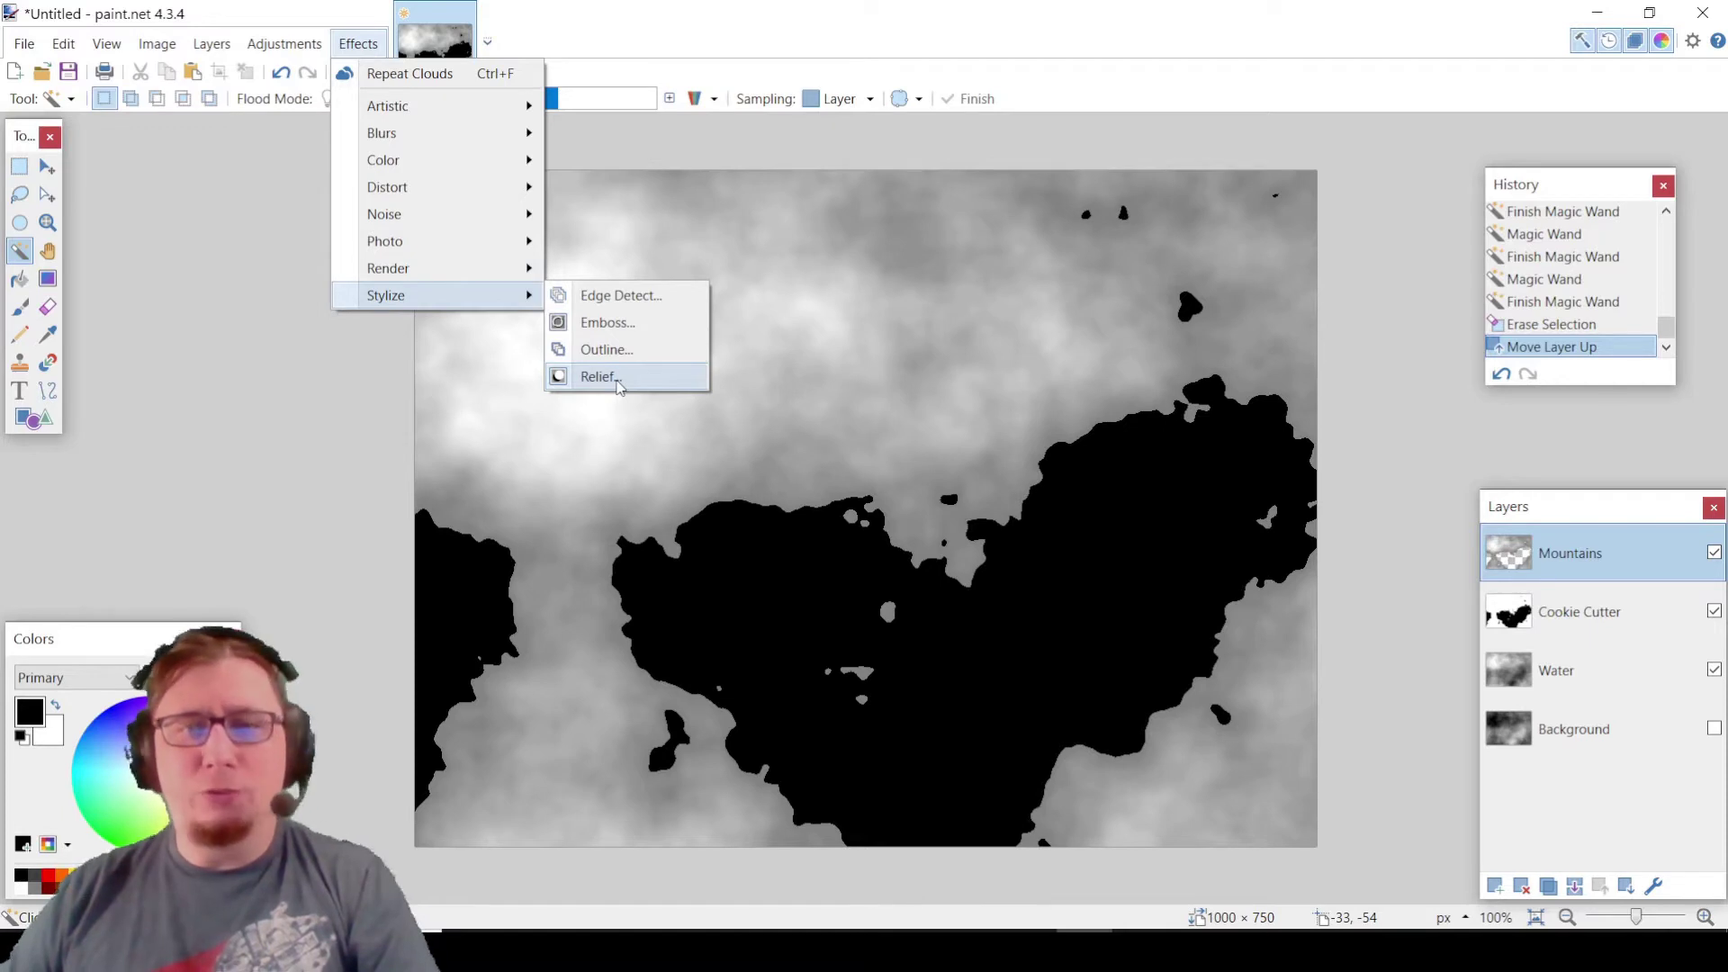
pyautogui.click(619, 385)
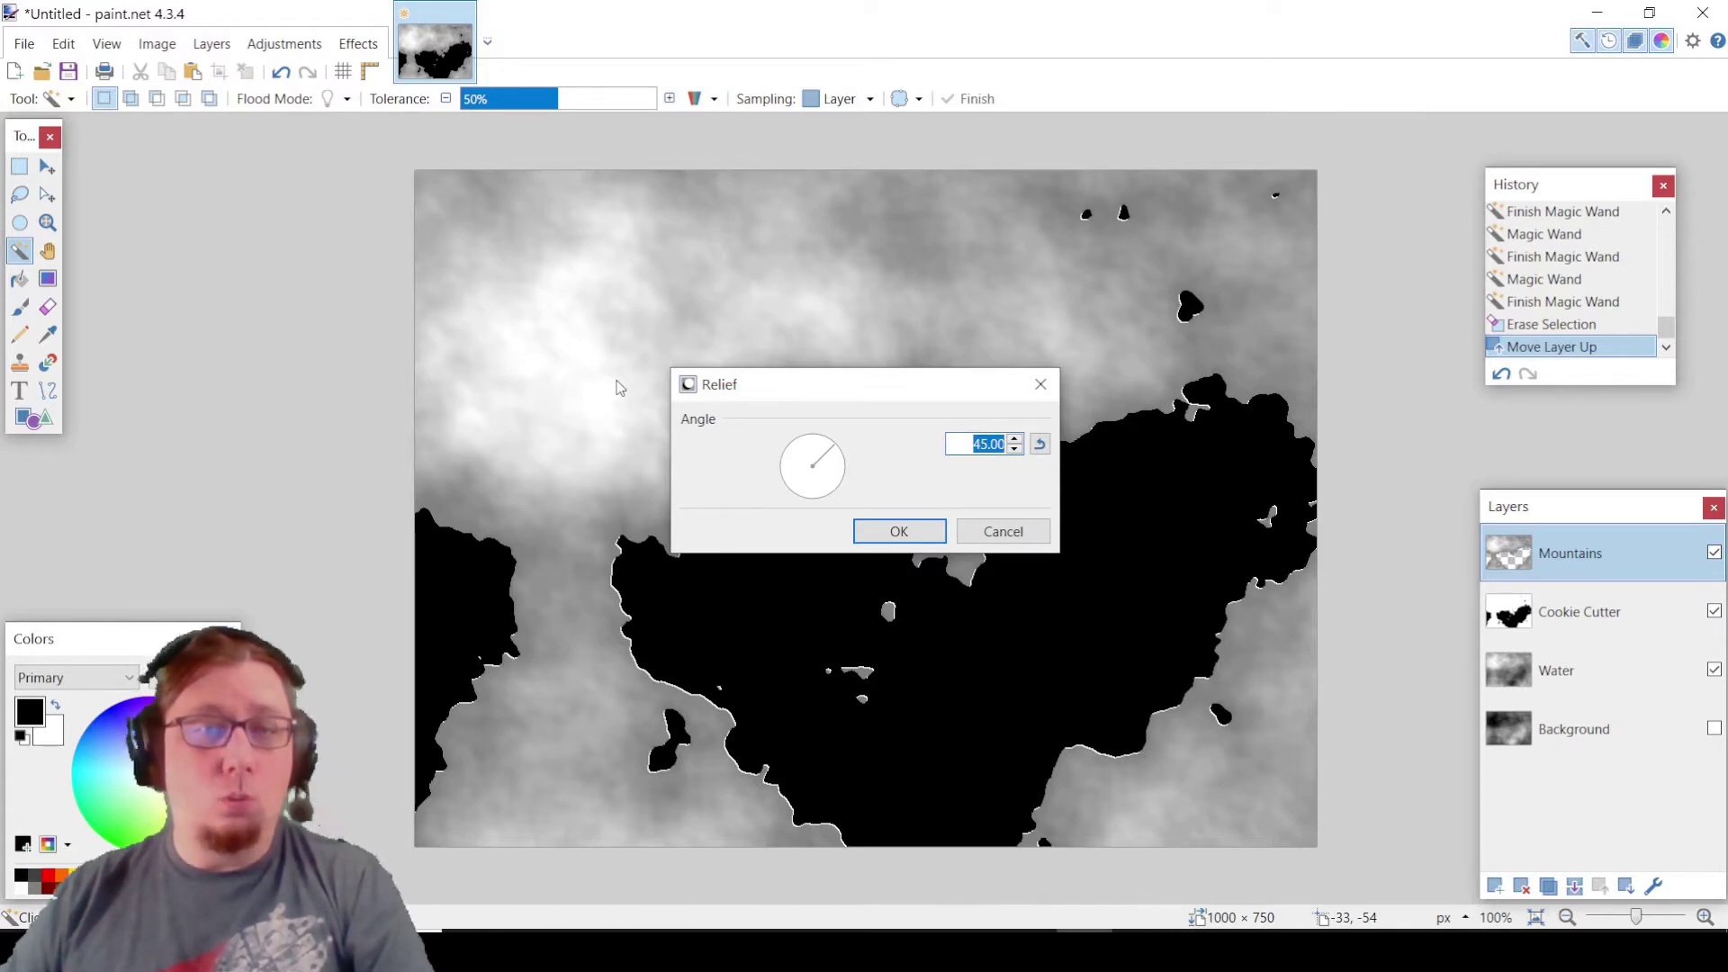
pyautogui.moveTo(846, 394); pyautogui.dragTo(256, 294)
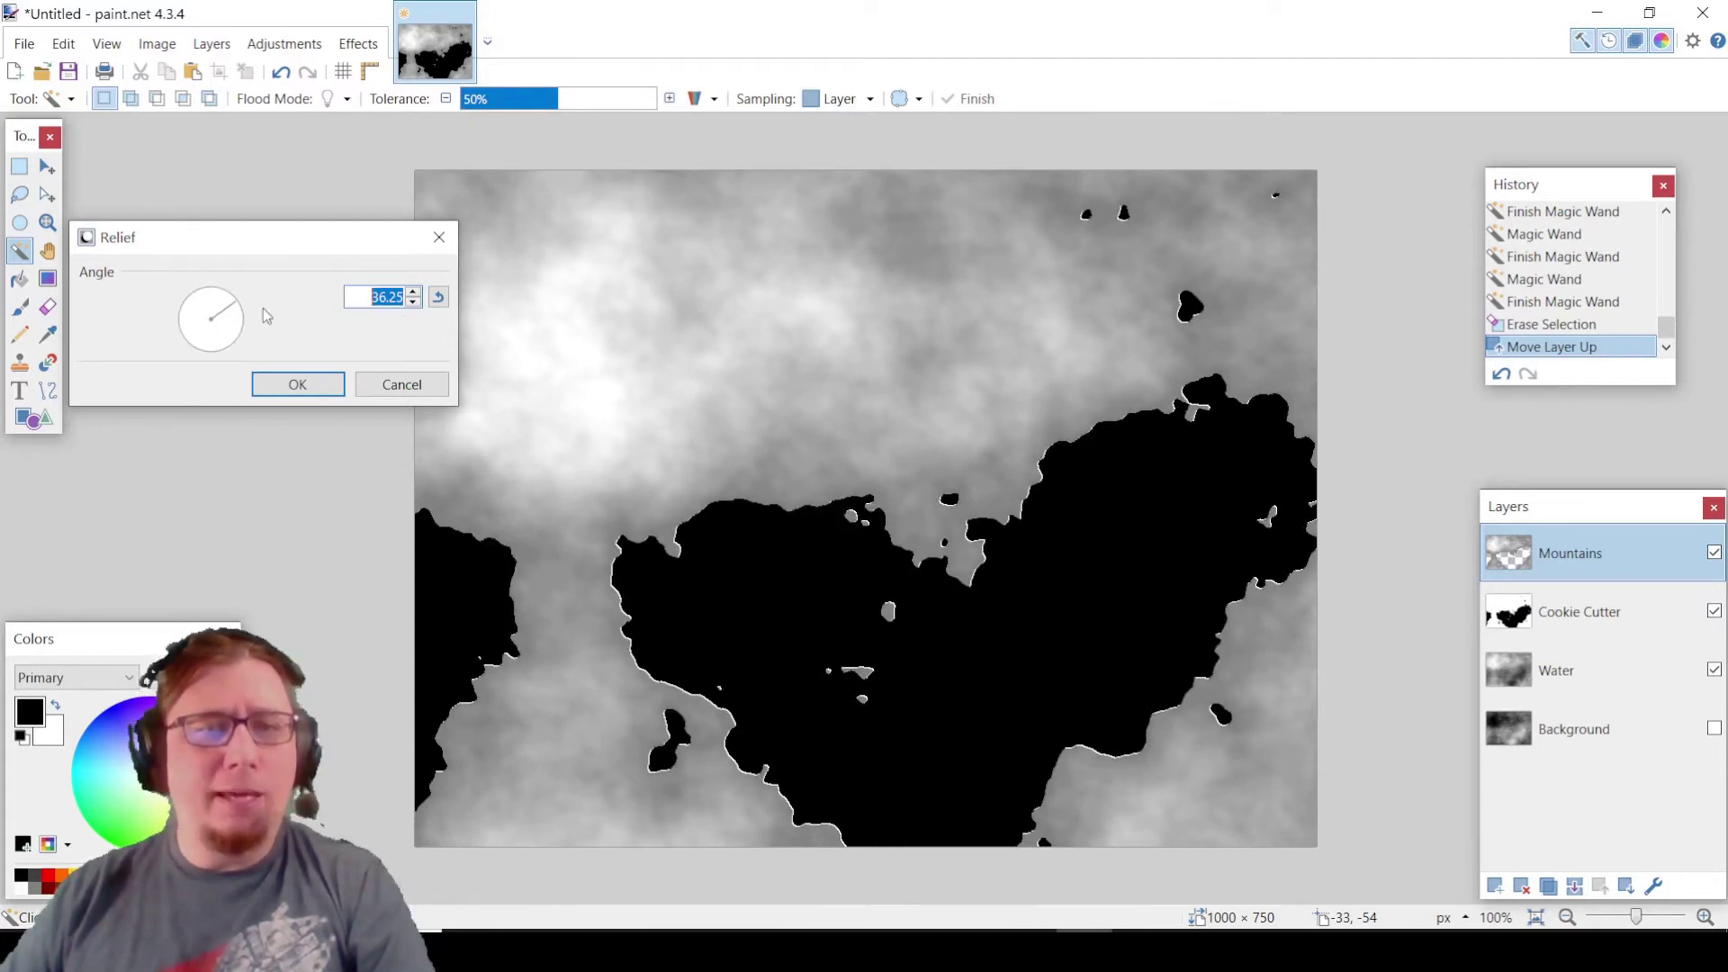
pyautogui.write('44')
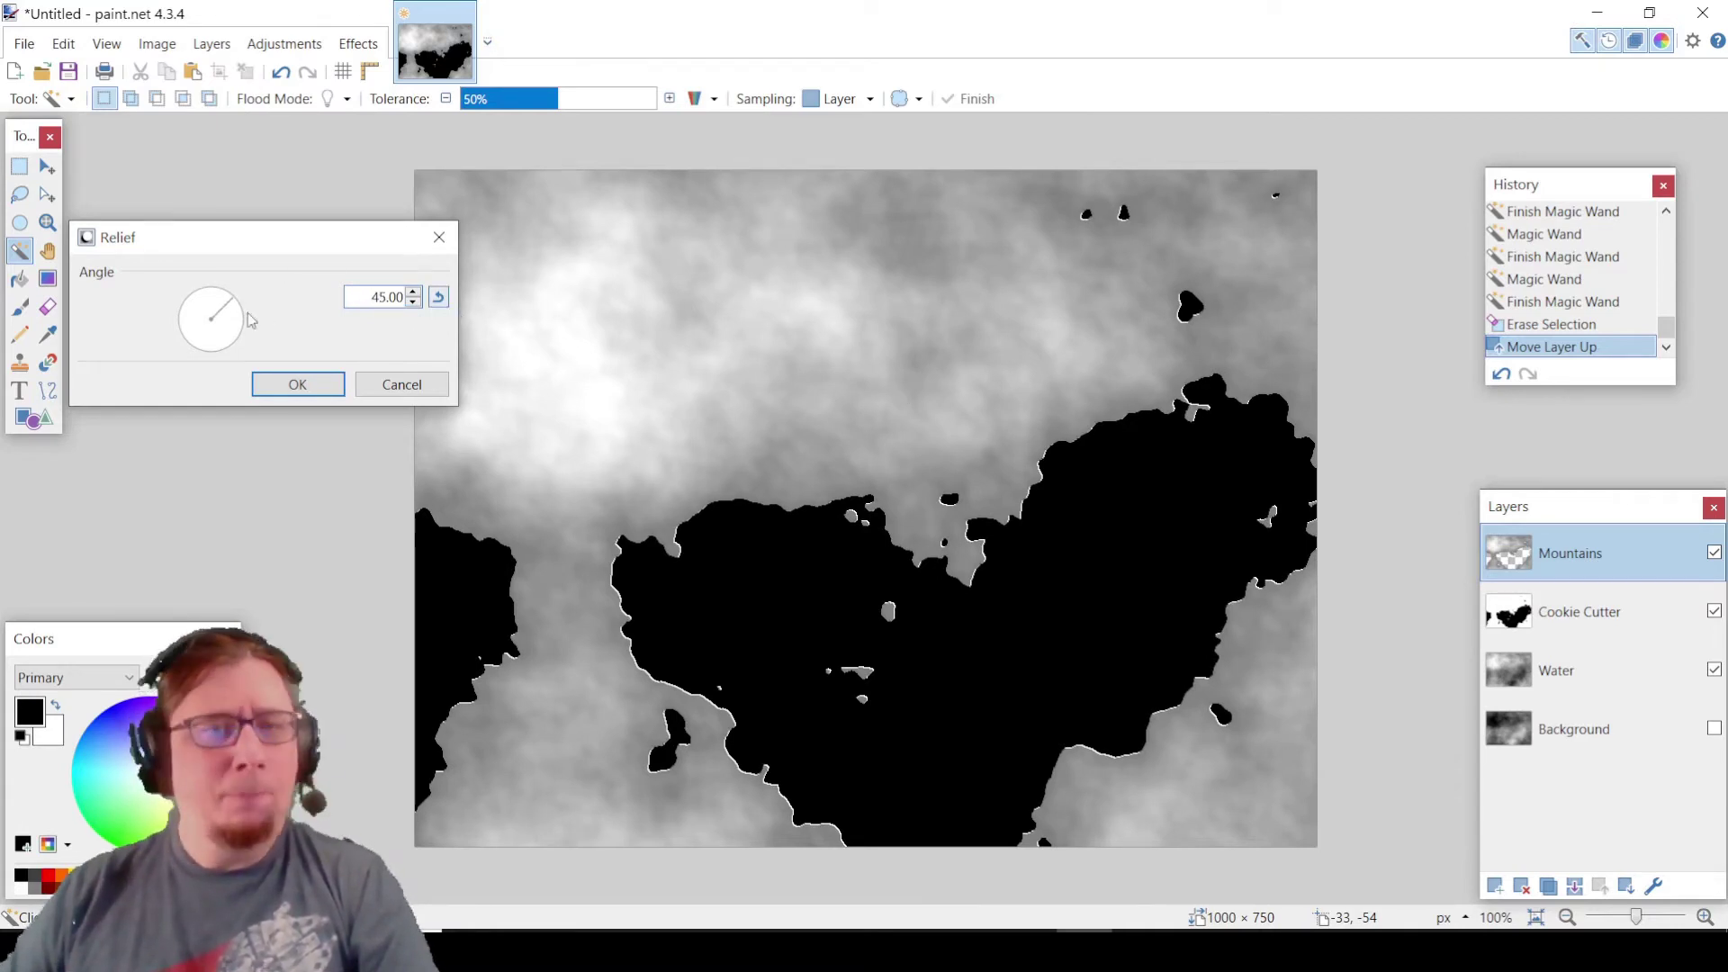
pyautogui.click(298, 384)
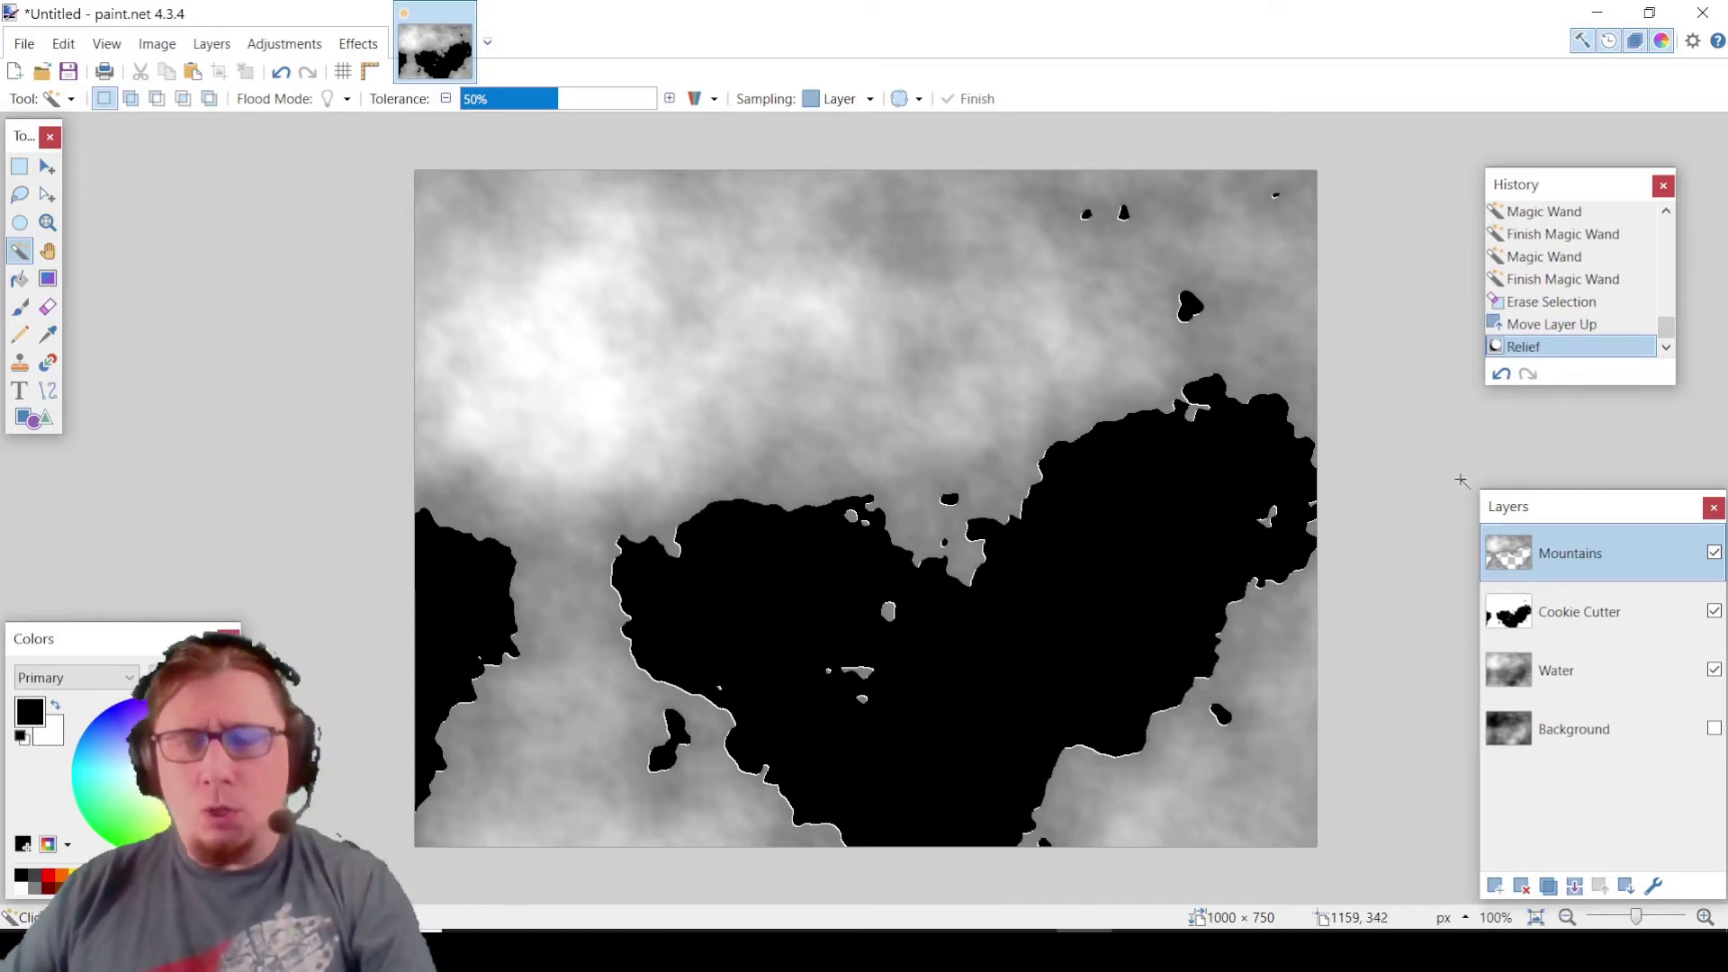
# - Add a new layer named 'Surface' set to the Difference blend mode
pyautogui.click(1496, 887)
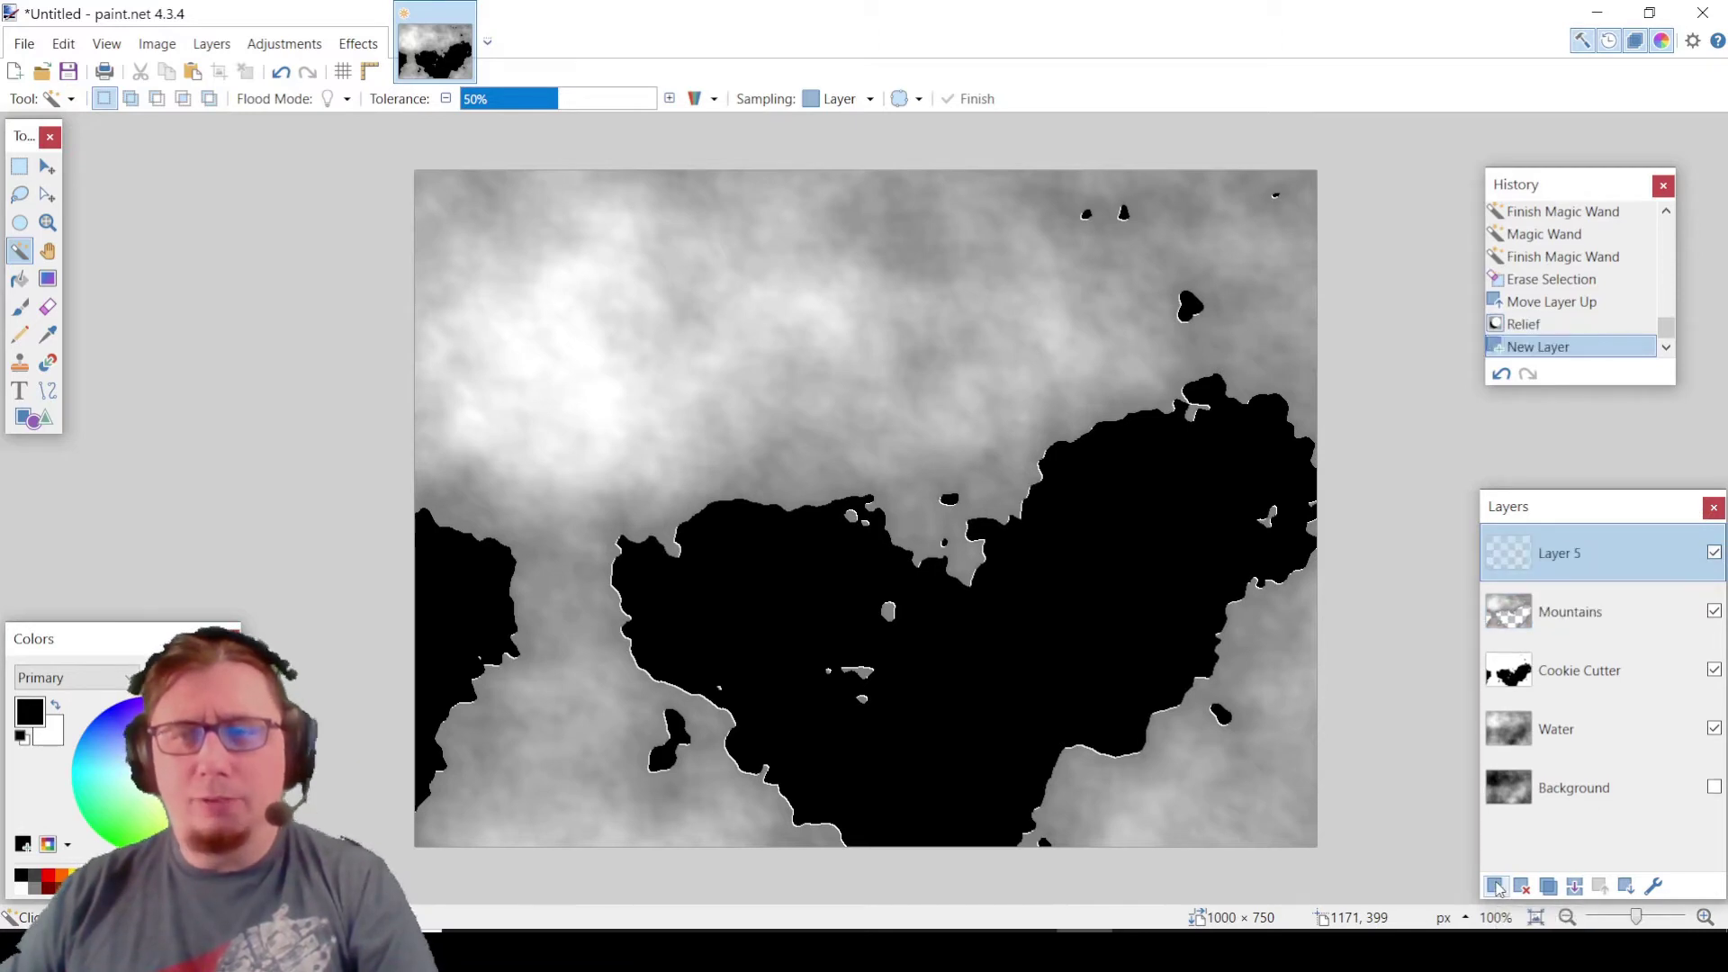
pyautogui.click(1656, 889)
pyautogui.write('Surface')
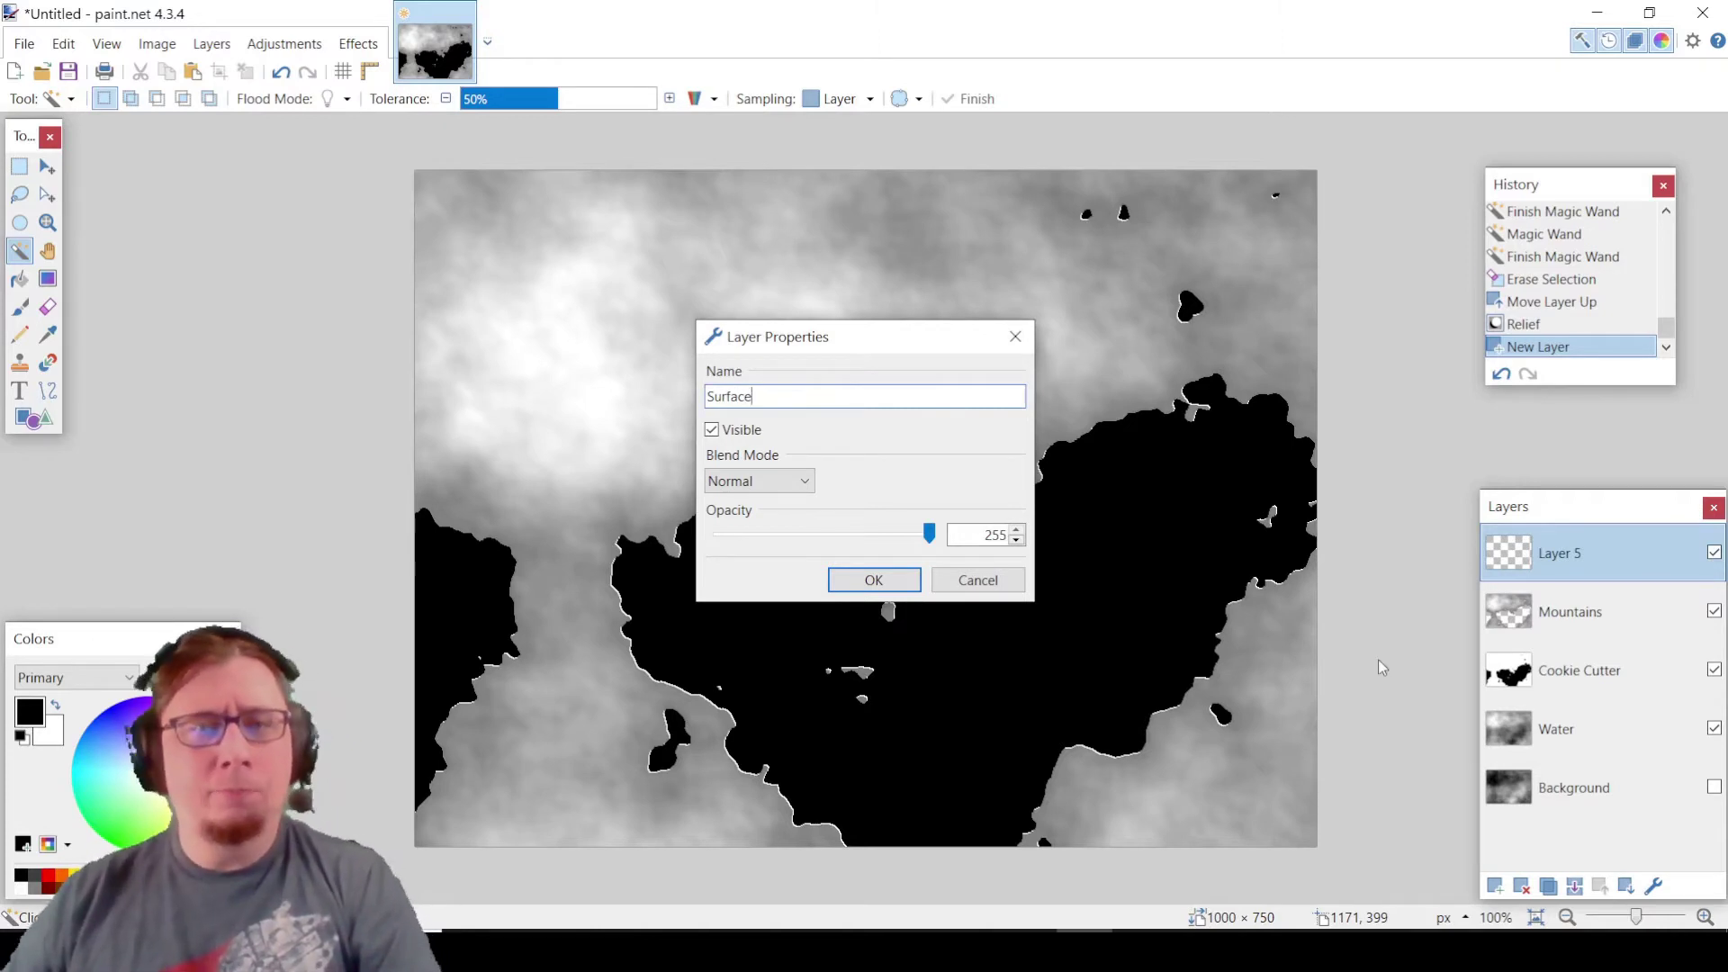
pyautogui.click(774, 483)
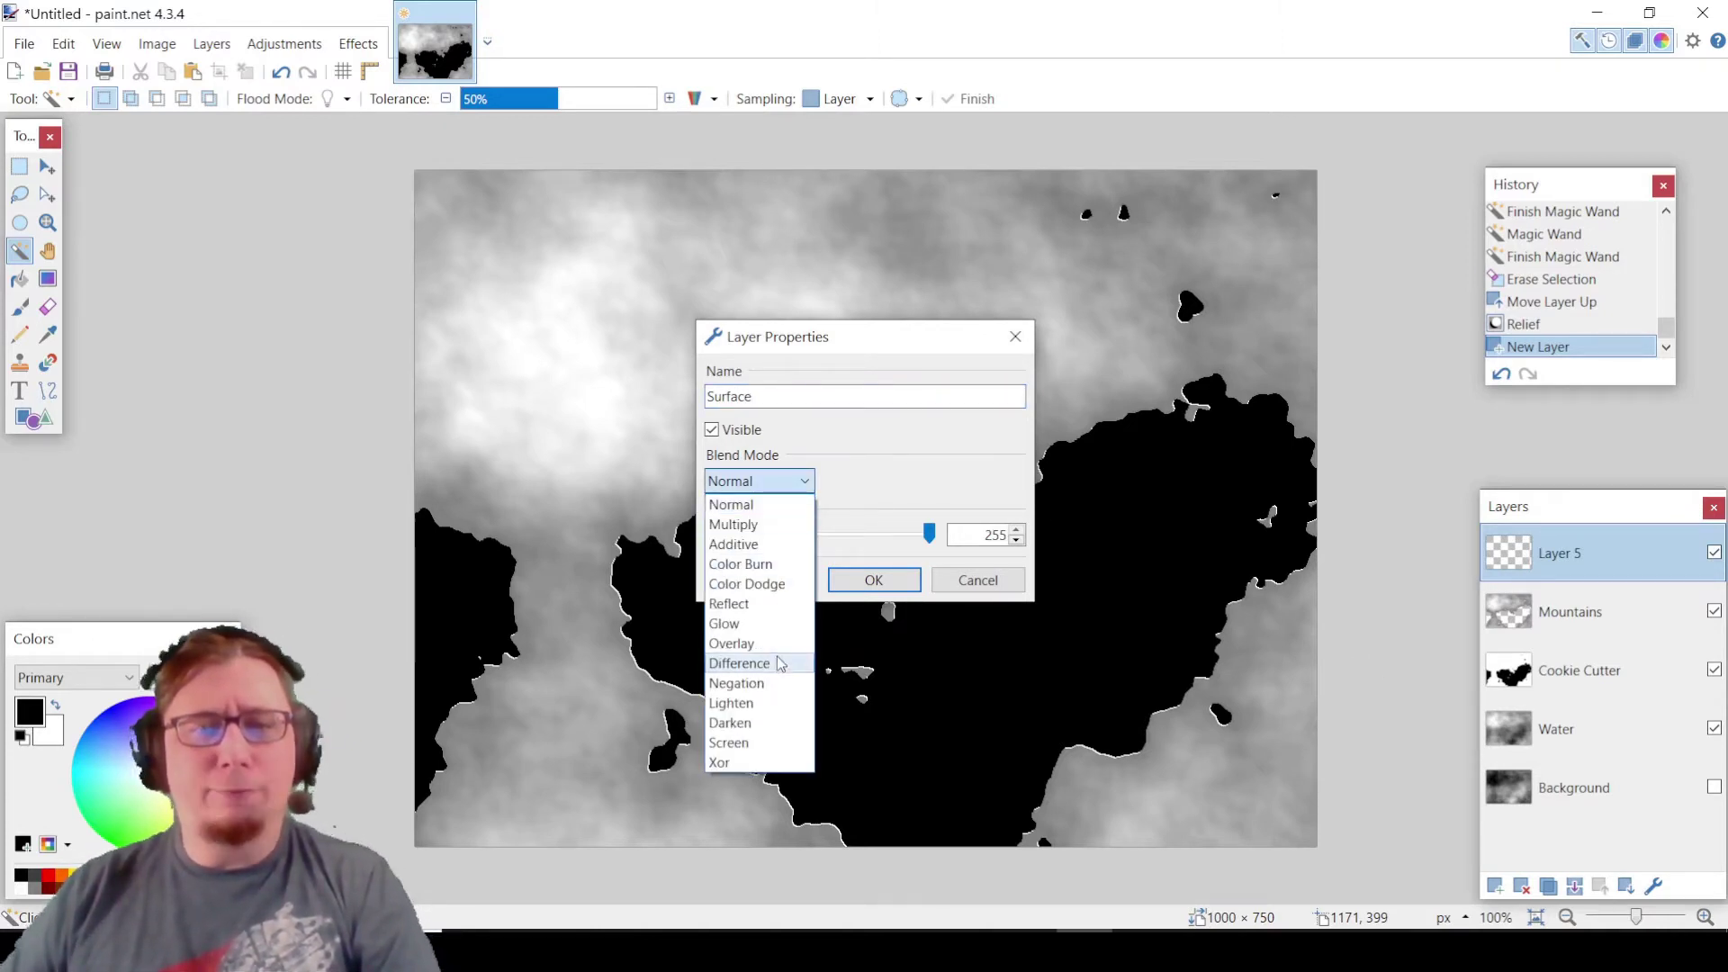
pyautogui.click(770, 664)
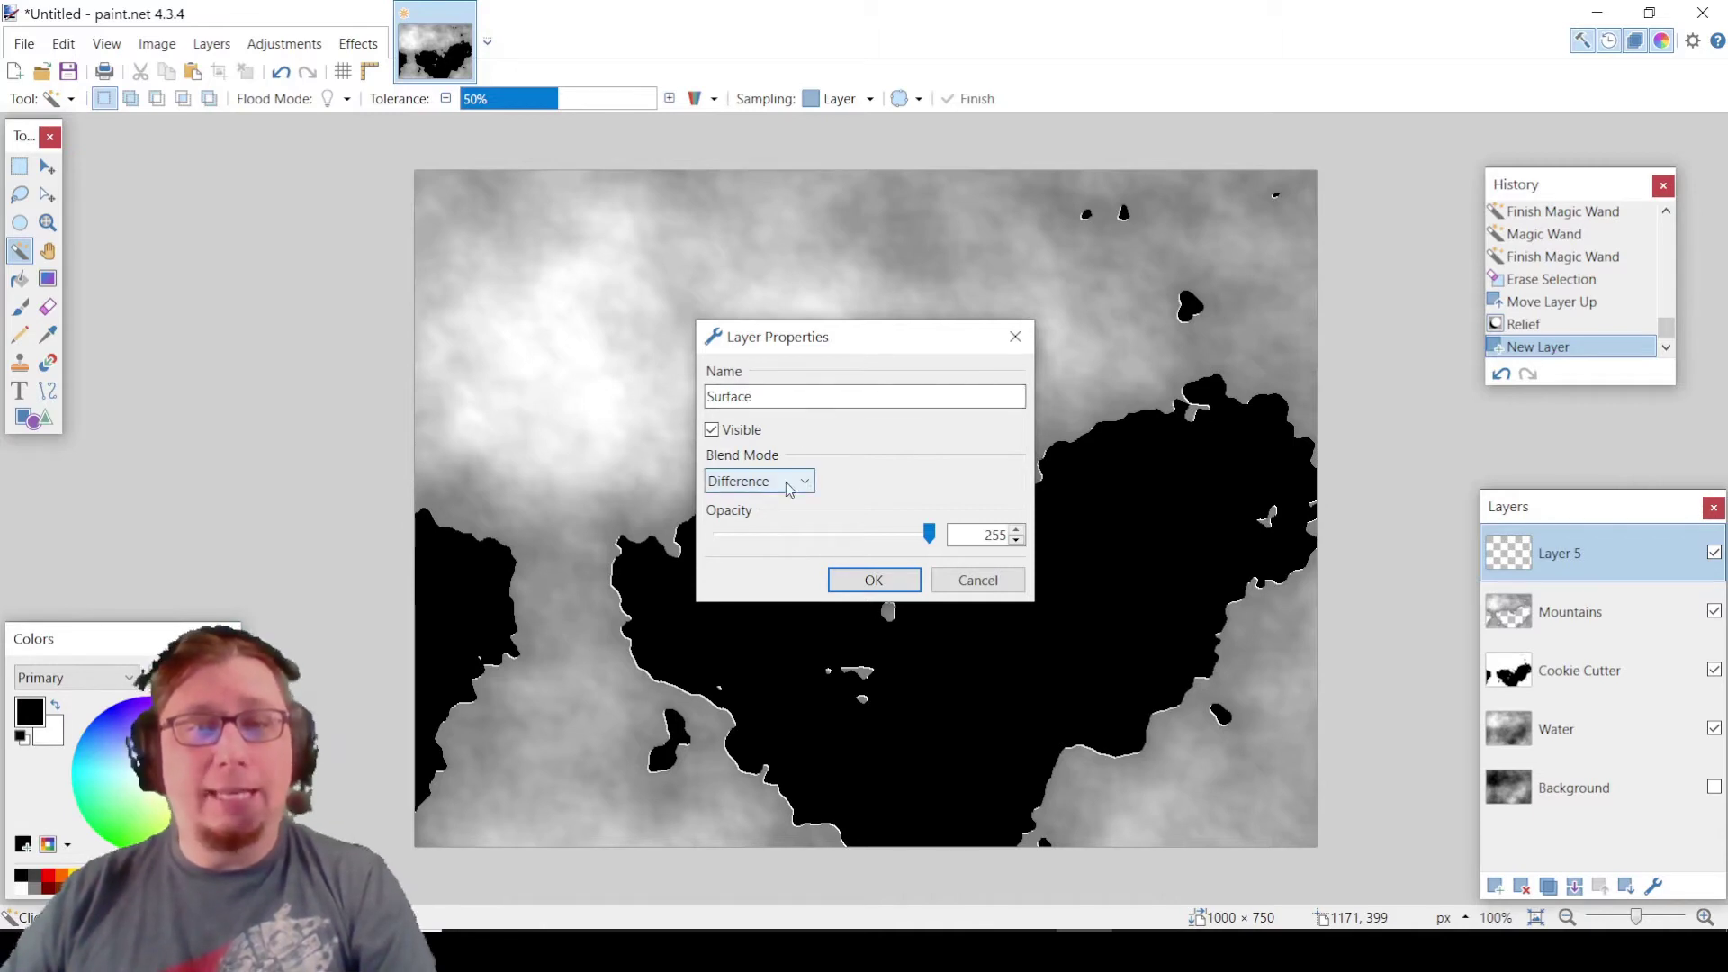
pyautogui.click(873, 580)
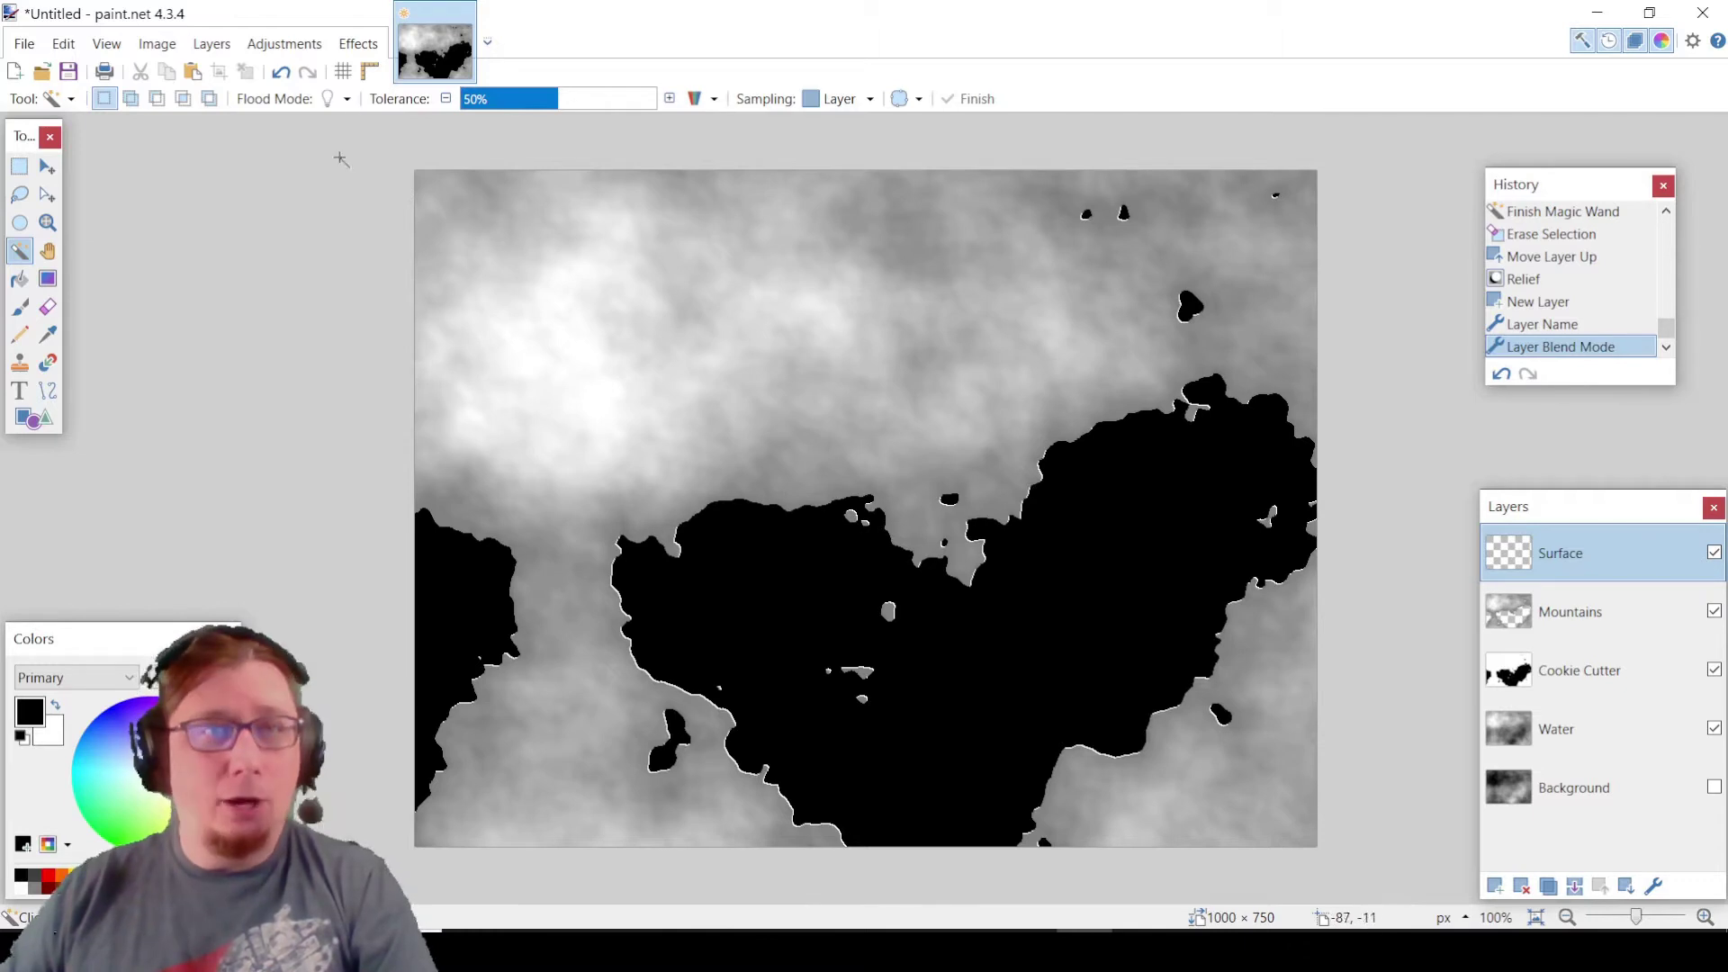
# - Render Clouds on Surface at scale 1000 and roughness 1.00, reseeding five times before applying
pyautogui.click(364, 47)
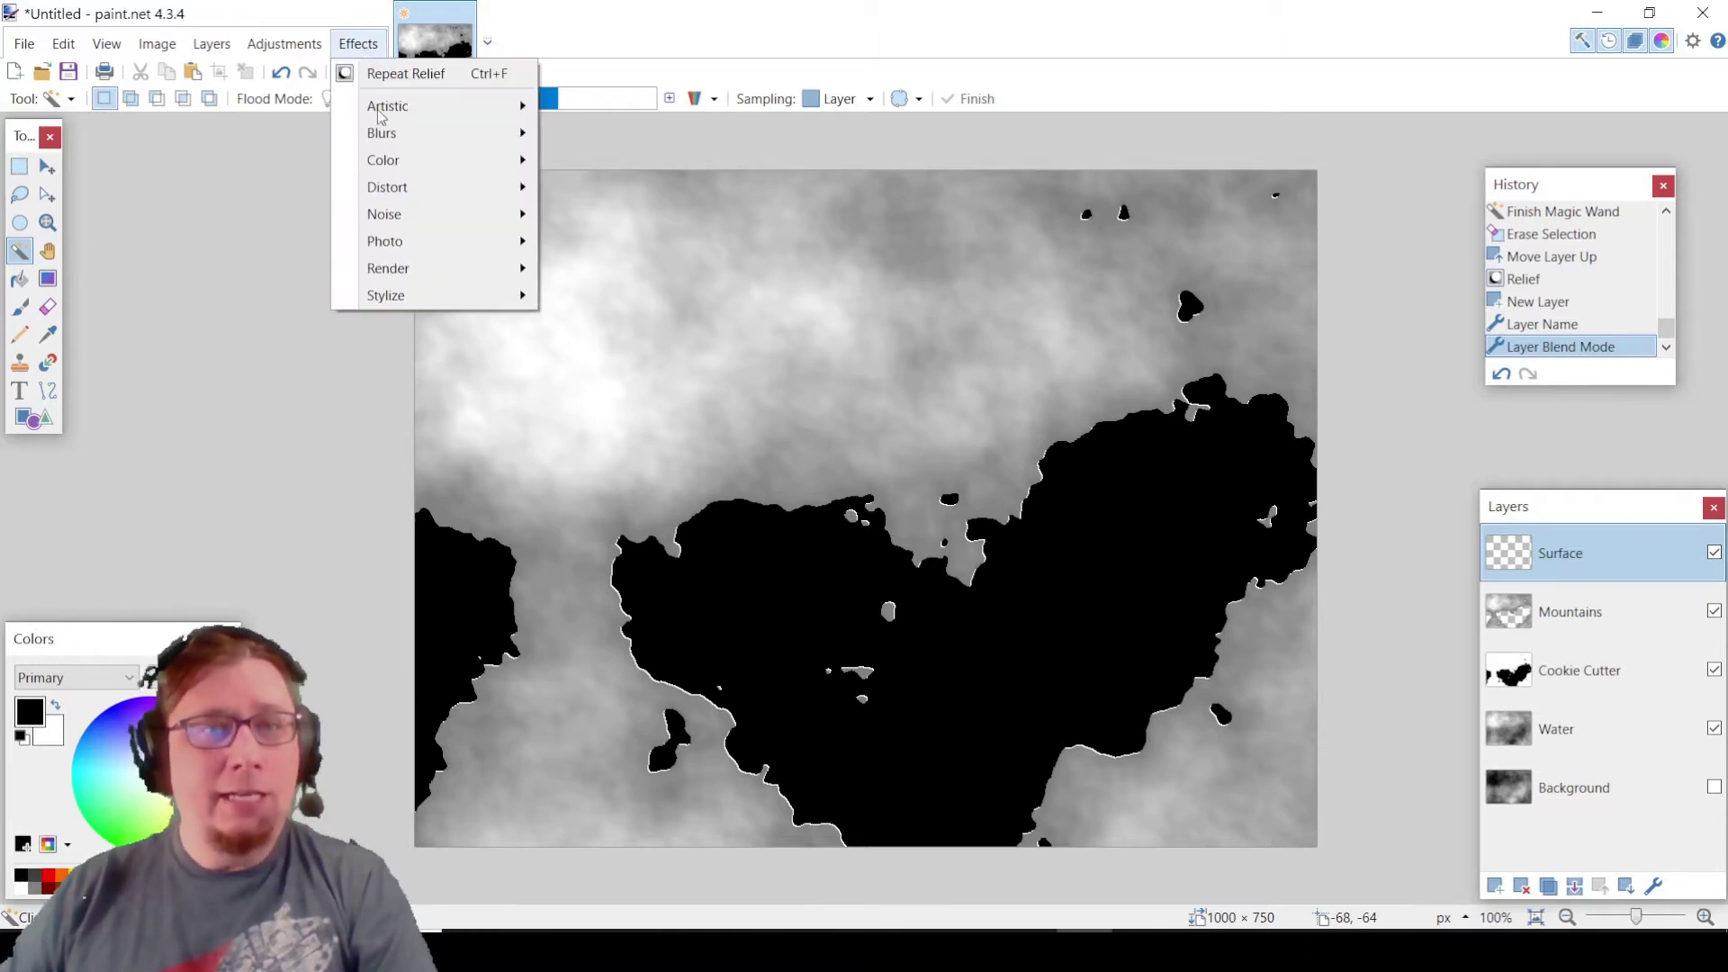
pyautogui.moveTo(414, 268)
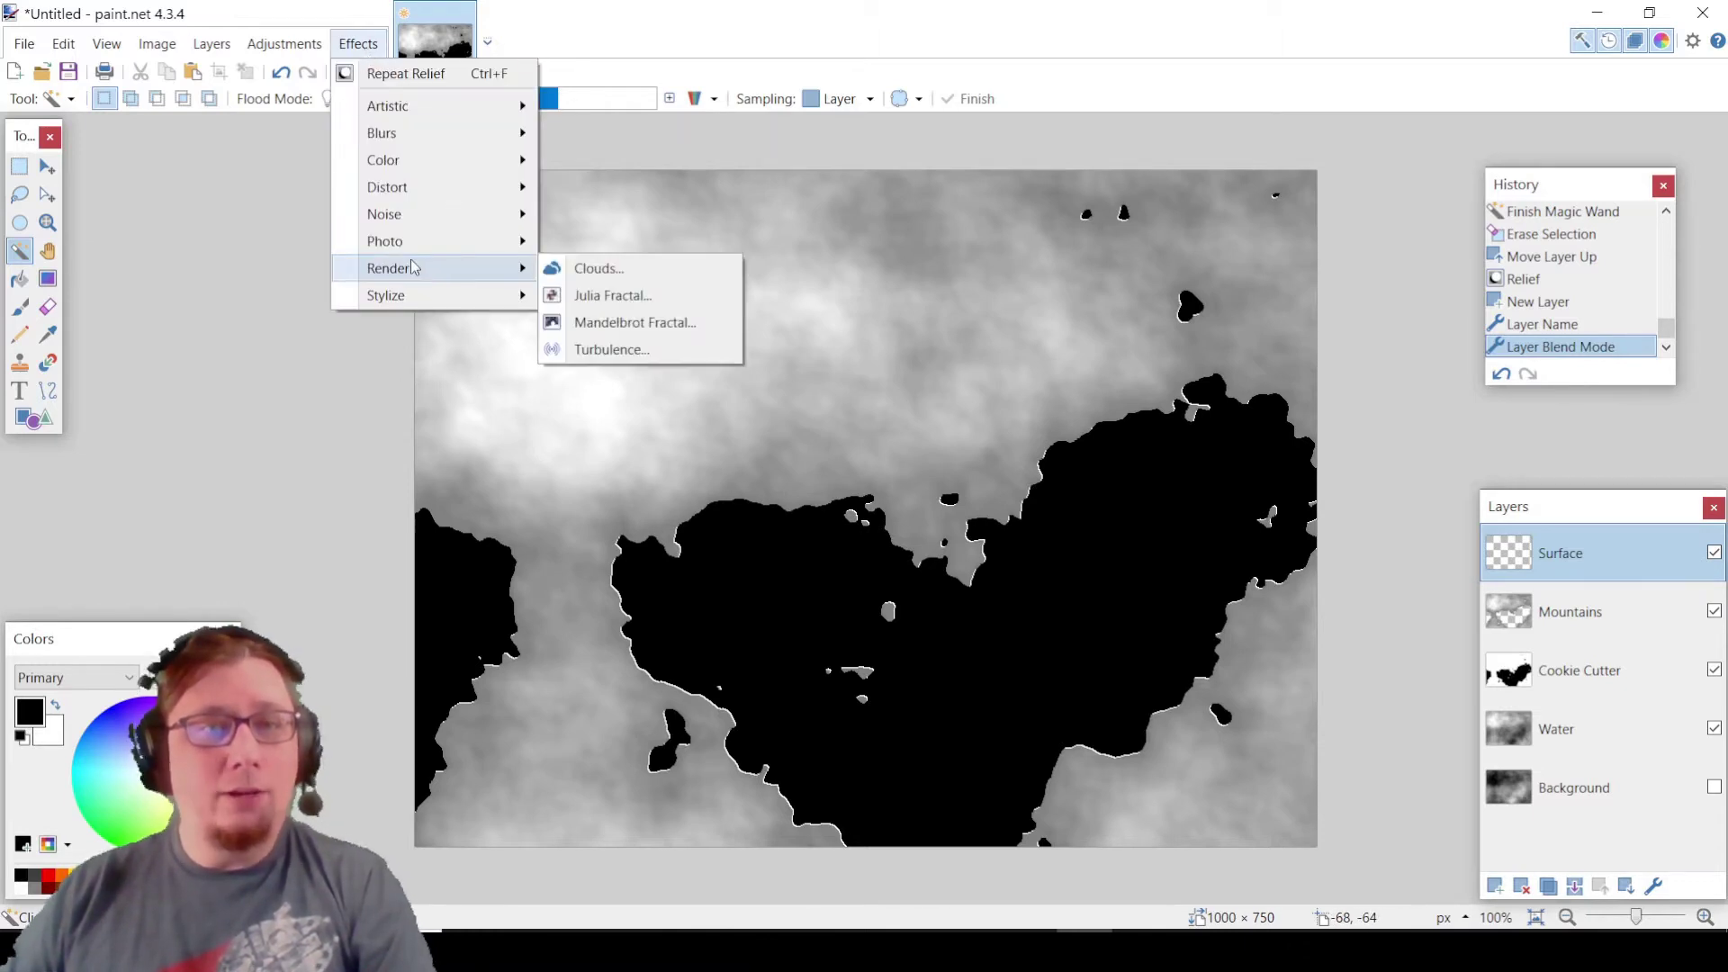
pyautogui.click(567, 269)
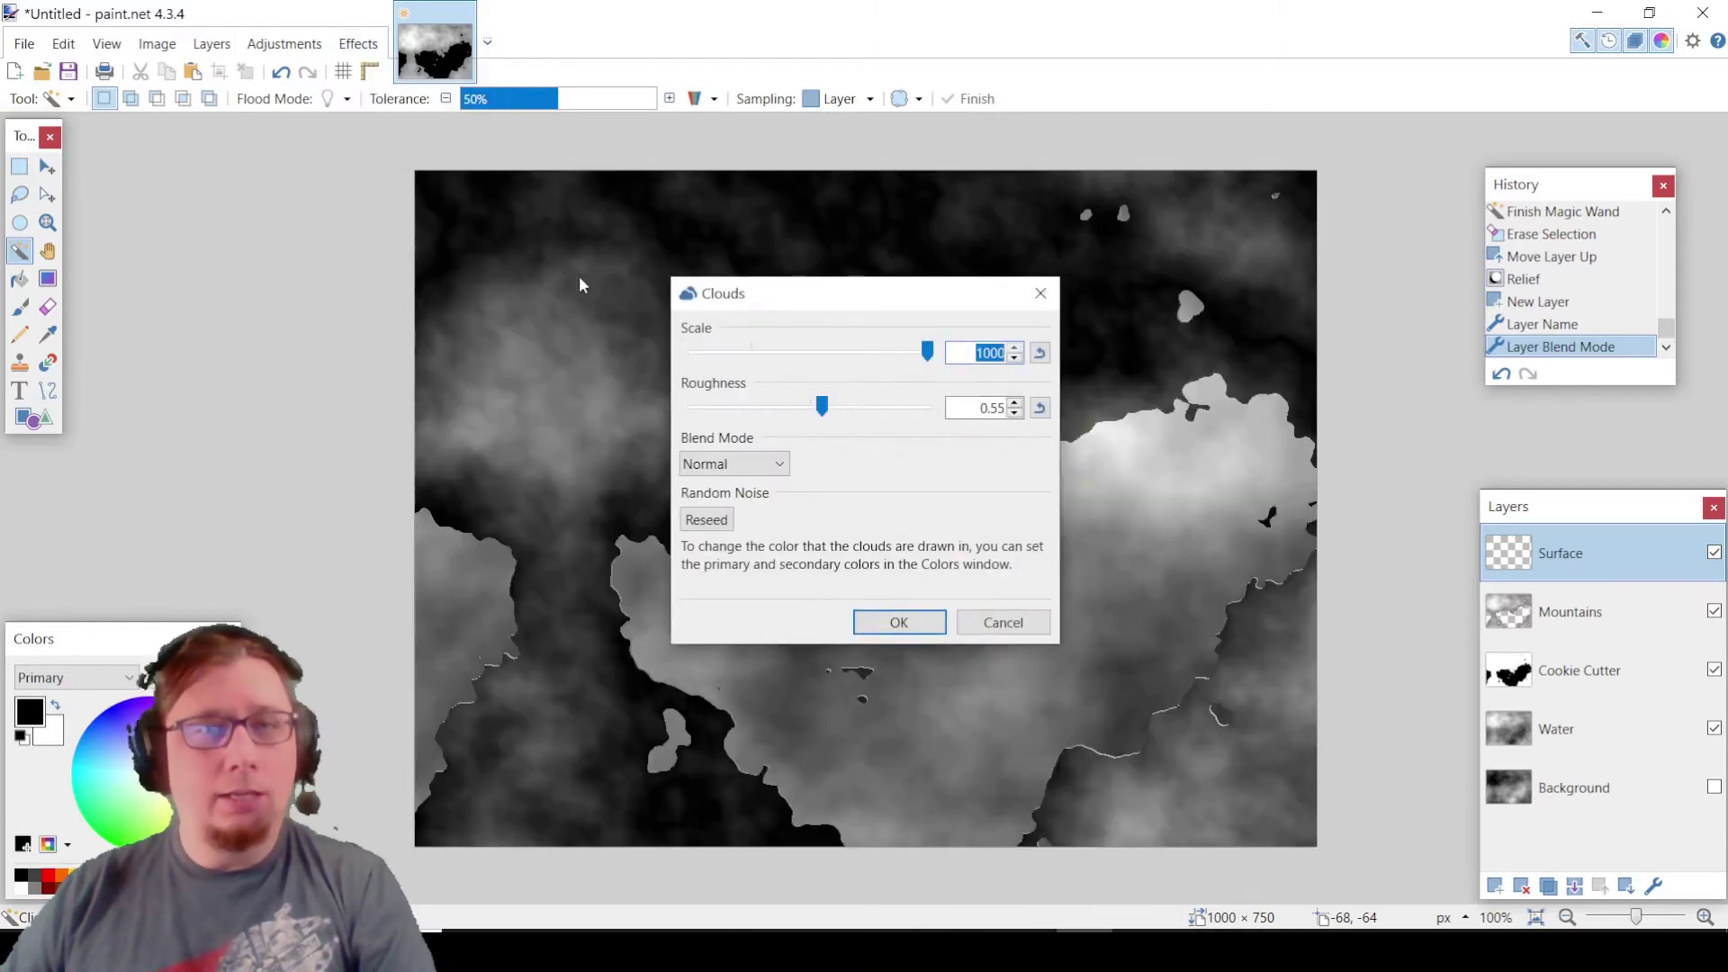
pyautogui.moveTo(849, 301); pyautogui.dragTo(194, 202)
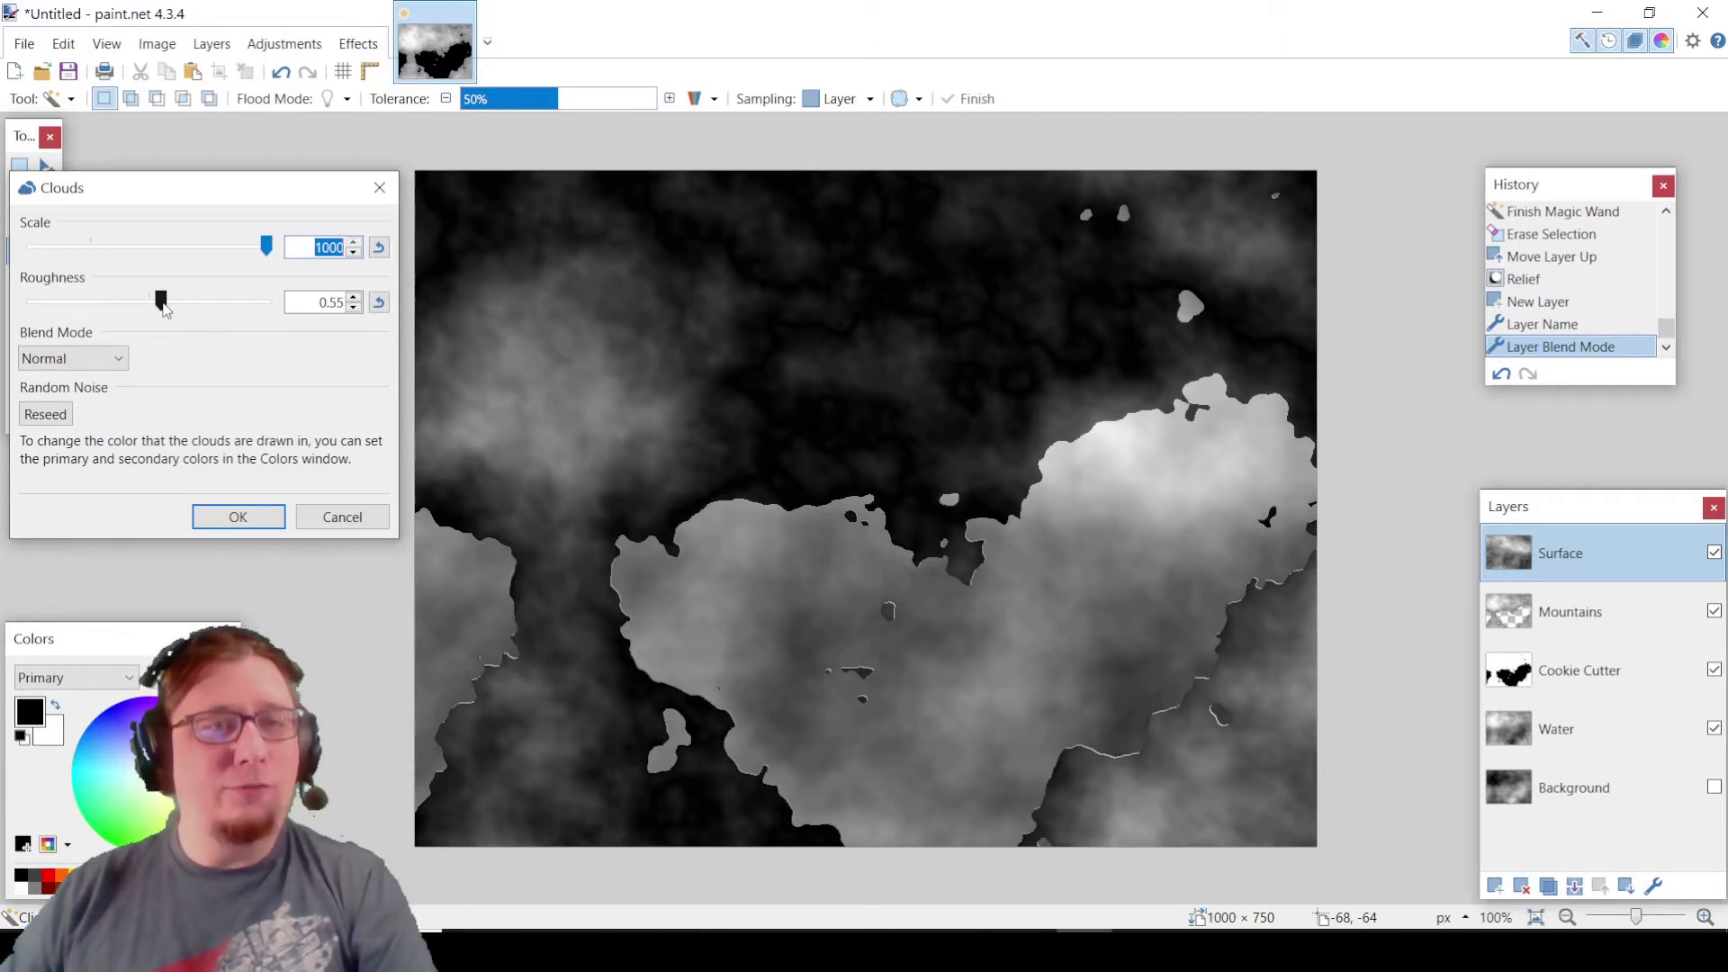
pyautogui.moveTo(164, 309); pyautogui.dragTo(281, 322)
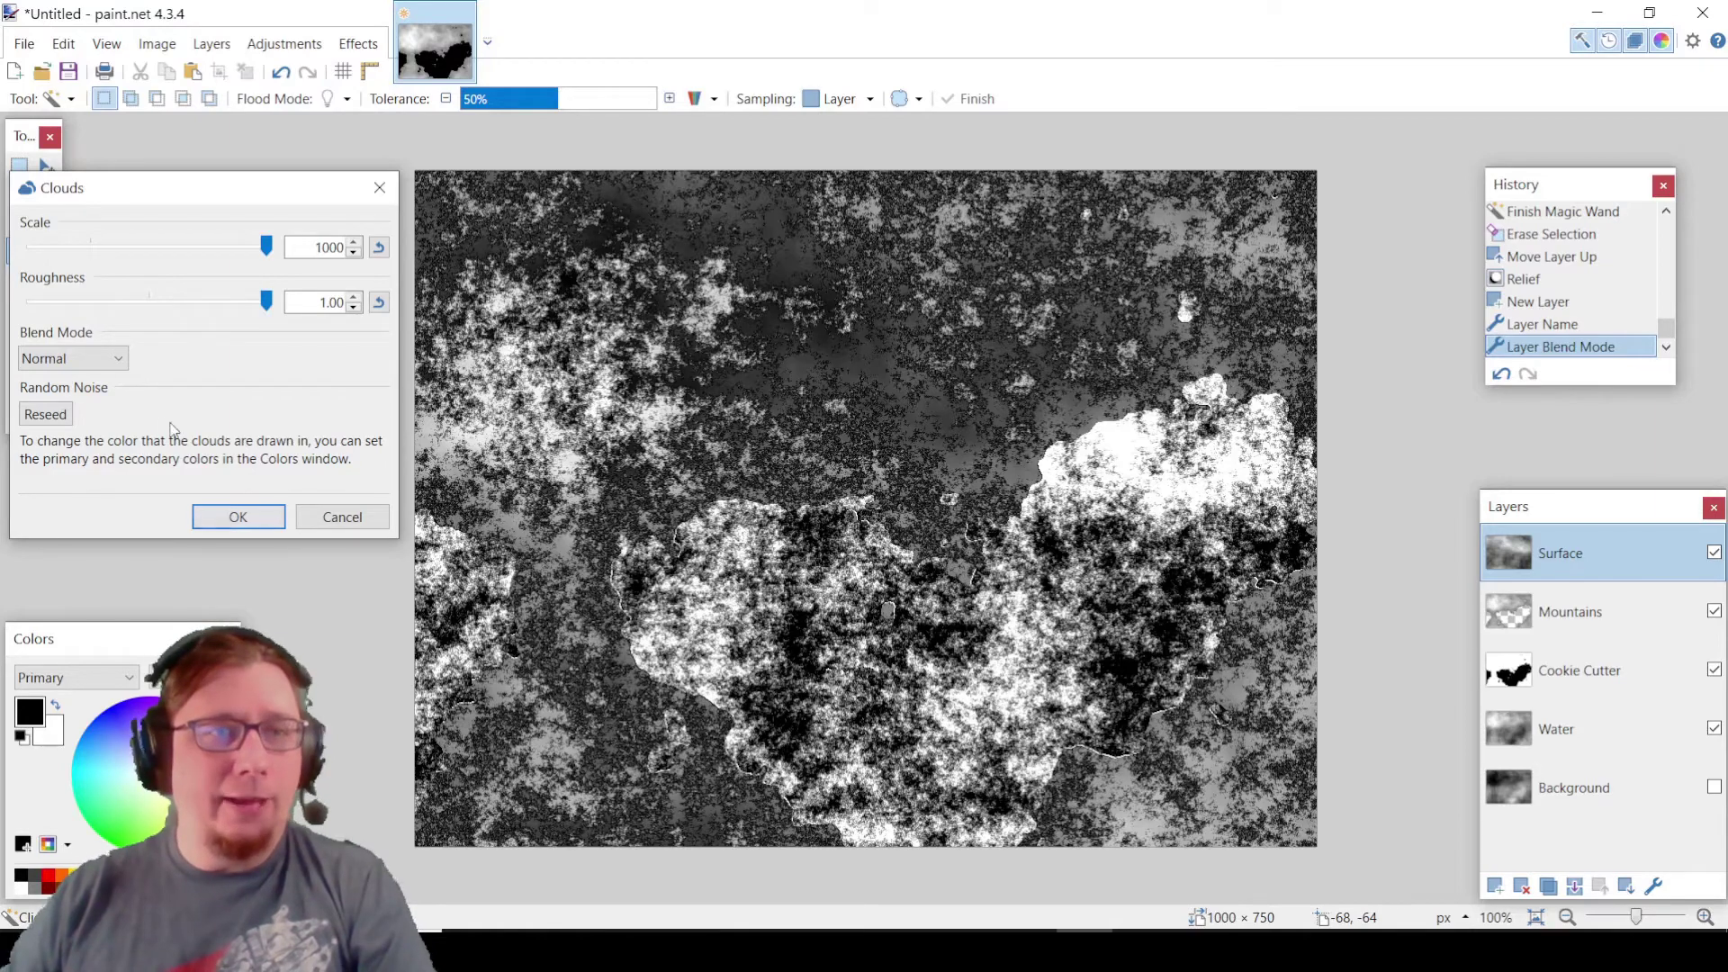
pyautogui.click(47, 416)
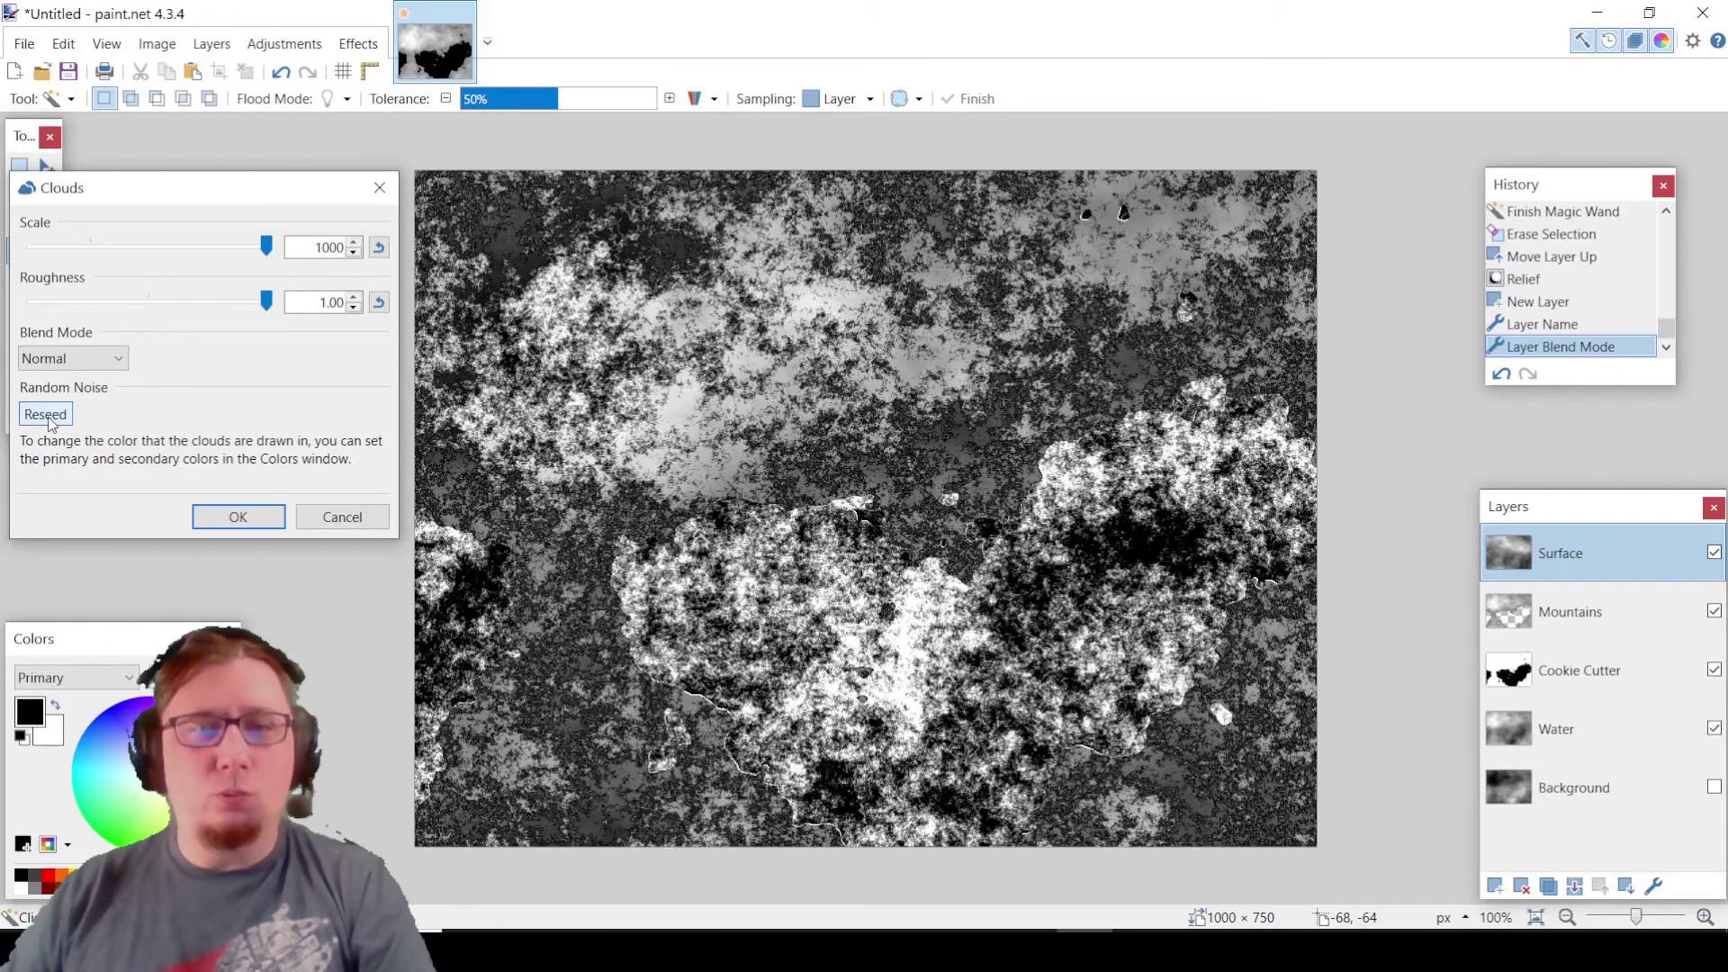
pyautogui.click(47, 416)
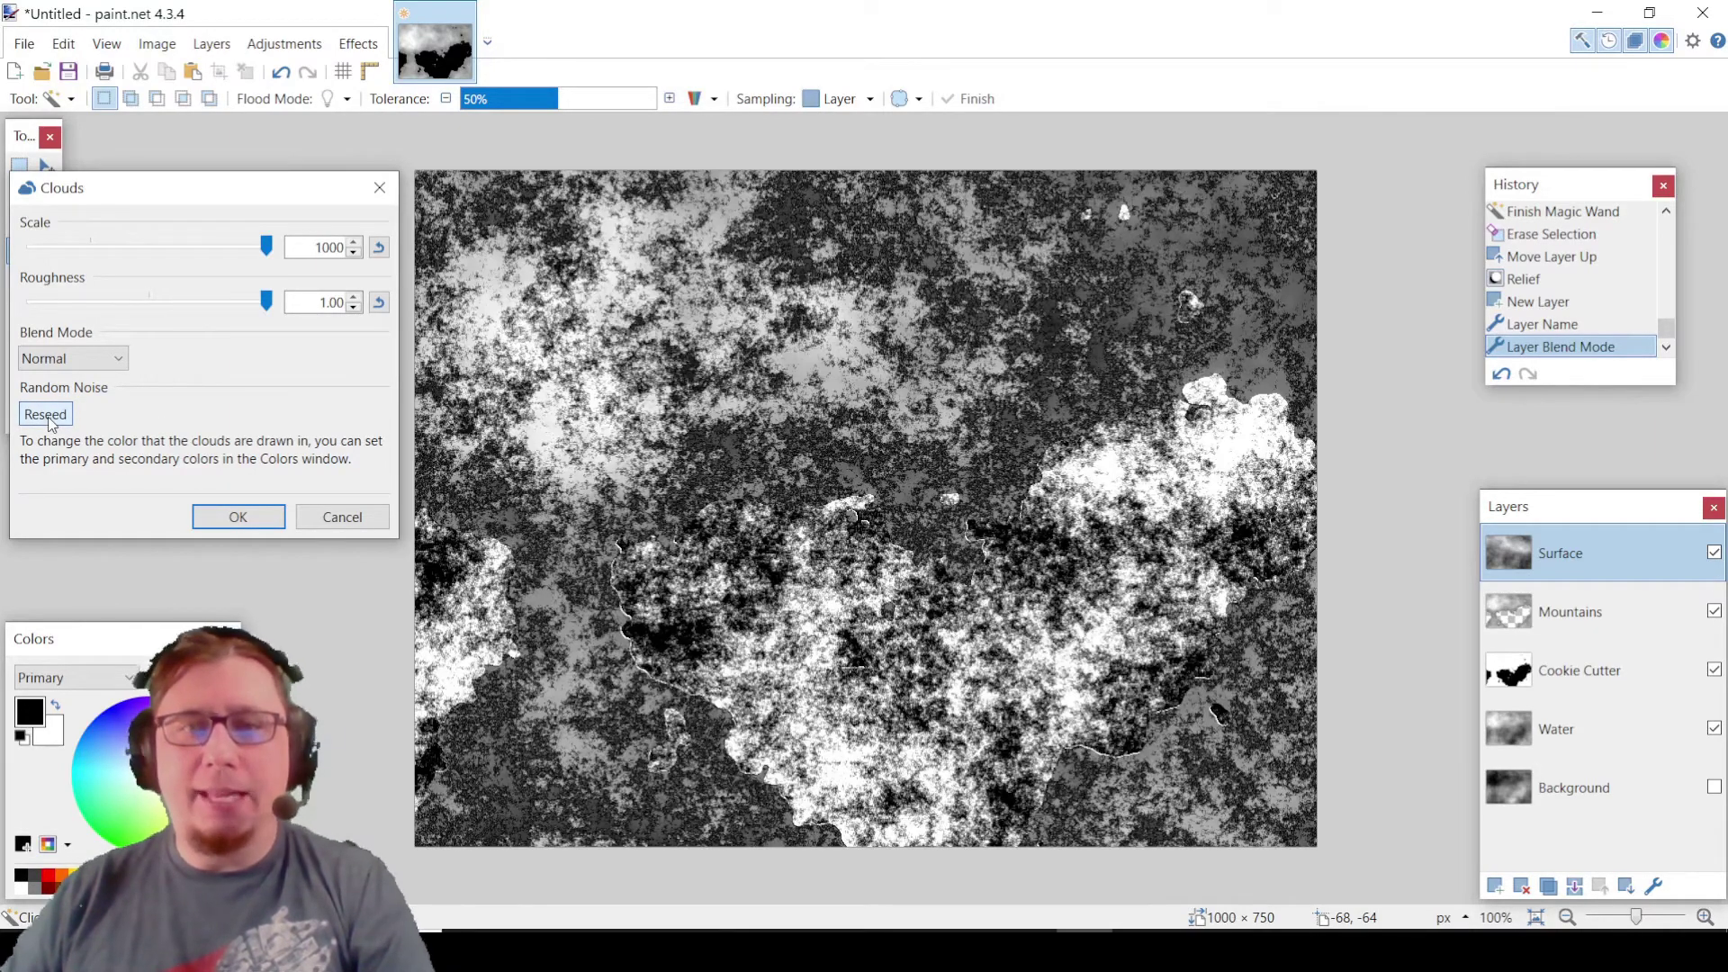
pyautogui.click(47, 416)
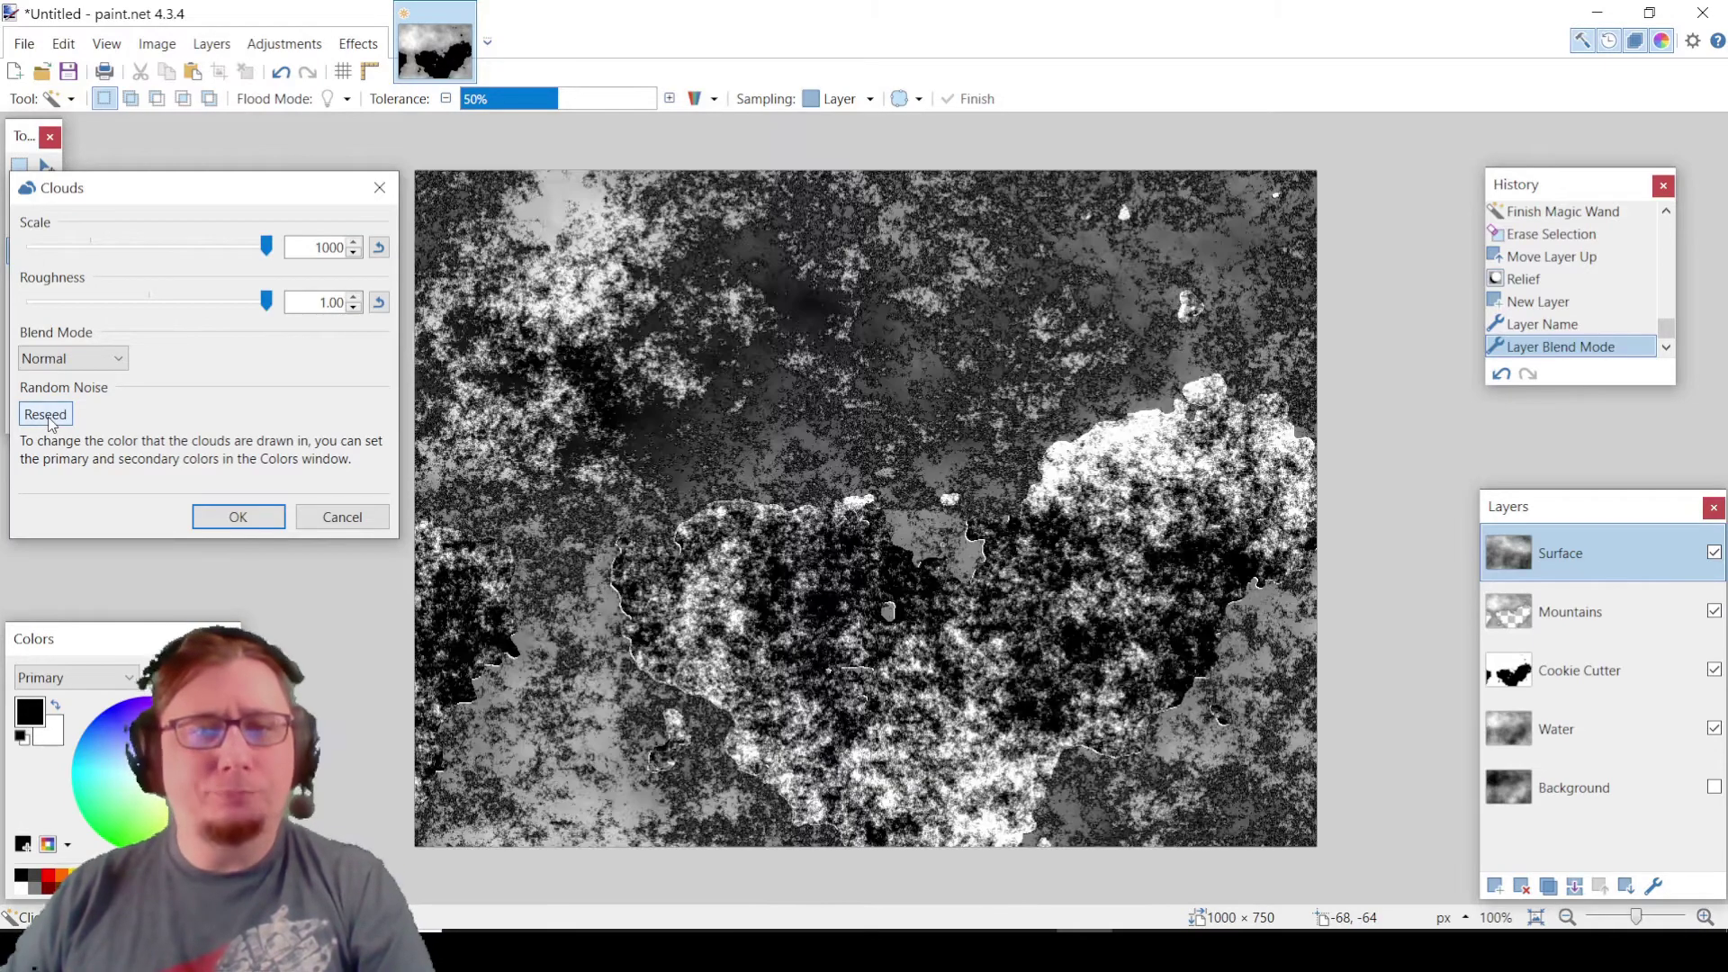
pyautogui.click(47, 415)
pyautogui.click(47, 416)
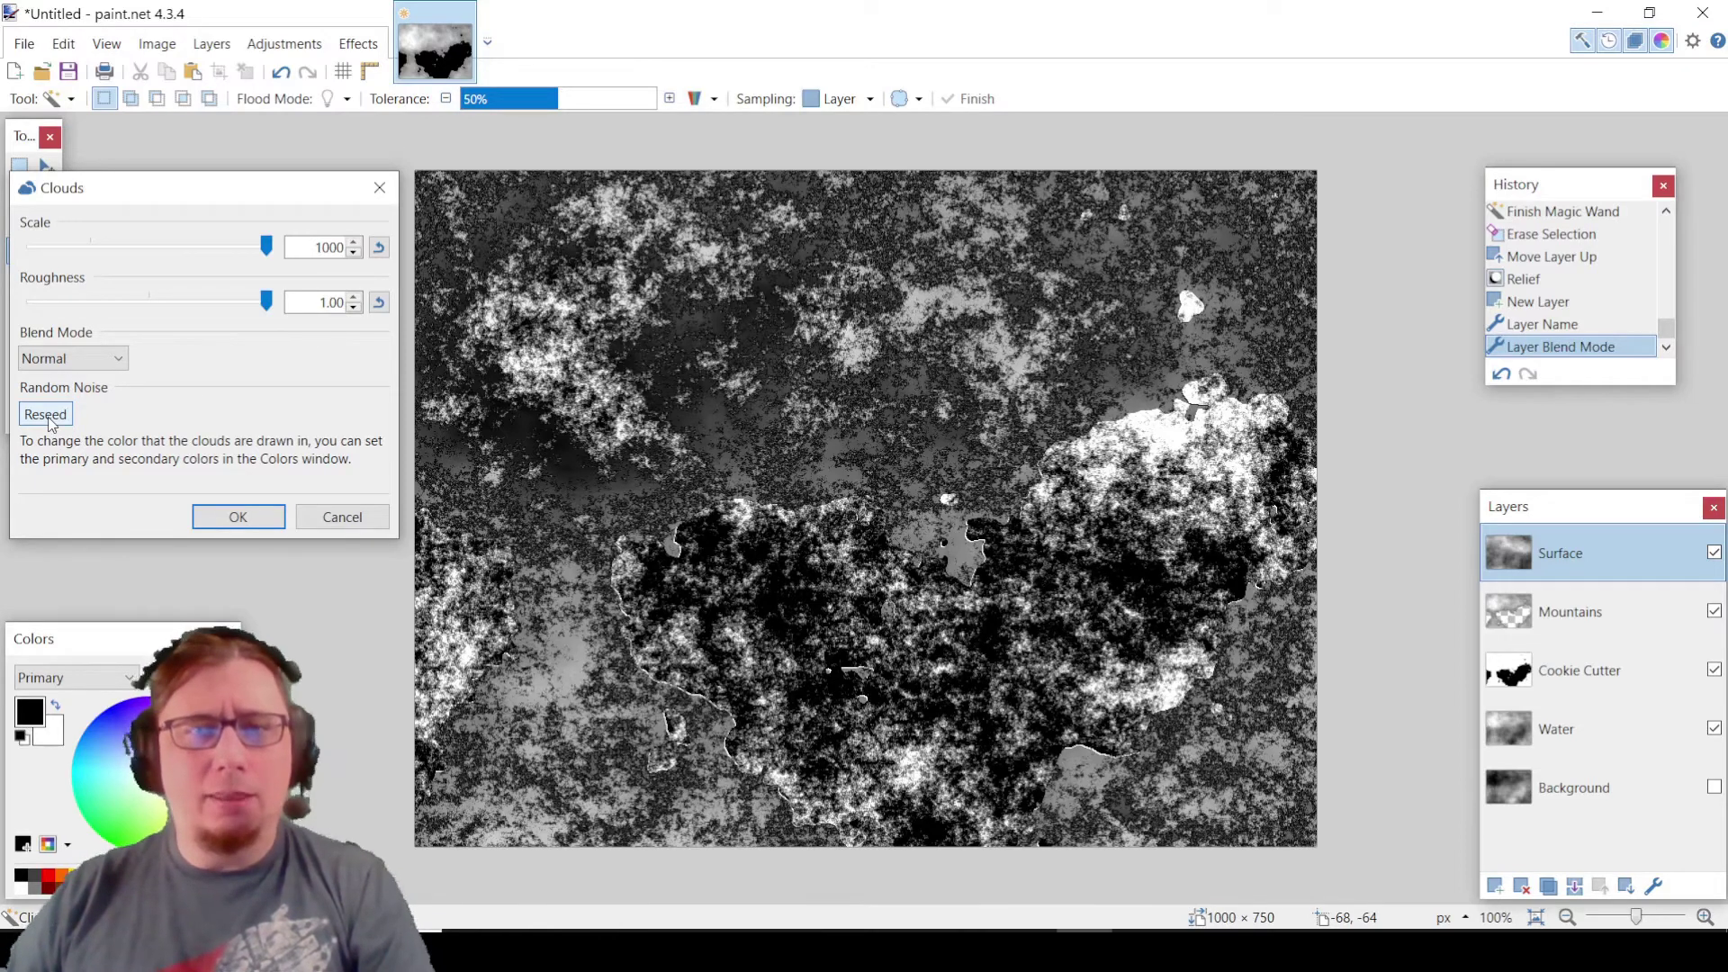
pyautogui.click(235, 517)
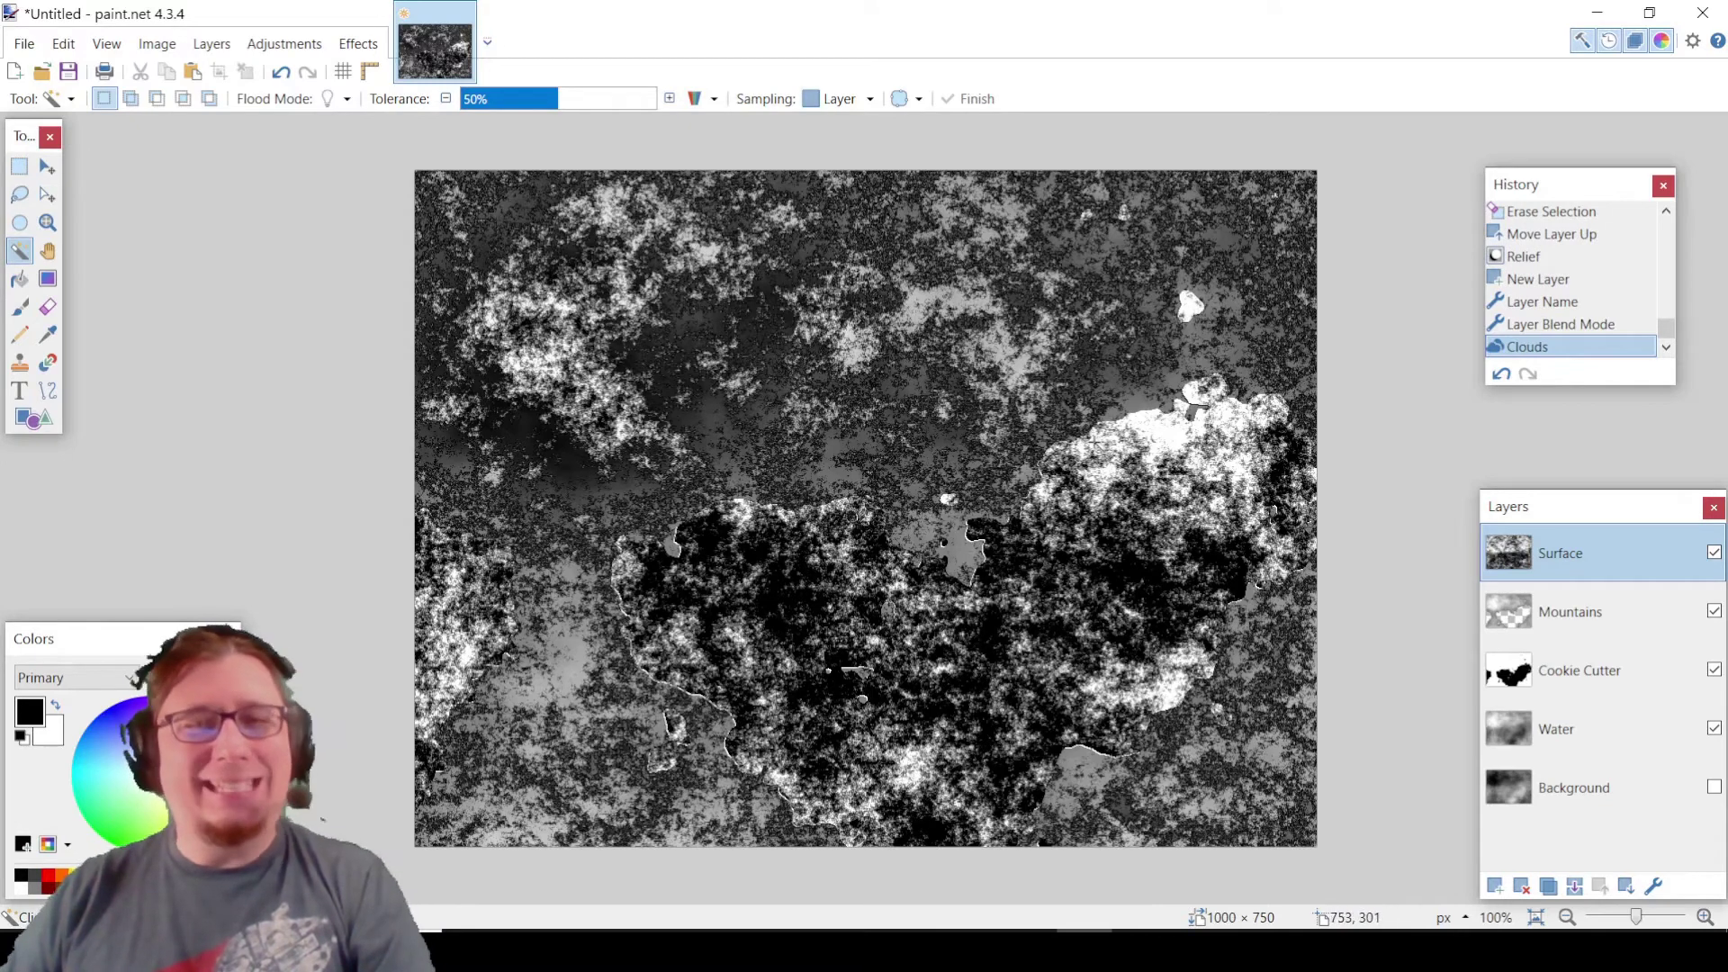
# - Hide Surface and Magic Wand-select all the black regions on the Cookie Cutter layer
pyautogui.click(1714, 553)
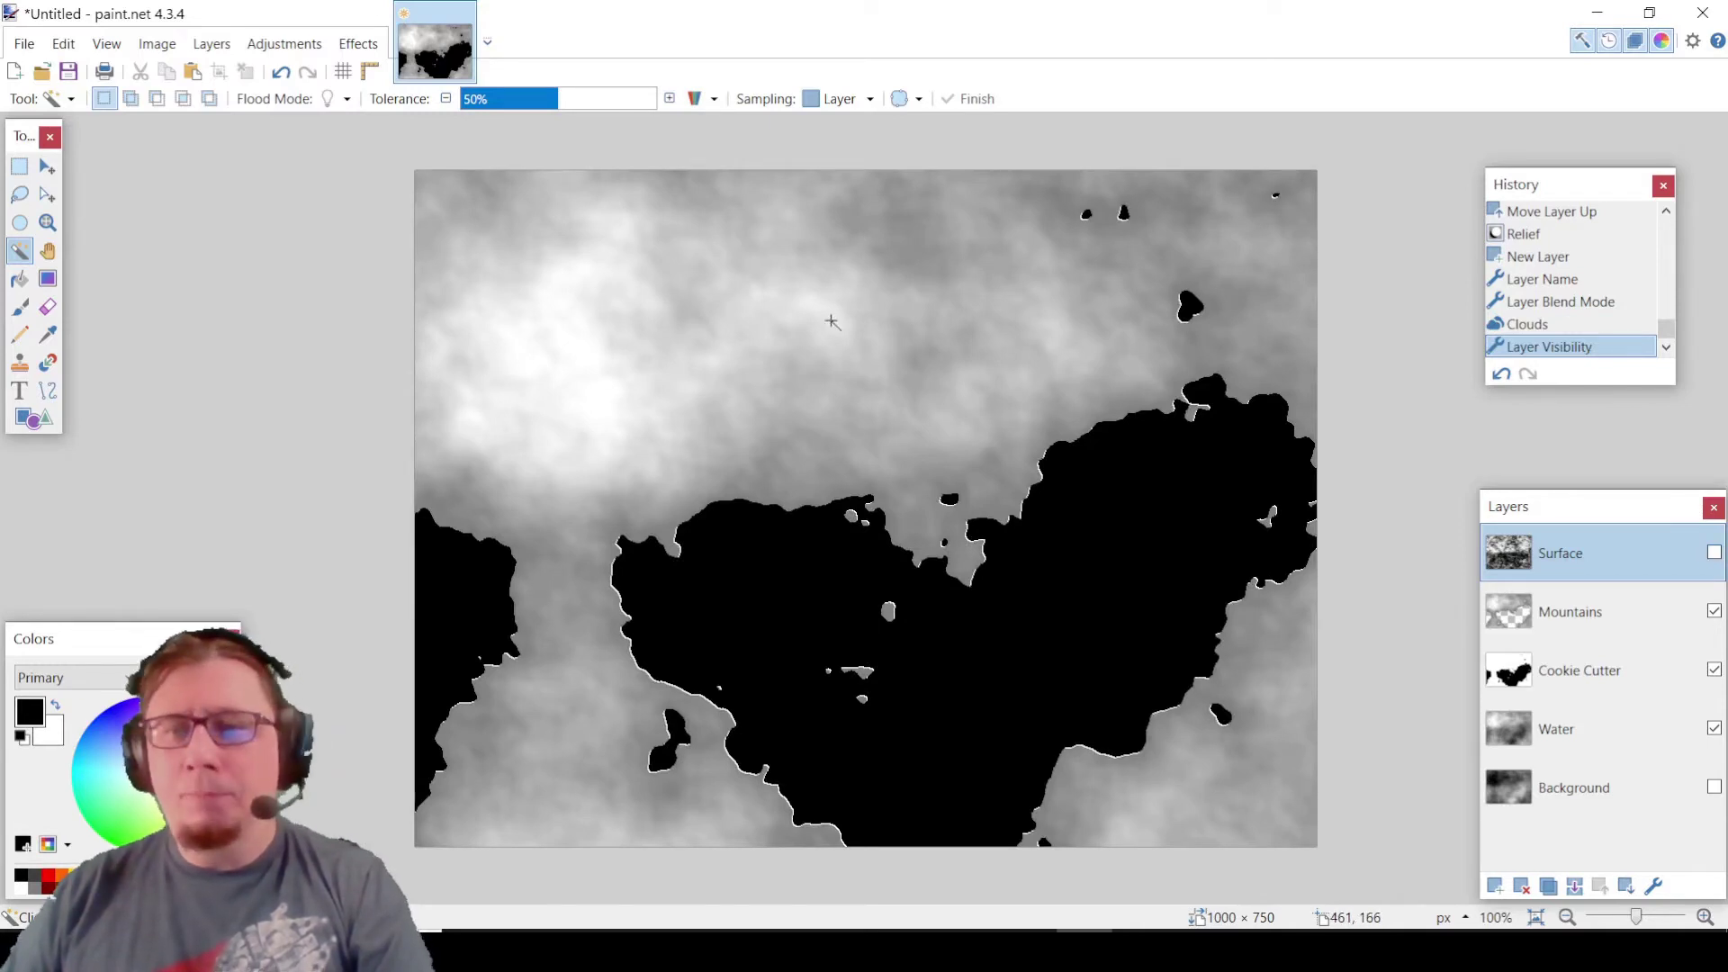
pyautogui.click(1570, 665)
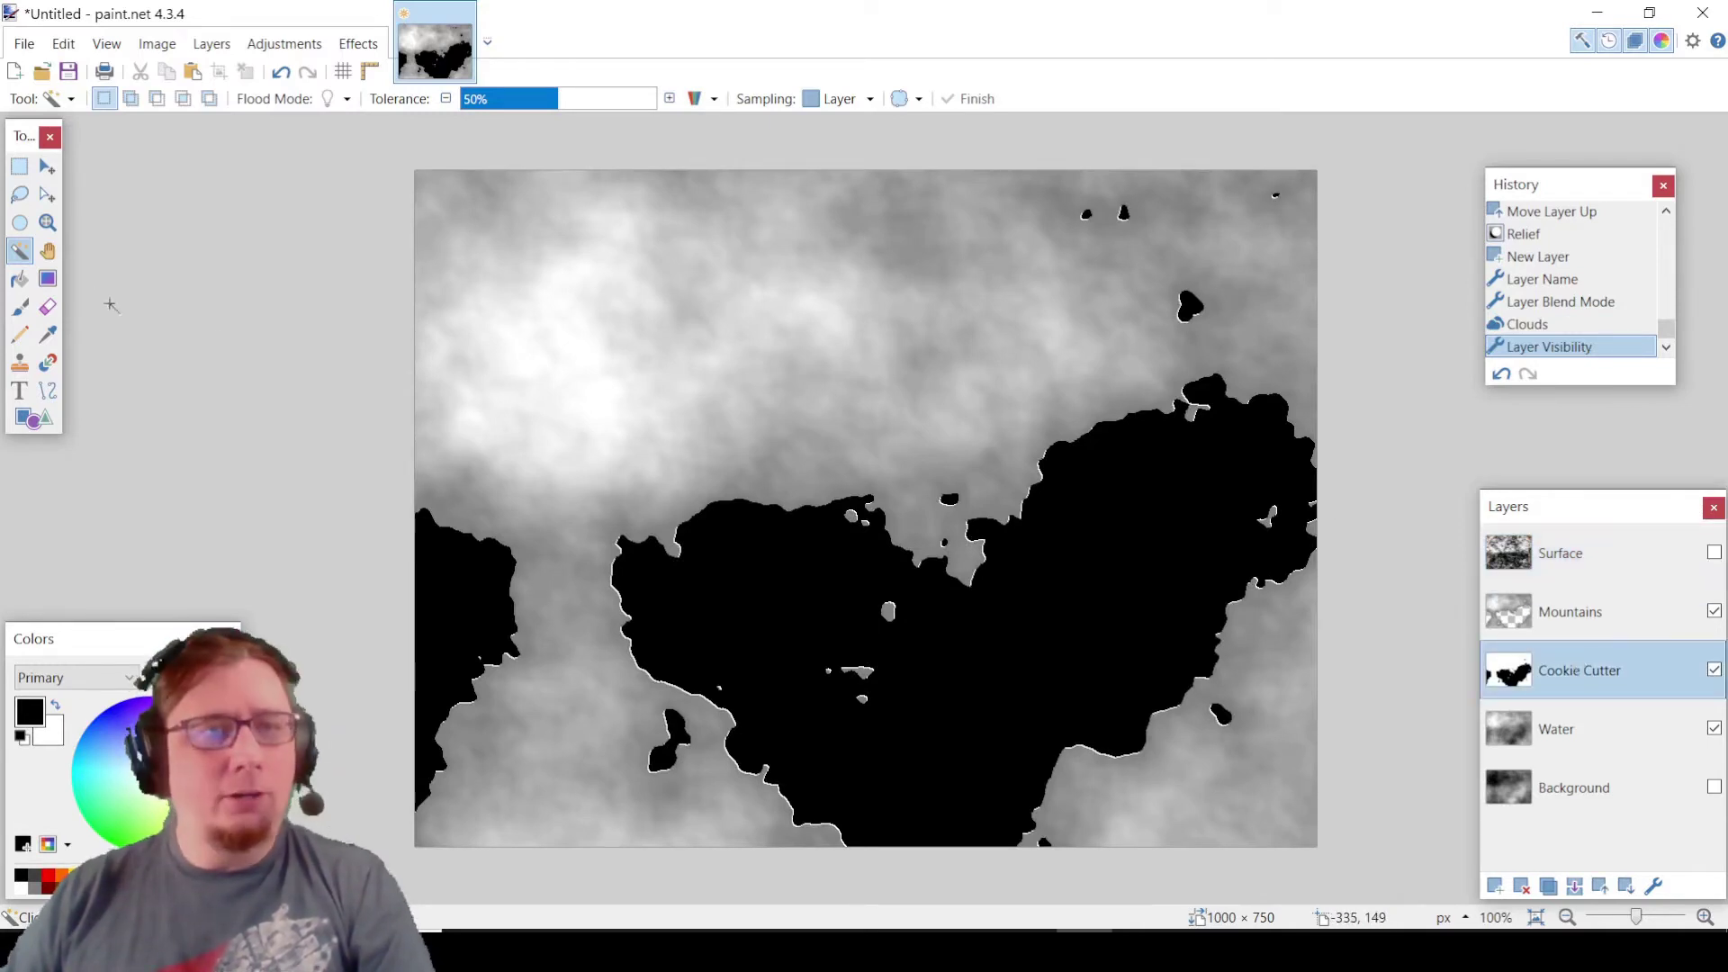
pyautogui.click(441, 603)
pyautogui.keyDown('ctrl'); pyautogui.click(768, 599); pyautogui.keyUp('ctrl')
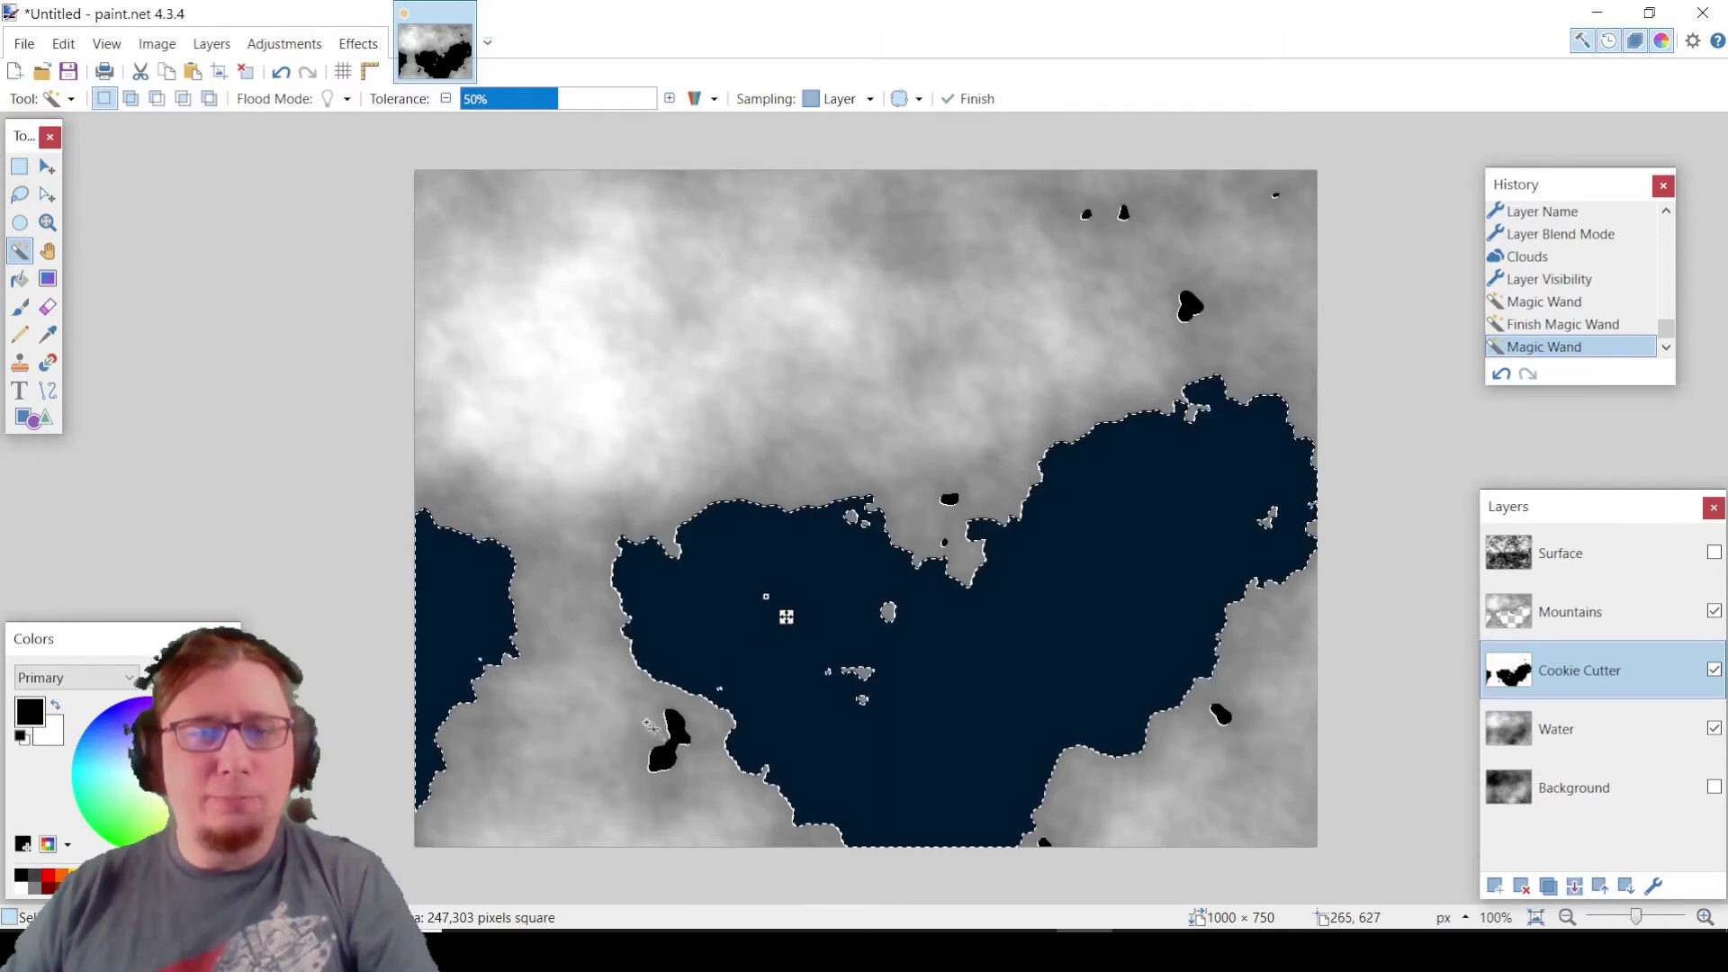
pyautogui.keyDown('ctrl'); pyautogui.click(667, 766); pyautogui.keyUp('ctrl')
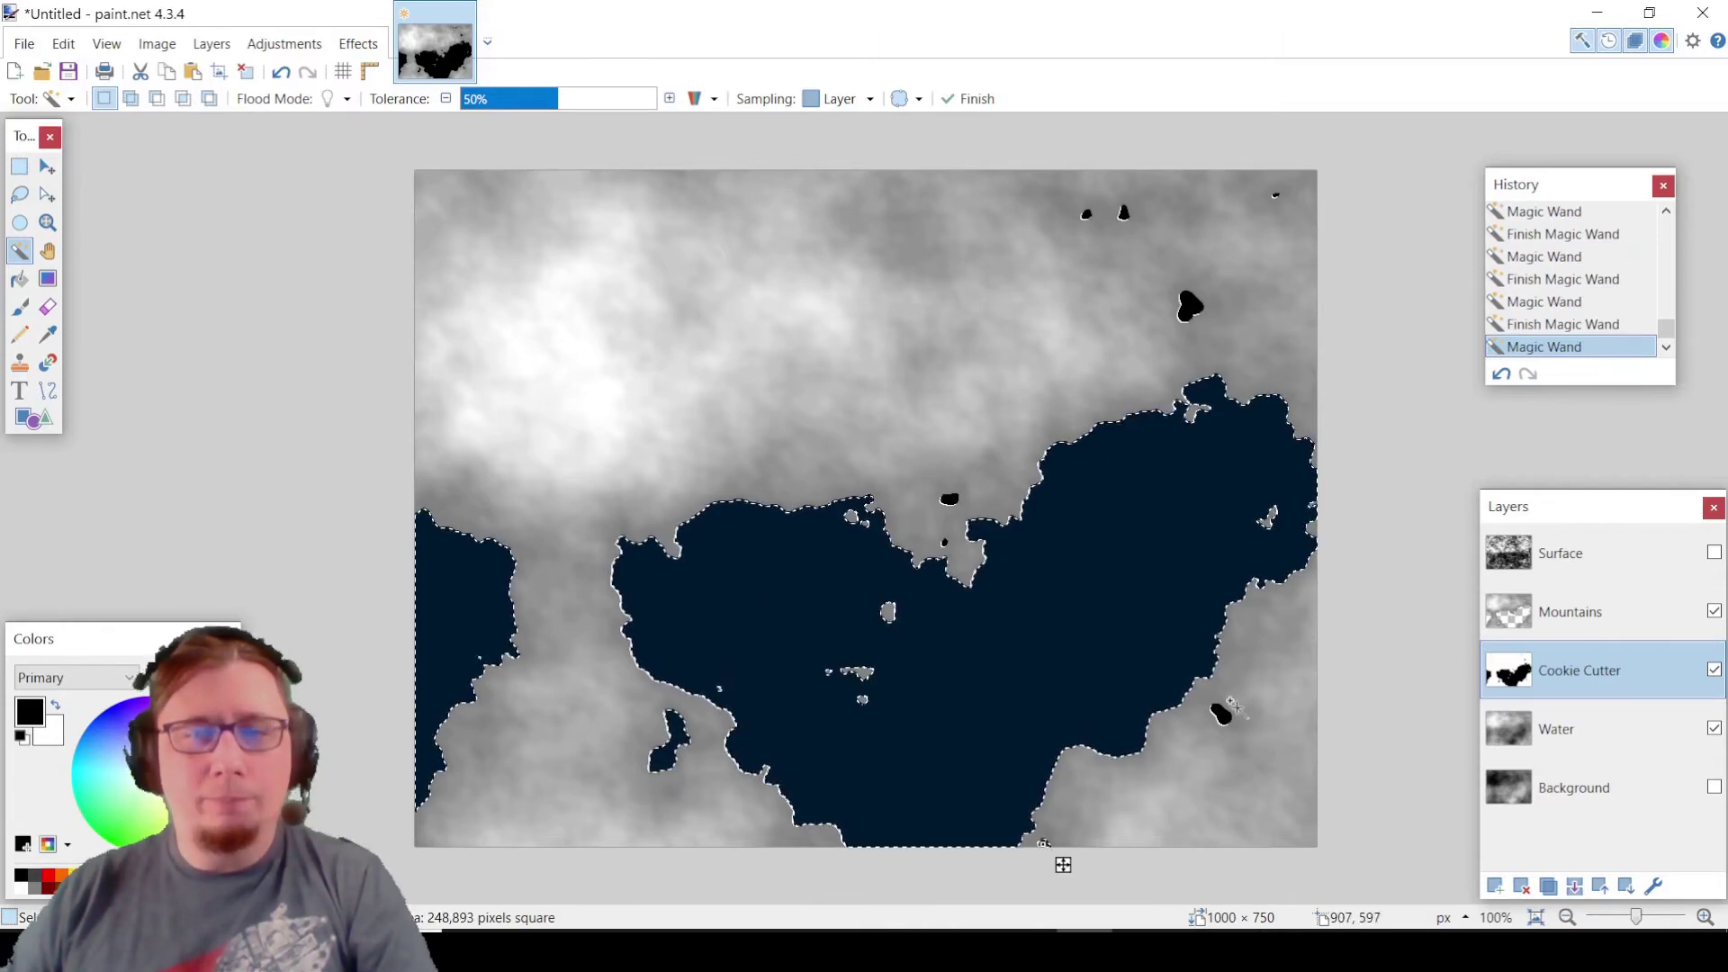
pyautogui.moveTo(685, 784); pyautogui.dragTo(1238, 731)
pyautogui.keyDown('ctrl'); pyautogui.click(1190, 306); pyautogui.keyUp('ctrl')
pyautogui.keyDown('ctrl'); pyautogui.click(1278, 196); pyautogui.keyUp('ctrl')
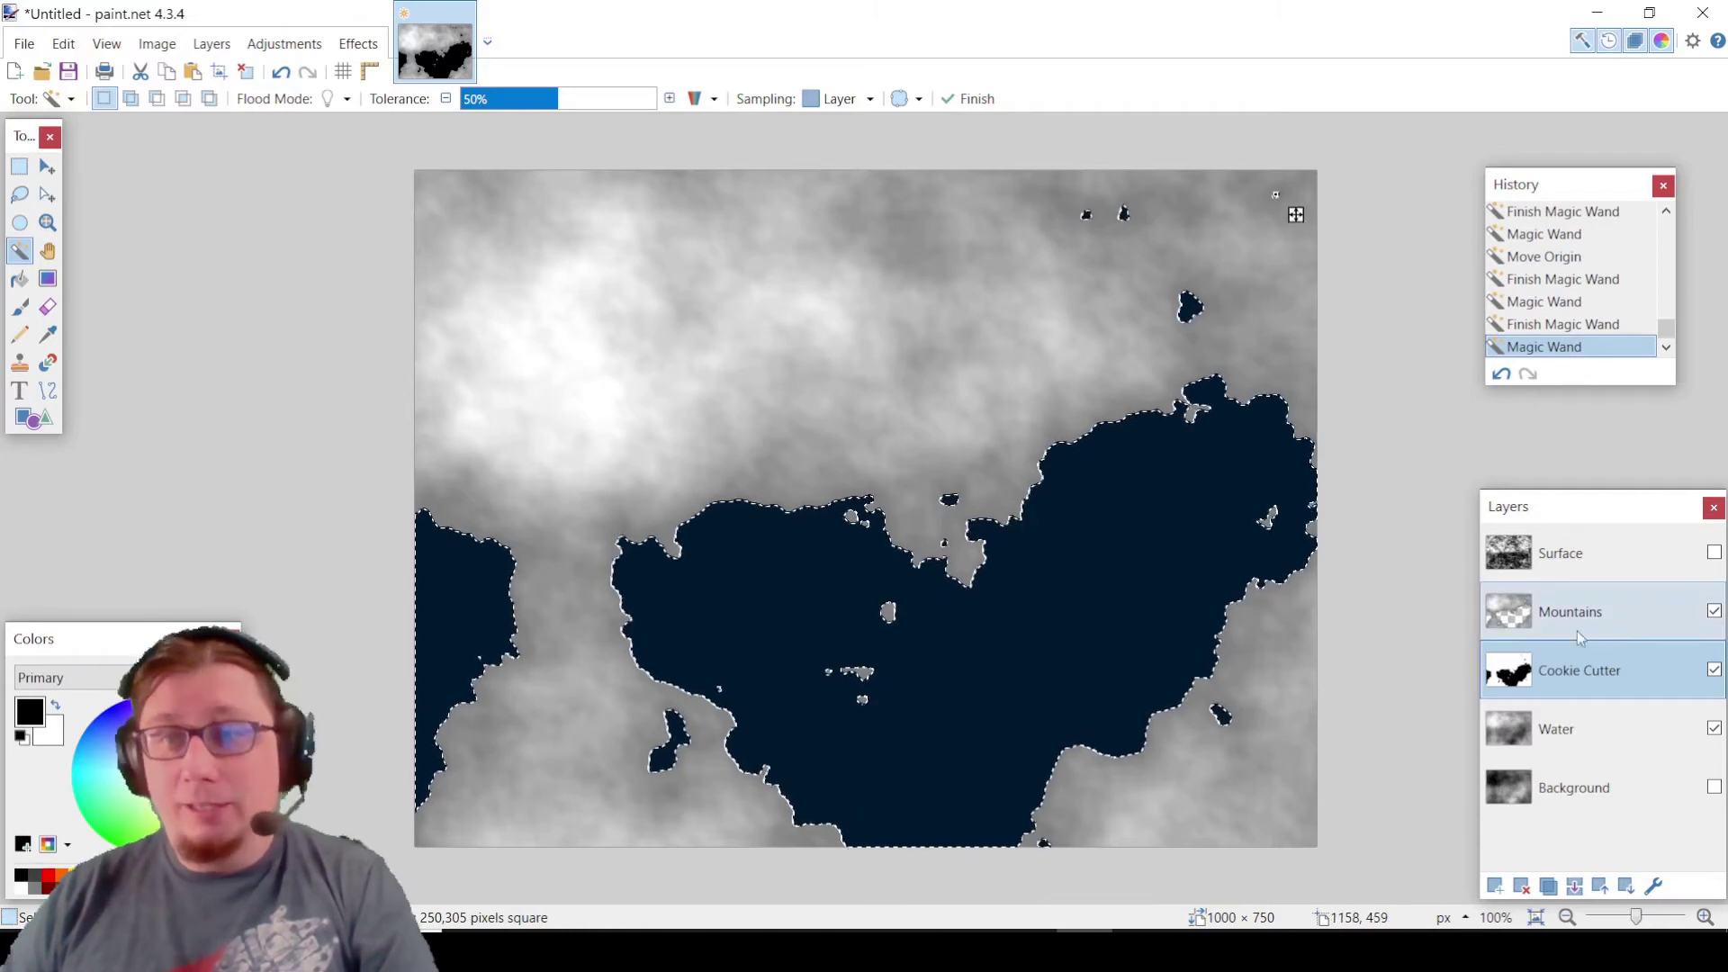
# - Delete the selected areas from the Surface layer and make it visible again
pyautogui.click(1597, 552)
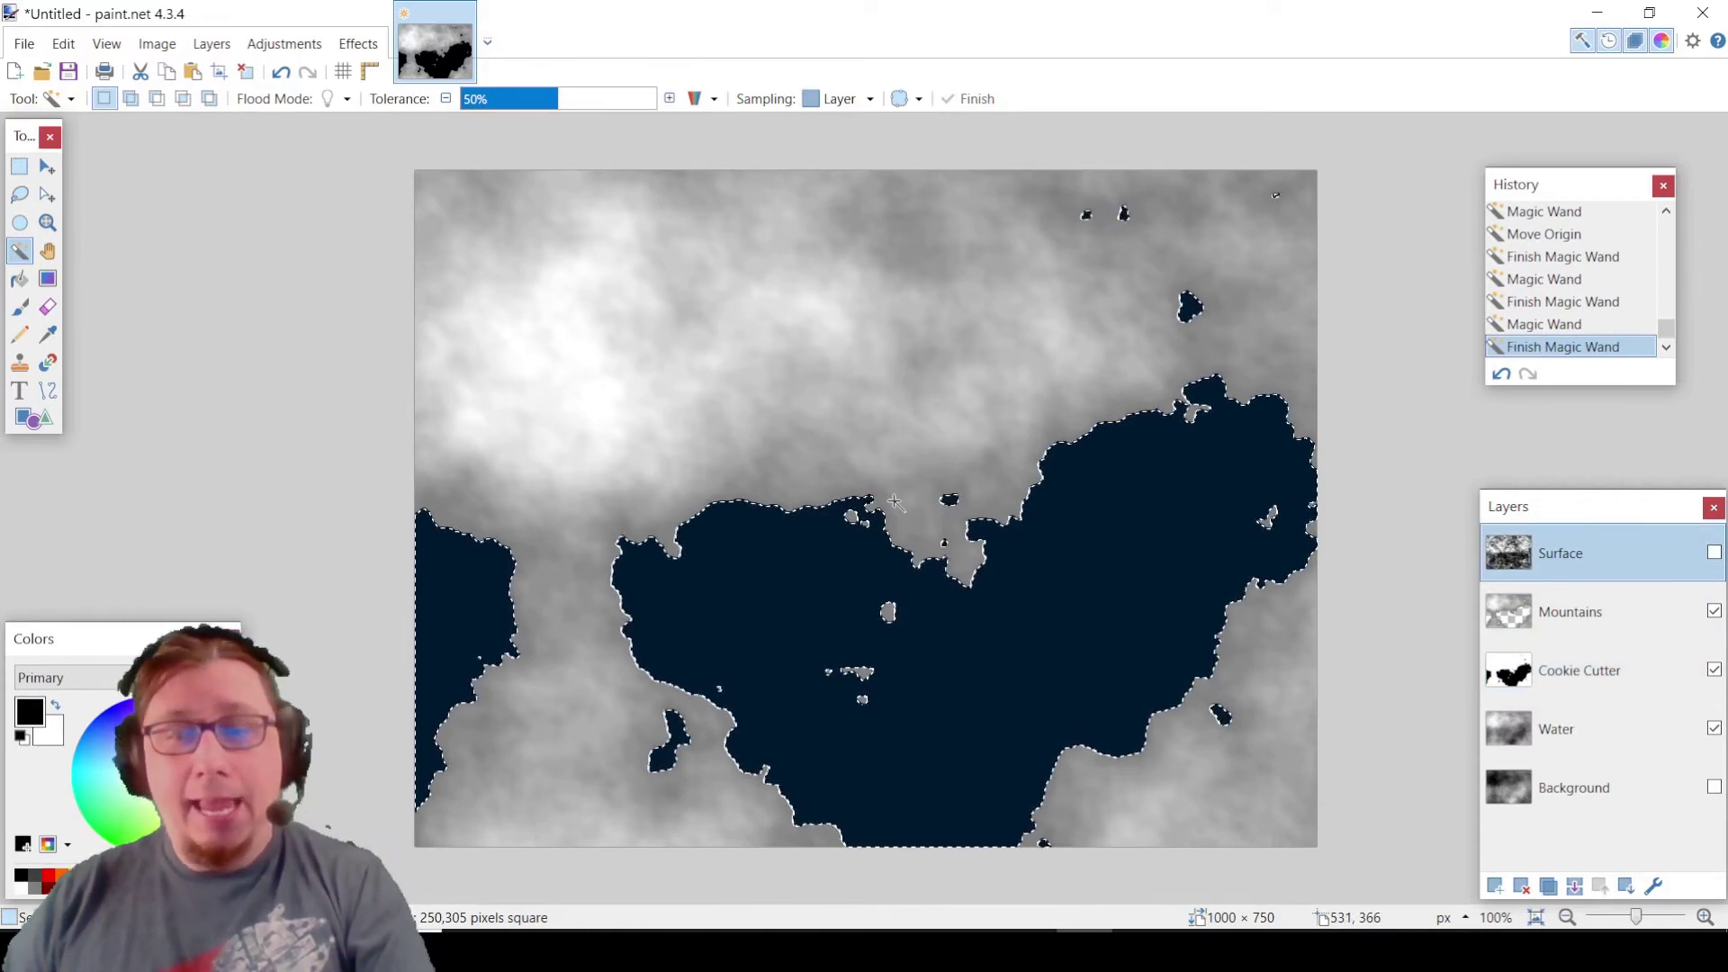
pyautogui.press('Delete')
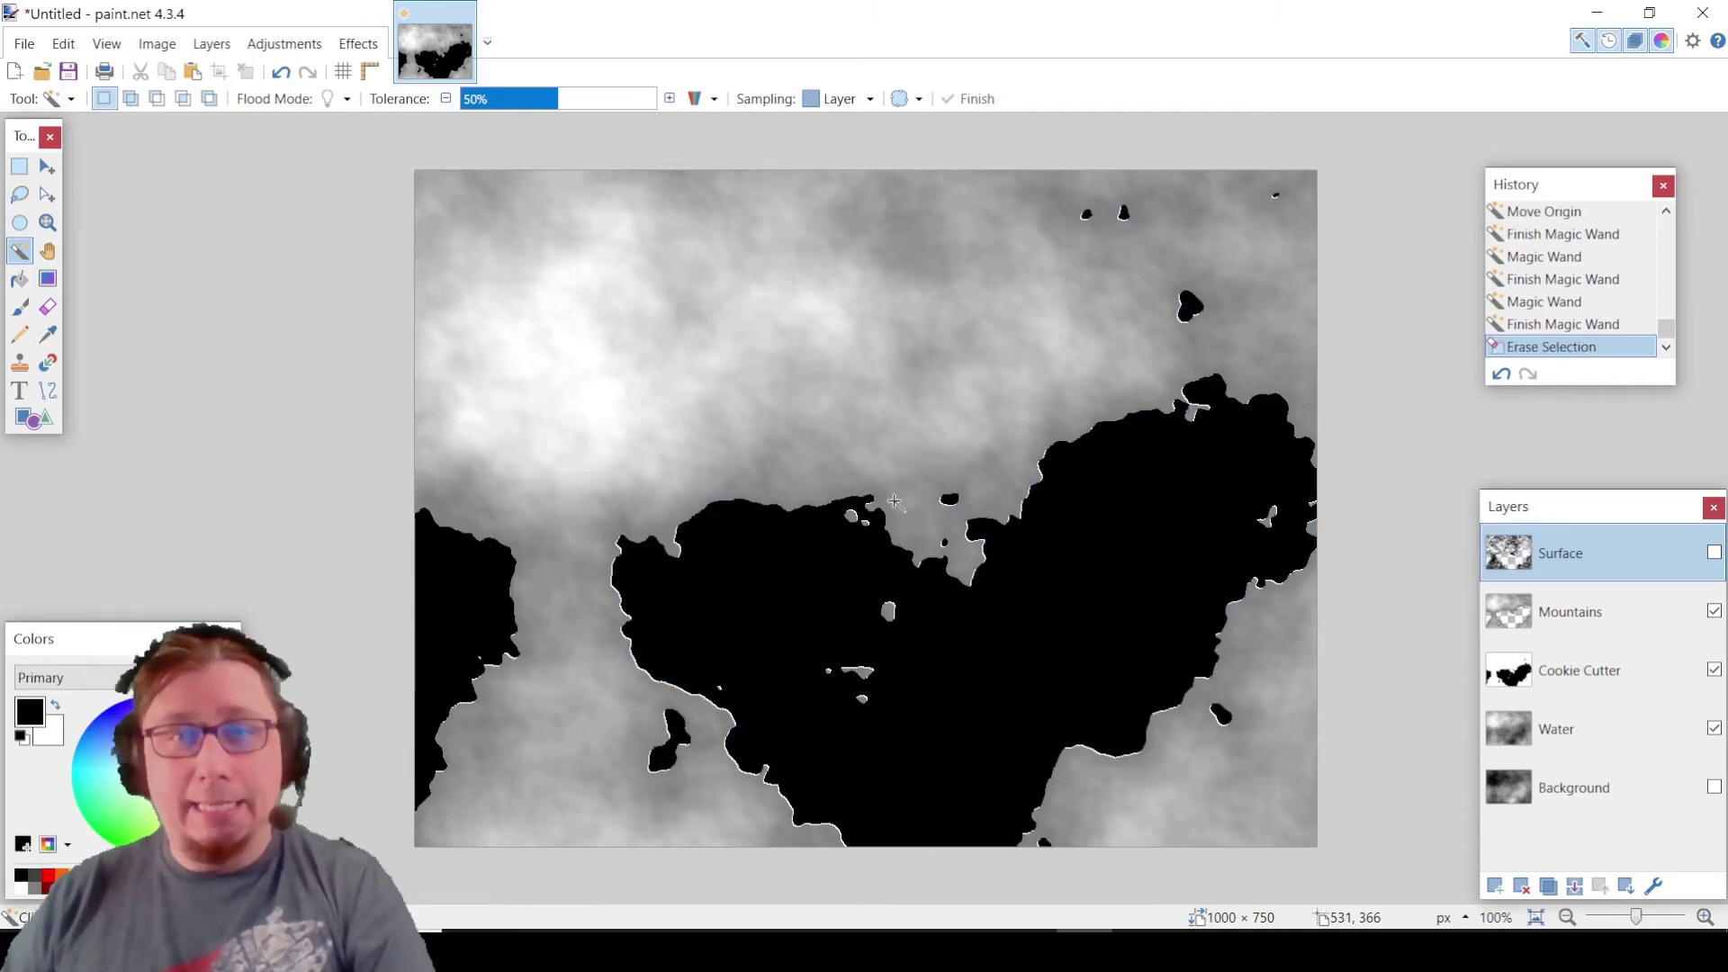
pyautogui.click(1714, 553)
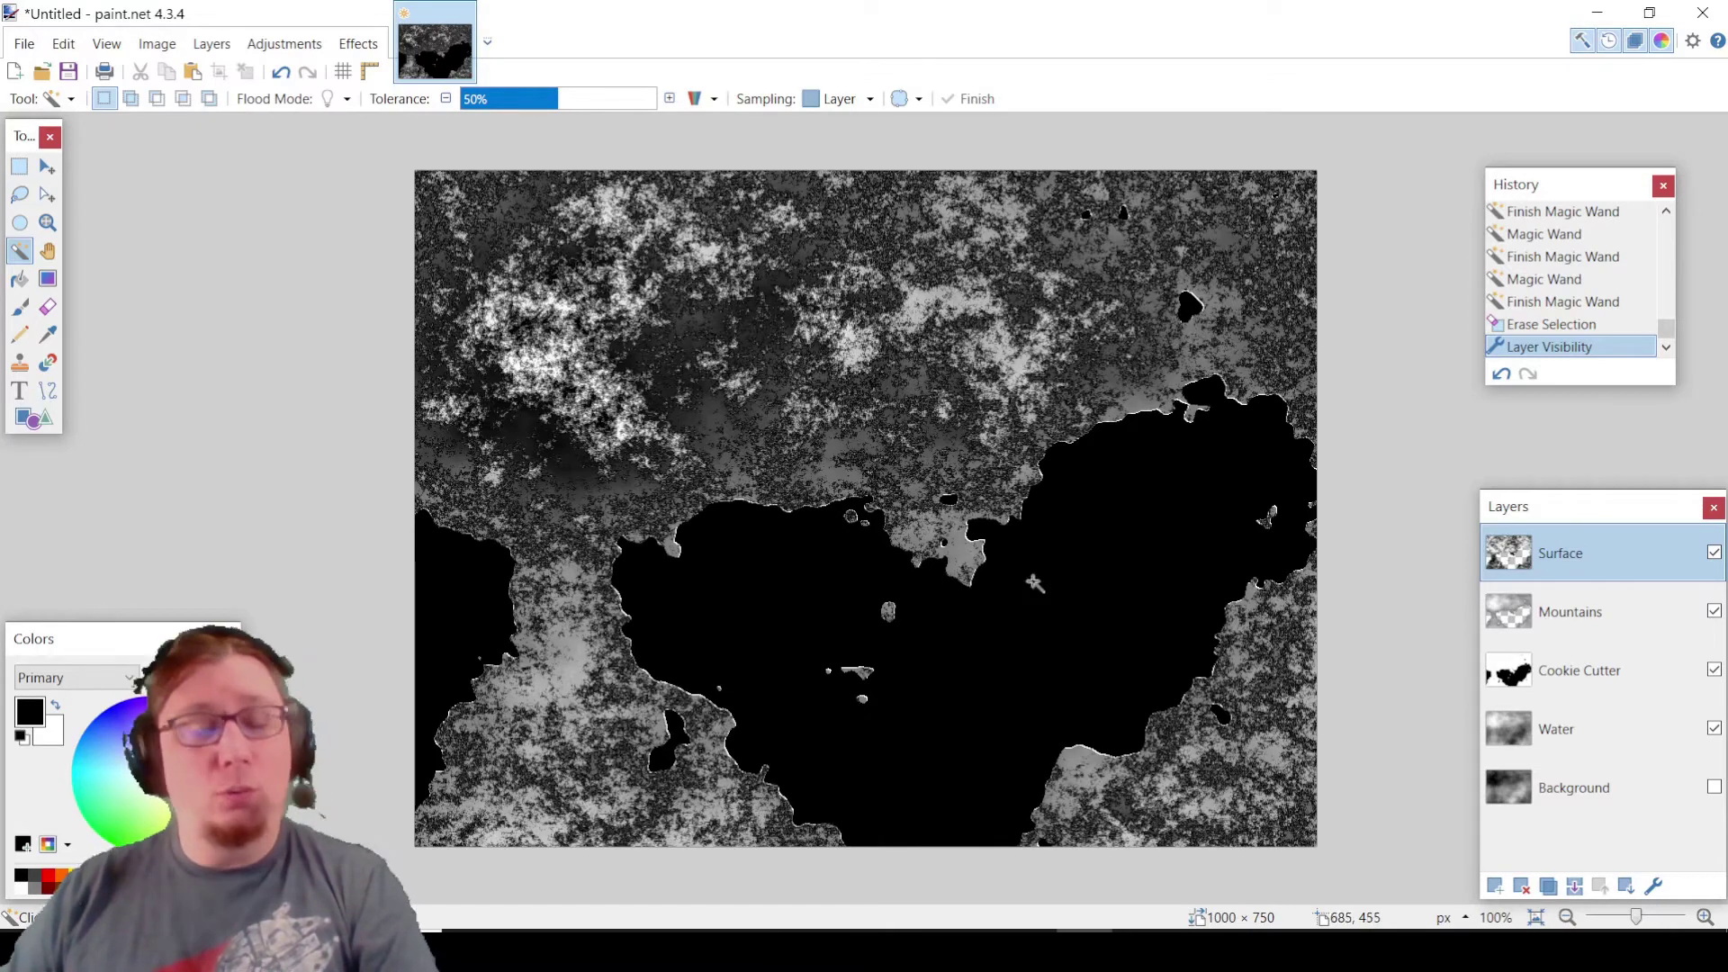
# - Apply a Relief effect to the Surface layer with the light angle set to -145
pyautogui.click(358, 43)
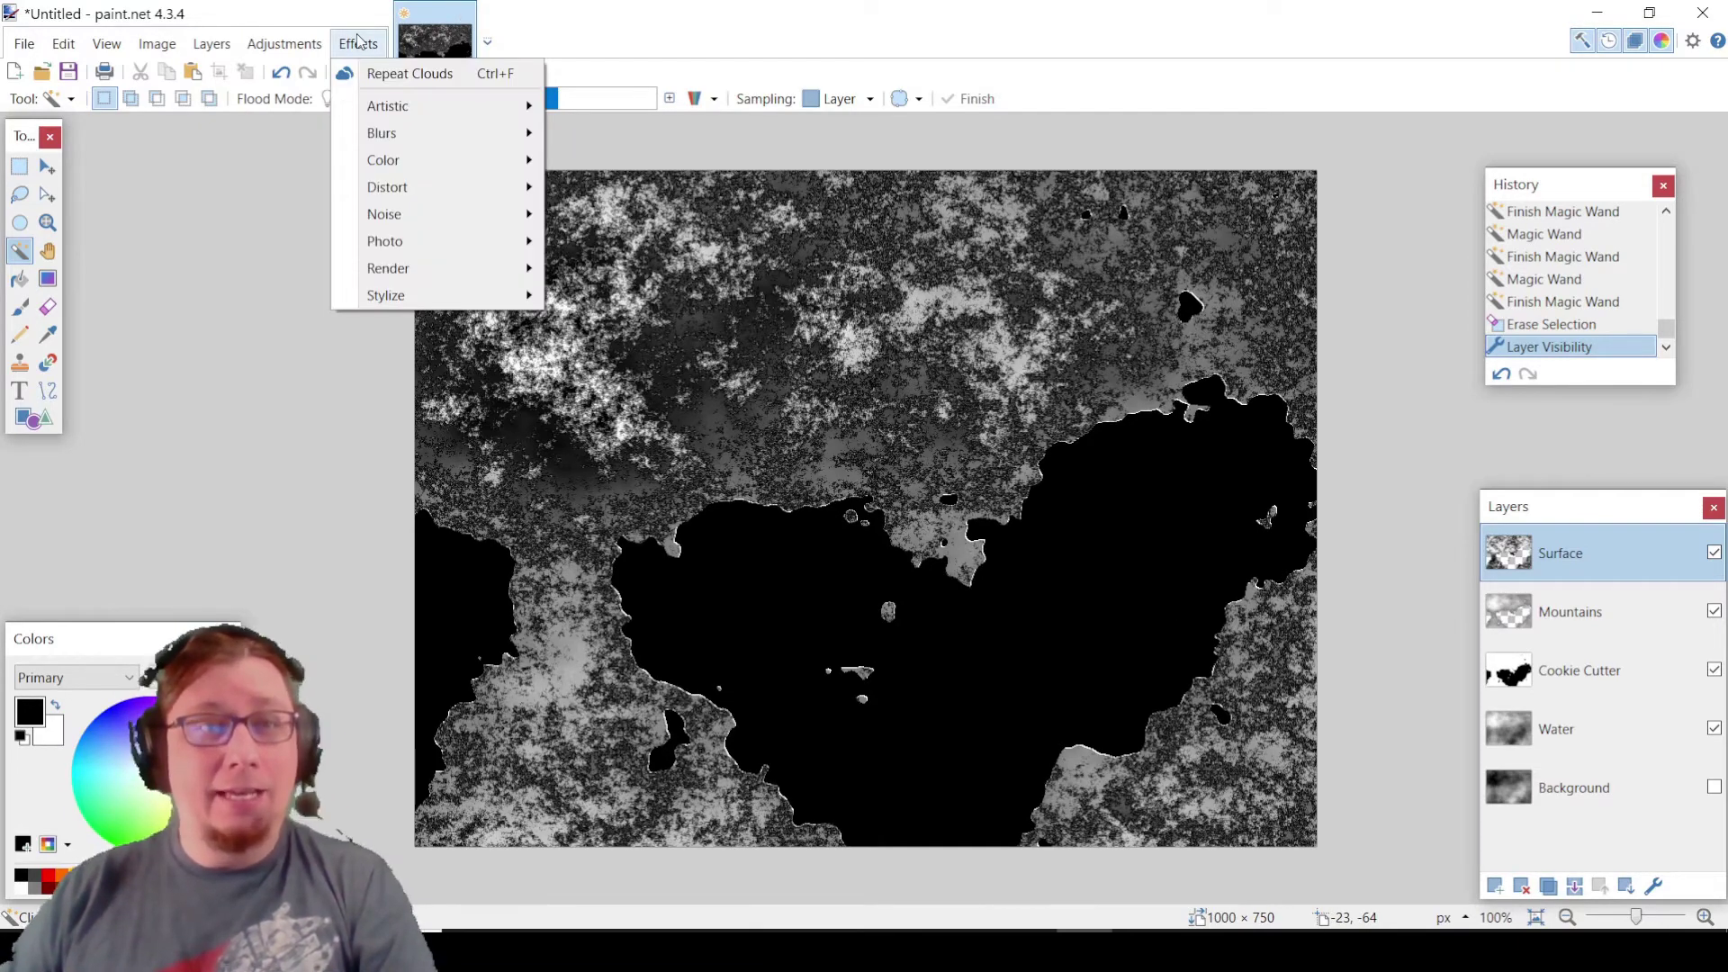
pyautogui.moveTo(443, 304)
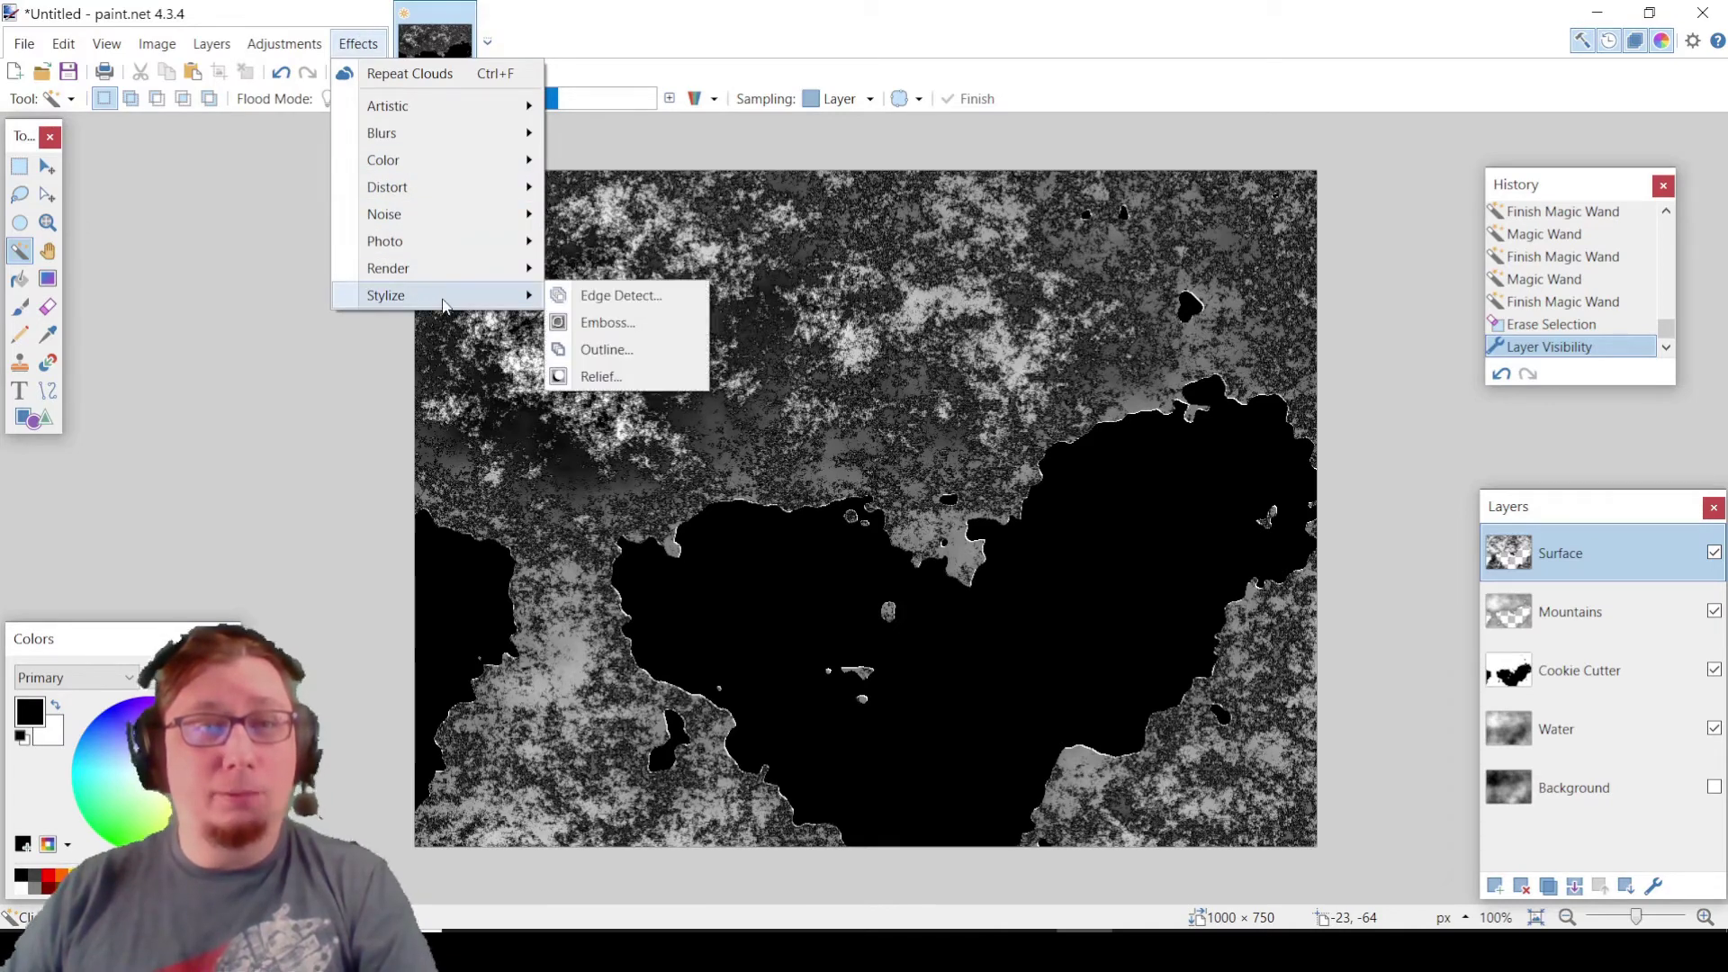
pyautogui.click(625, 378)
pyautogui.moveTo(866, 389); pyautogui.dragTo(192, 228)
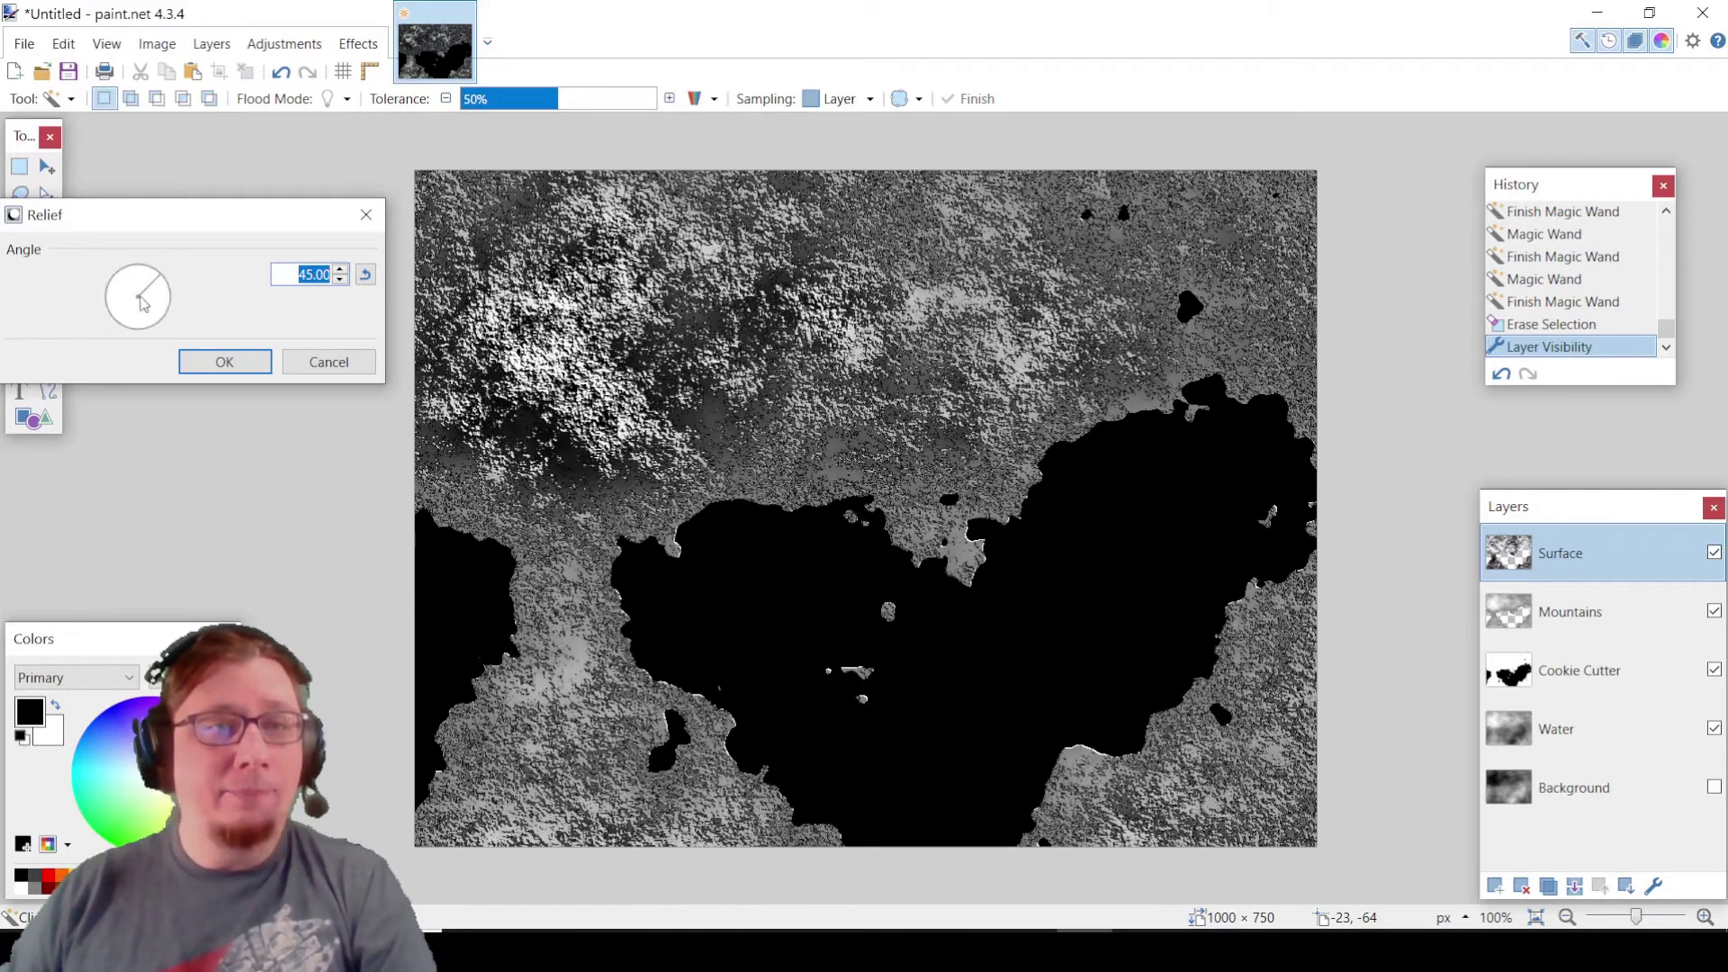
pyautogui.moveTo(156, 279)
pyautogui.mouseDown()
pyautogui.moveTo(113, 275)
pyautogui.moveTo(112, 334)
pyautogui.moveTo(149, 326)
pyautogui.moveTo(162, 281)
pyautogui.mouseUp()
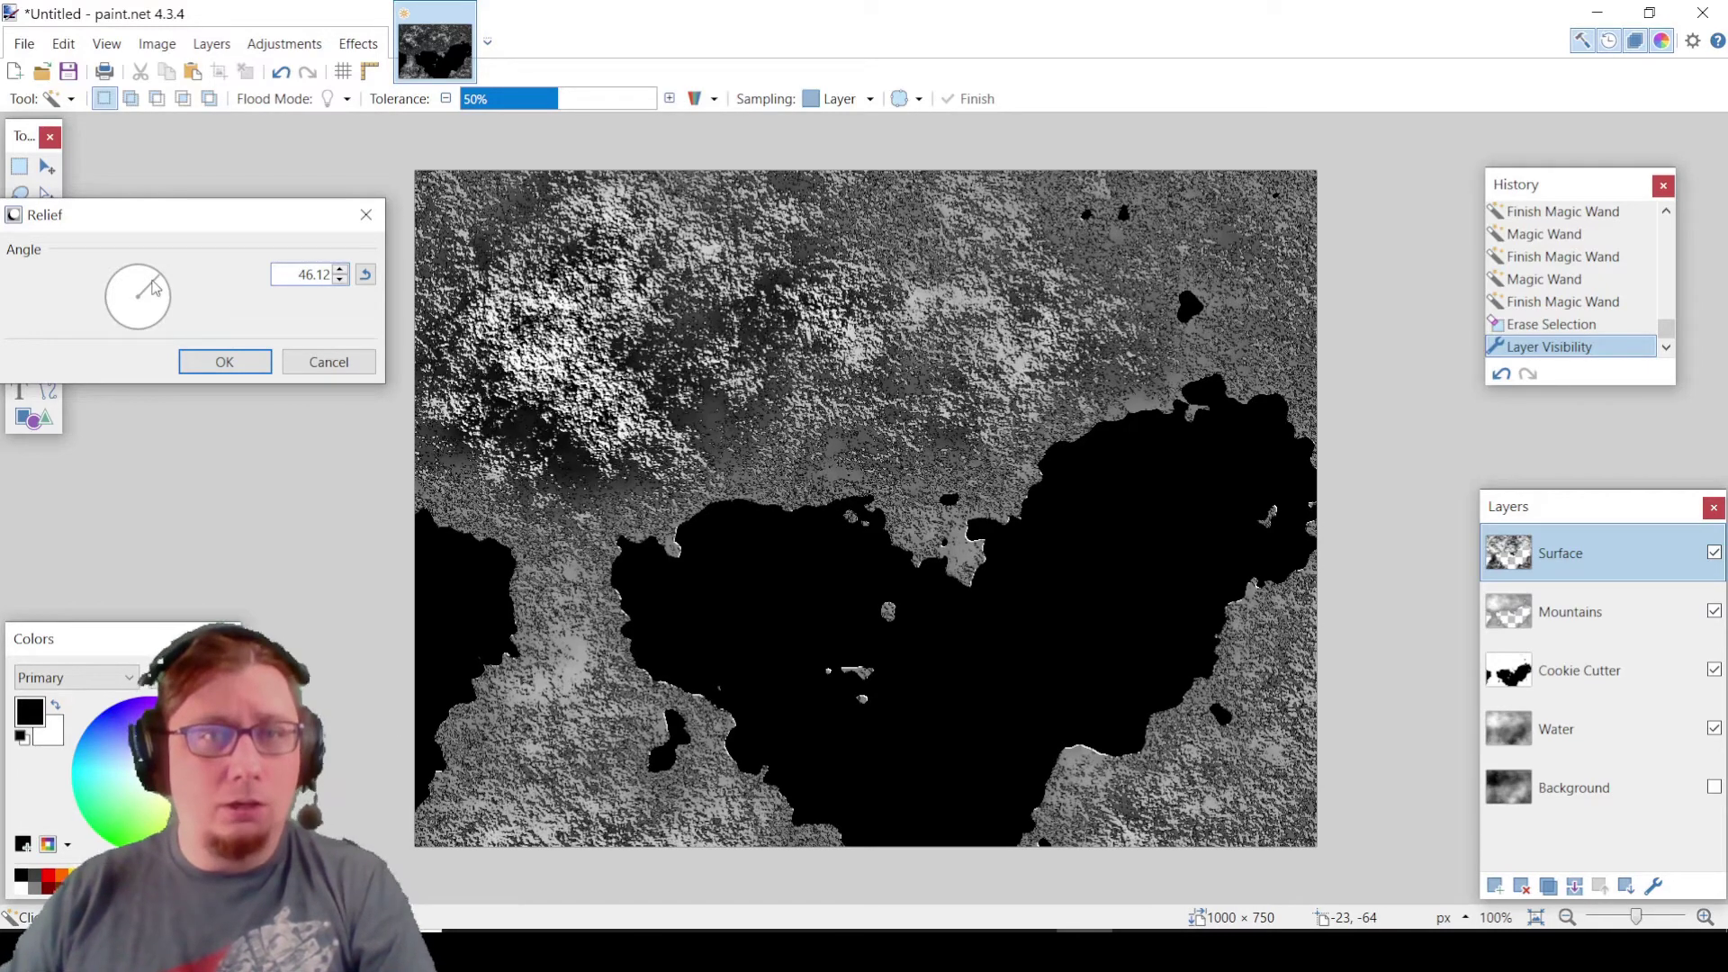
pyautogui.moveTo(153, 286); pyautogui.dragTo(100, 353)
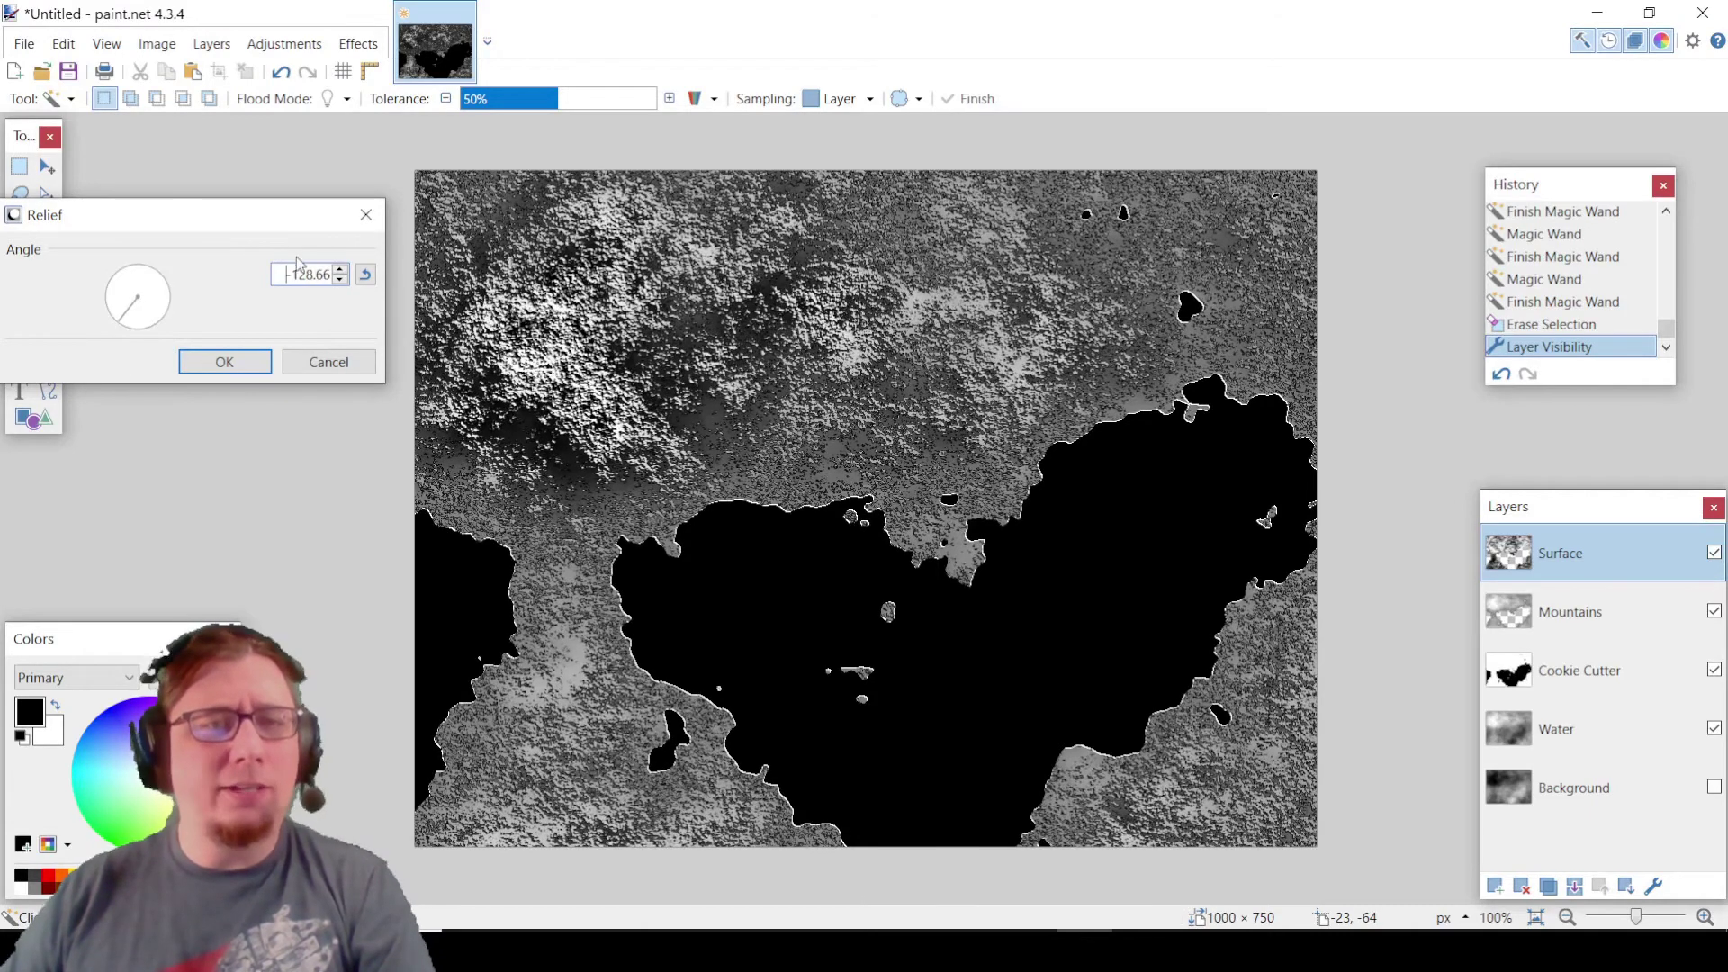
pyautogui.moveTo(328, 275); pyautogui.dragTo(17, 303)
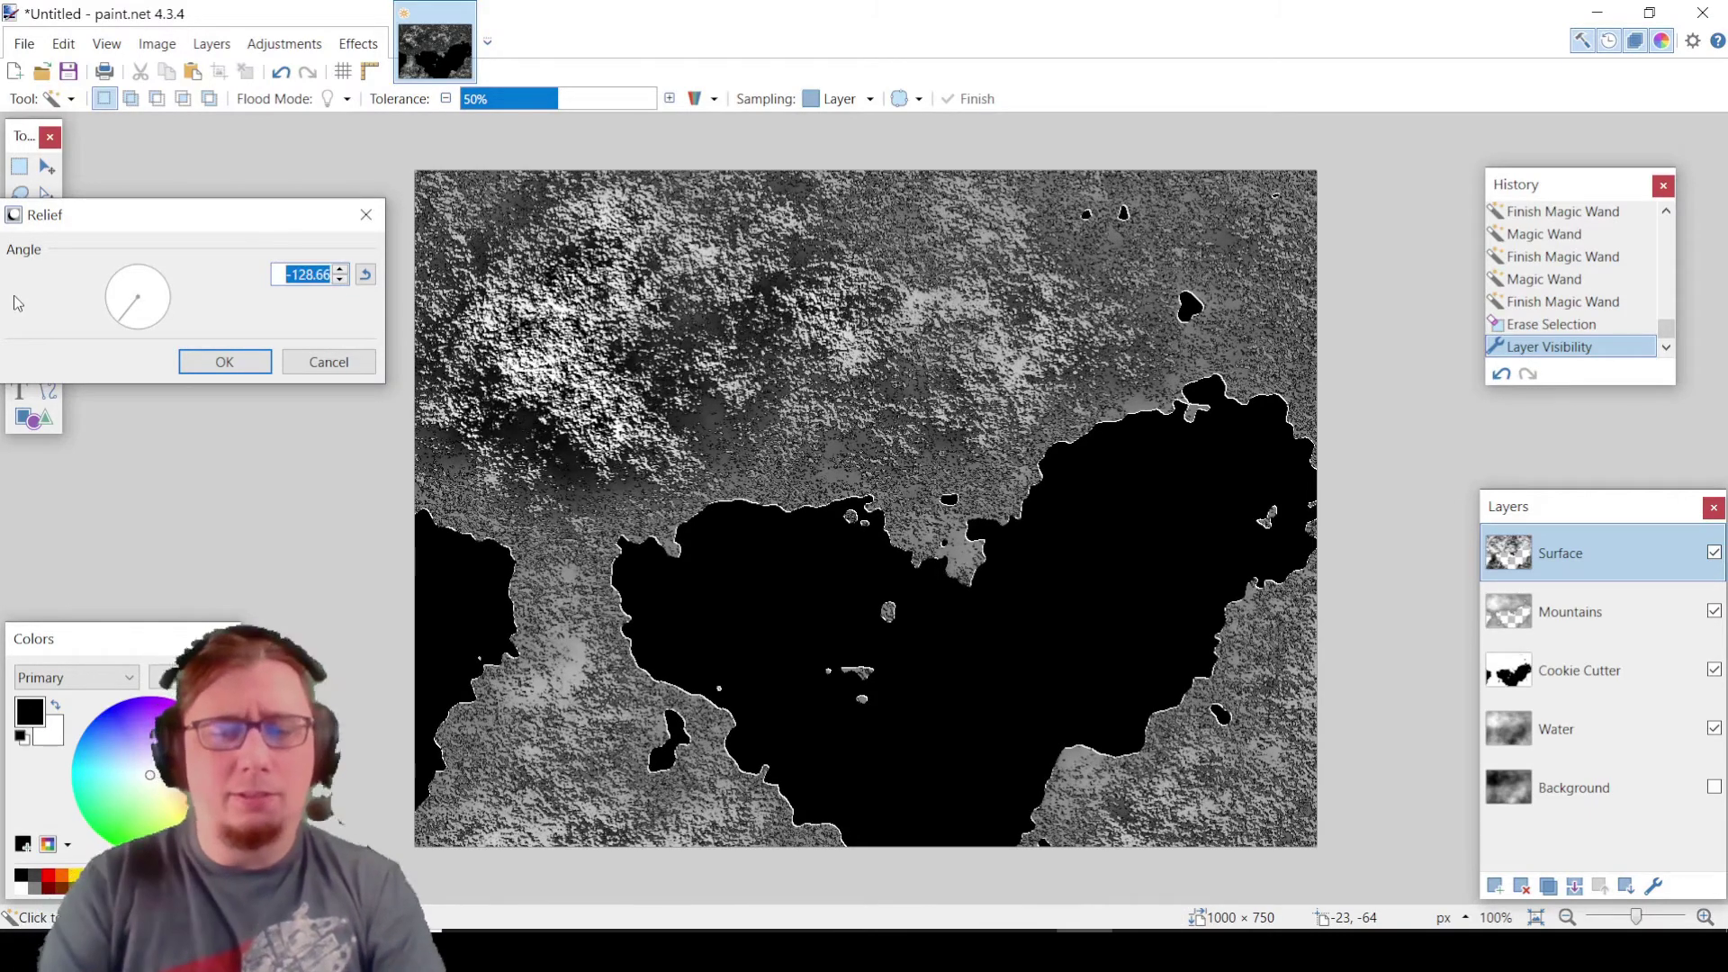
pyautogui.write('-1415')
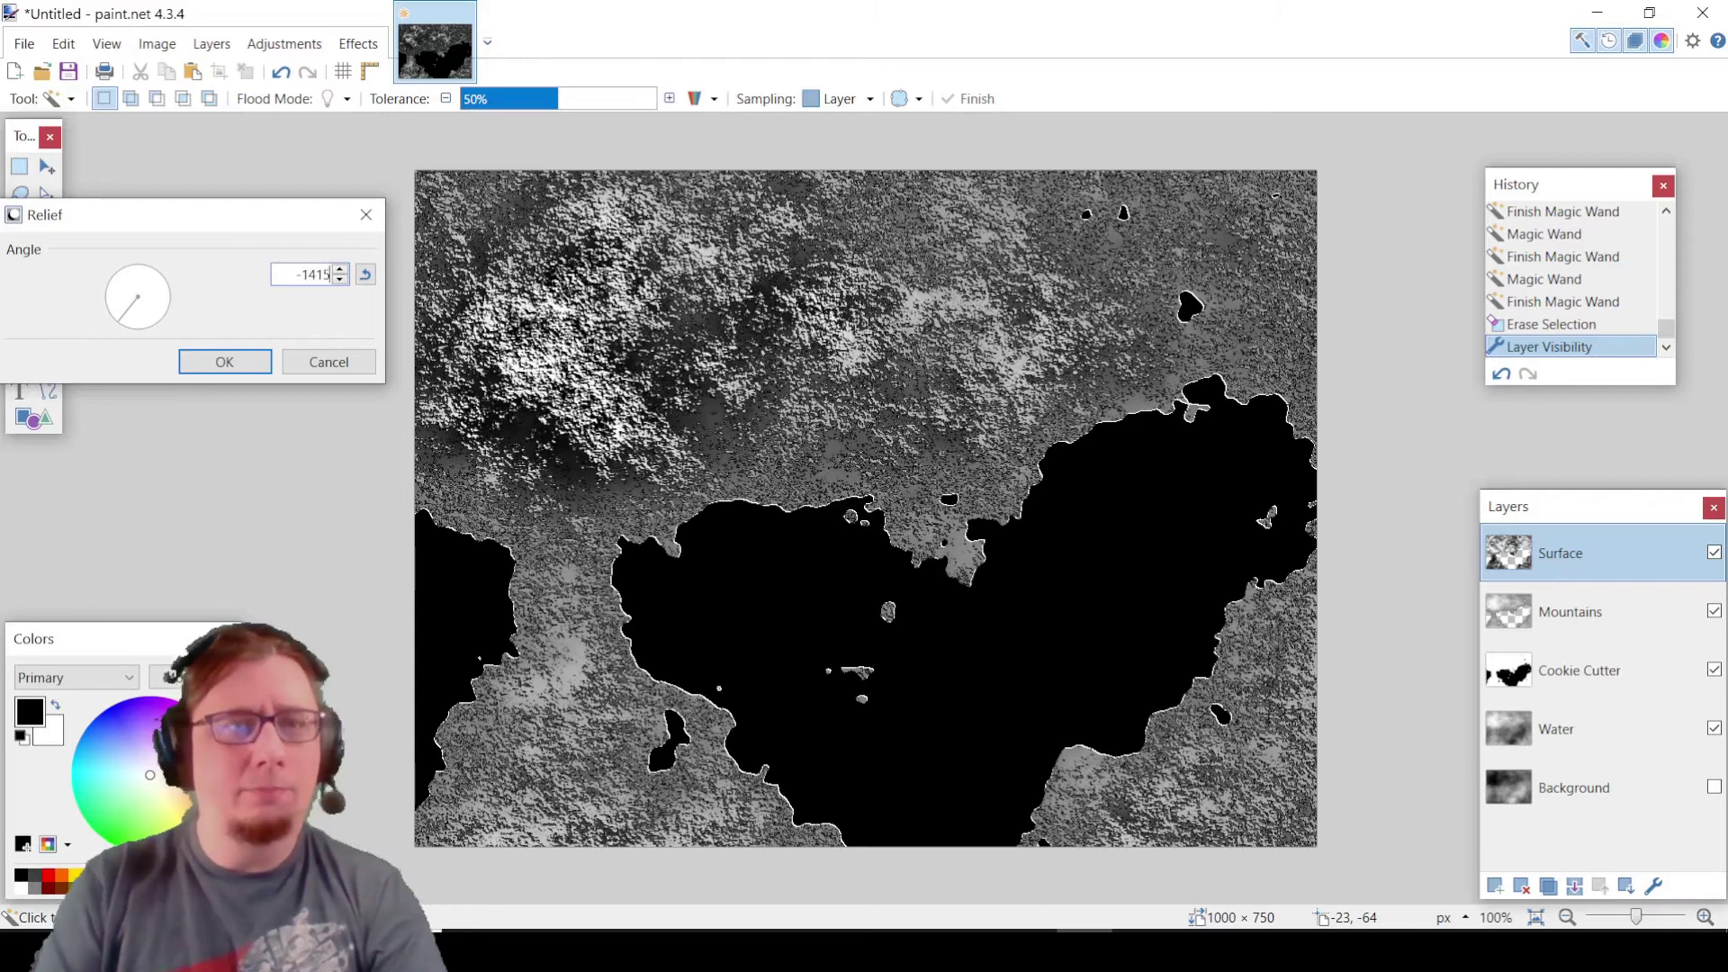
pyautogui.press('BackSpace')
pyautogui.press('BackSpace')
pyautogui.write('5')
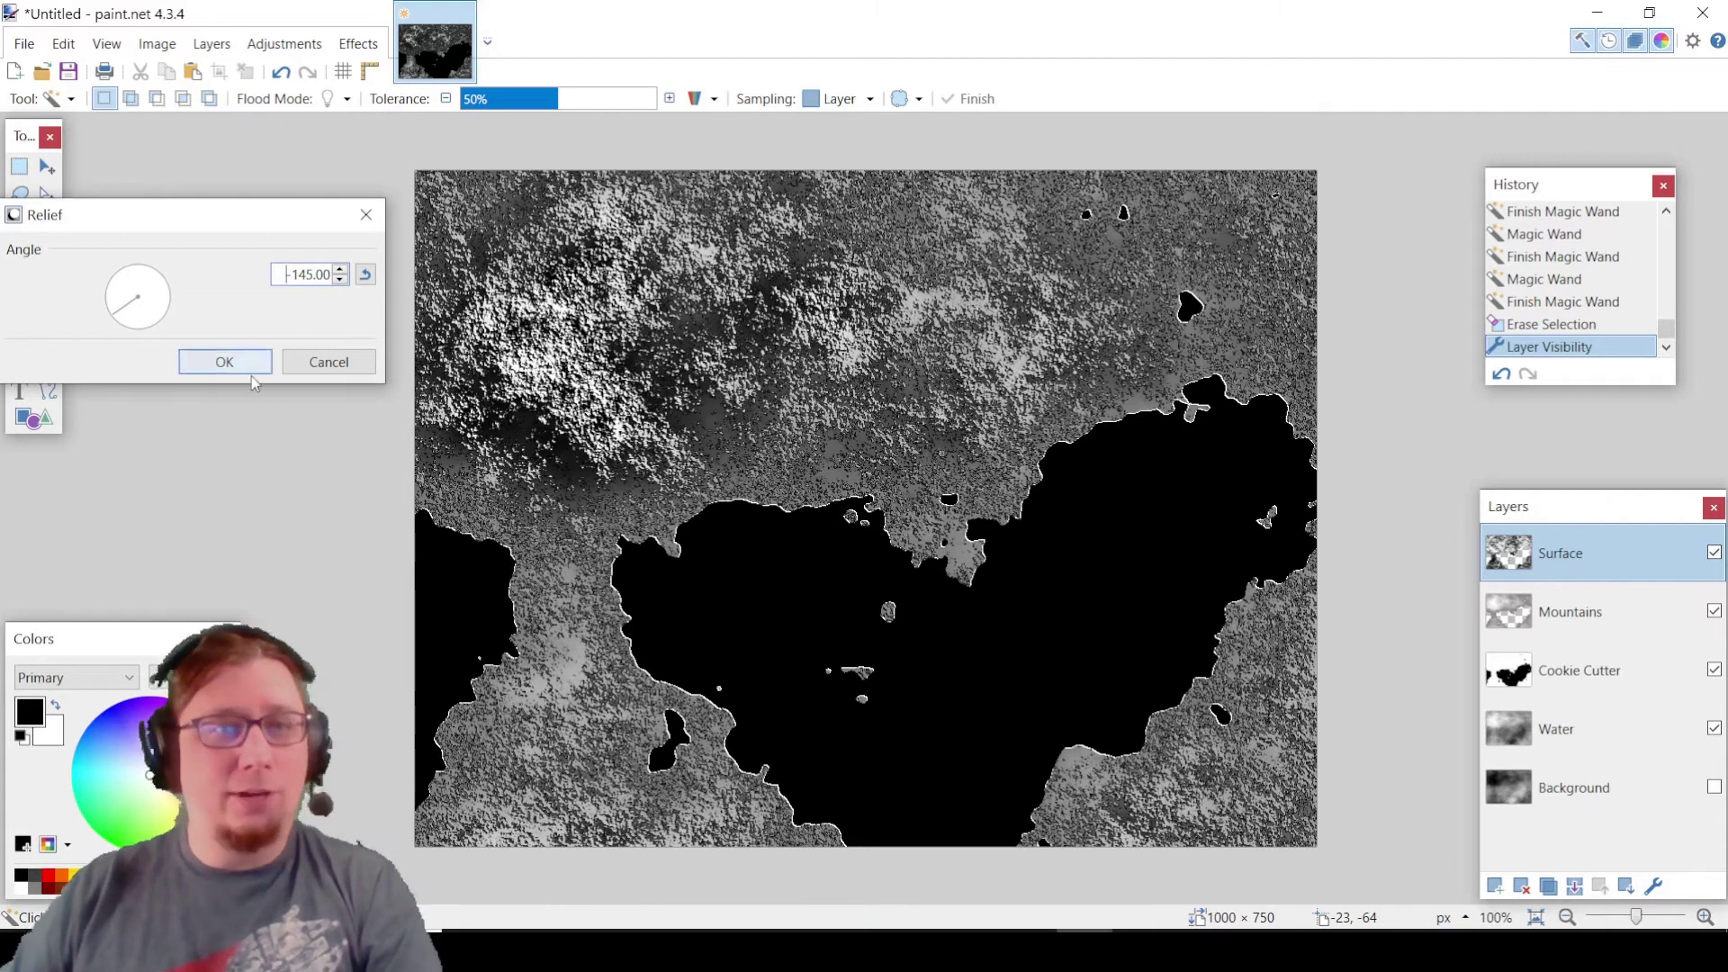
pyautogui.click(224, 362)
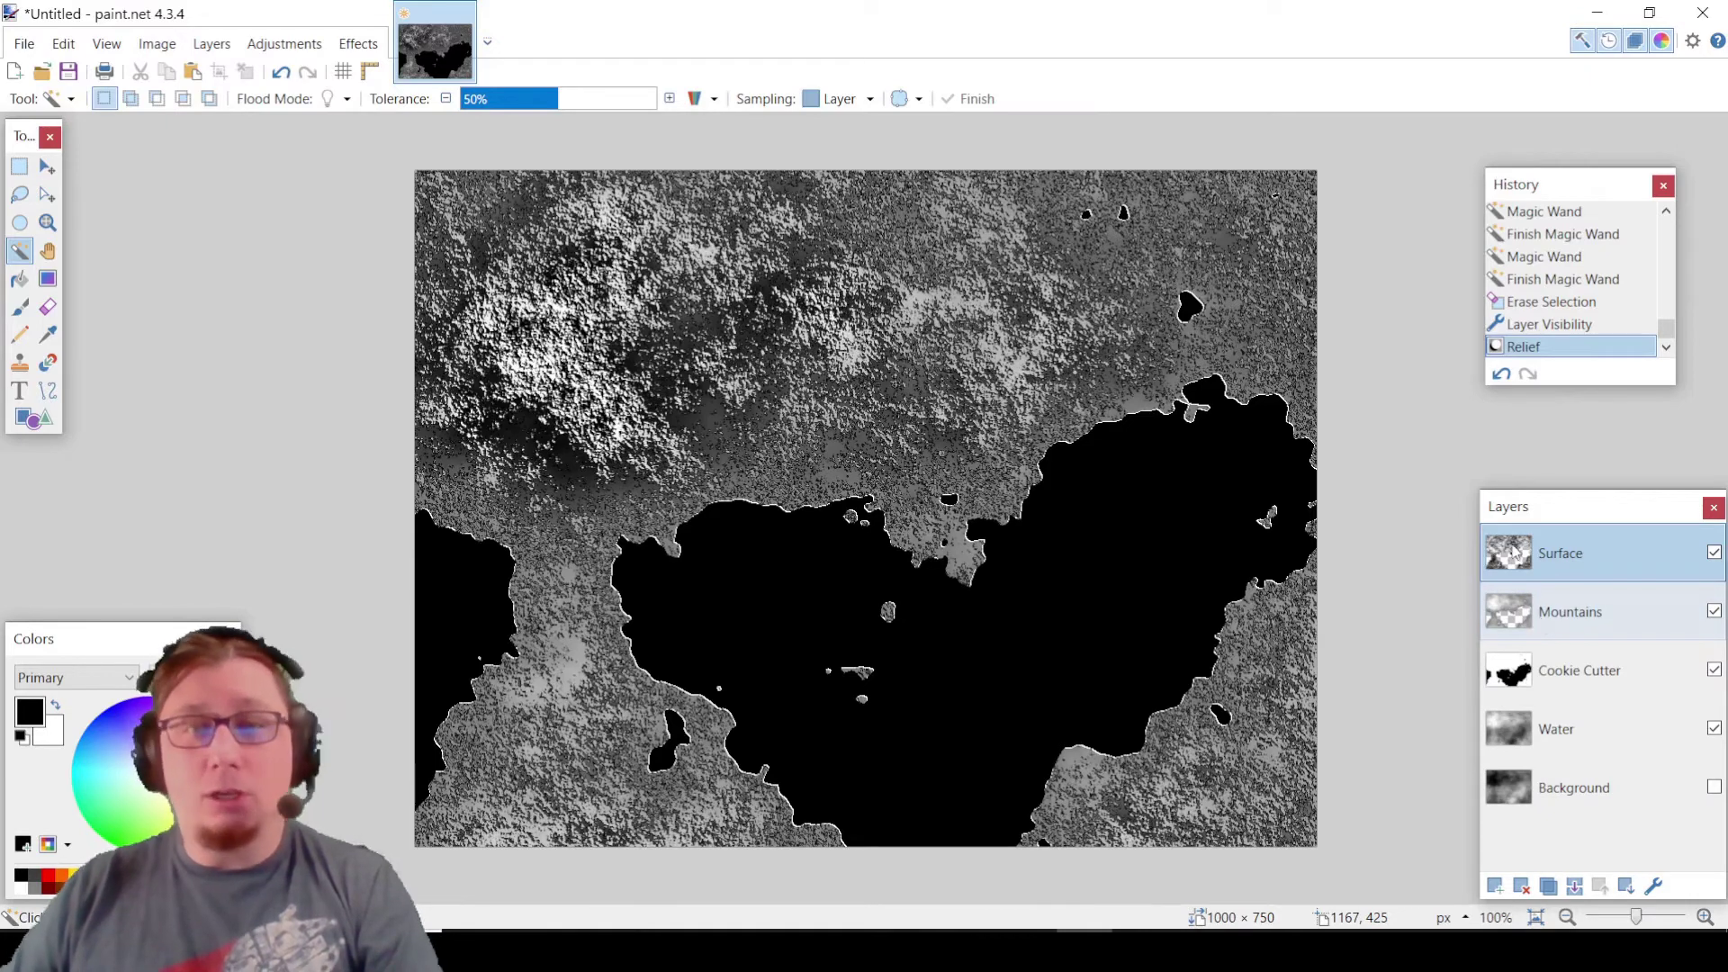
# - Merge Surface down into Mountains, then toggle Mountains visibility to compare the result
pyautogui.click(1575, 887)
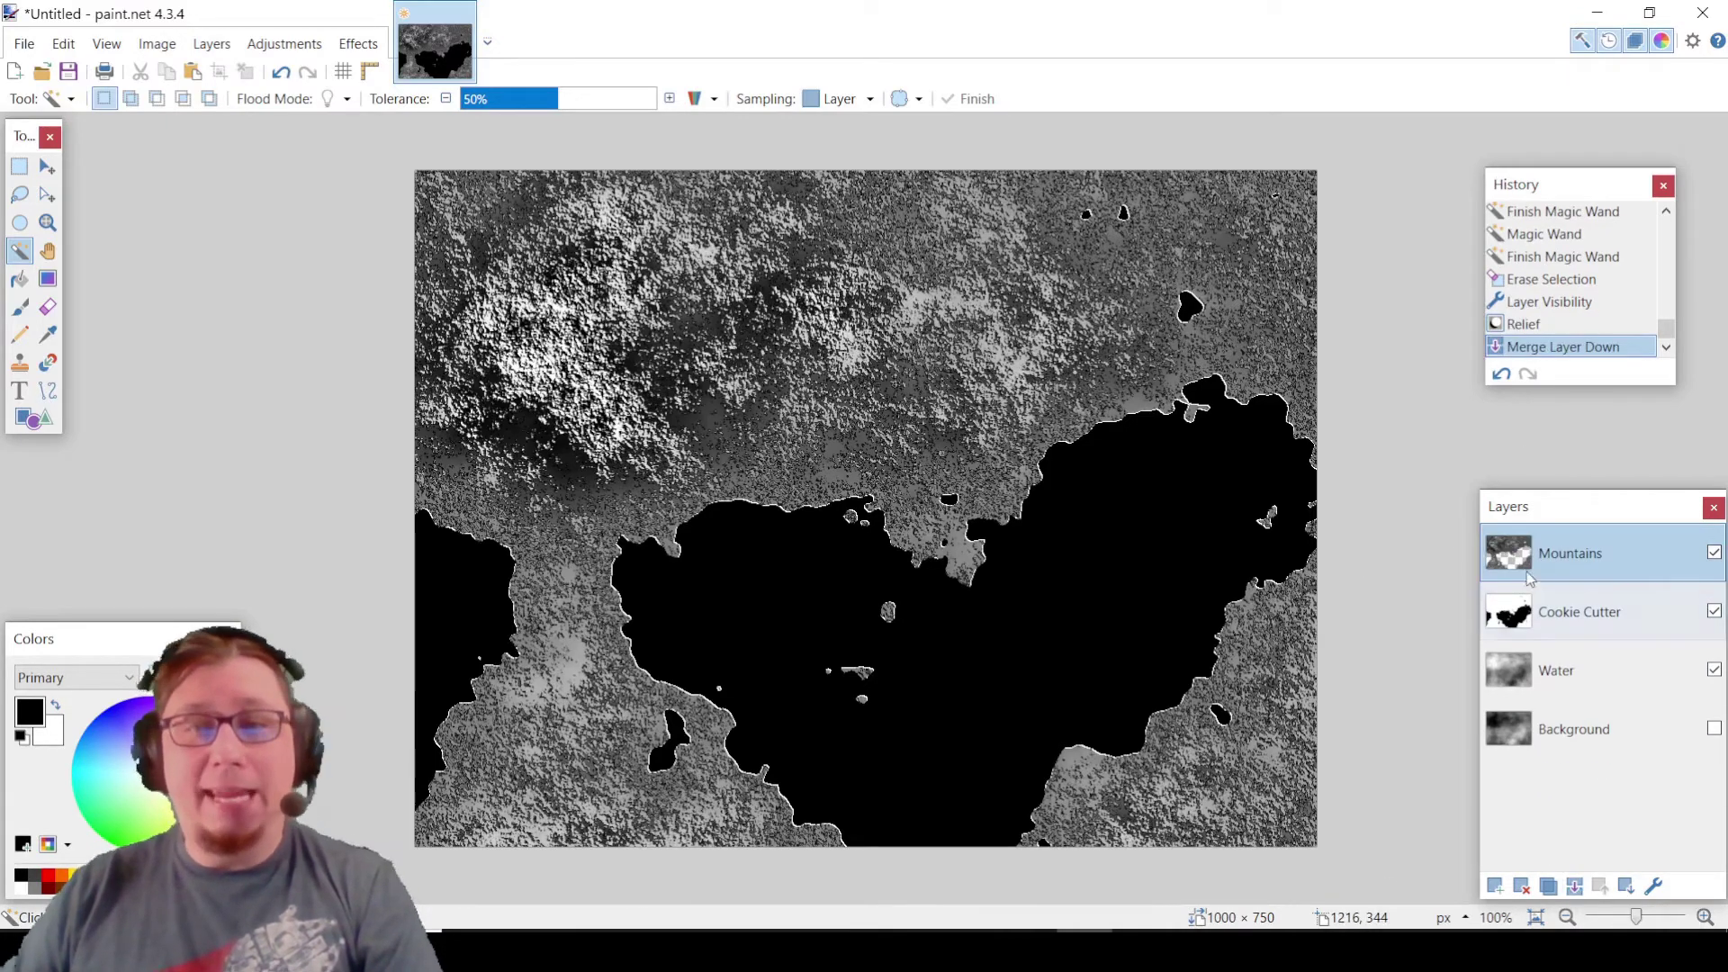
pyautogui.click(1714, 555)
pyautogui.click(1714, 555)
pyautogui.click(1714, 554)
pyautogui.click(1715, 554)
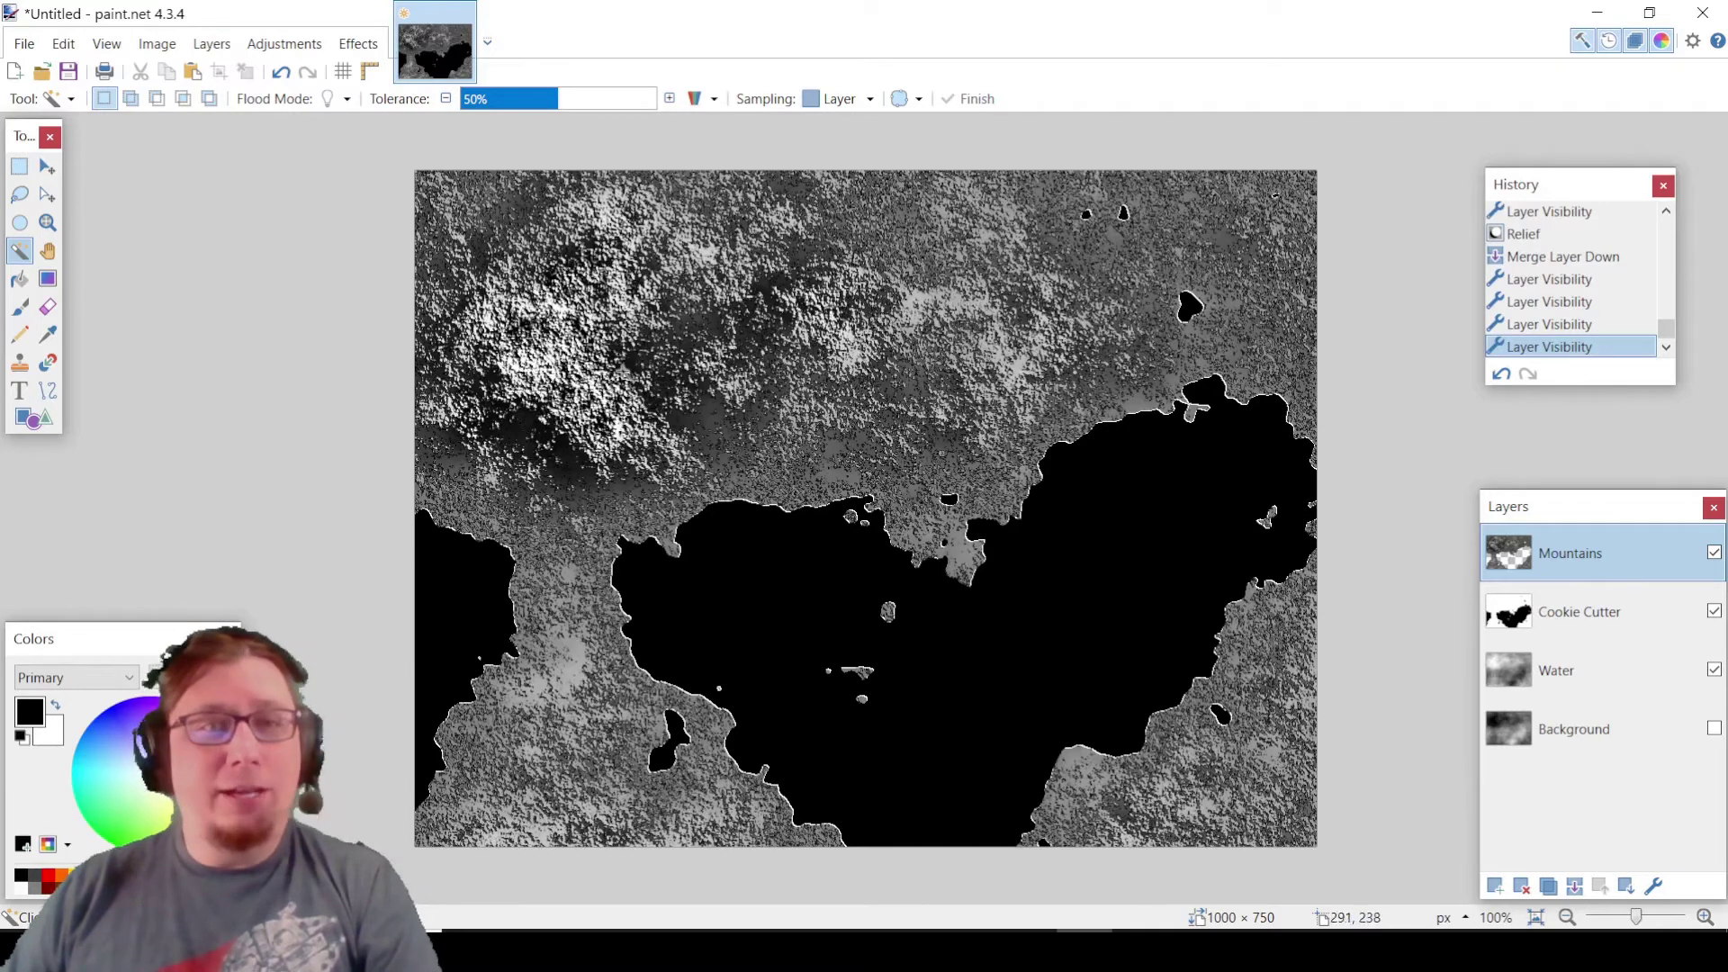
# - Apply the Sepia adjustment to the Mountains layer so the terrain turns brown
pyautogui.click(280, 47)
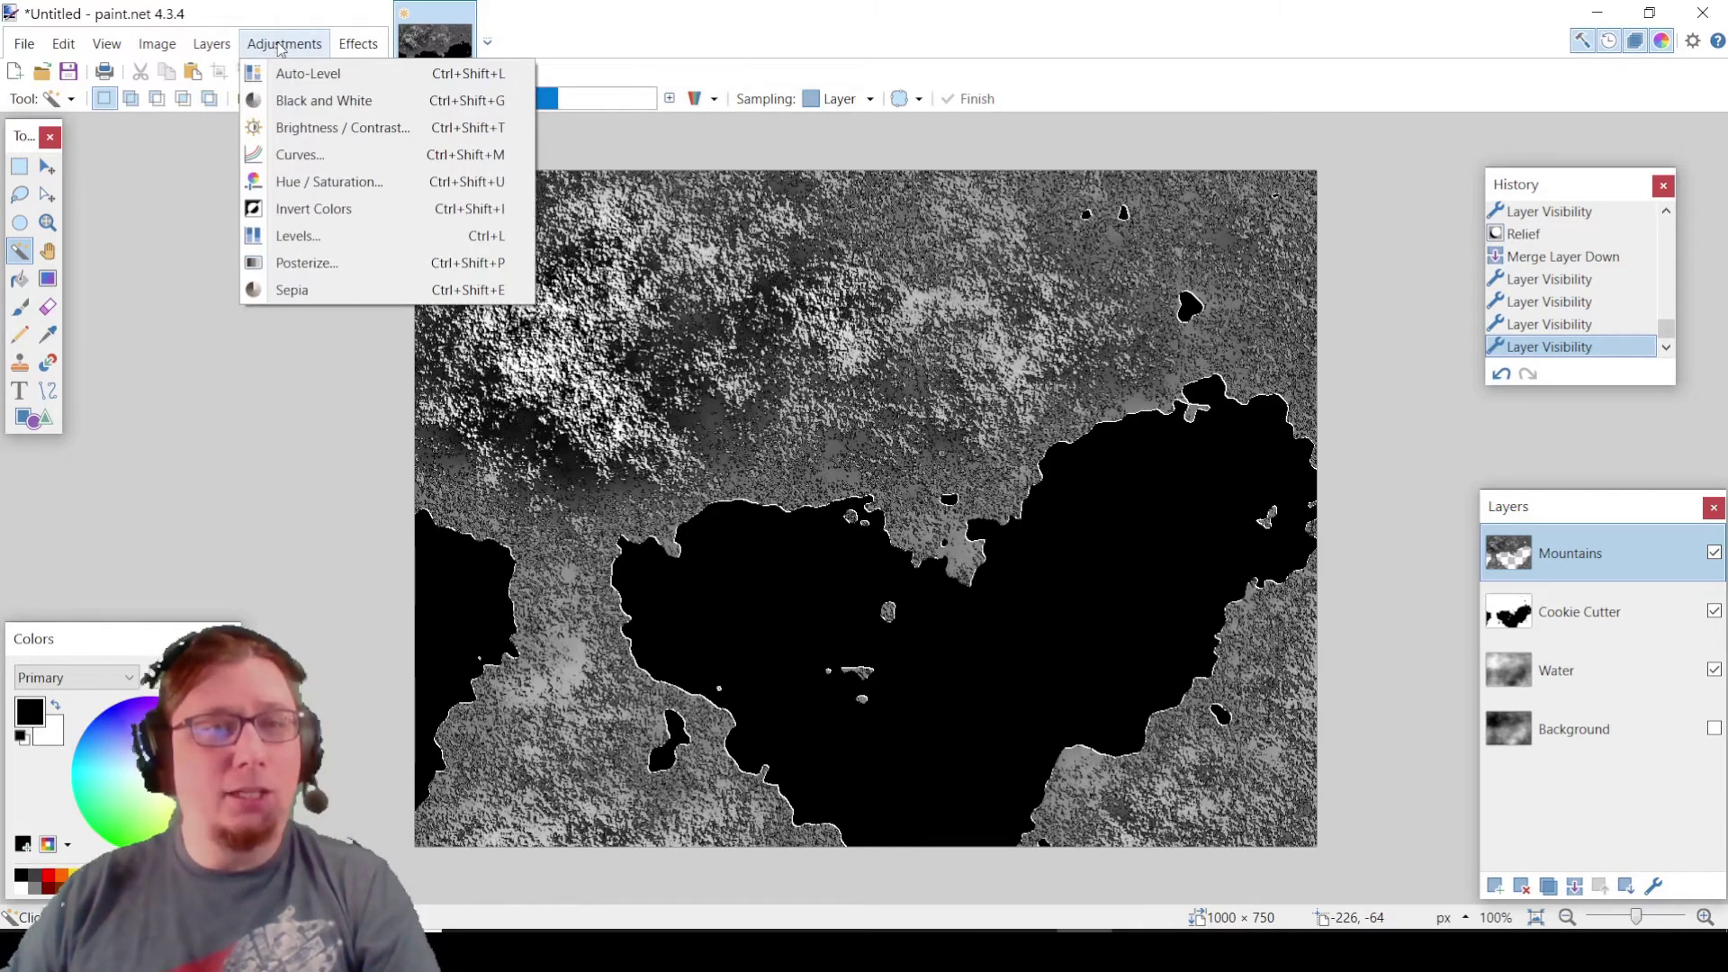
pyautogui.click(309, 286)
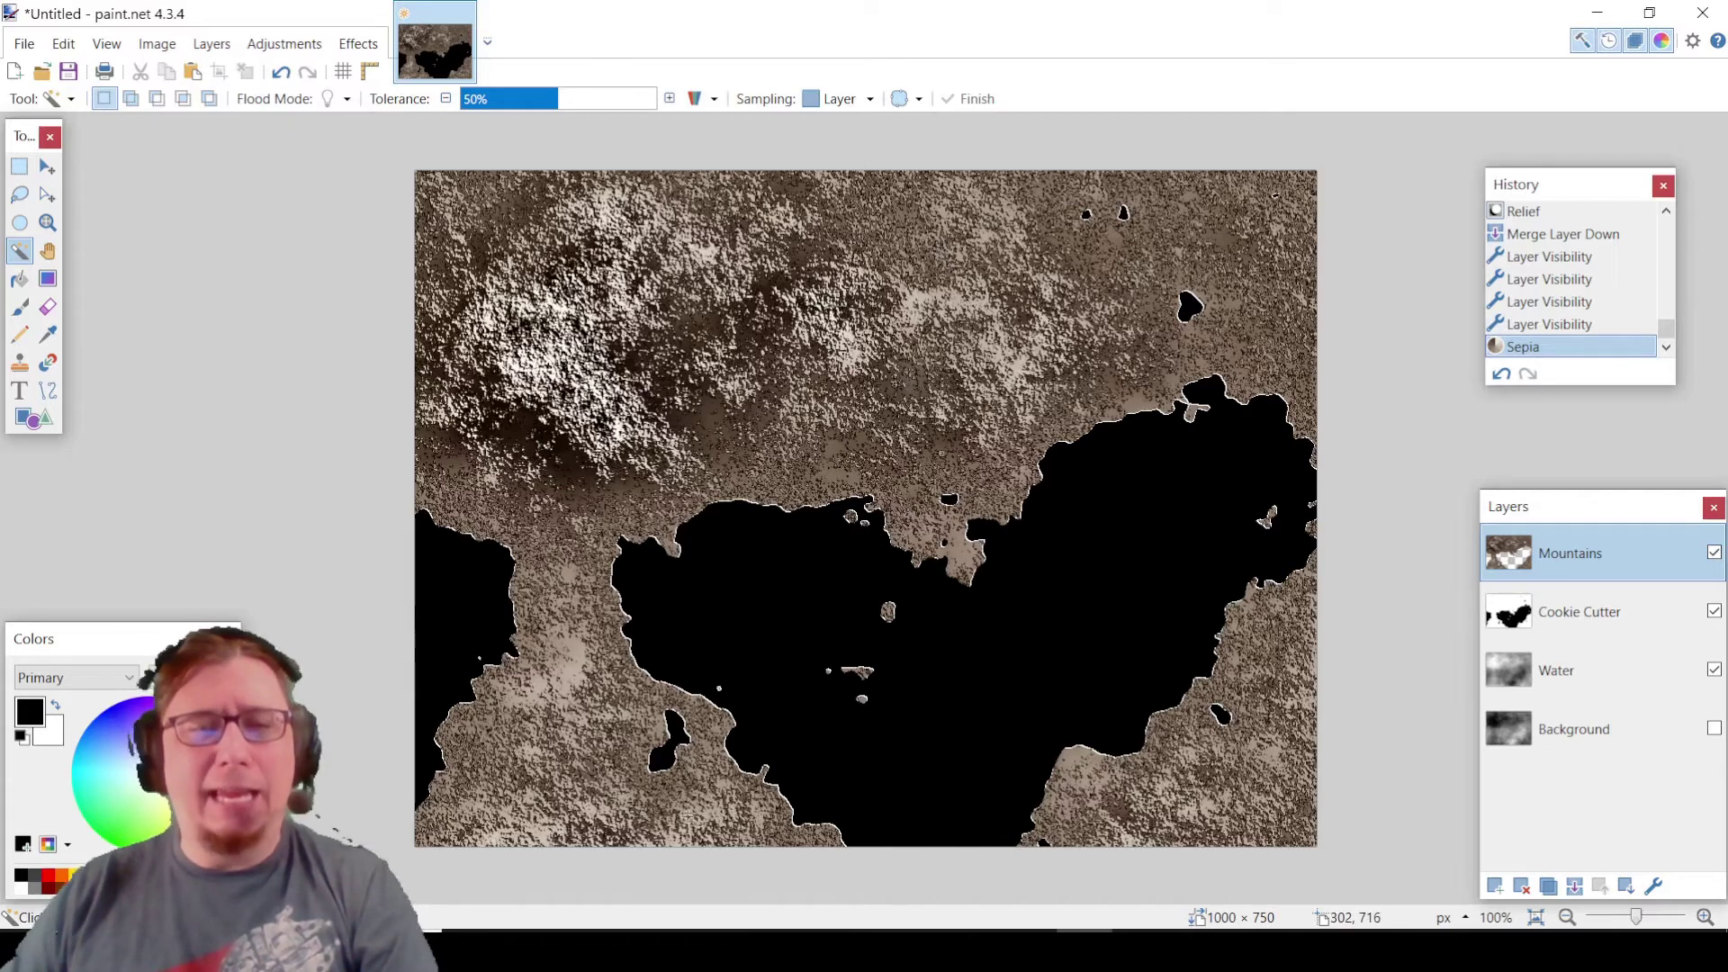
# - Duplicate the Mountains layer and set the copy's blend mode to Overlay
pyautogui.click(1549, 886)
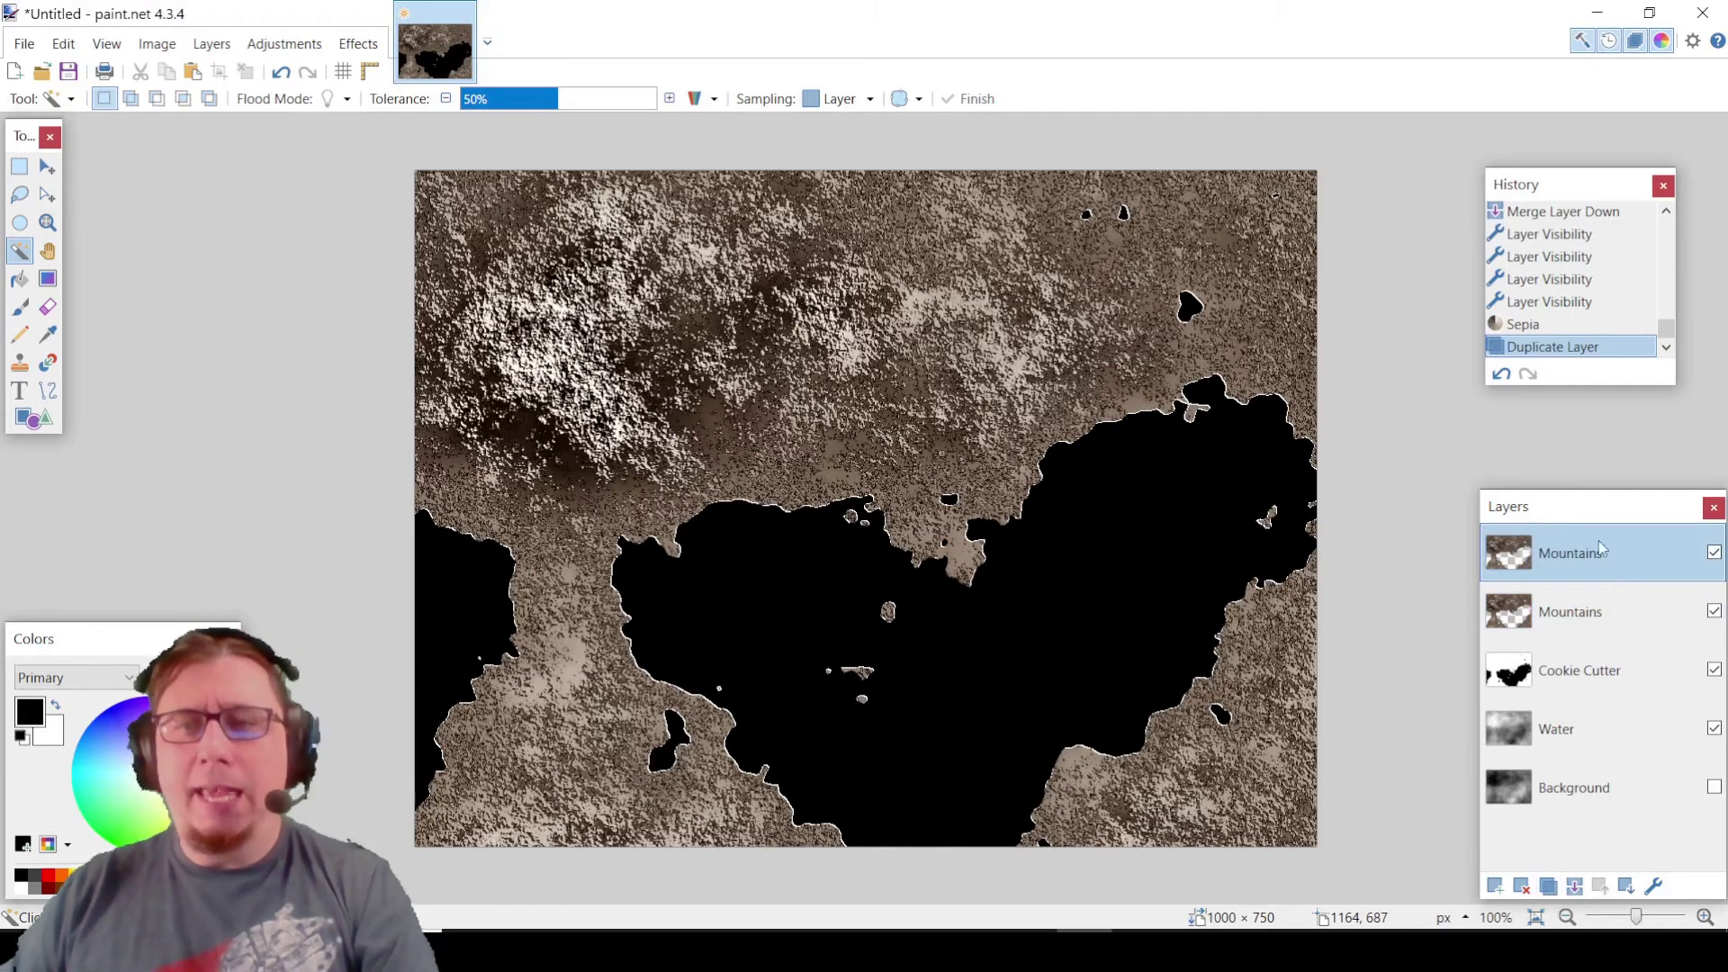
pyautogui.click(1653, 886)
pyautogui.click(783, 489)
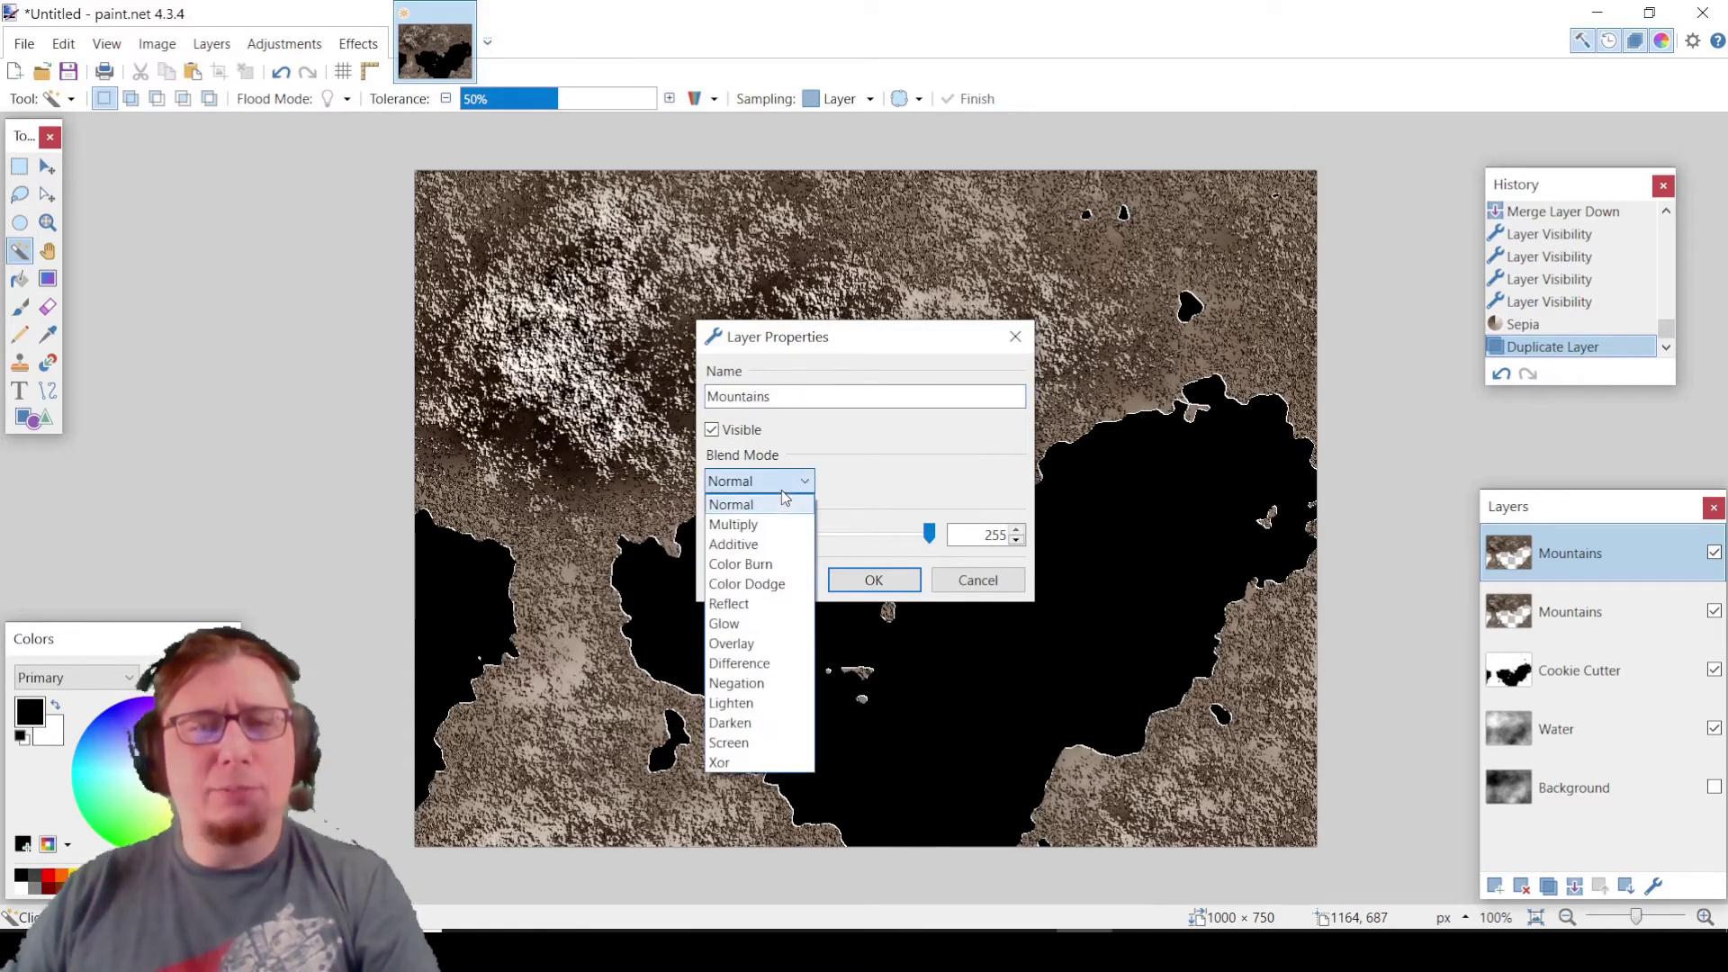
pyautogui.click(768, 642)
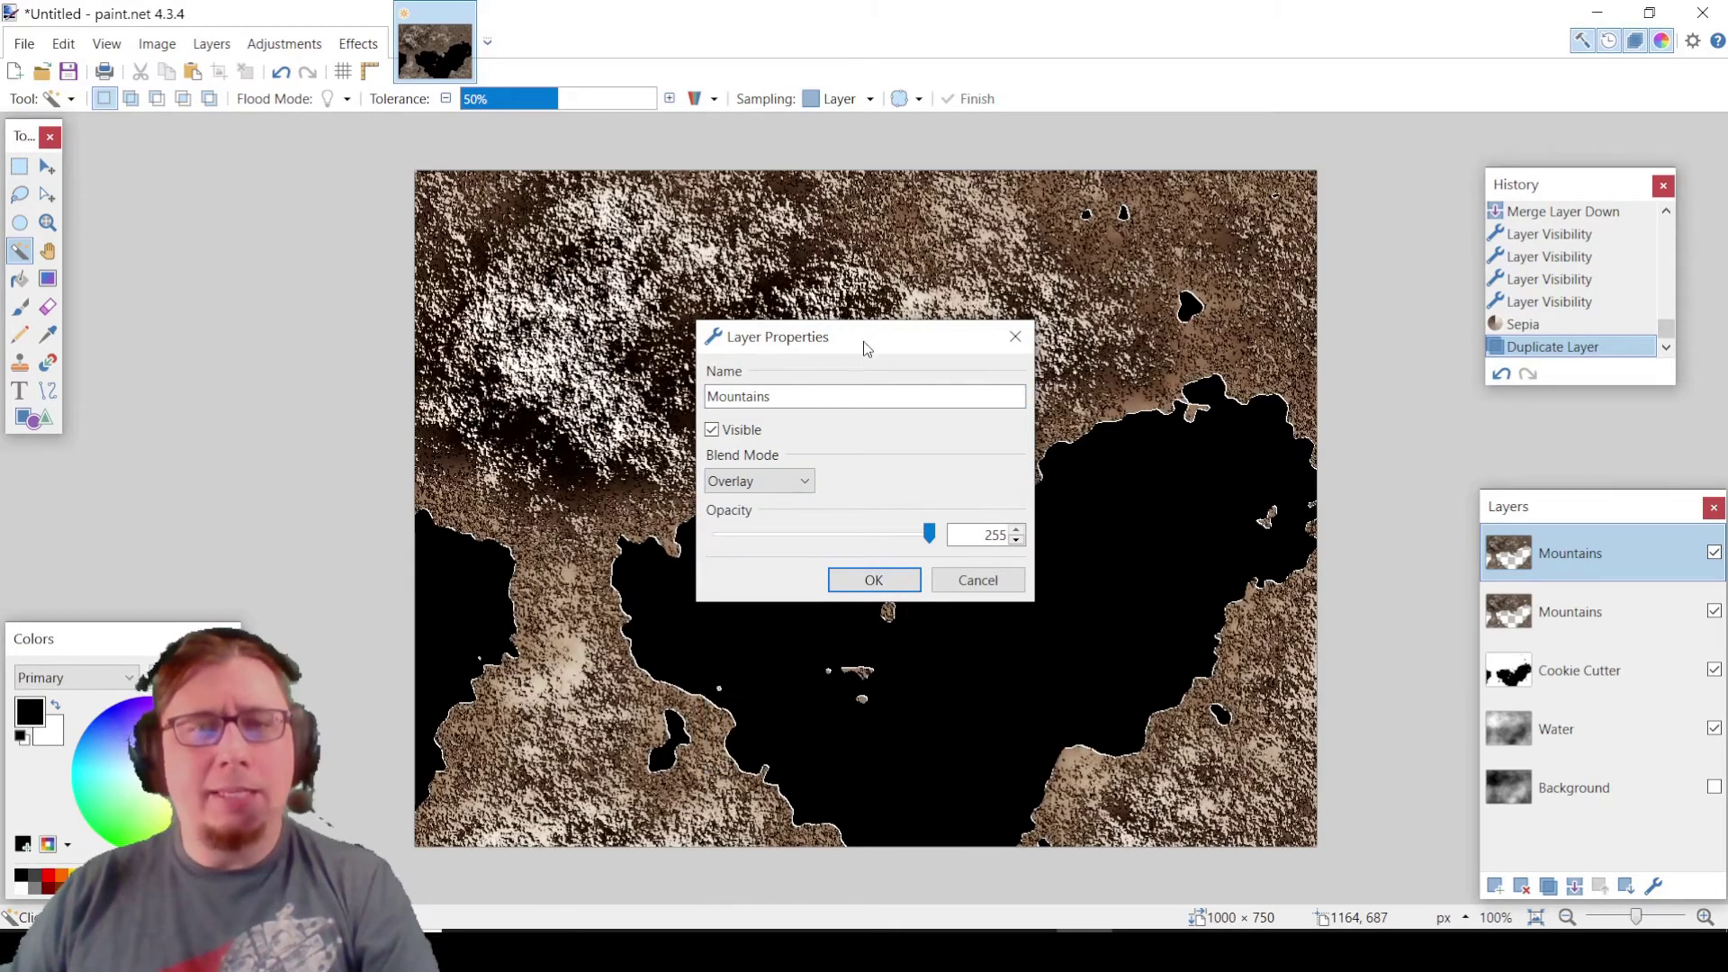
pyautogui.moveTo(868, 341); pyautogui.dragTo(255, 178)
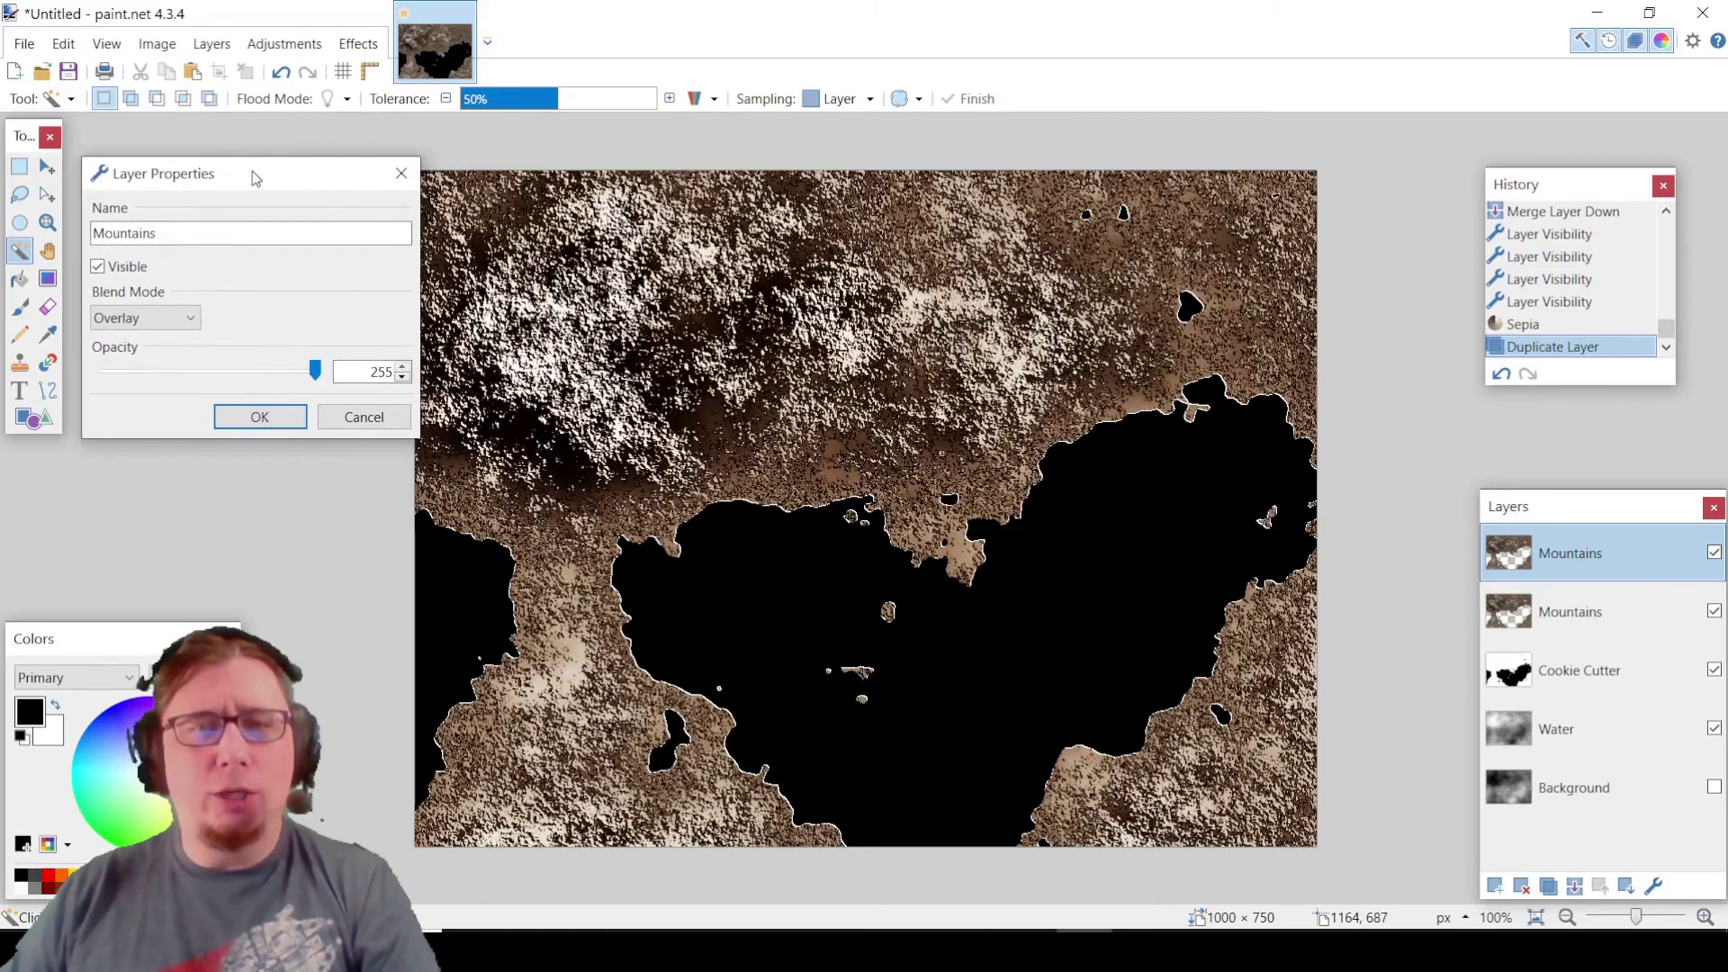
pyautogui.click(278, 423)
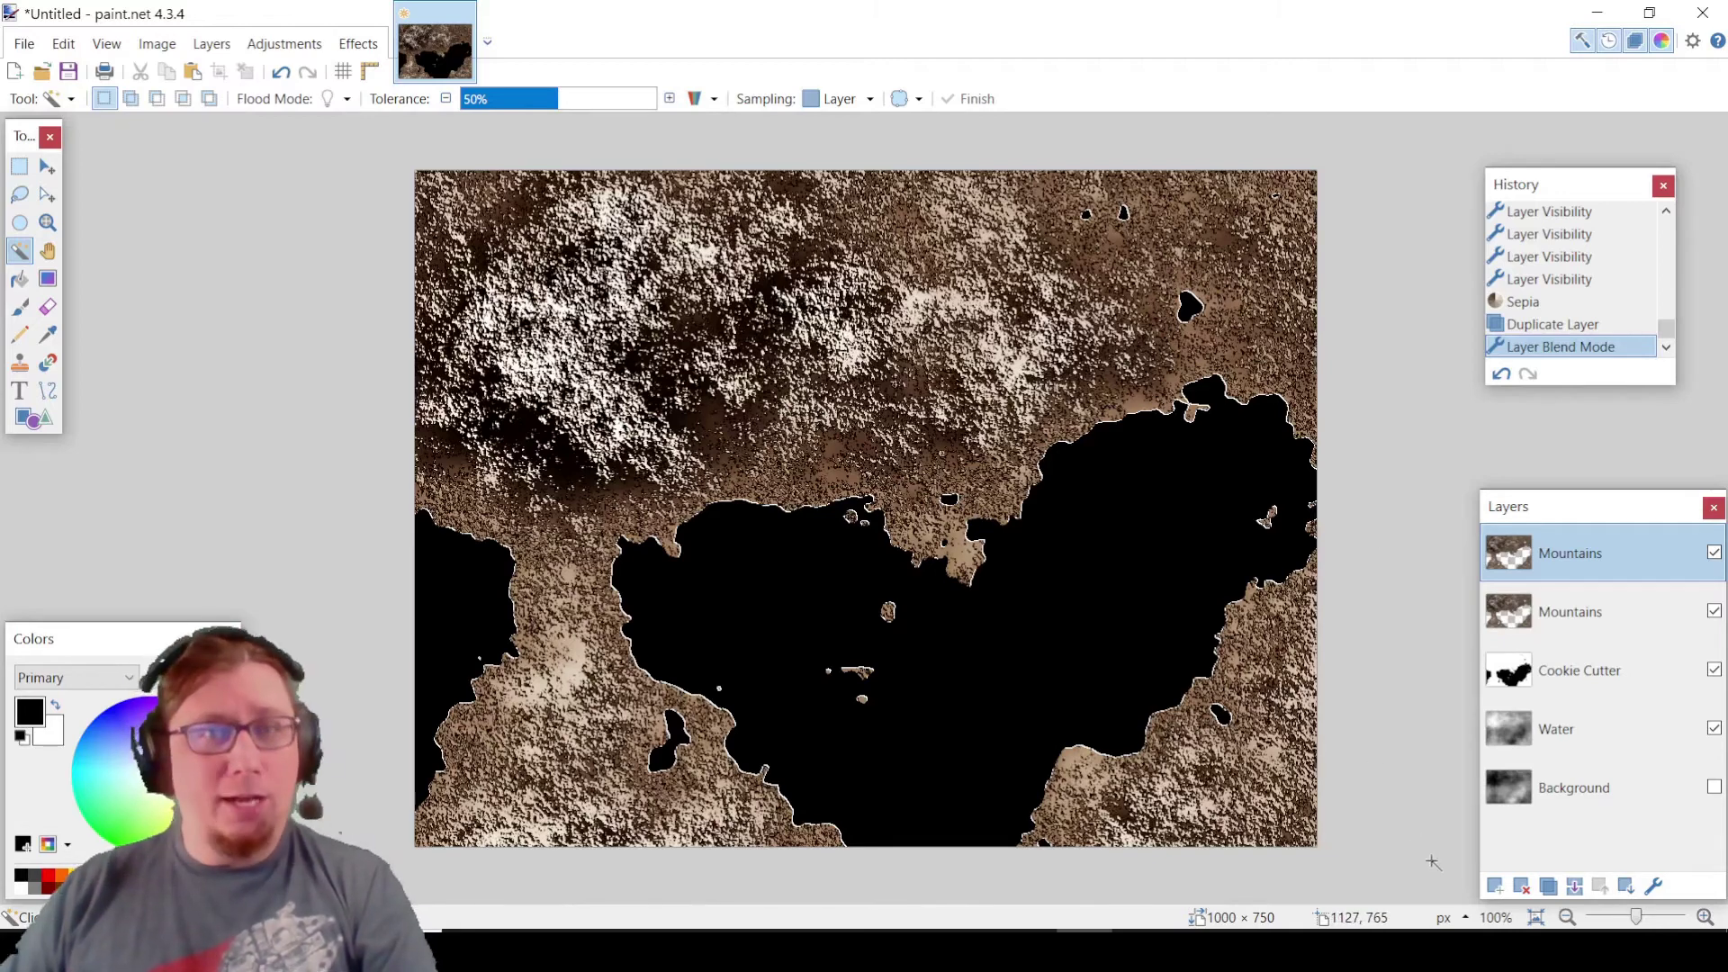
# - Add a new layer named Trees with its blend mode set to Overlay
pyautogui.click(1496, 887)
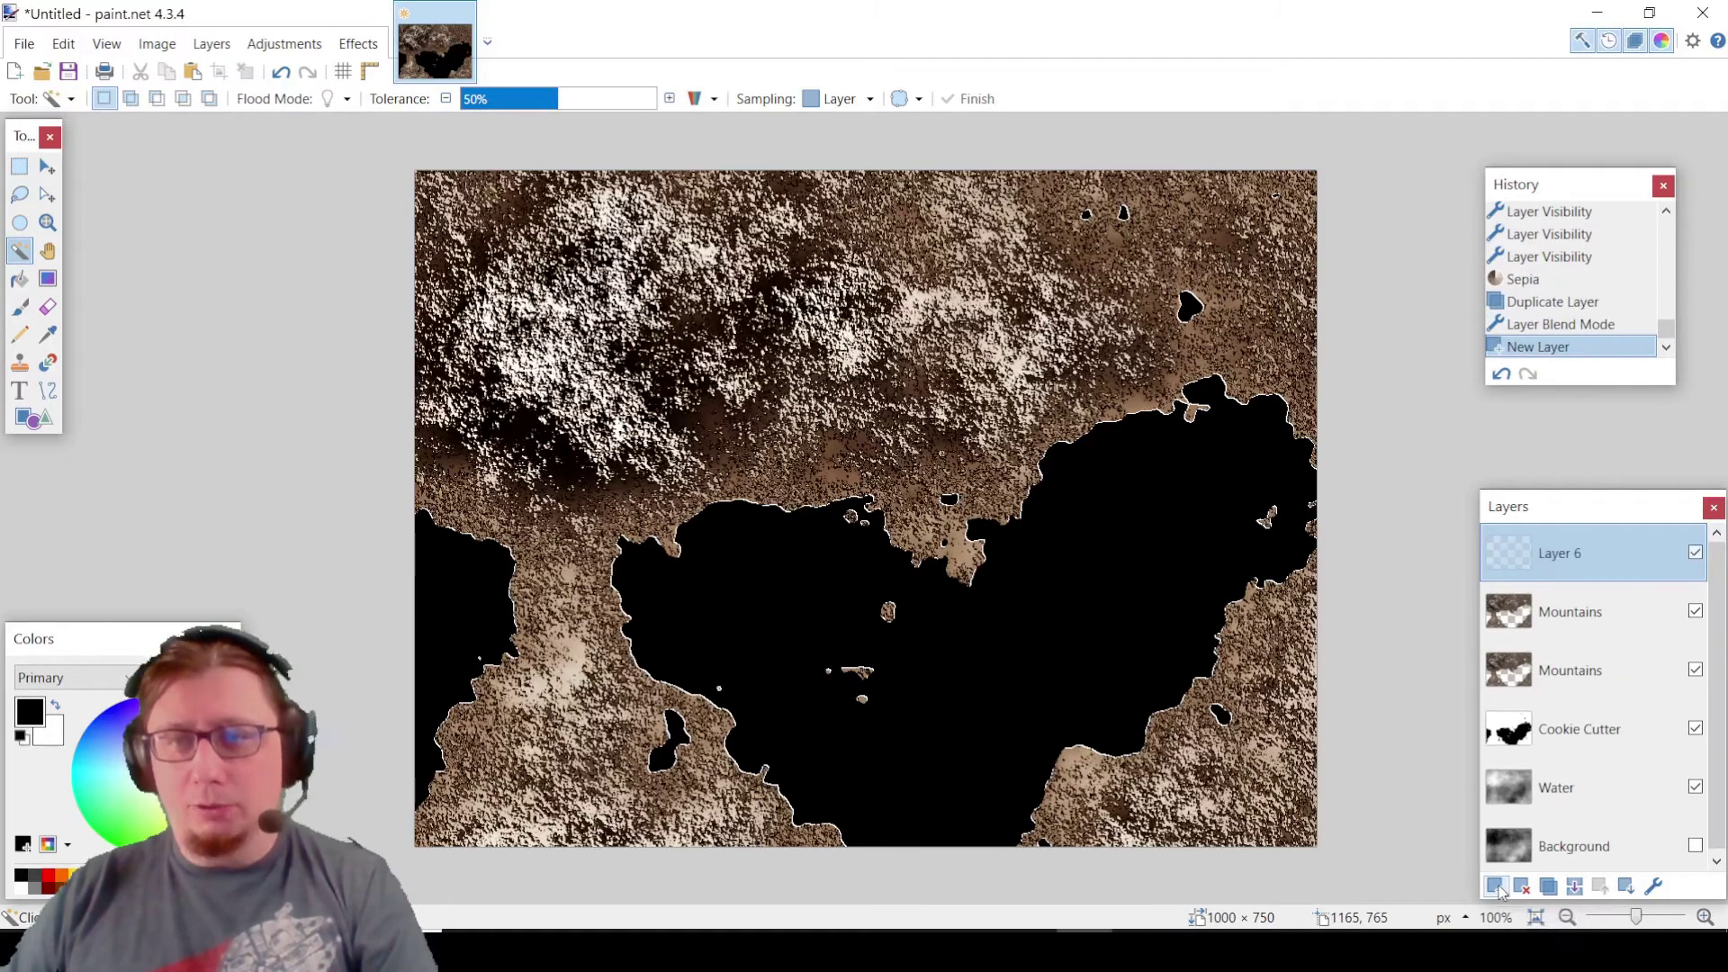
pyautogui.click(1653, 887)
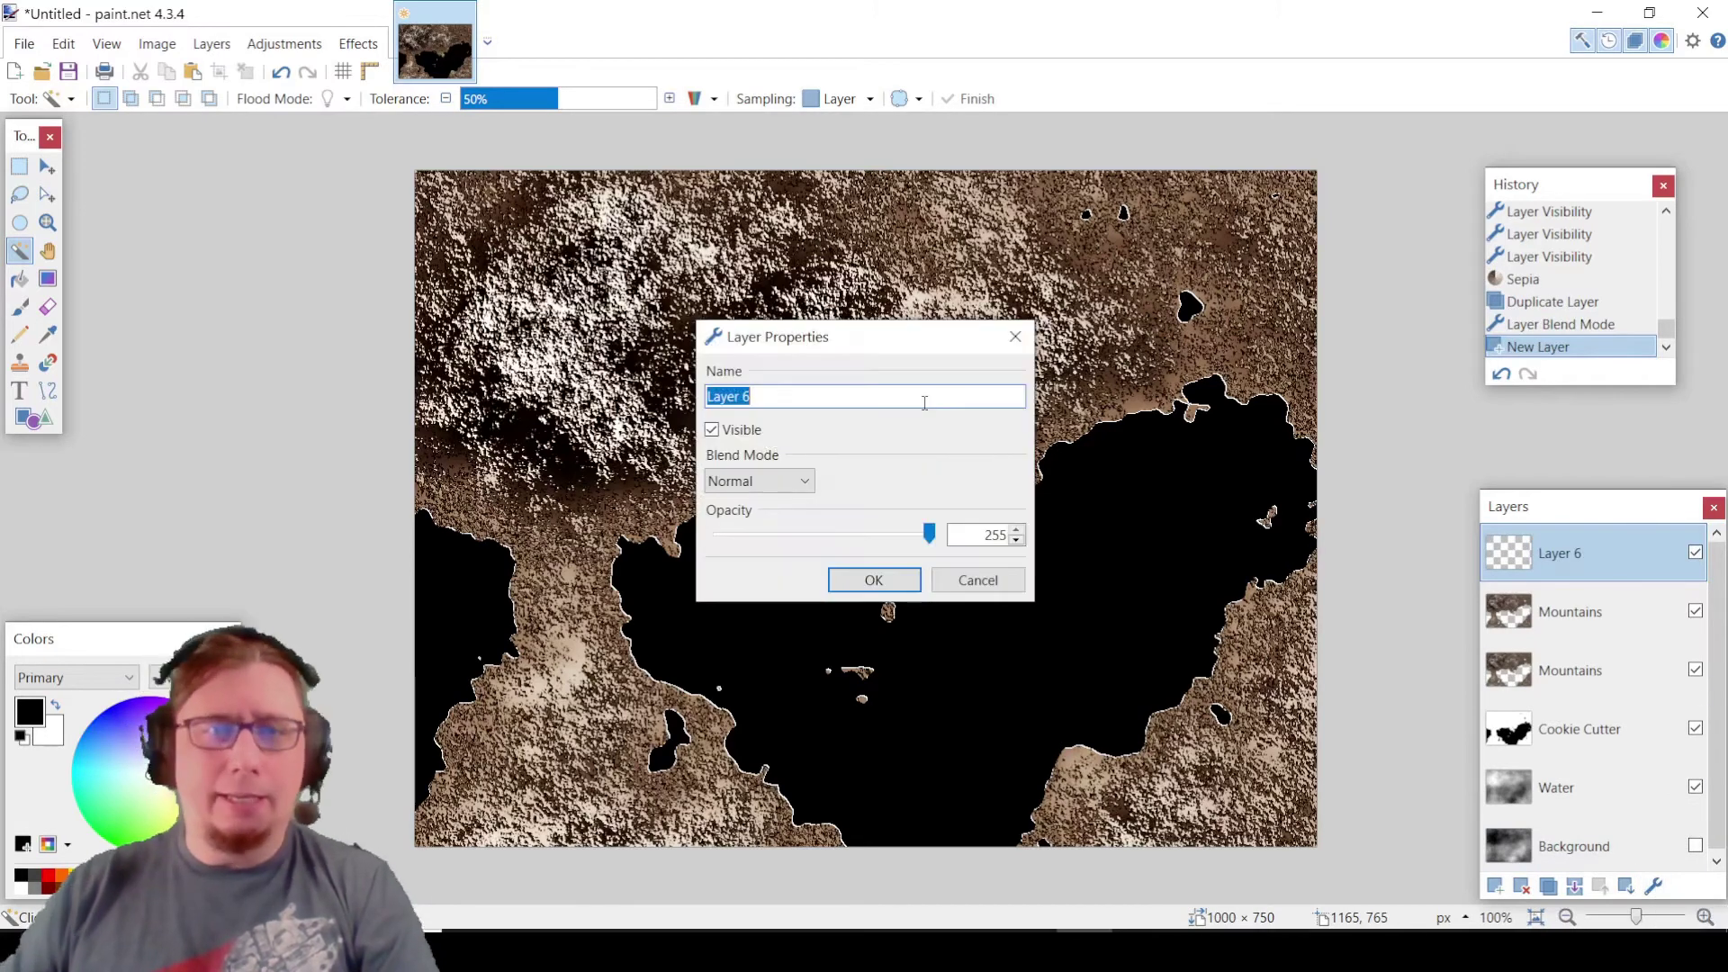
pyautogui.write('Trees')
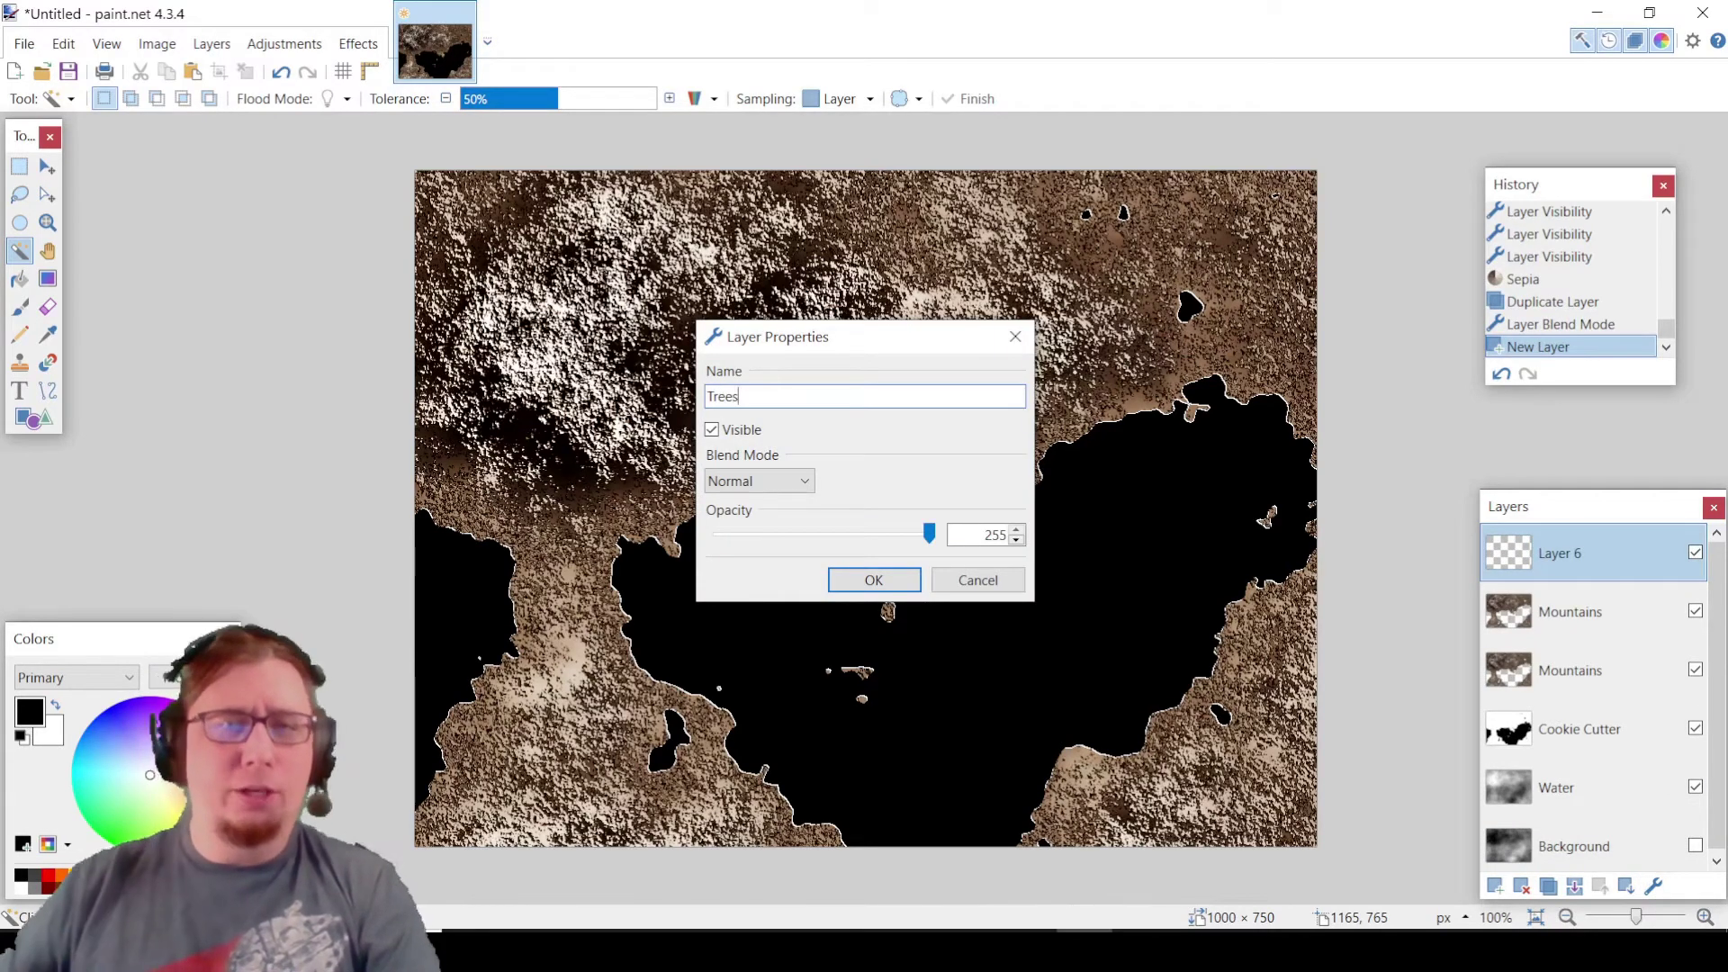
pyautogui.click(790, 484)
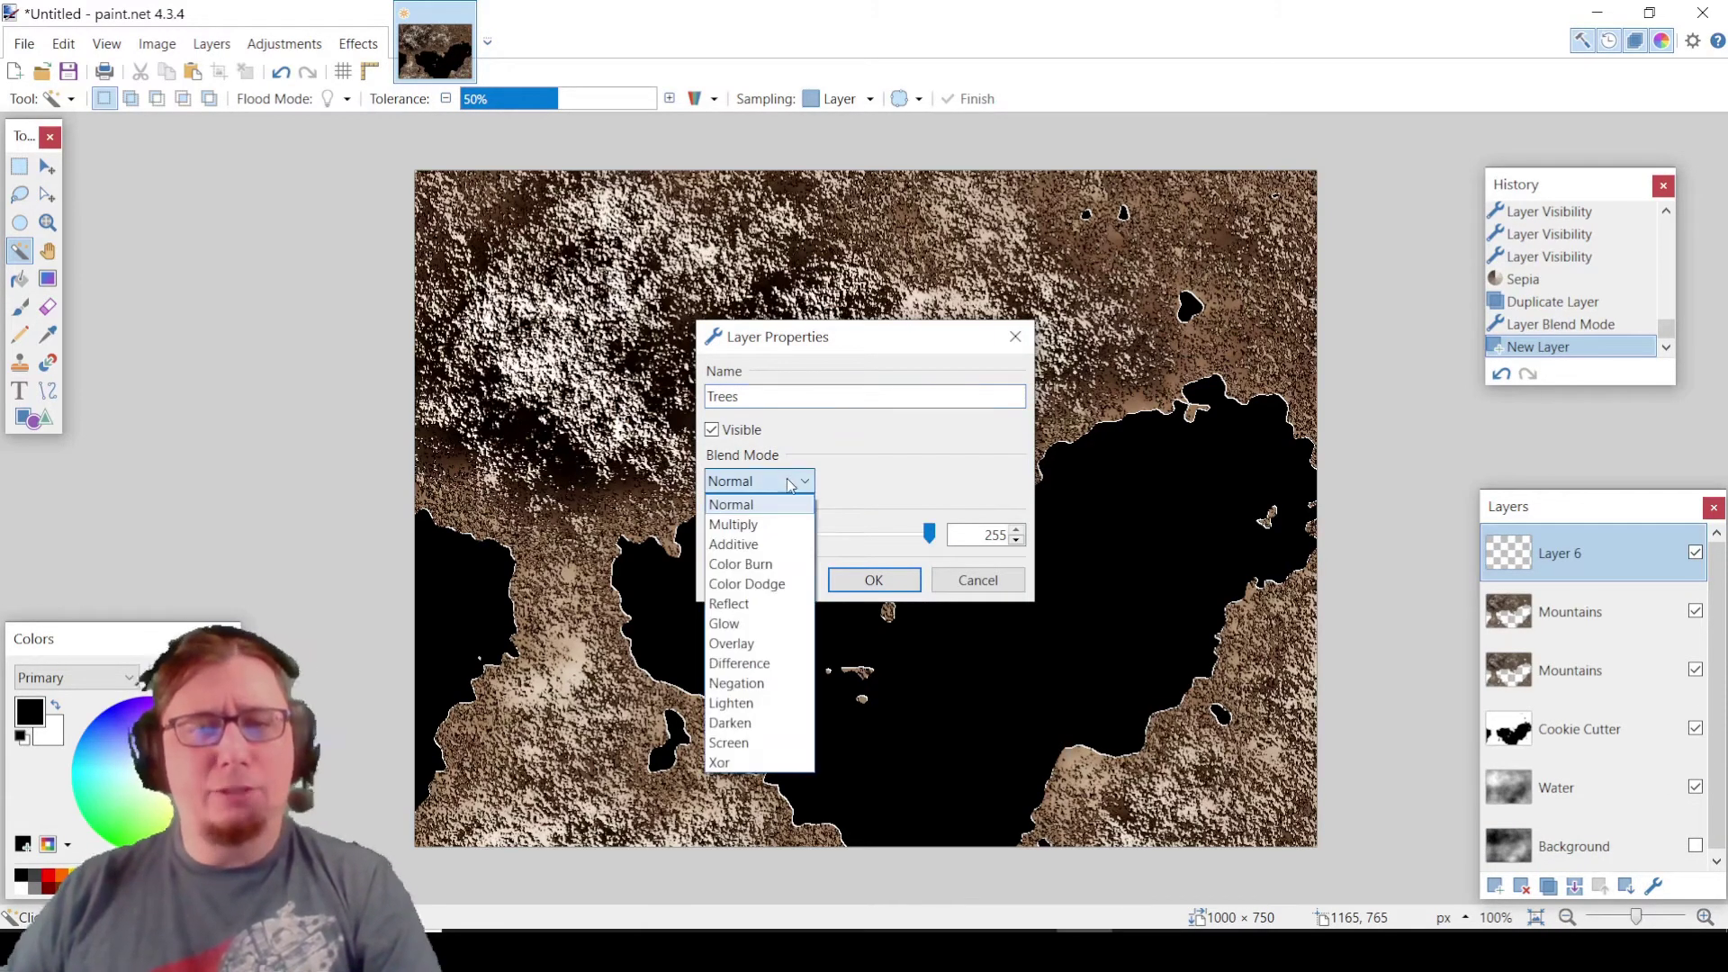
pyautogui.click(774, 644)
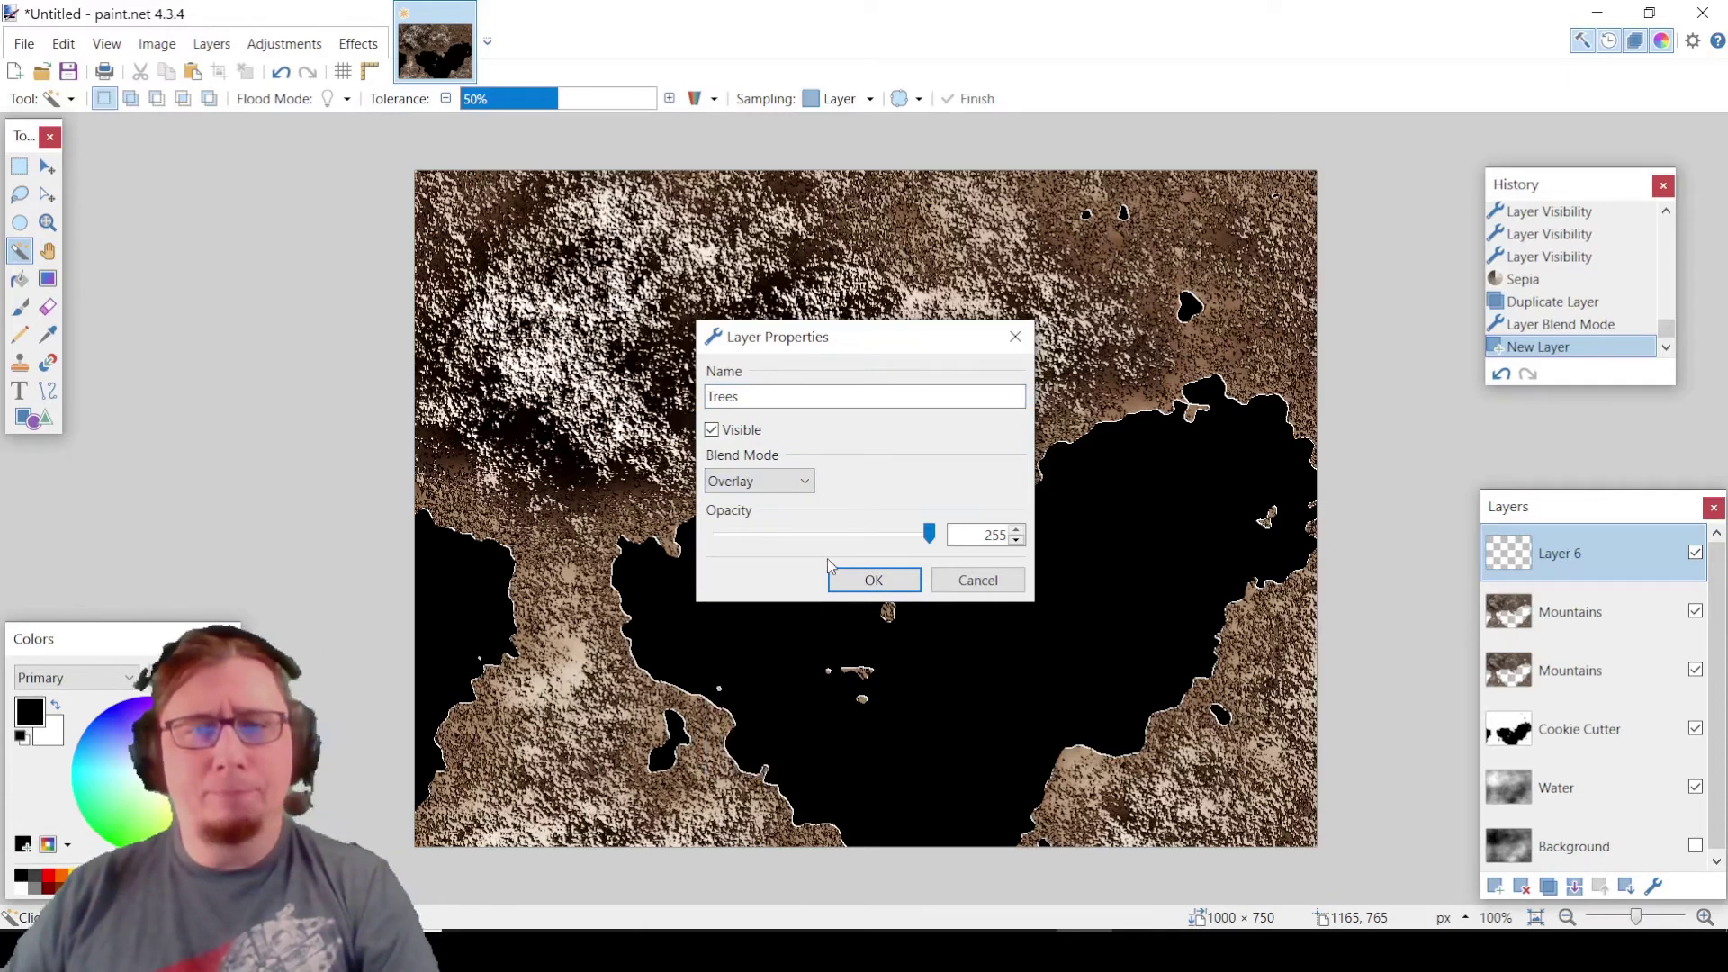
pyautogui.click(873, 579)
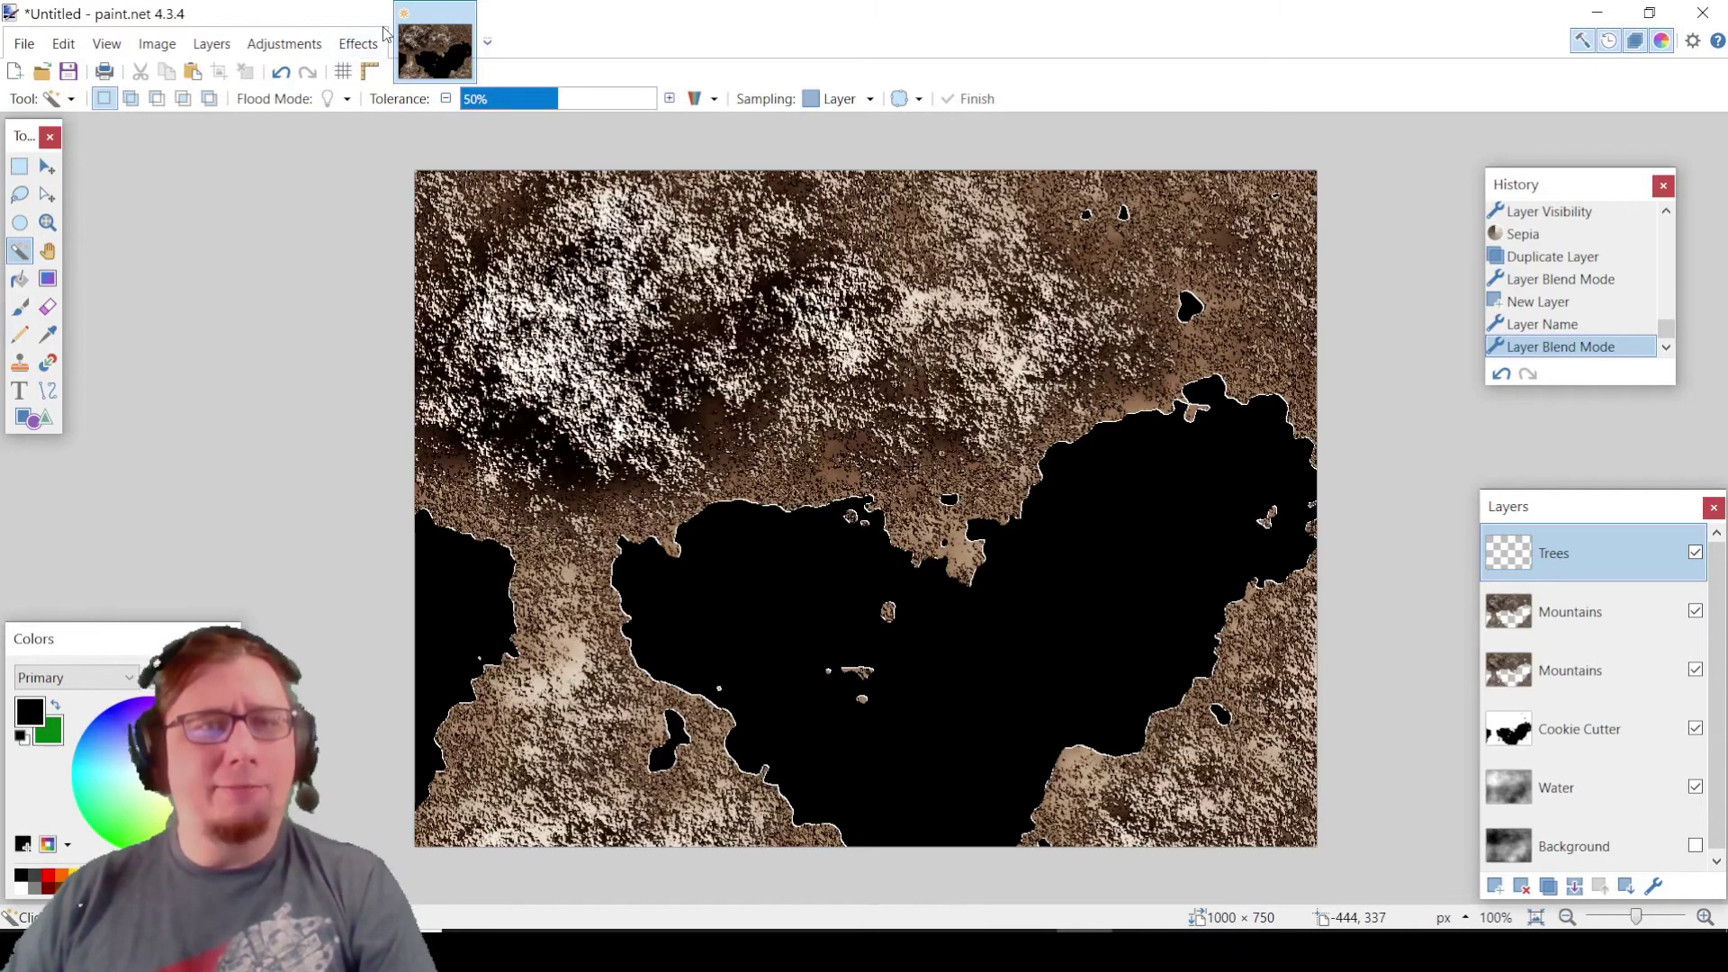
# - Render Clouds (scale 1000, roughness 1.00) on Trees, reseeding several times for a good pattern
pyautogui.click(352, 54)
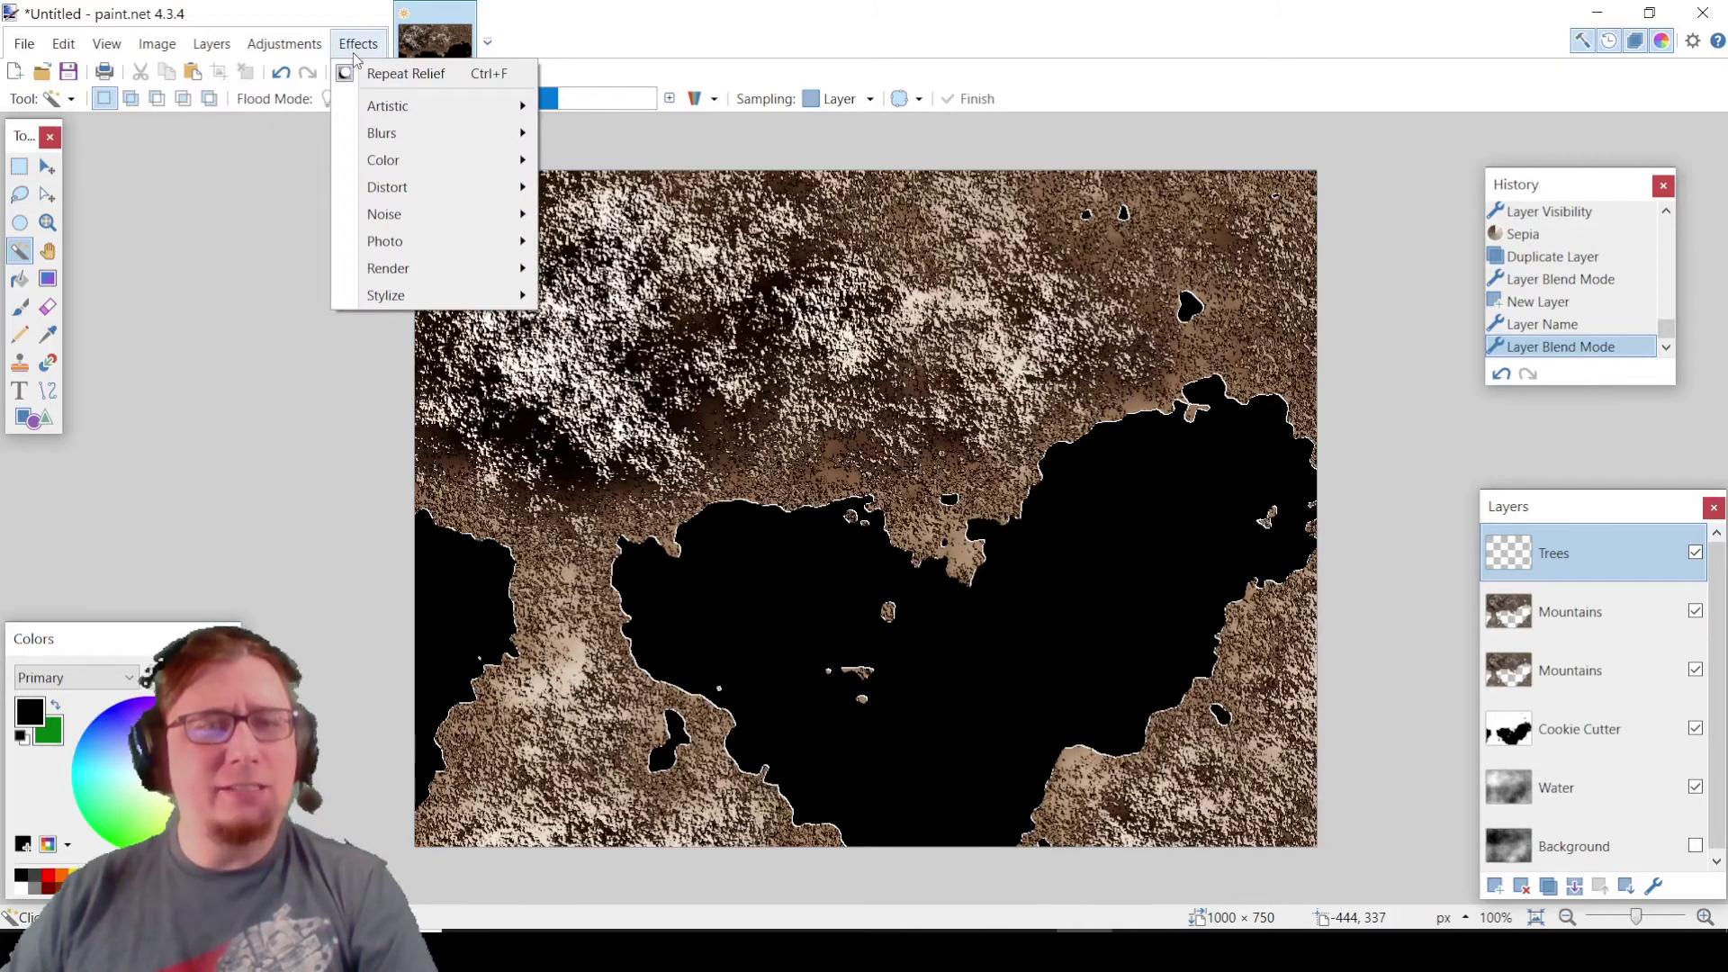
pyautogui.moveTo(437, 272)
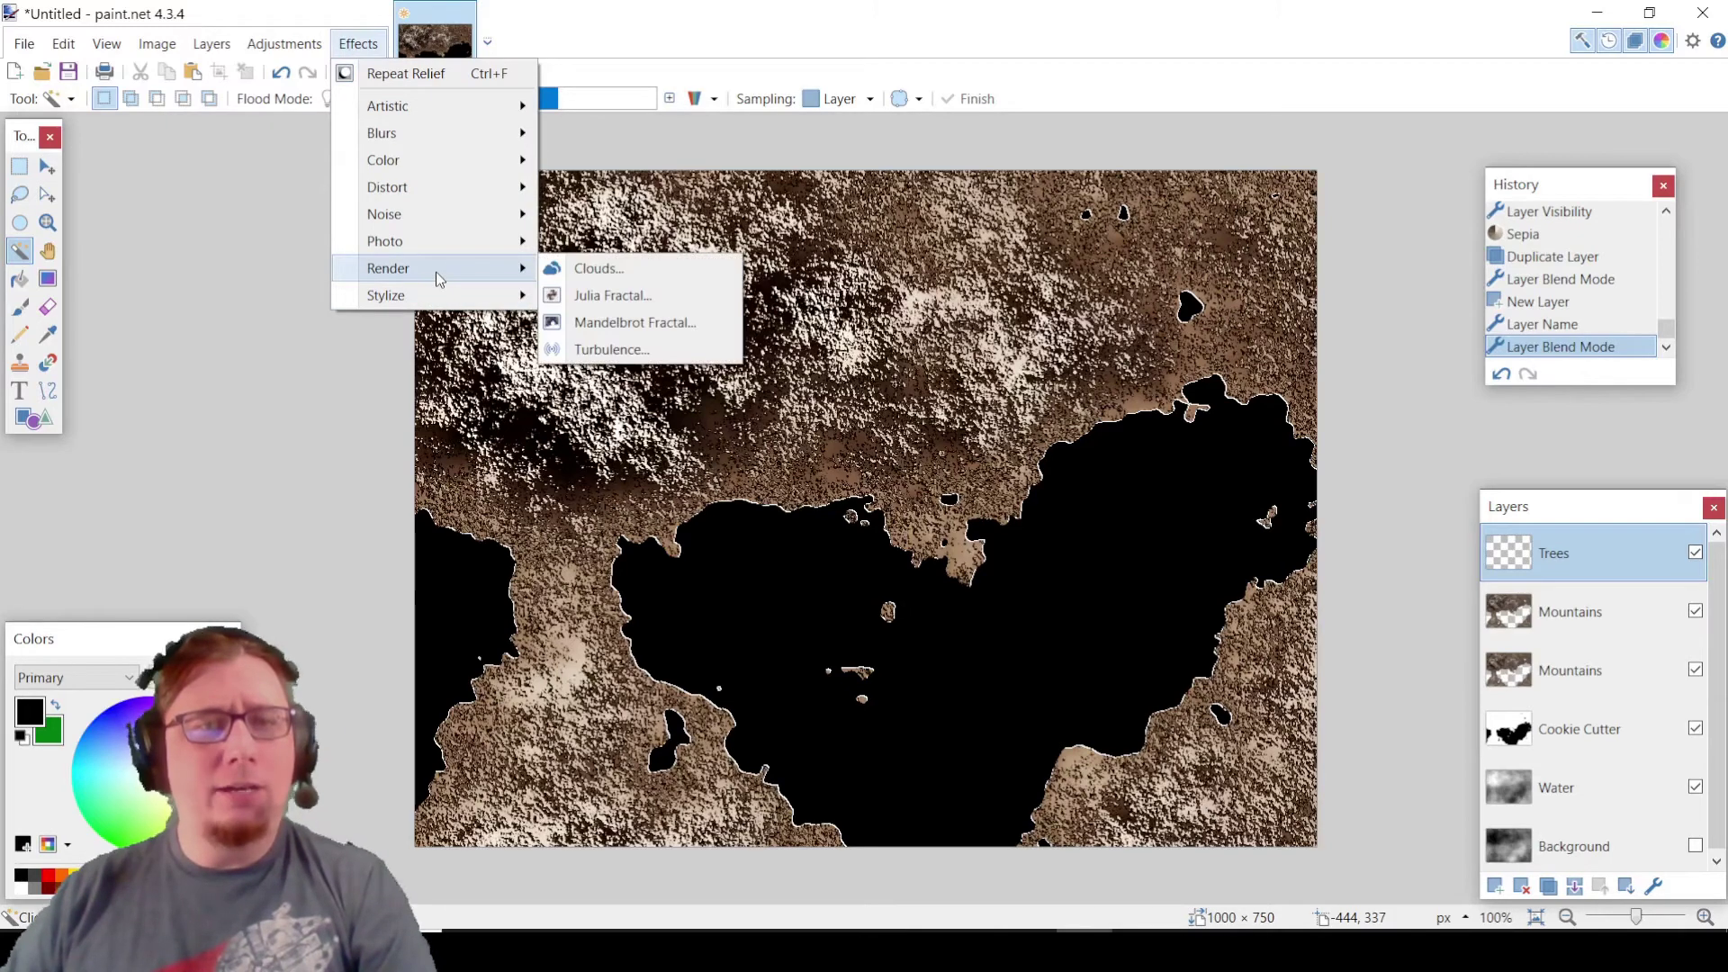
pyautogui.click(619, 282)
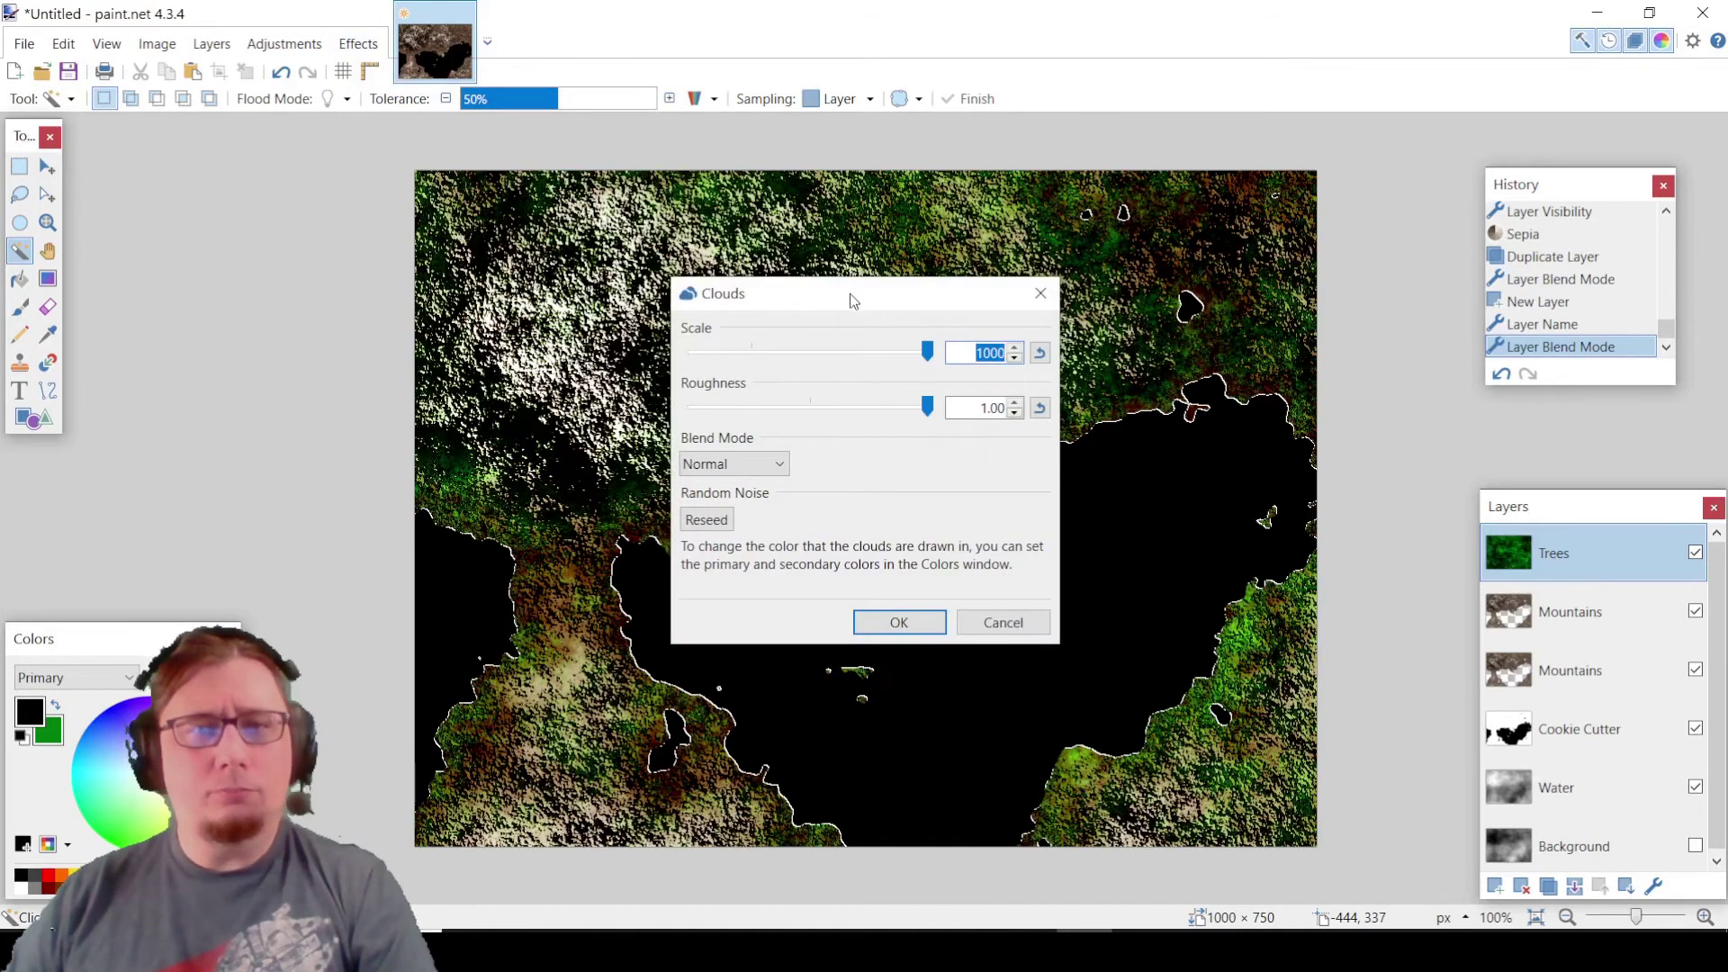
pyautogui.moveTo(849, 289); pyautogui.dragTo(180, 178)
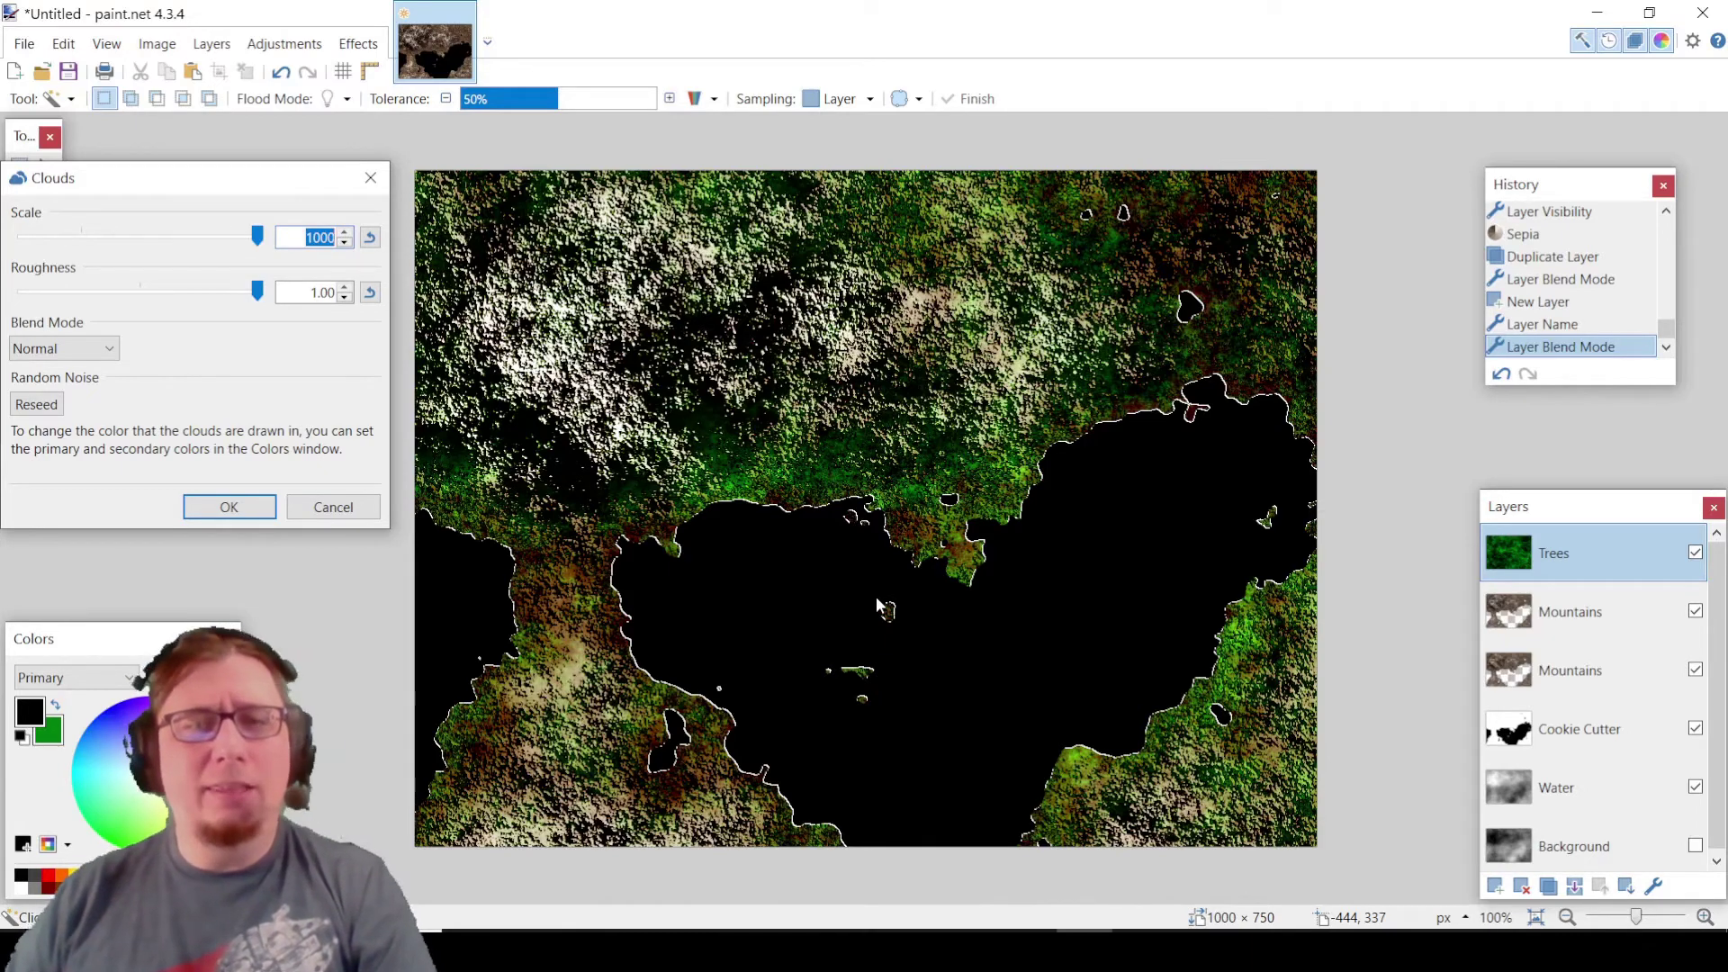
pyautogui.click(36, 407)
pyautogui.click(31, 414)
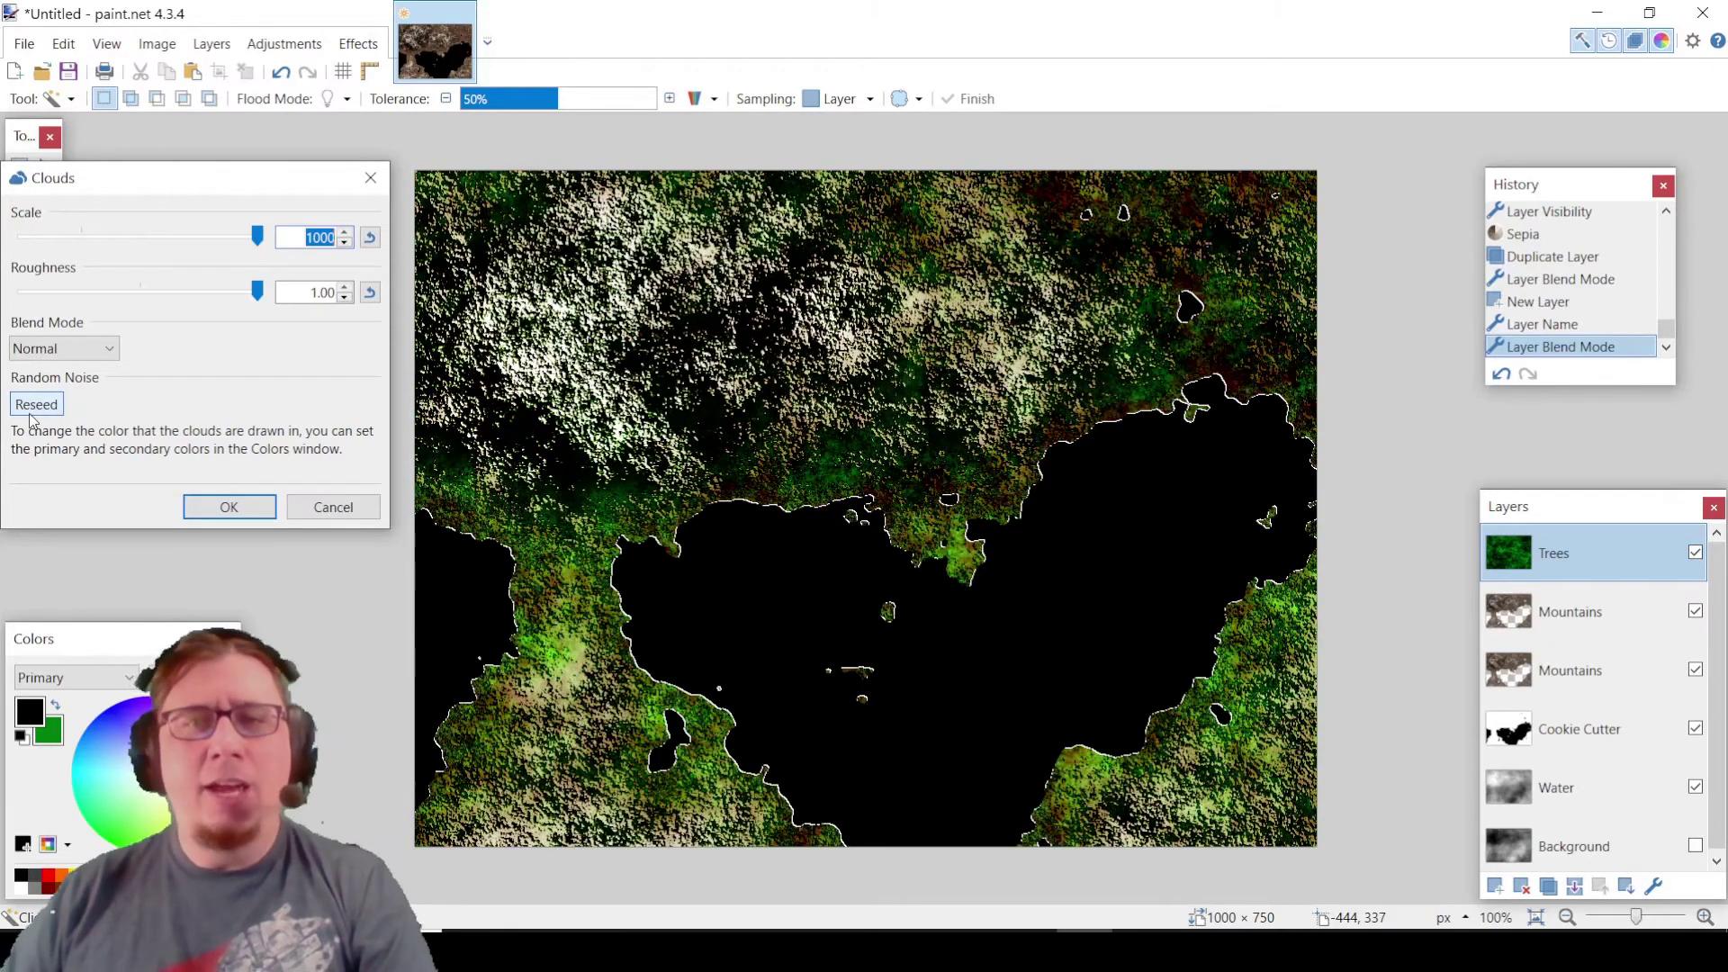
pyautogui.click(30, 414)
pyautogui.click(31, 414)
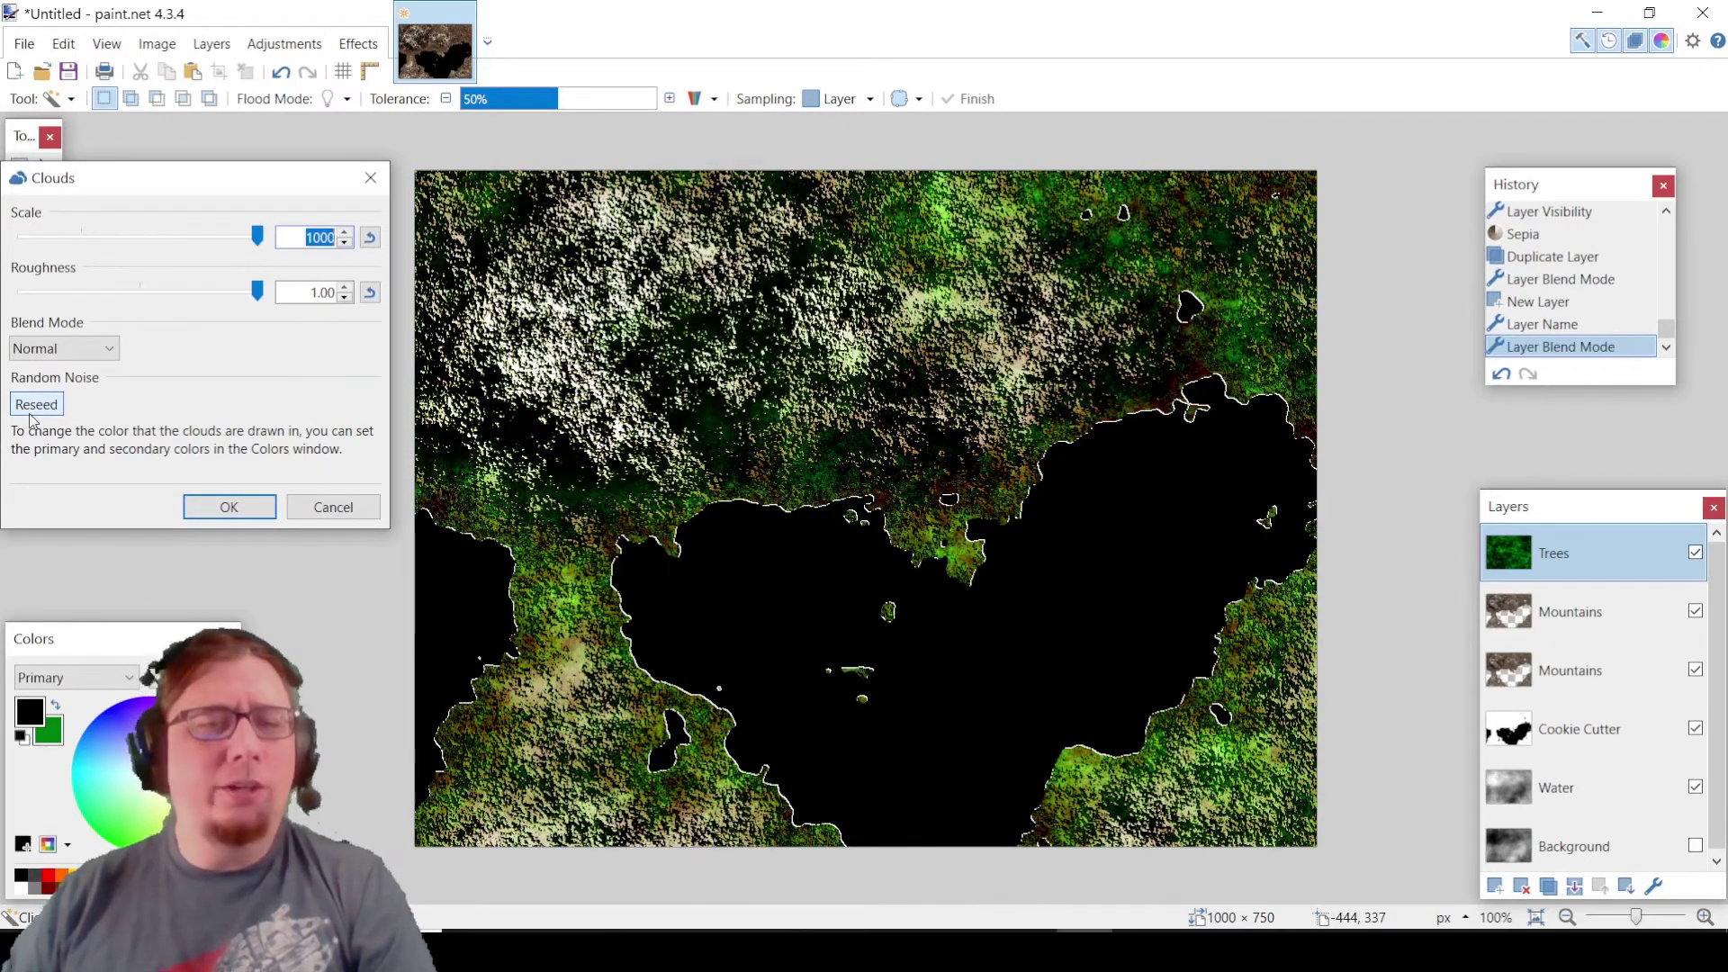
pyautogui.click(30, 414)
pyautogui.click(31, 414)
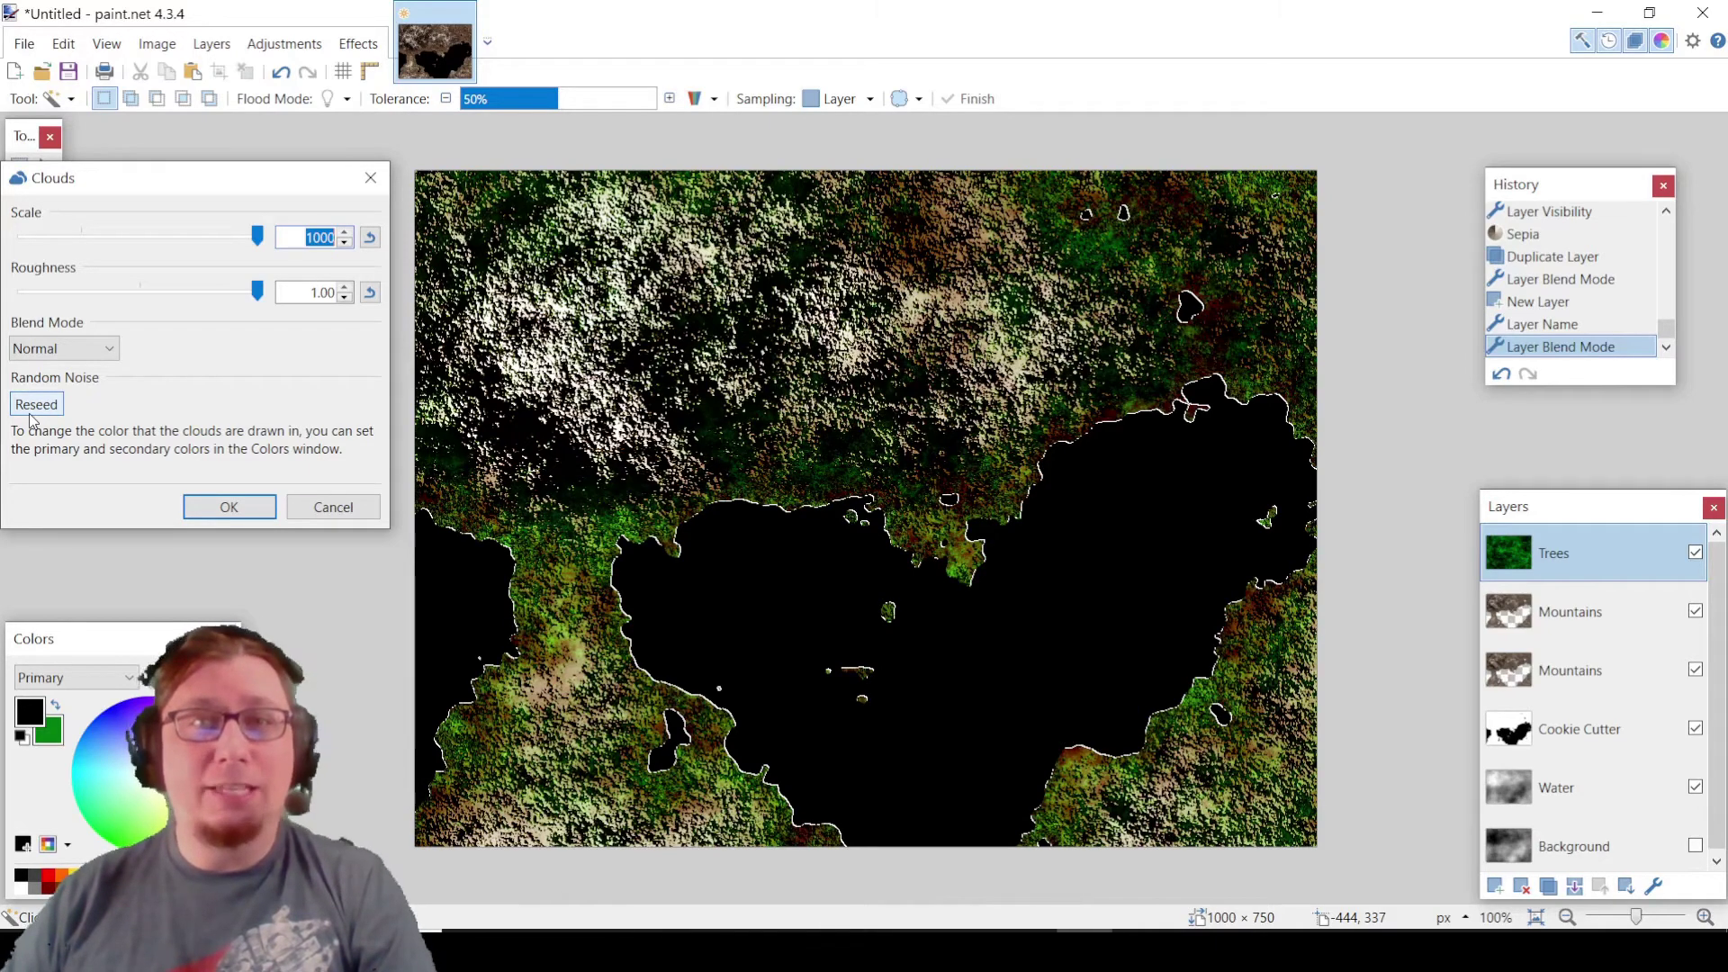
pyautogui.click(34, 411)
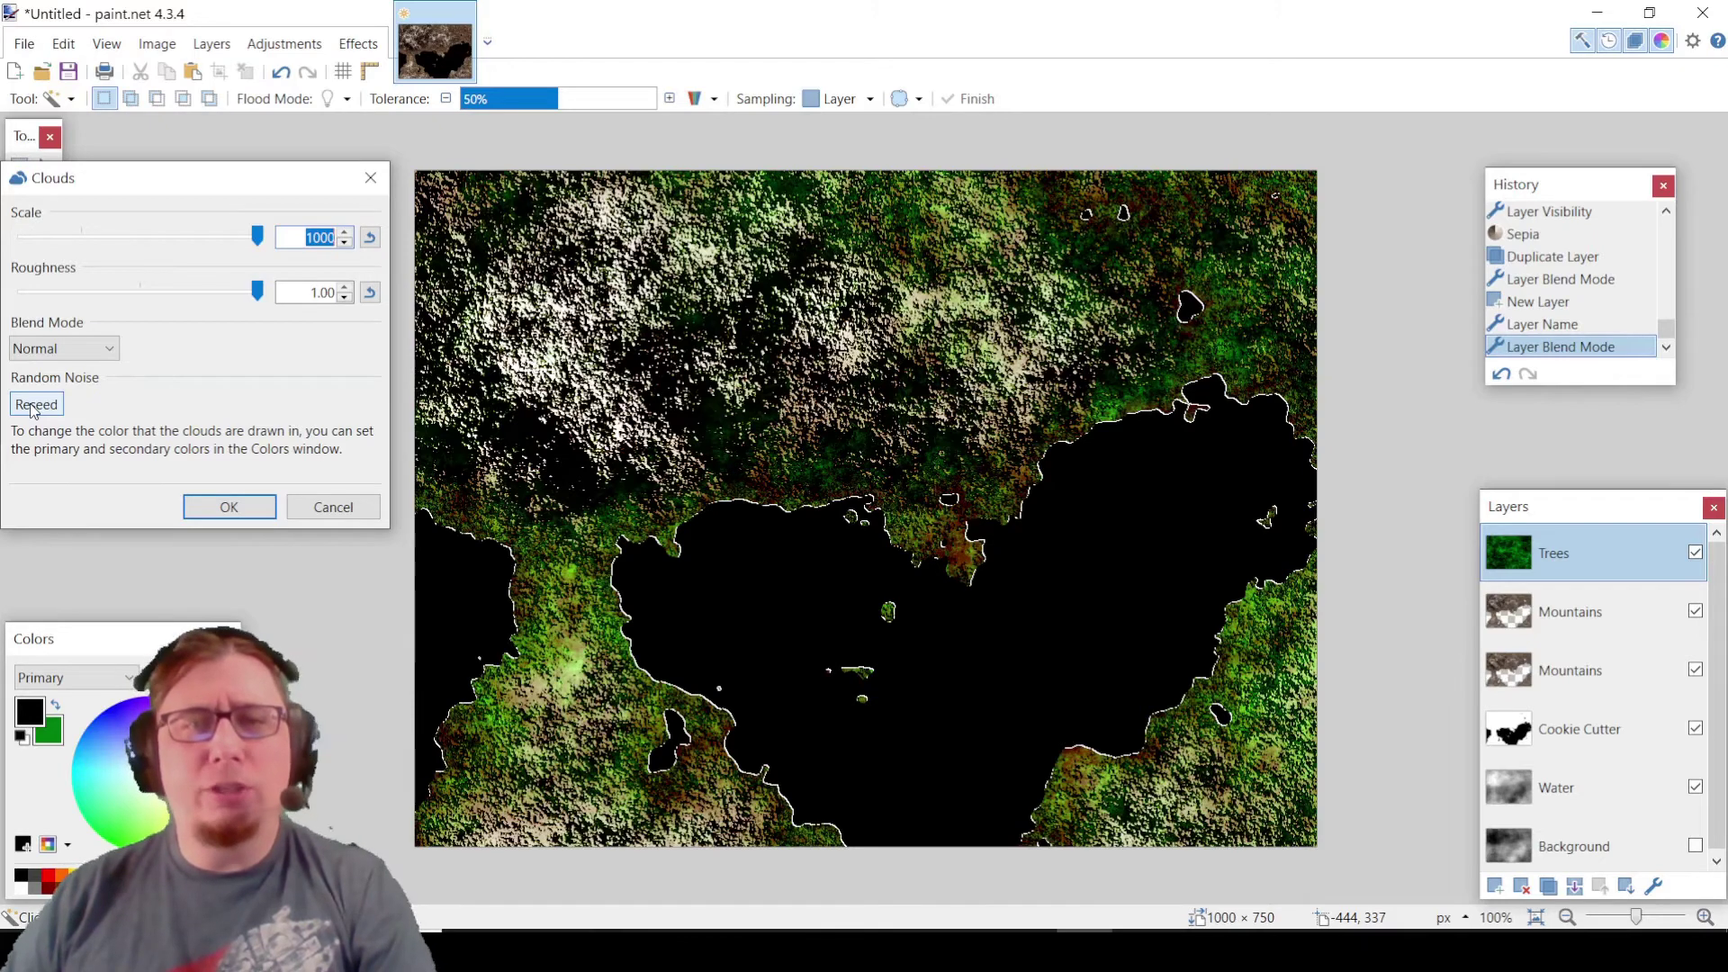
pyautogui.click(33, 404)
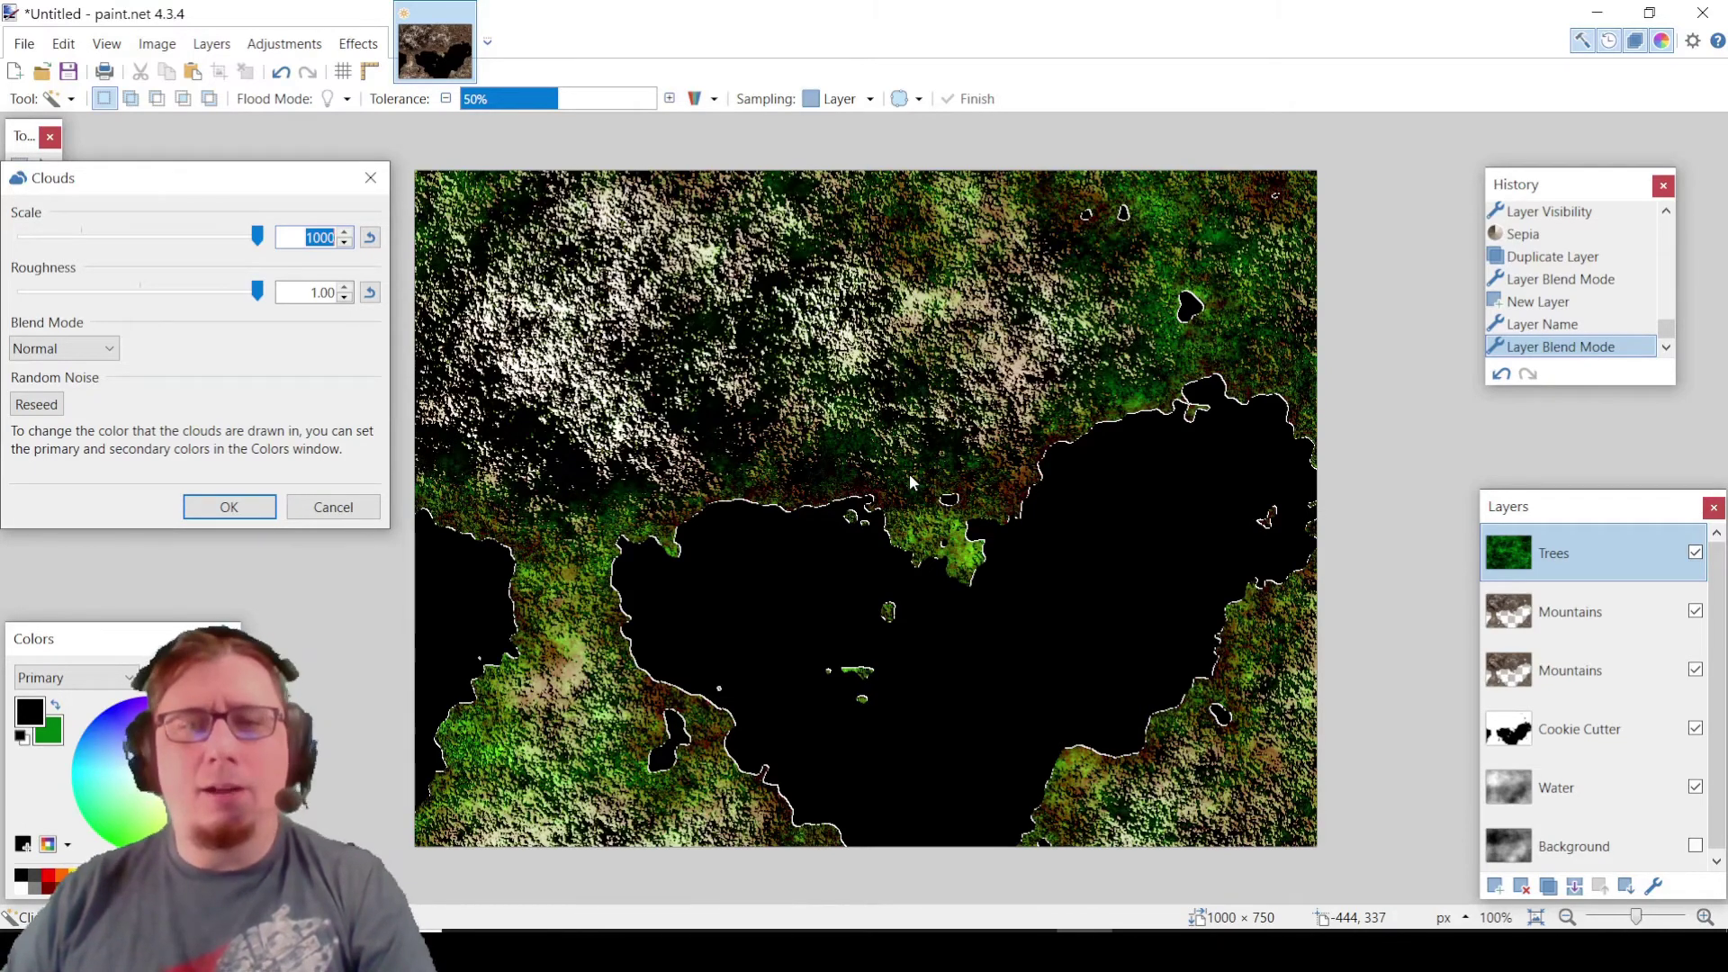
# - Apply the green clouds, then magic-wand select the water bodies on the Cookie Cutter layer
pyautogui.click(230, 506)
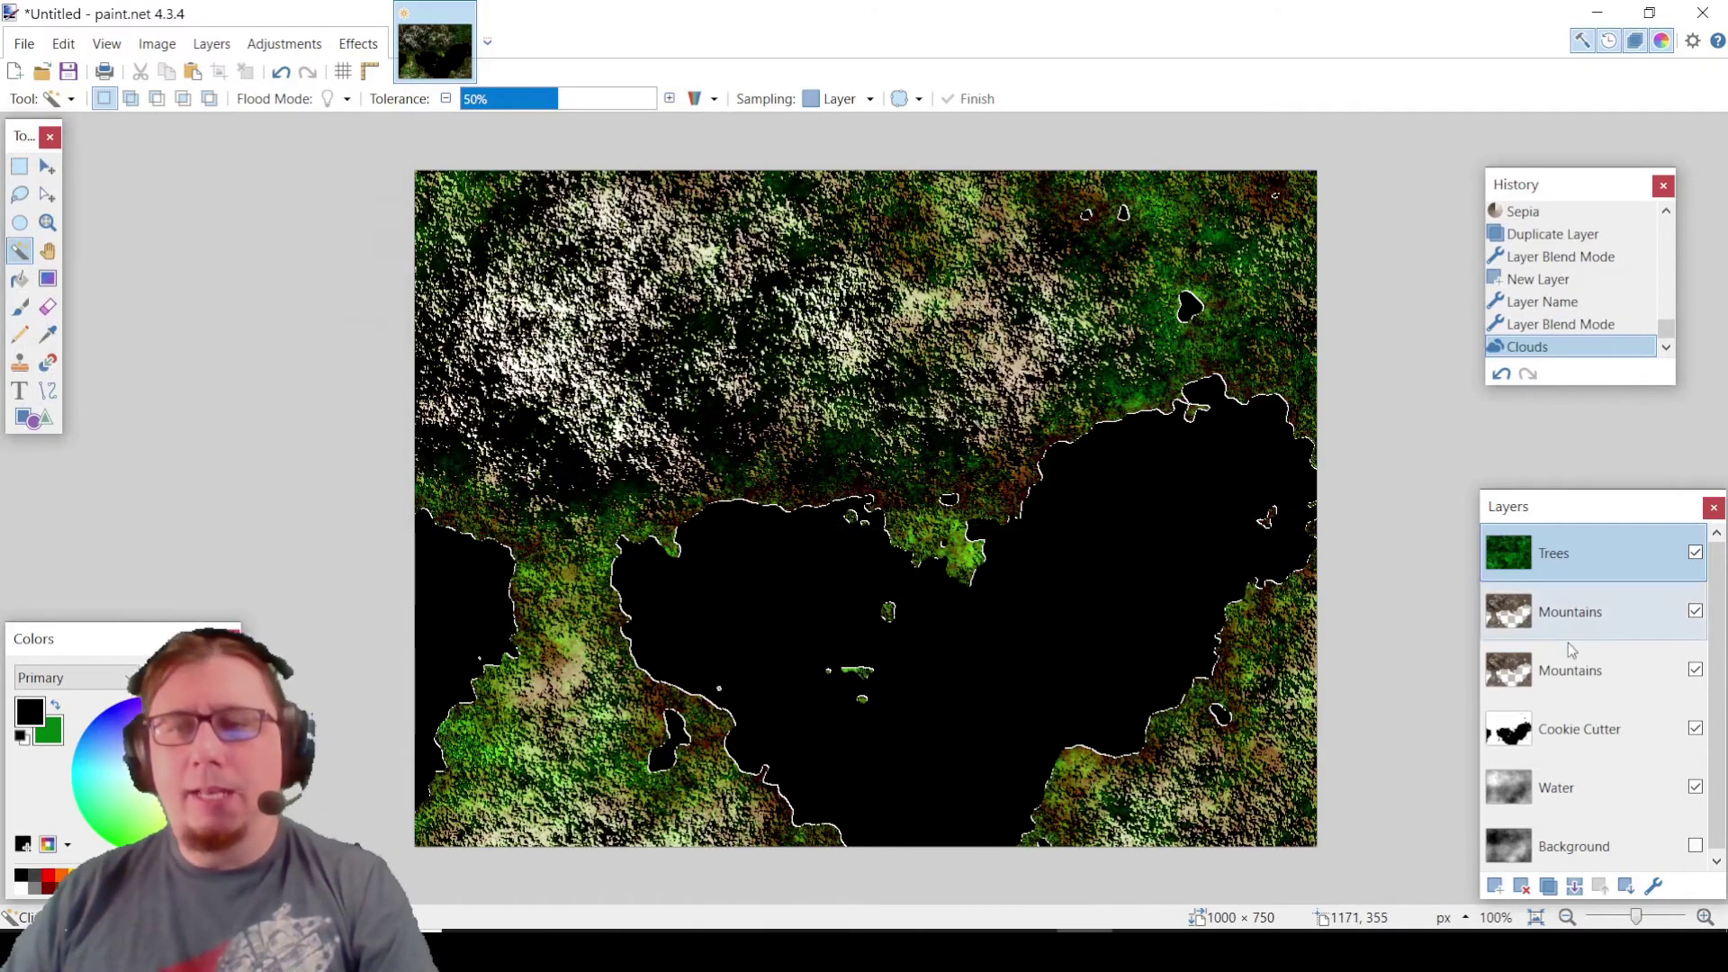
pyautogui.click(1576, 732)
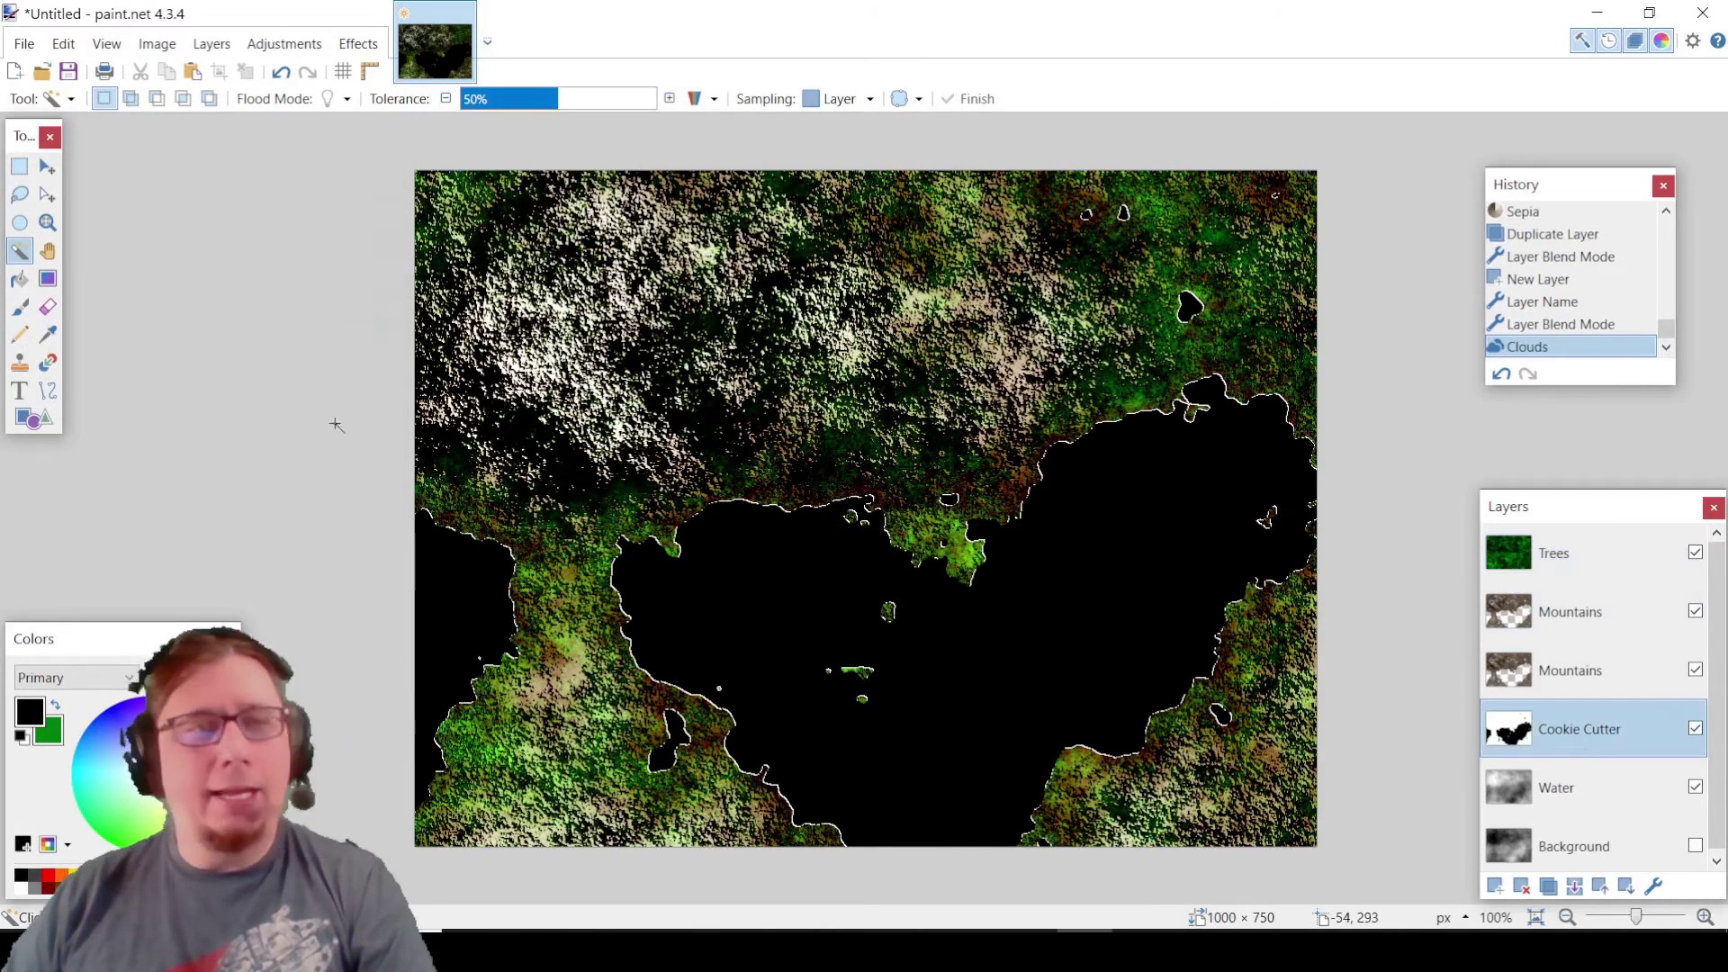
pyautogui.click(1077, 644)
pyautogui.keyDown('ctrl'); pyautogui.click(465, 621); pyautogui.keyUp('ctrl')
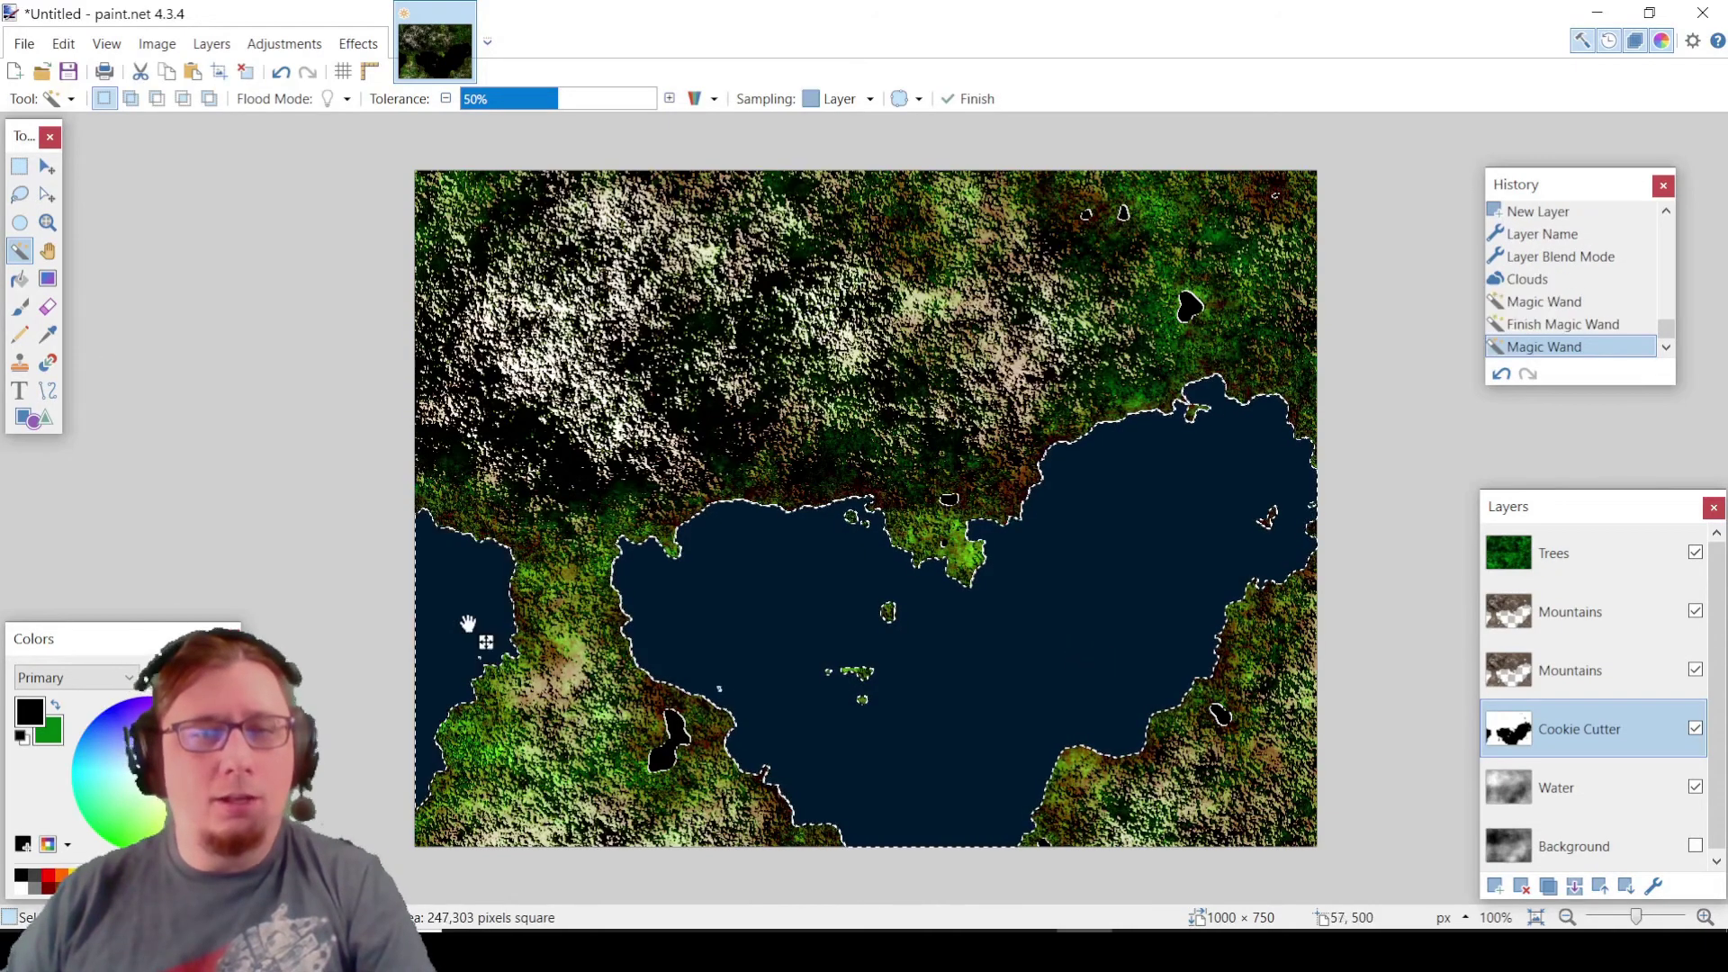
pyautogui.keyDown('ctrl'); pyautogui.click(666, 739); pyautogui.keyUp('ctrl')
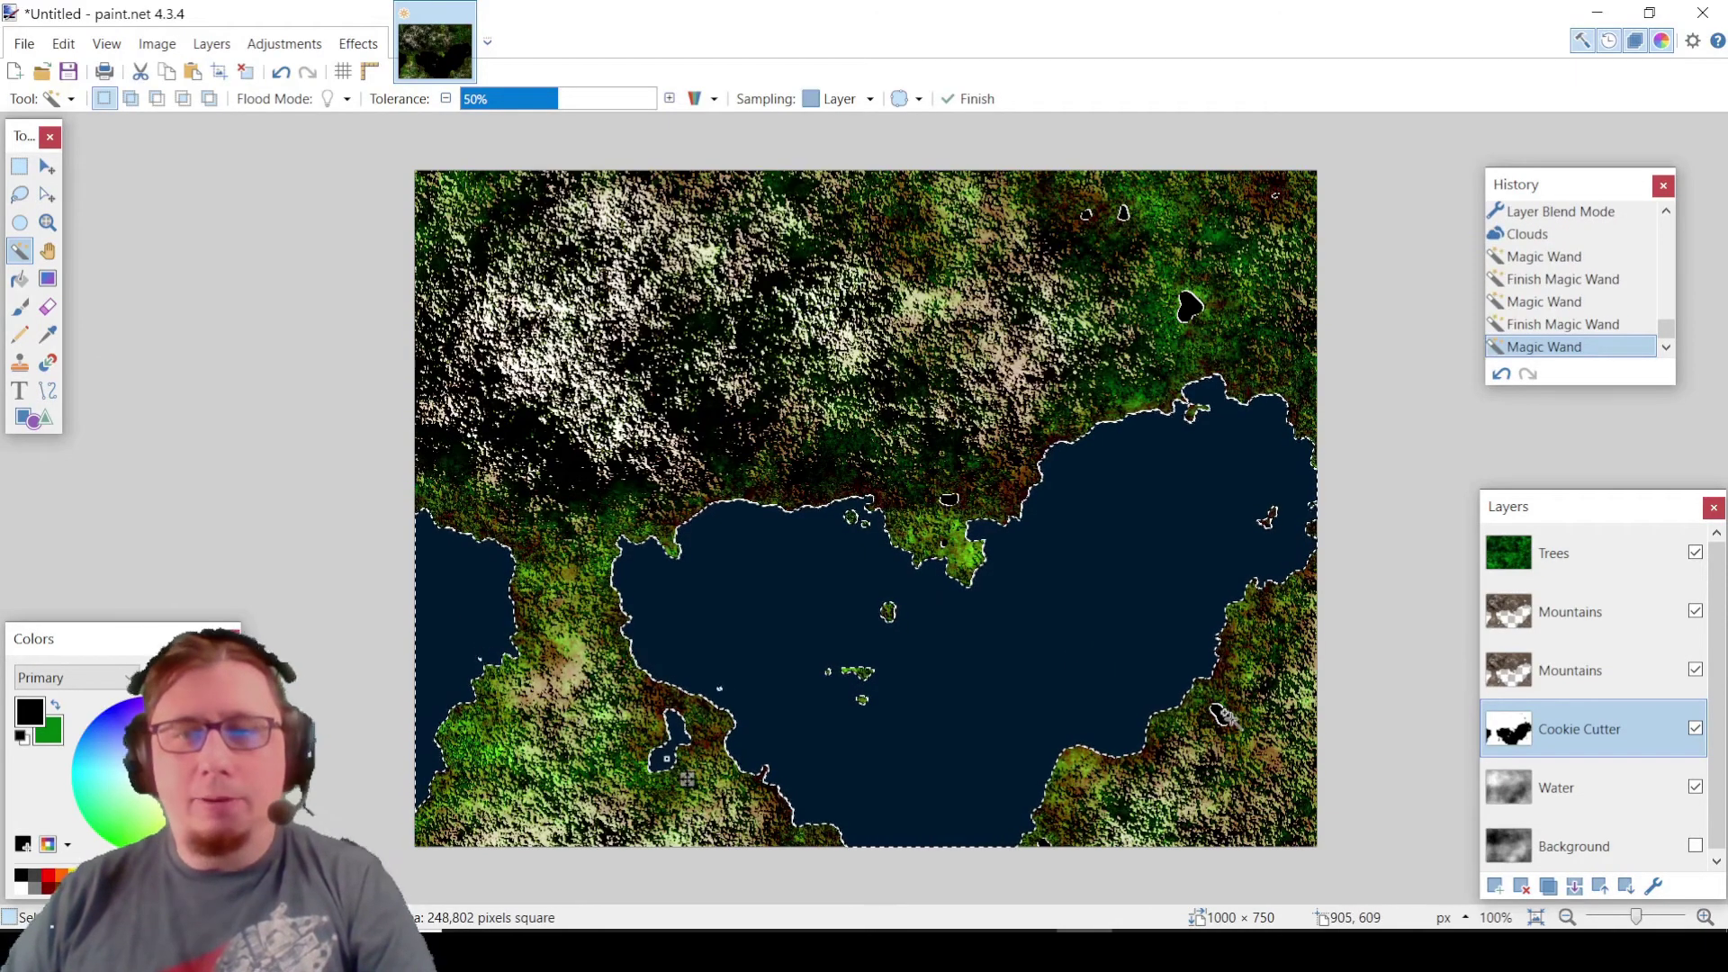
pyautogui.keyDown('ctrl'); pyautogui.click(1222, 715); pyautogui.keyUp('ctrl')
pyautogui.keyDown('ctrl'); pyautogui.click(1190, 306); pyautogui.keyUp('ctrl')
pyautogui.keyDown('ctrl'); pyautogui.click(1088, 215); pyautogui.keyUp('ctrl')
pyautogui.keyDown('ctrl'); pyautogui.click(1274, 195); pyautogui.keyUp('ctrl')
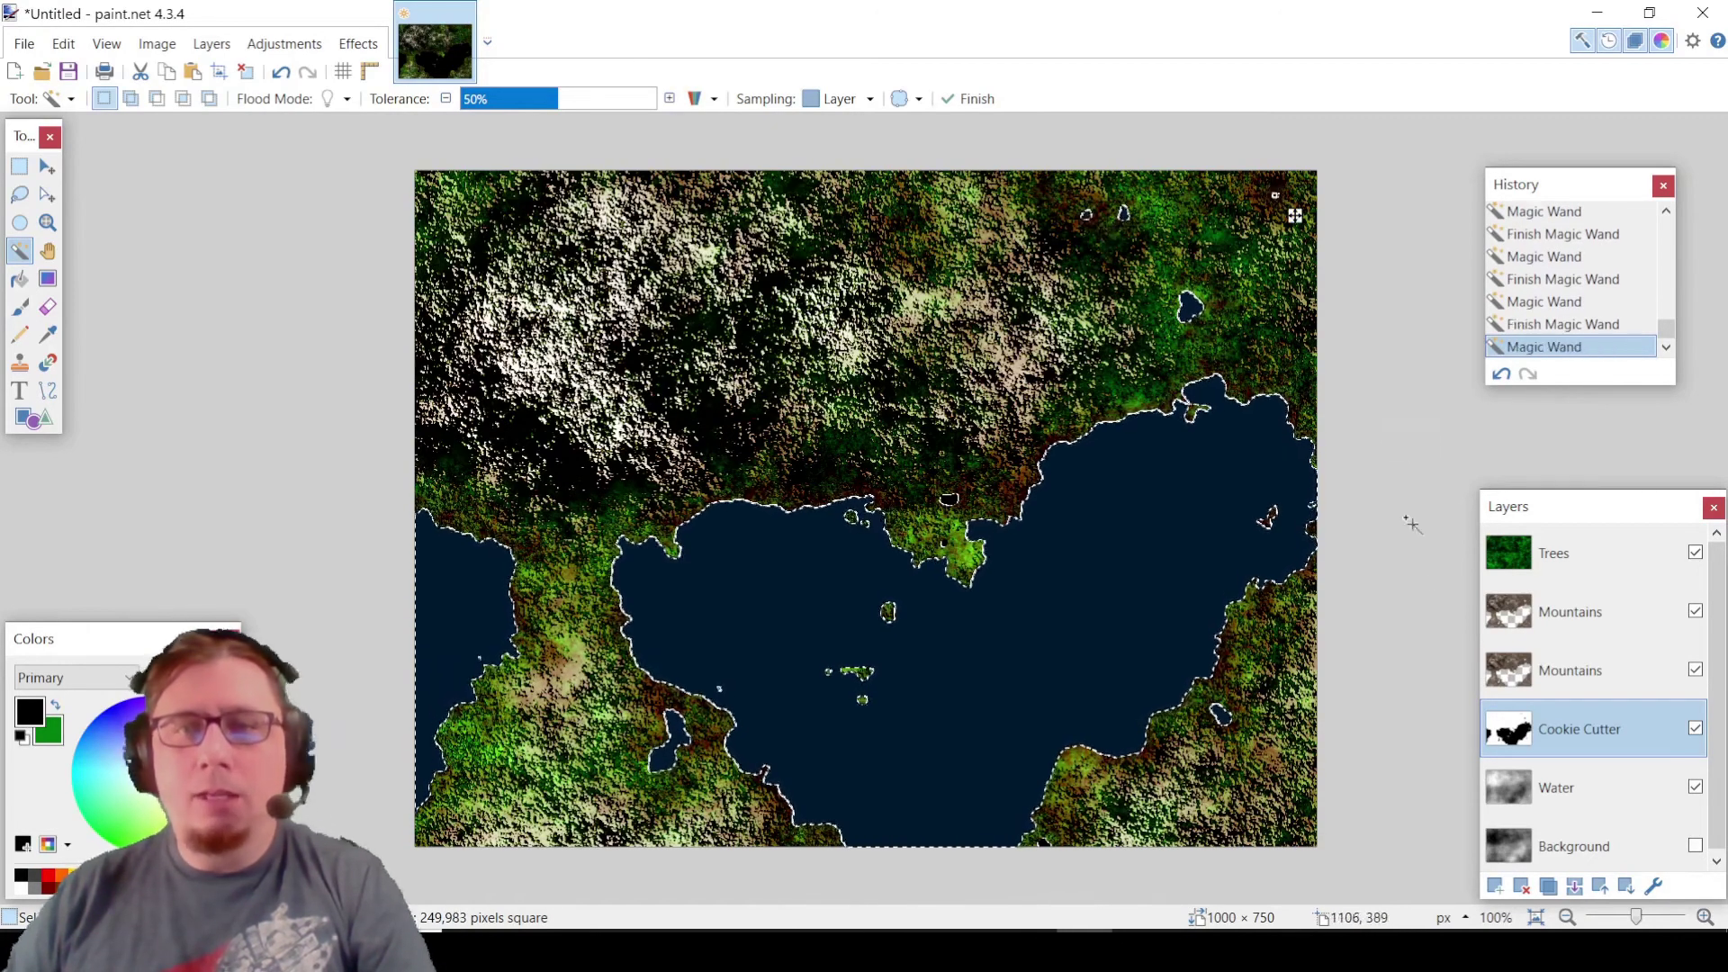
# - Hide Trees and both Mountains layers and add the remaining small dark blobs to the selection
pyautogui.click(1696, 553)
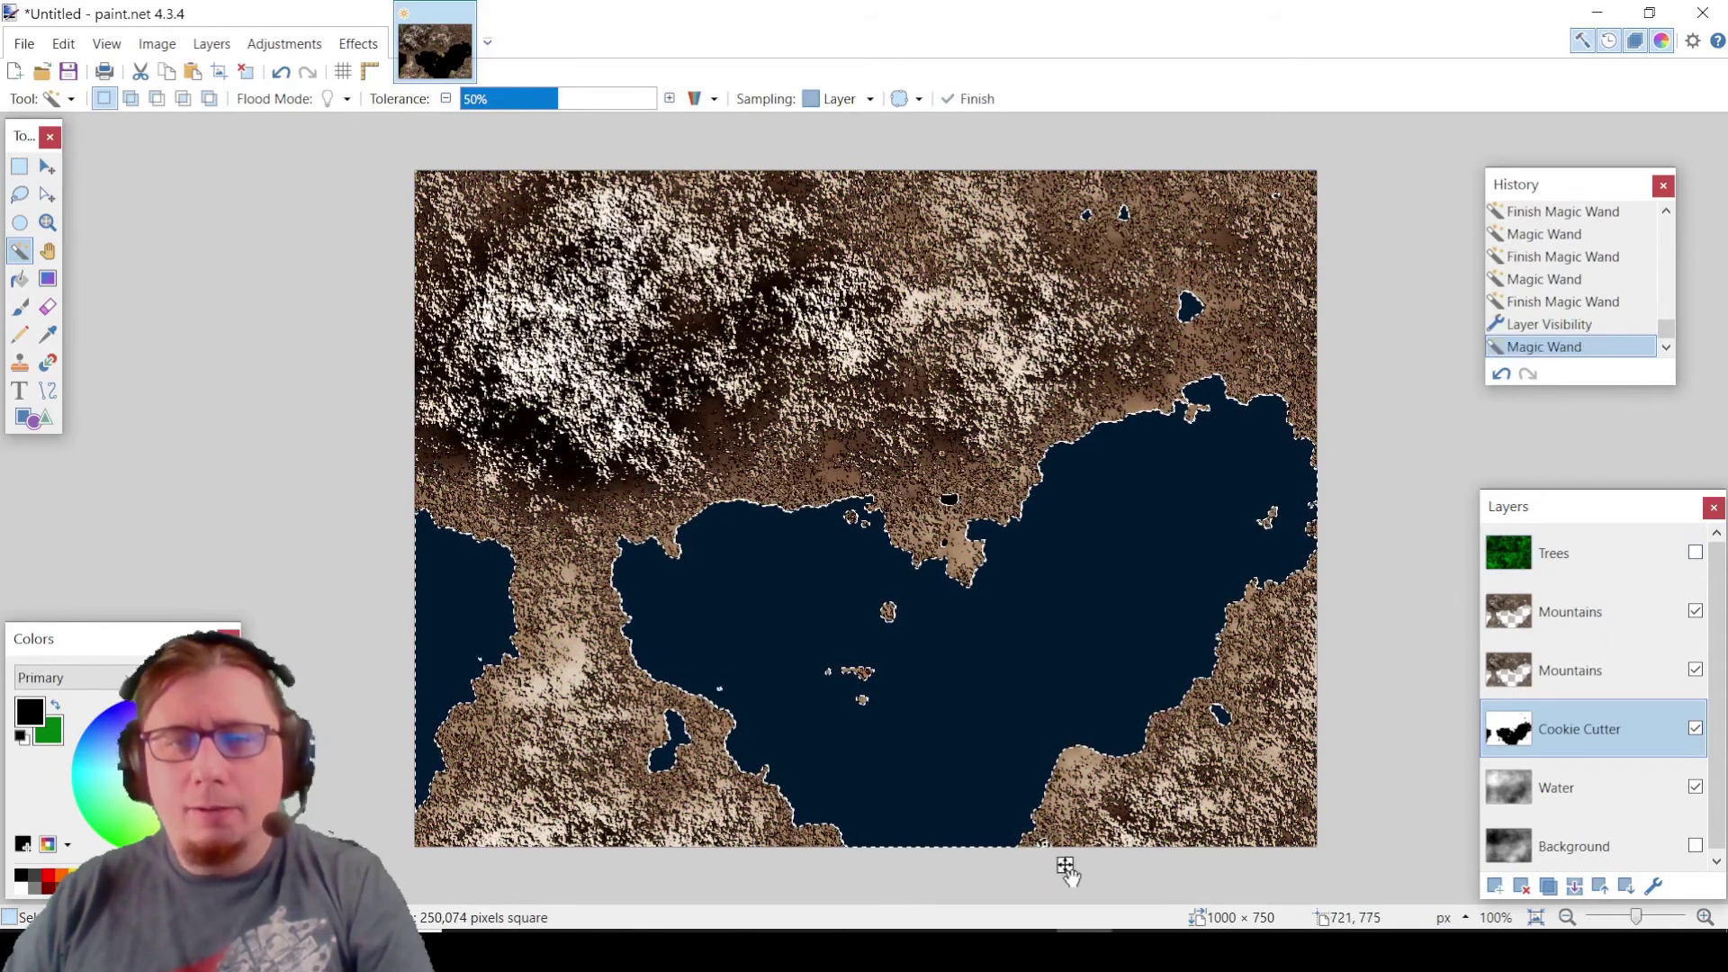
pyautogui.click(1694, 611)
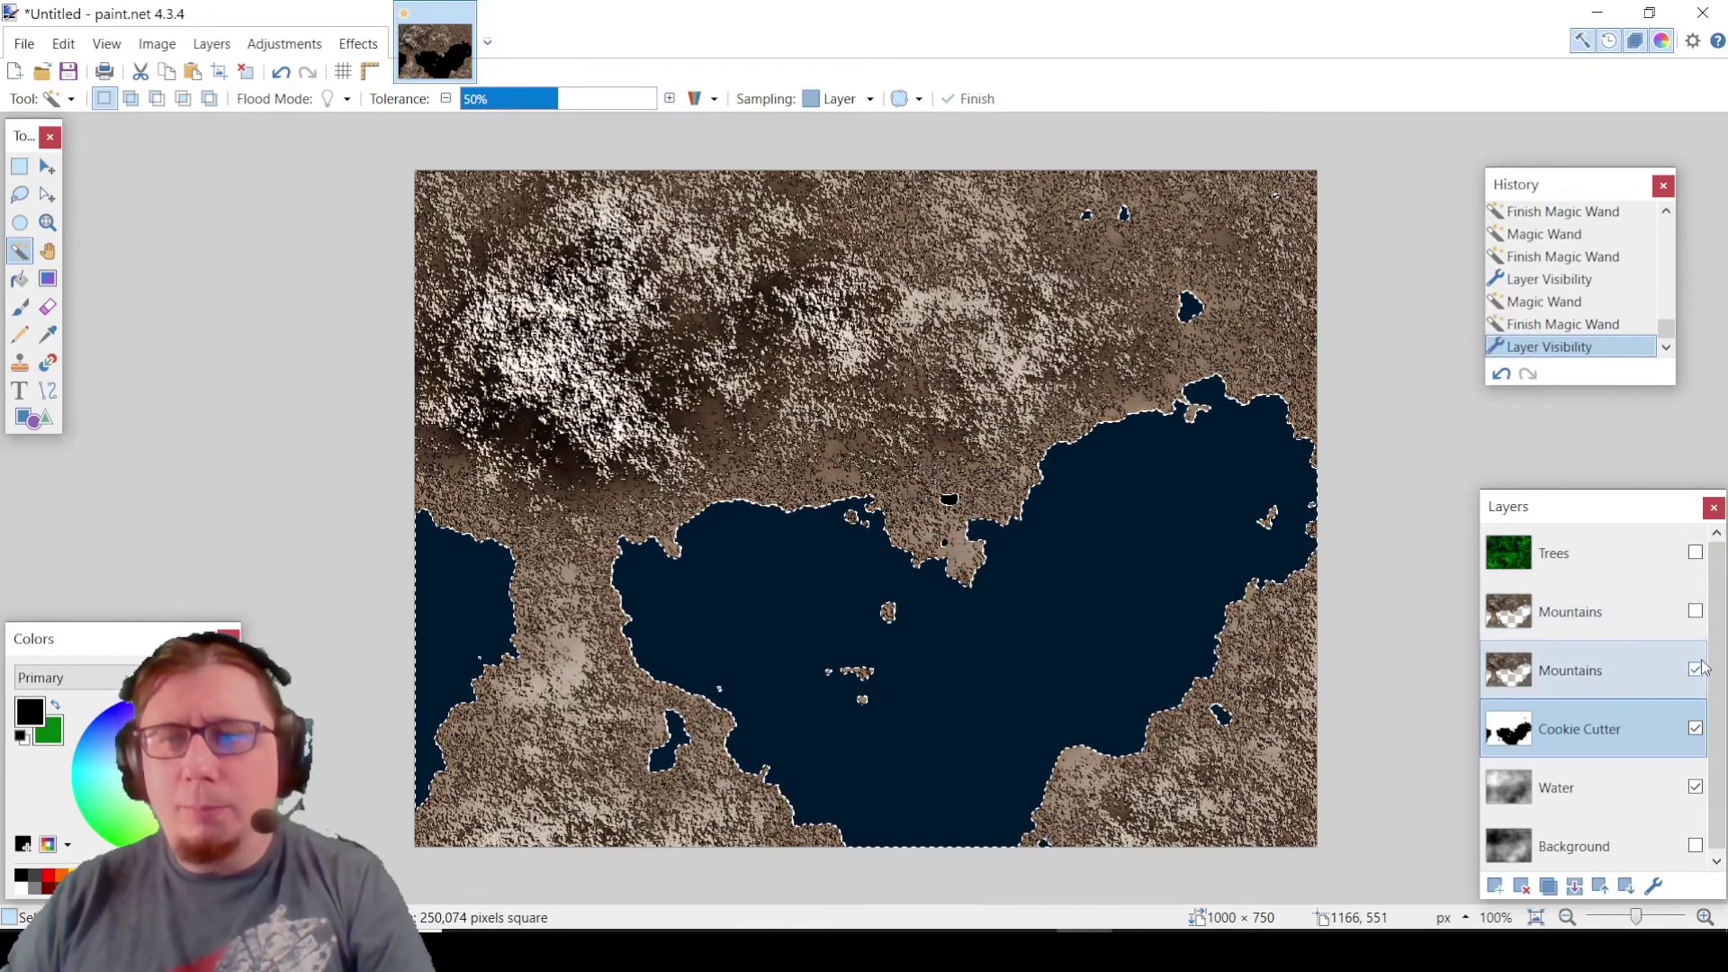
pyautogui.click(1699, 669)
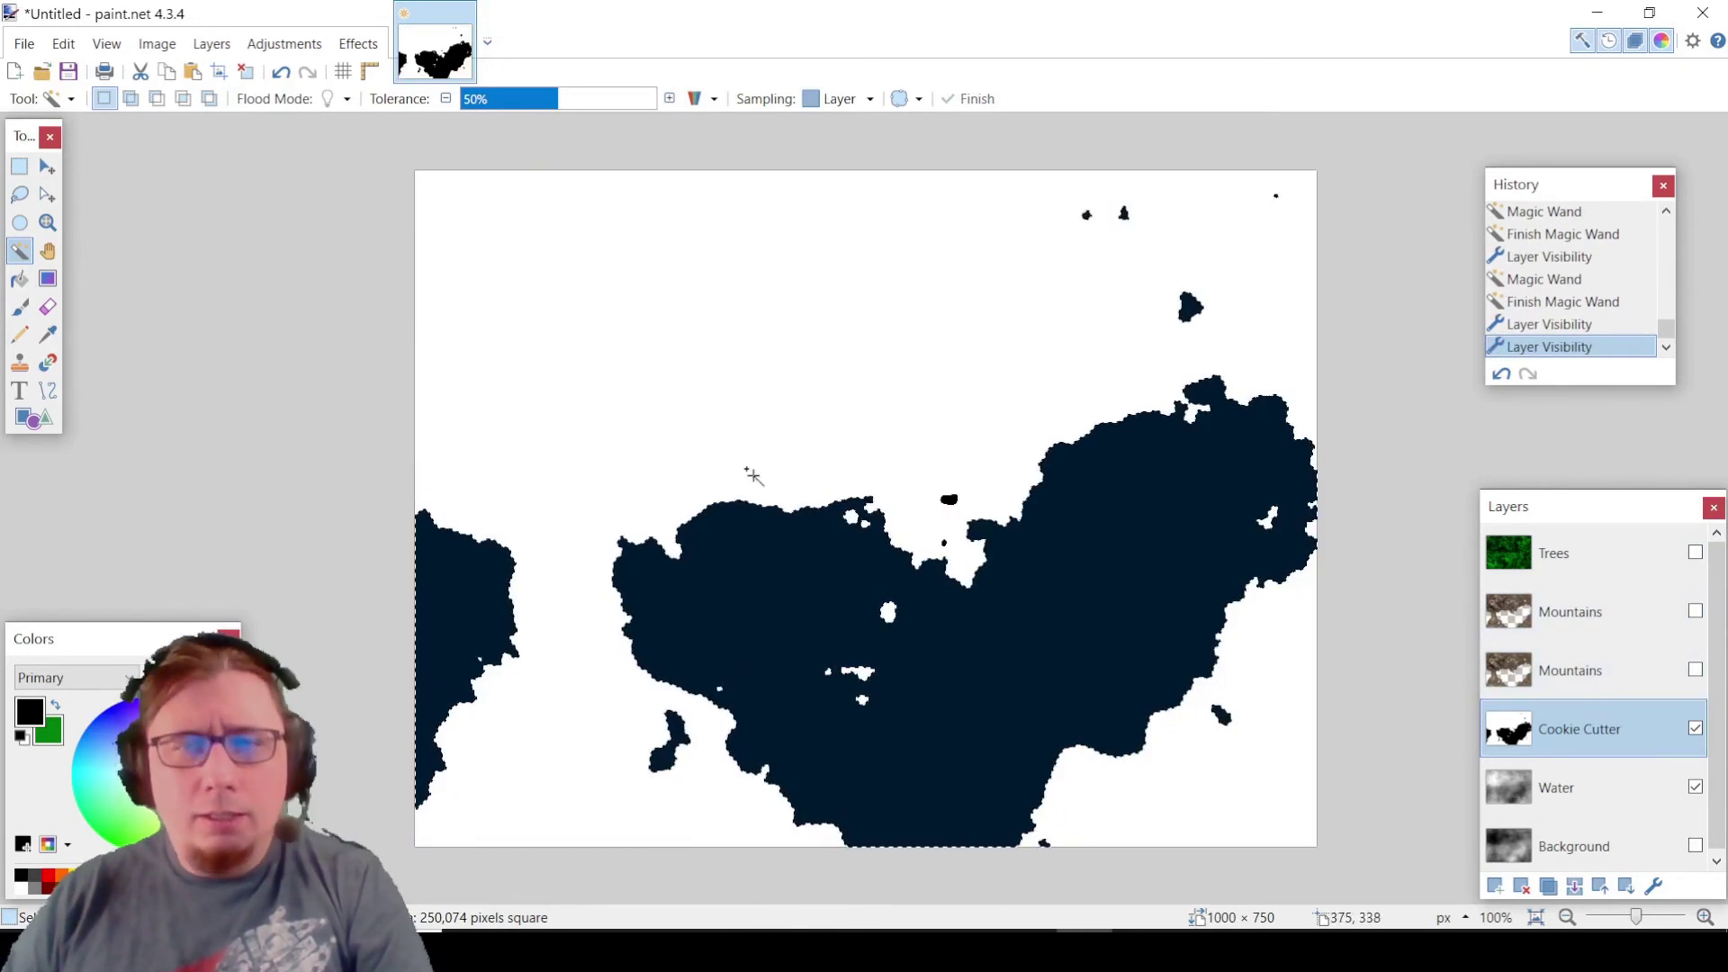
pyautogui.click(949, 500)
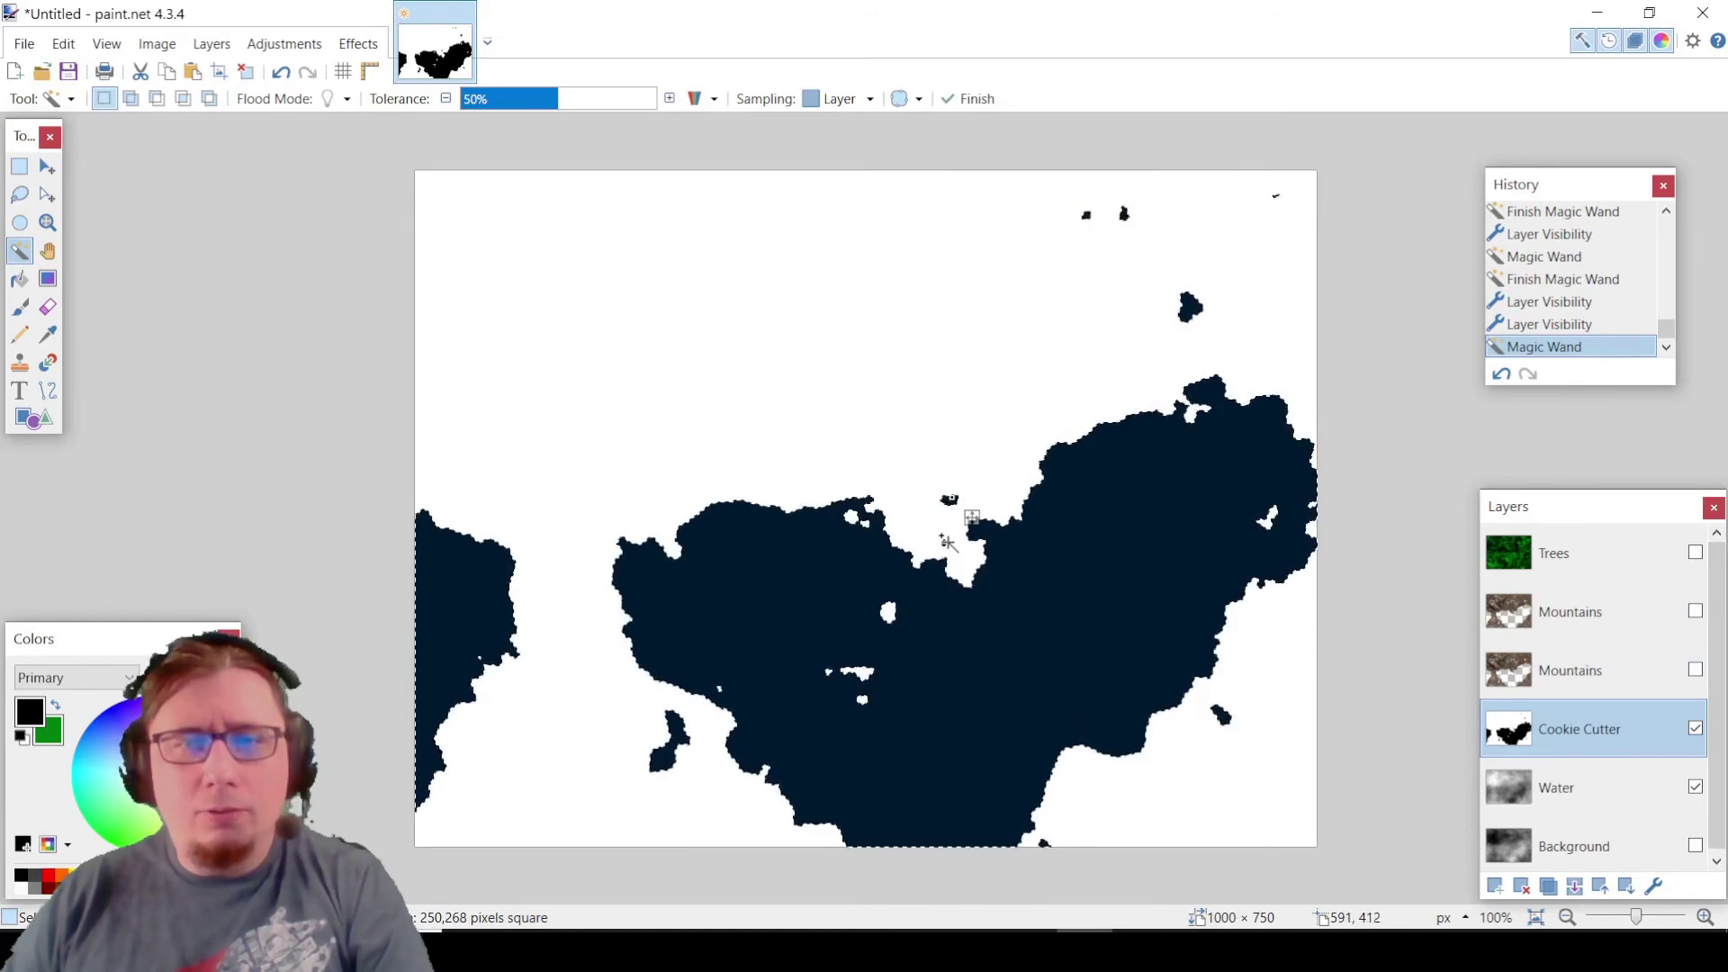
pyautogui.click(944, 541)
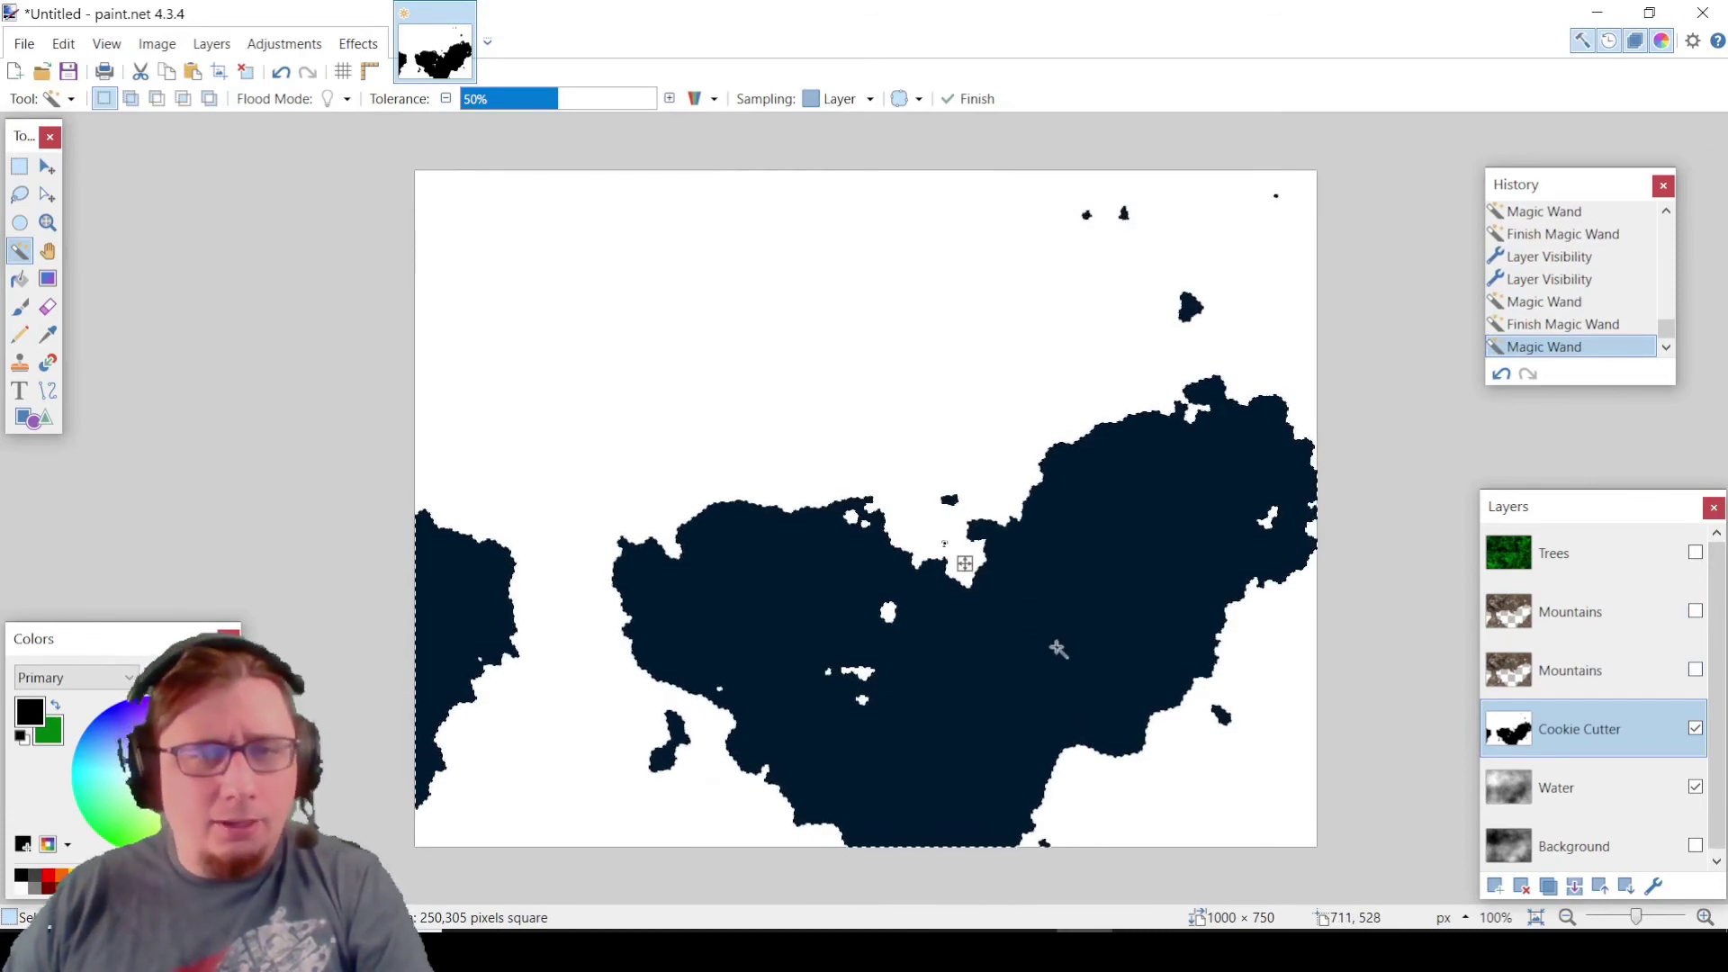
# - Erase the selected sea areas from the Trees layer and show Trees and both Mountains layers
pyautogui.click(1570, 552)
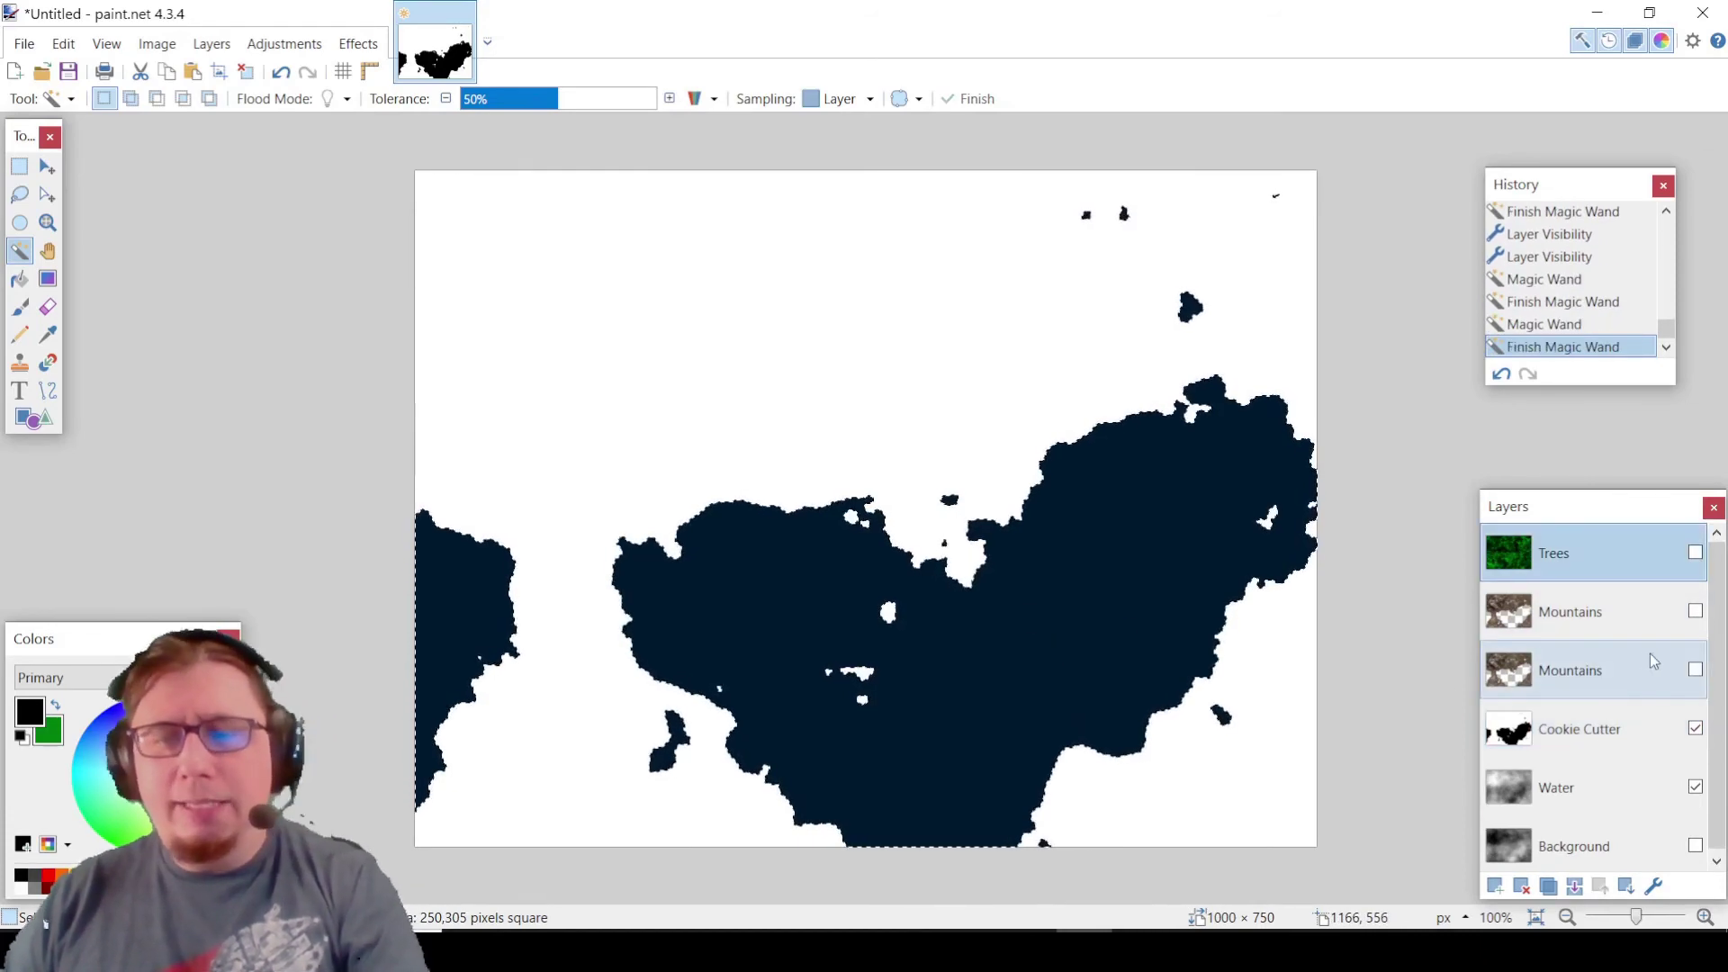
pyautogui.press('Delete')
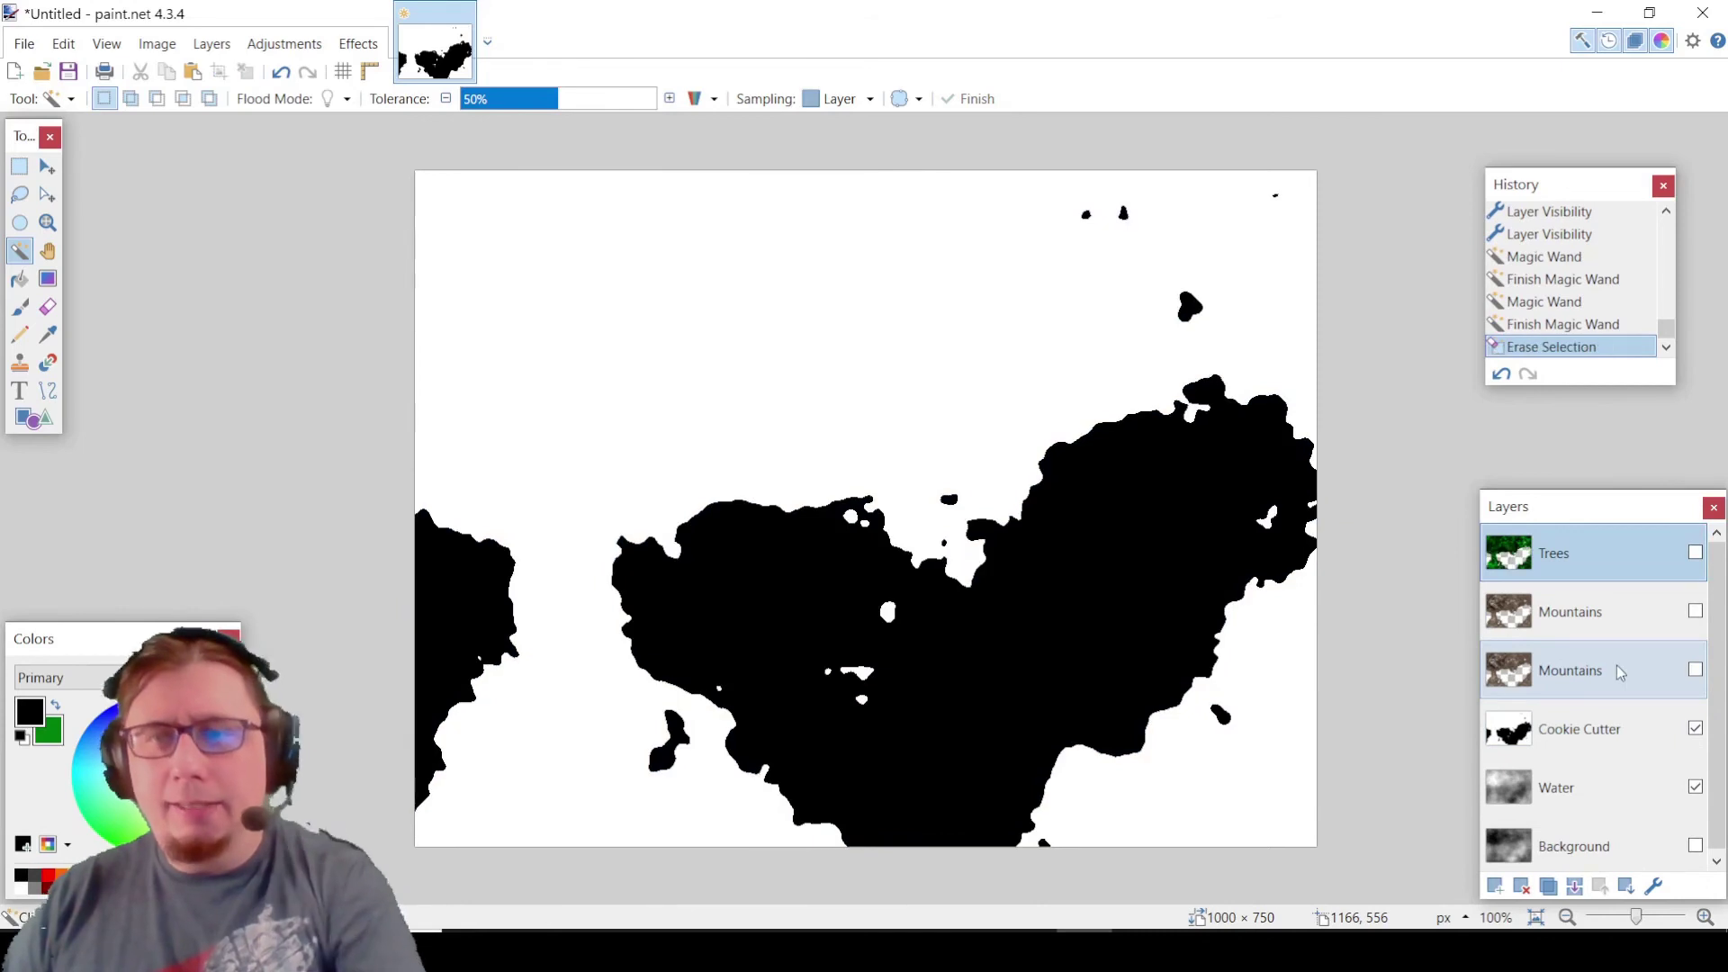
pyautogui.click(1695, 551)
pyautogui.click(1696, 610)
pyautogui.click(1695, 668)
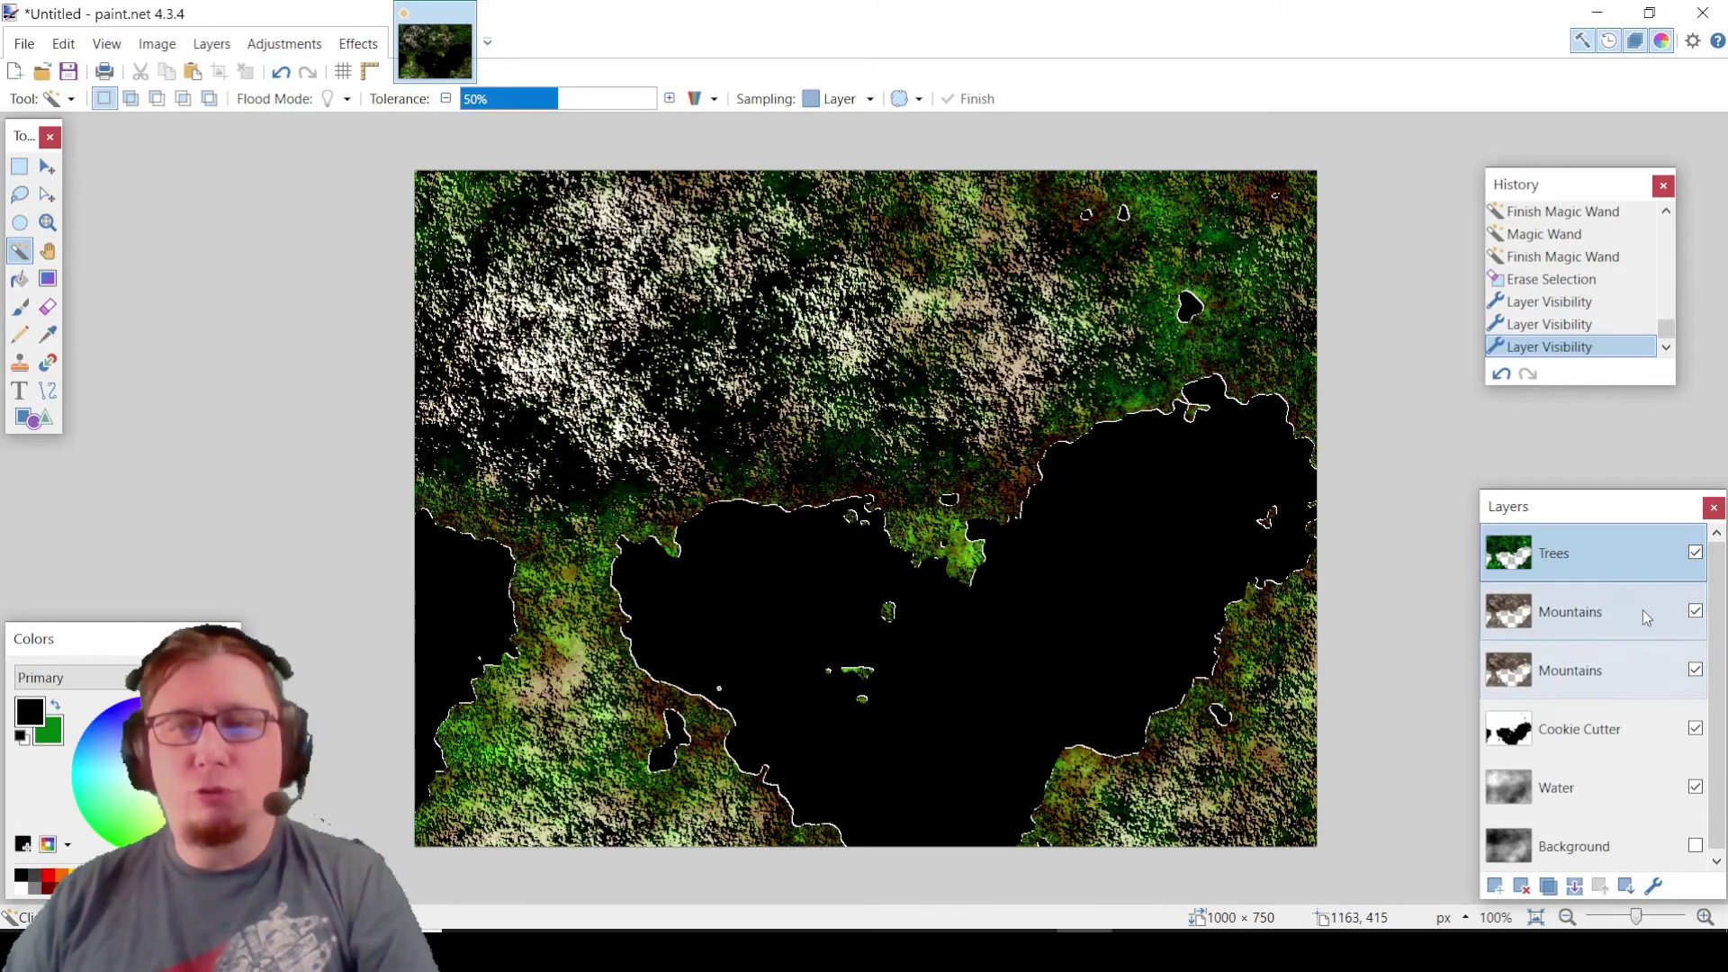
# - Emboss the Trees layer's green texture with the Relief effect at a -145 angle
pyautogui.click(363, 45)
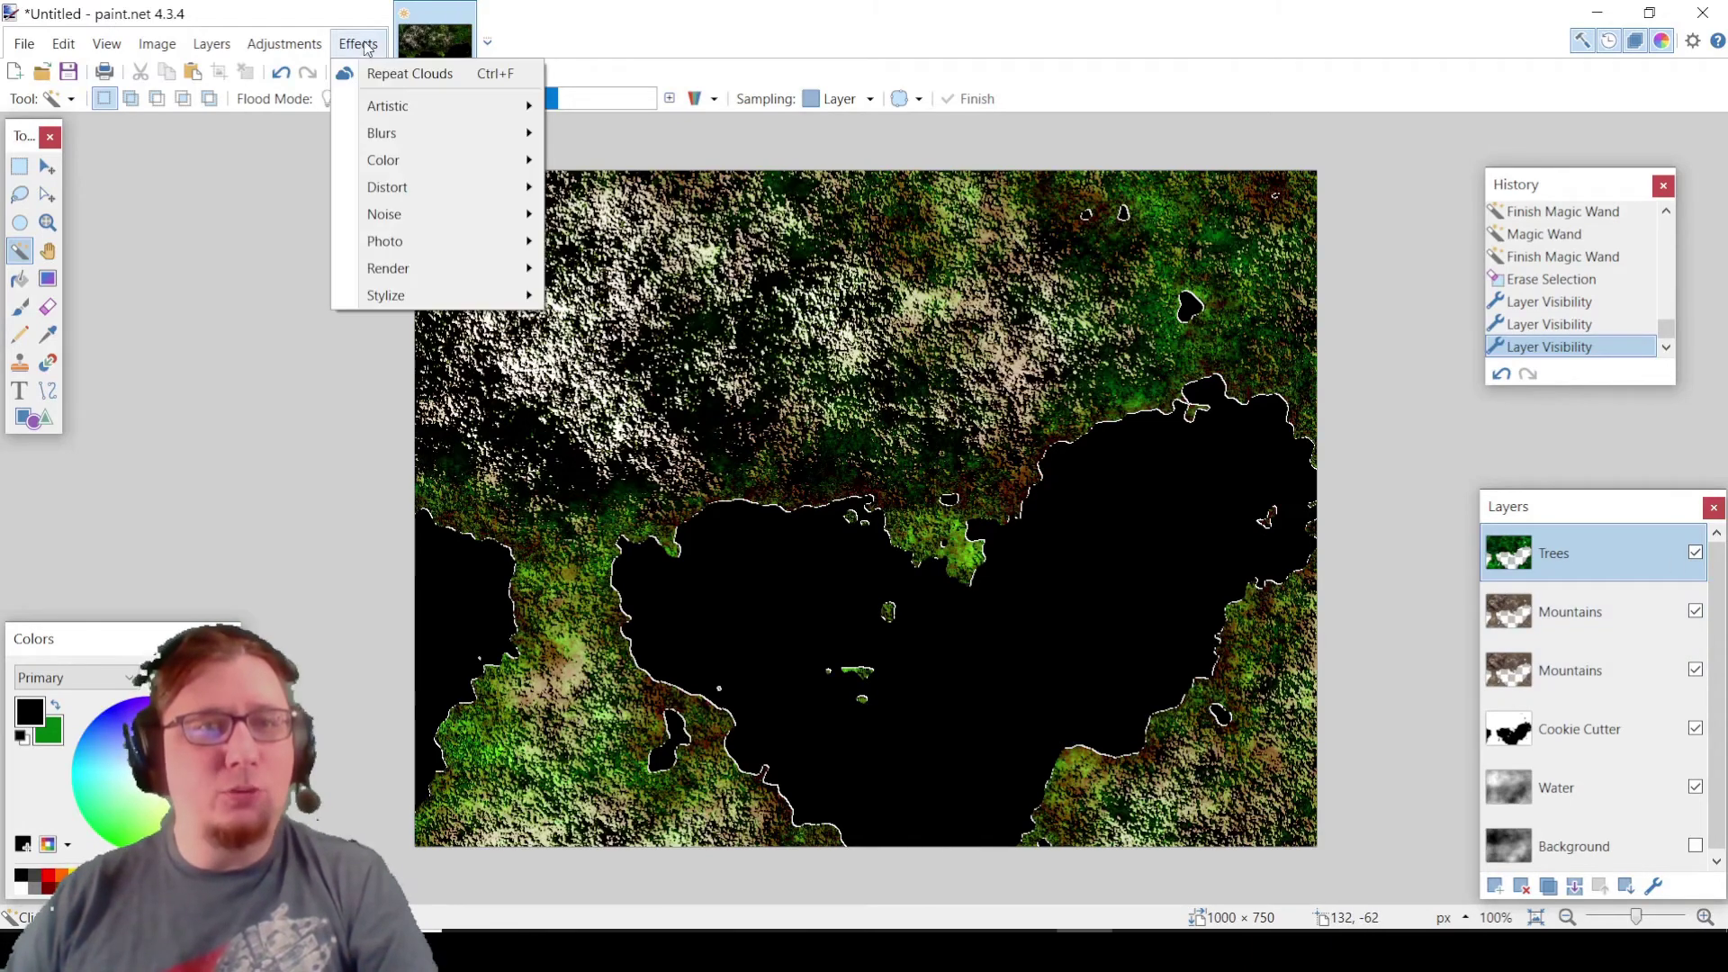
pyautogui.moveTo(423, 306)
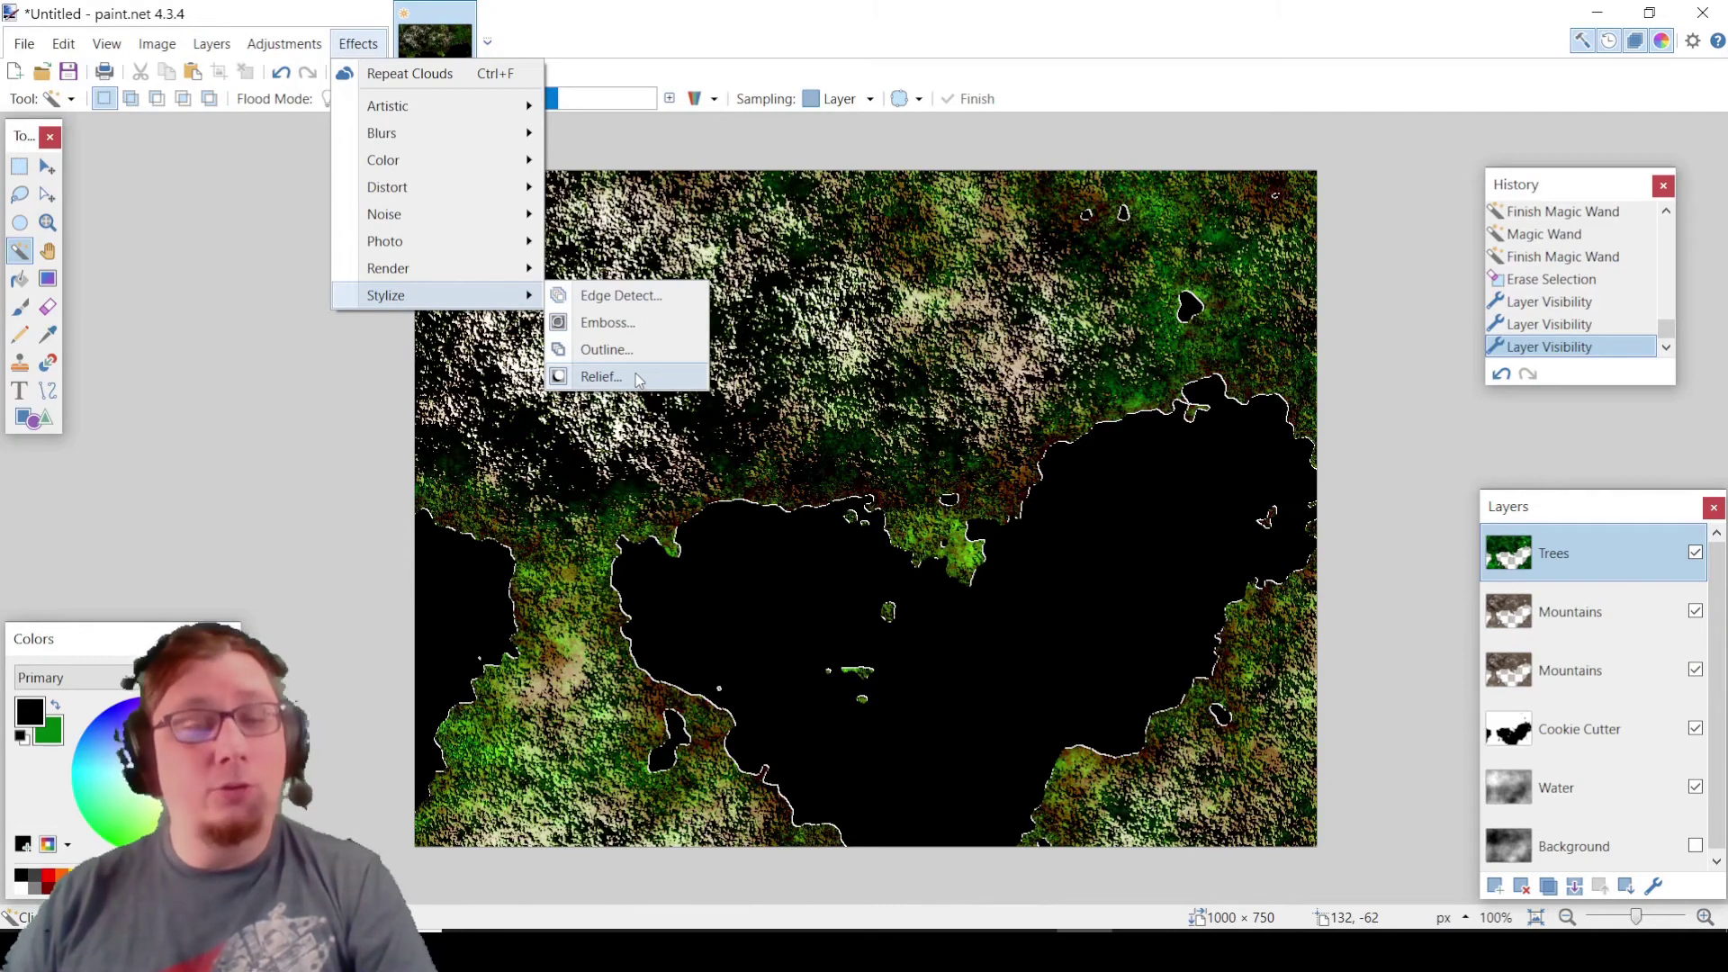
pyautogui.click(600, 377)
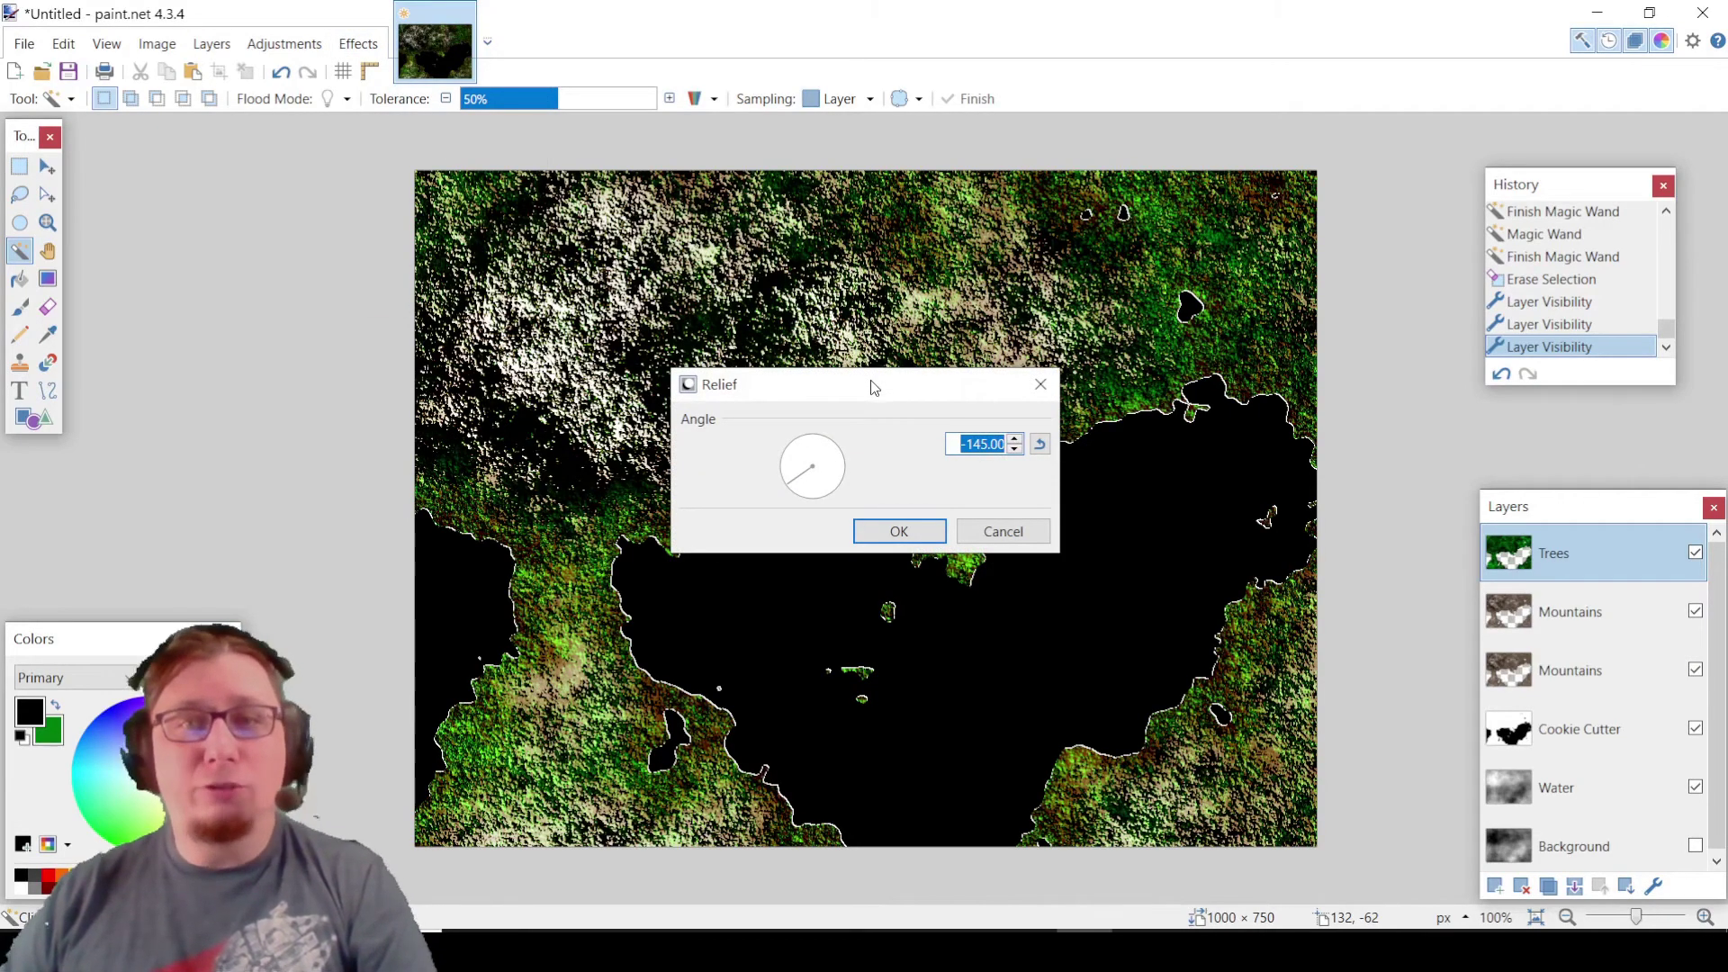
pyautogui.moveTo(863, 382); pyautogui.dragTo(200, 186)
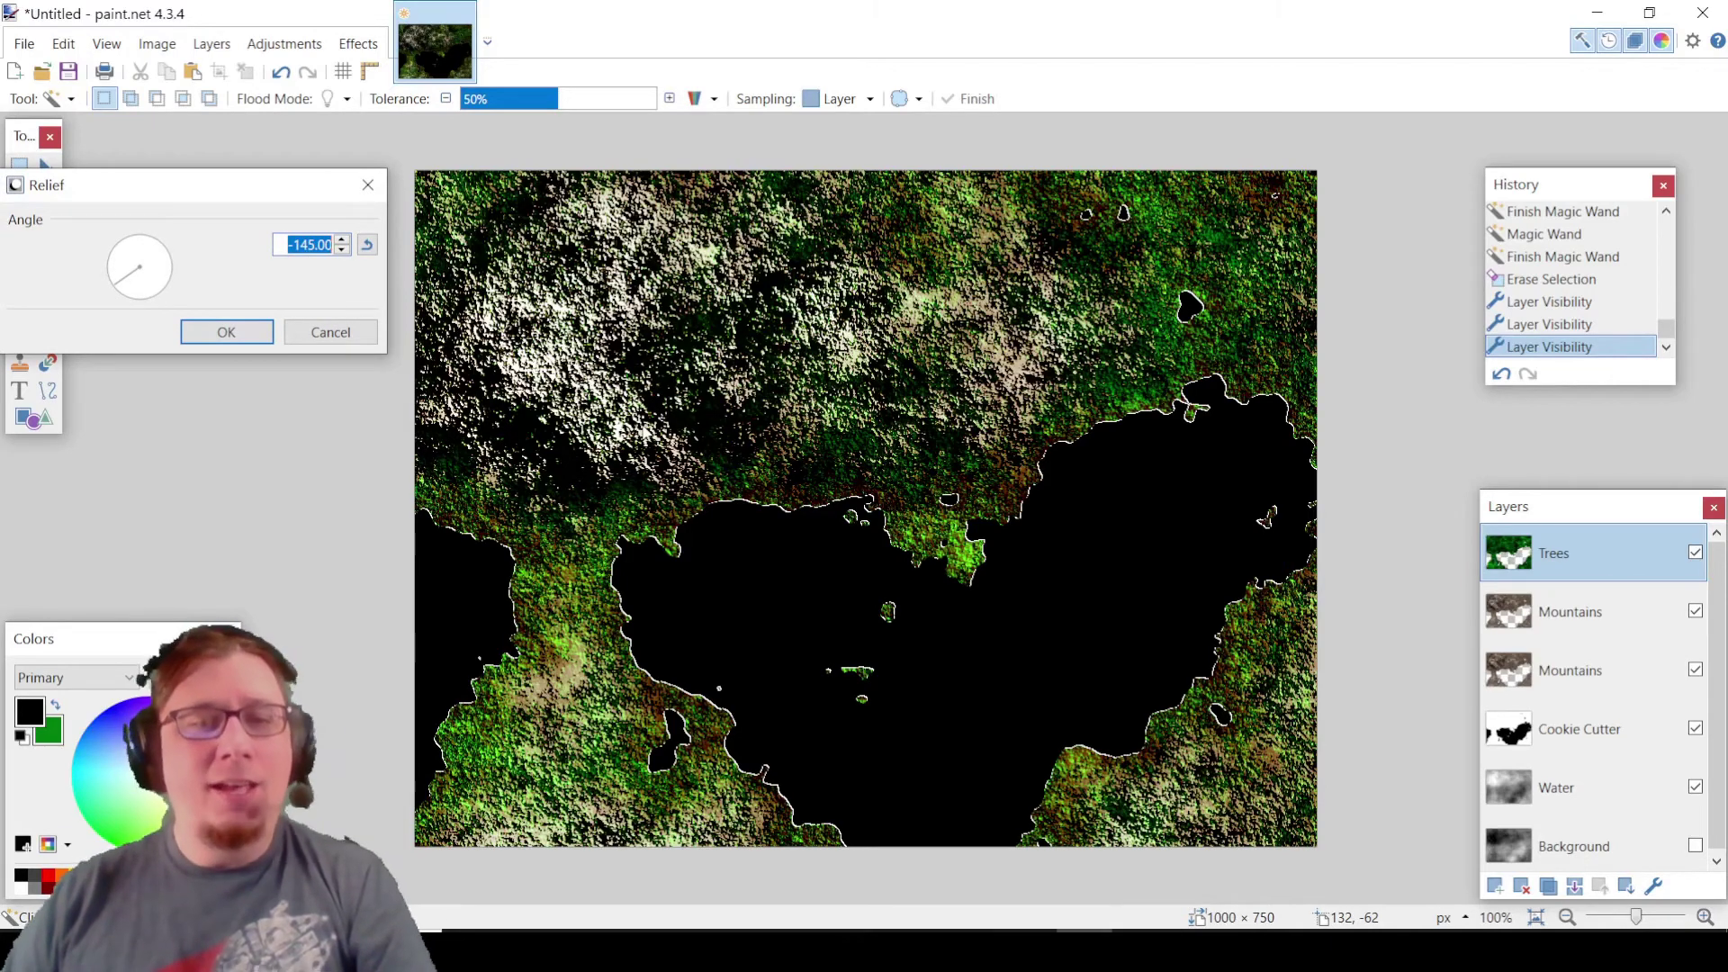
pyautogui.click(226, 331)
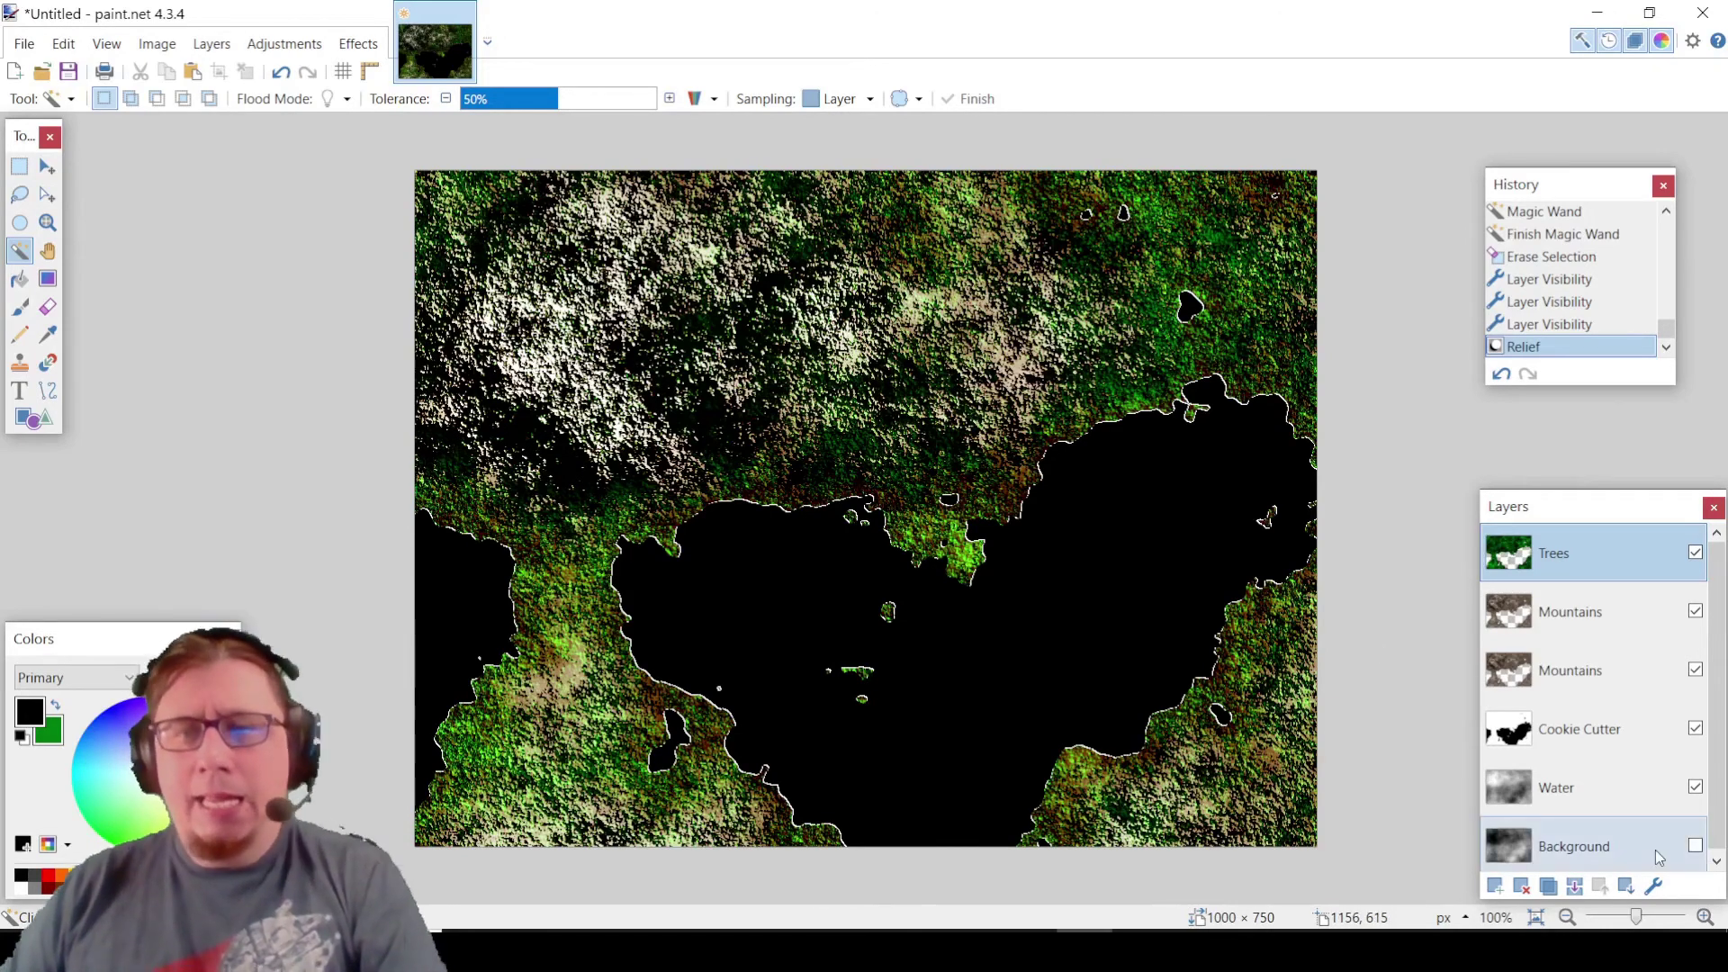
# - Select the Water layer and move it up above the Cookie Cutter layer
pyautogui.click(1589, 793)
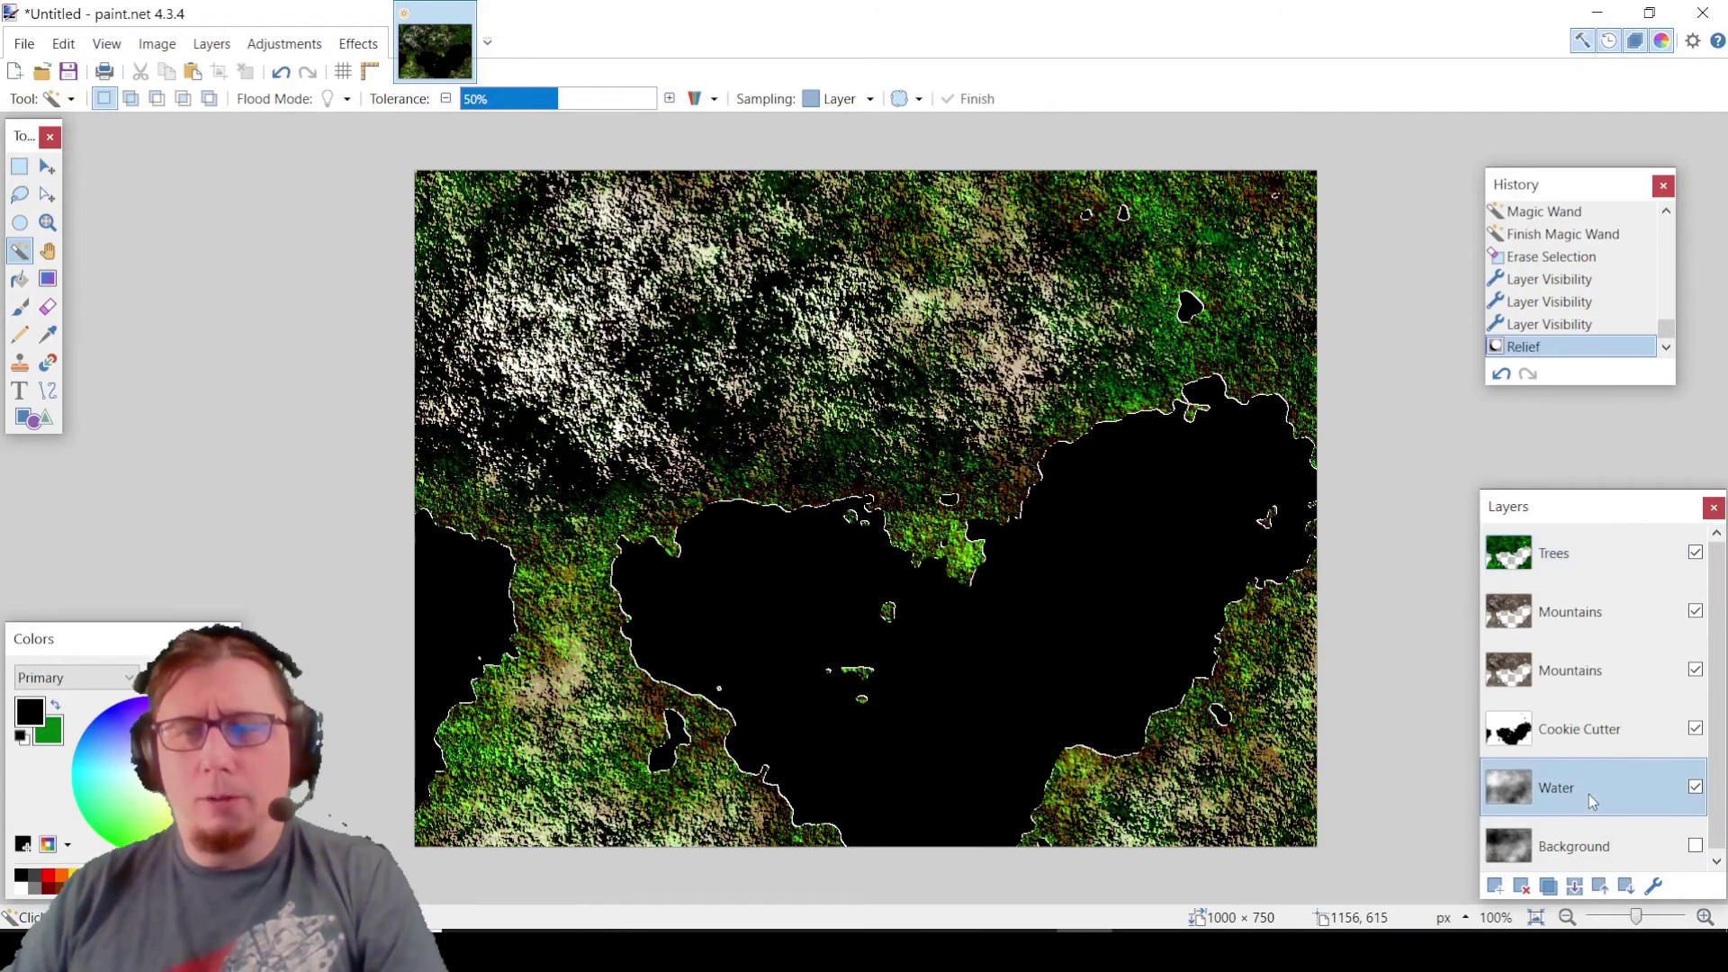
pyautogui.click(1599, 886)
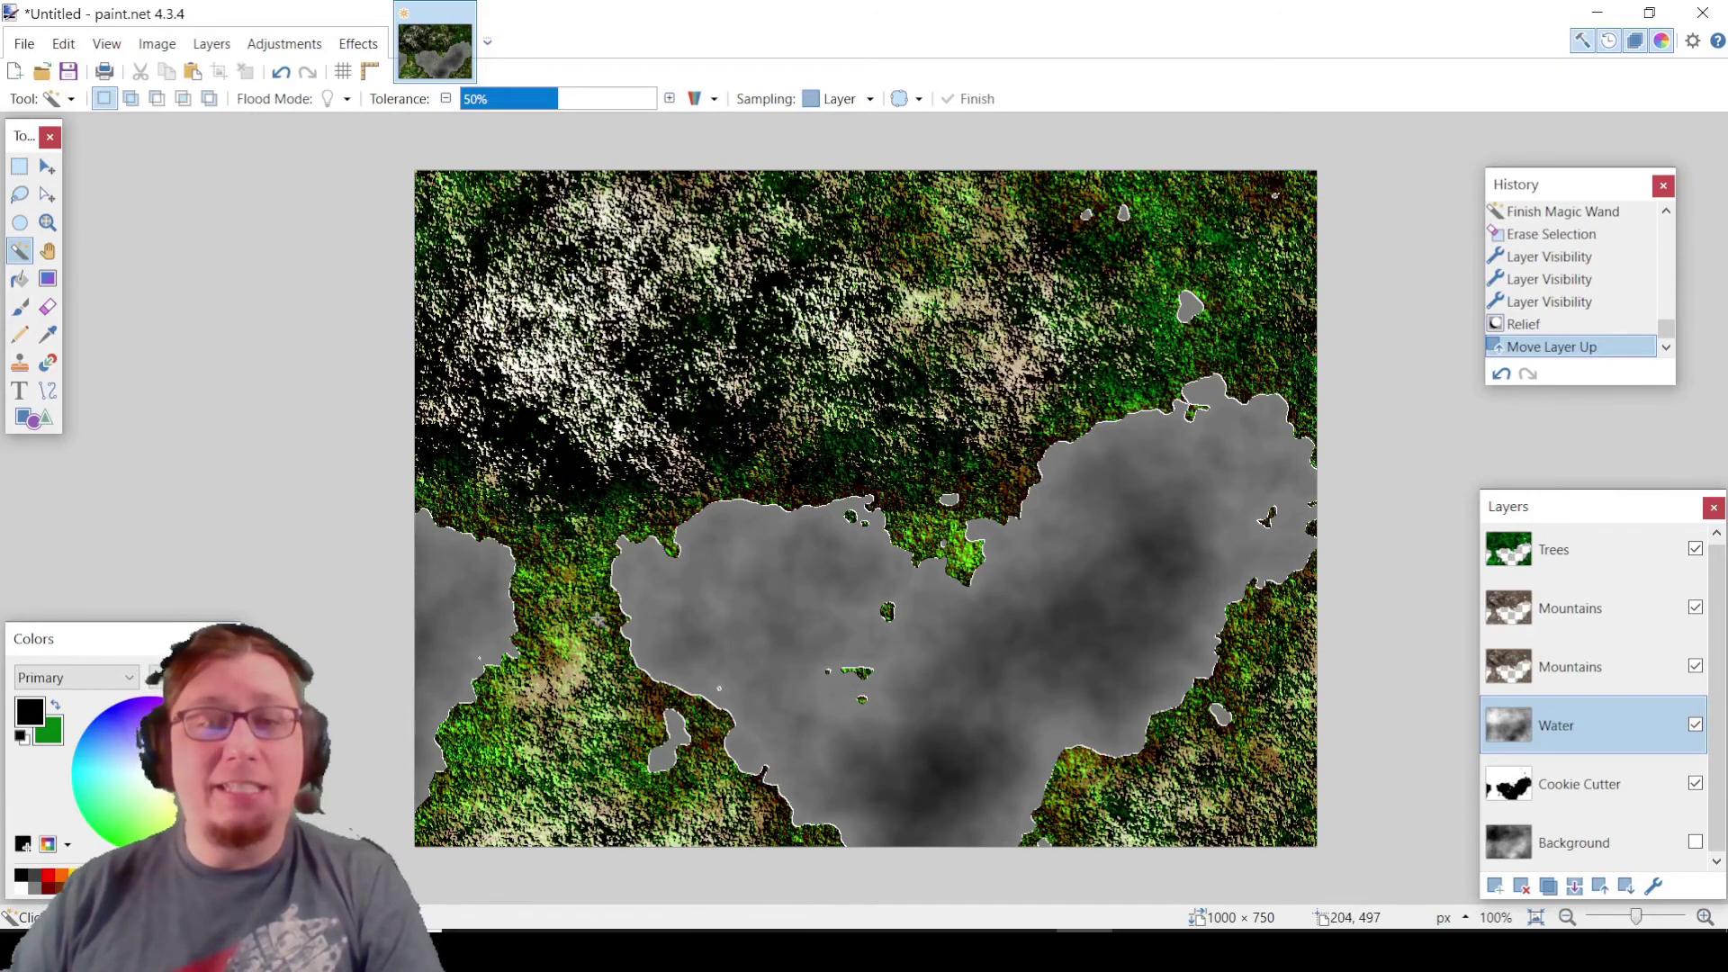
pyautogui.click(286, 44)
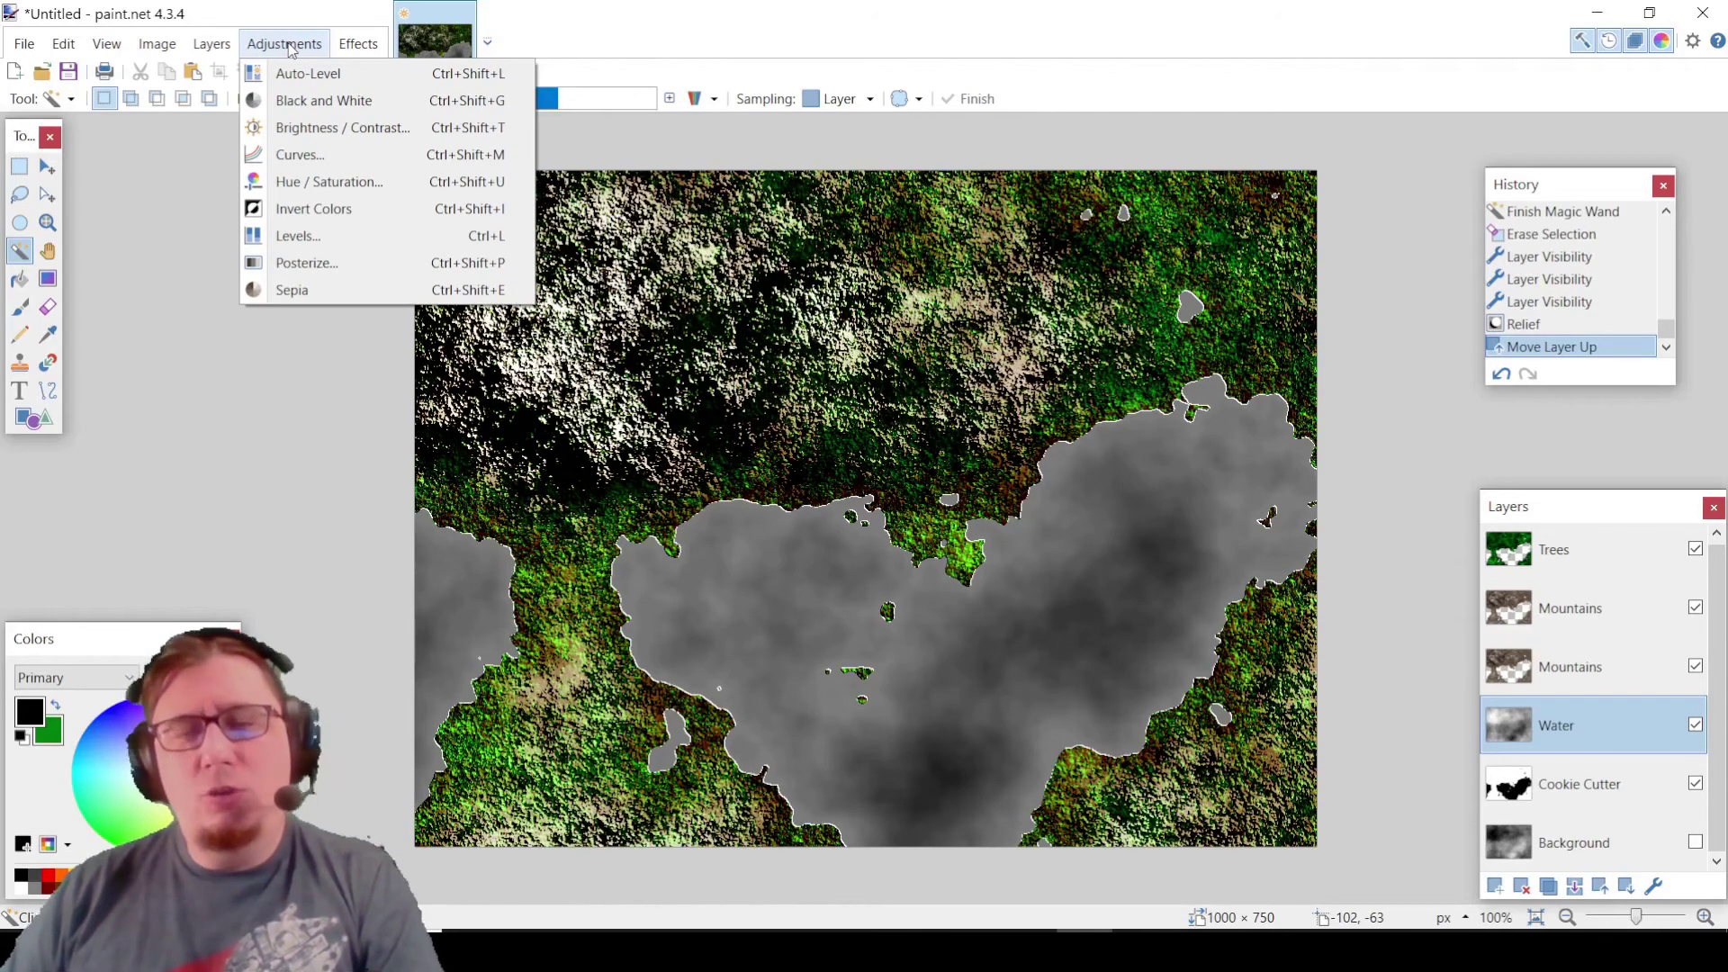
# - Open Curves on the Water layer, switch to RGB mode, and raise the Blue curve
pyautogui.click(299, 156)
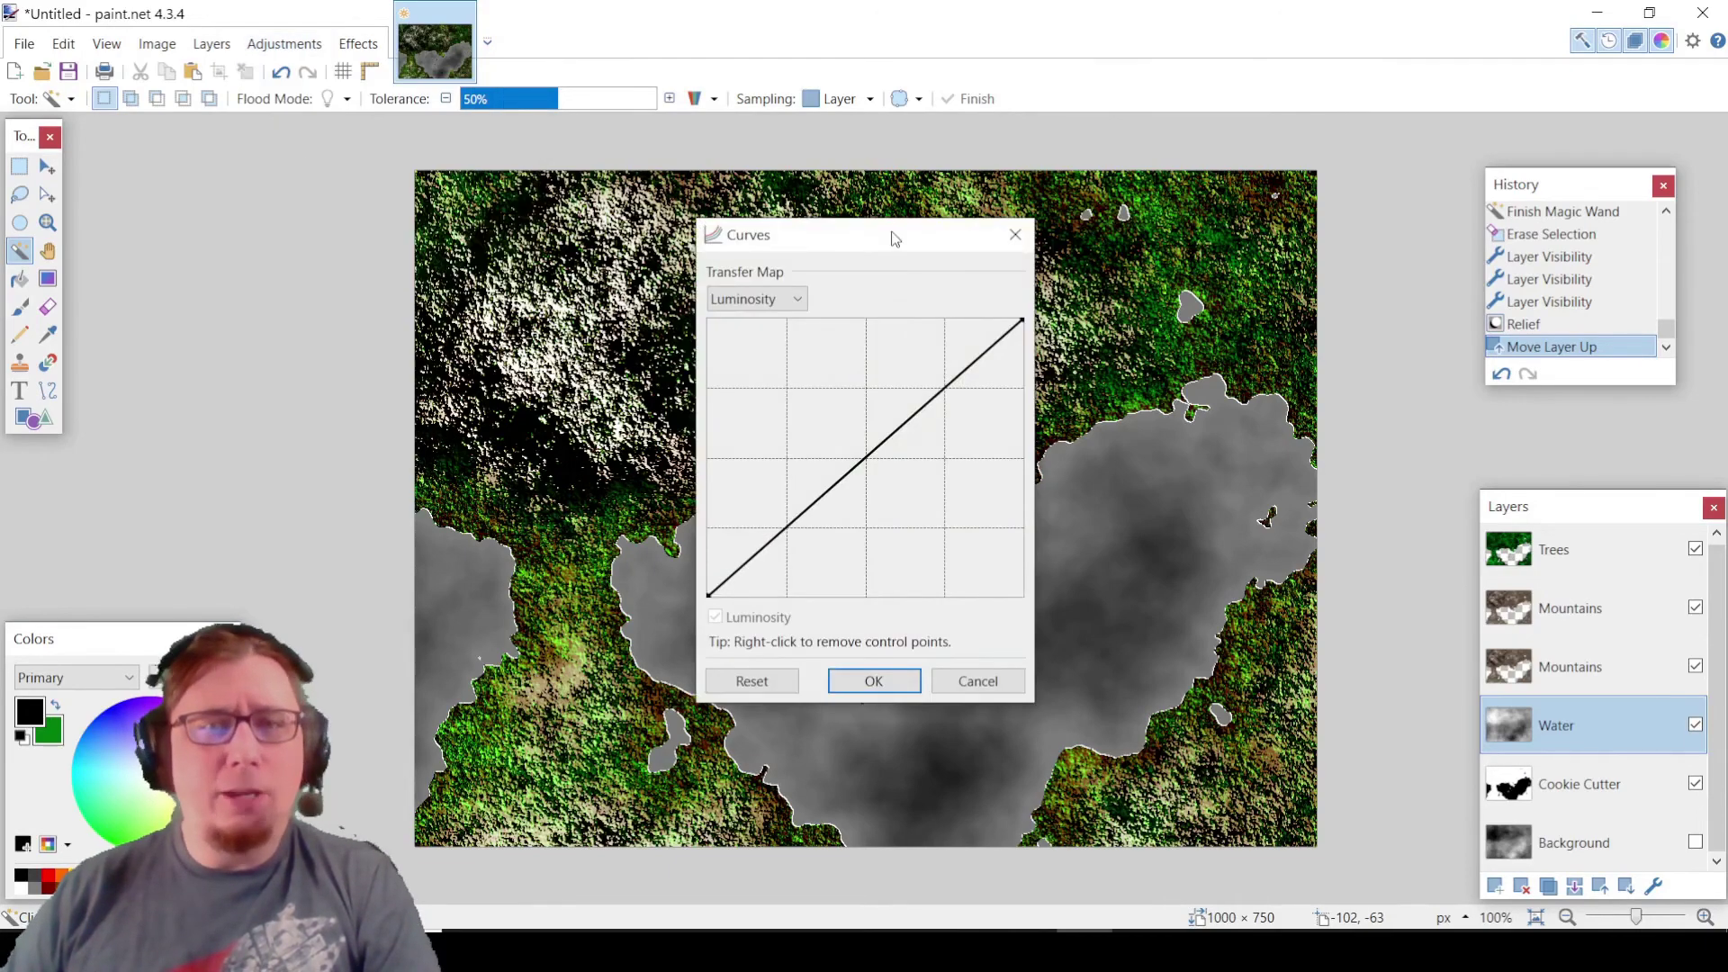
pyautogui.moveTo(705, 198); pyautogui.dragTo(263, 144)
pyautogui.click(153, 202)
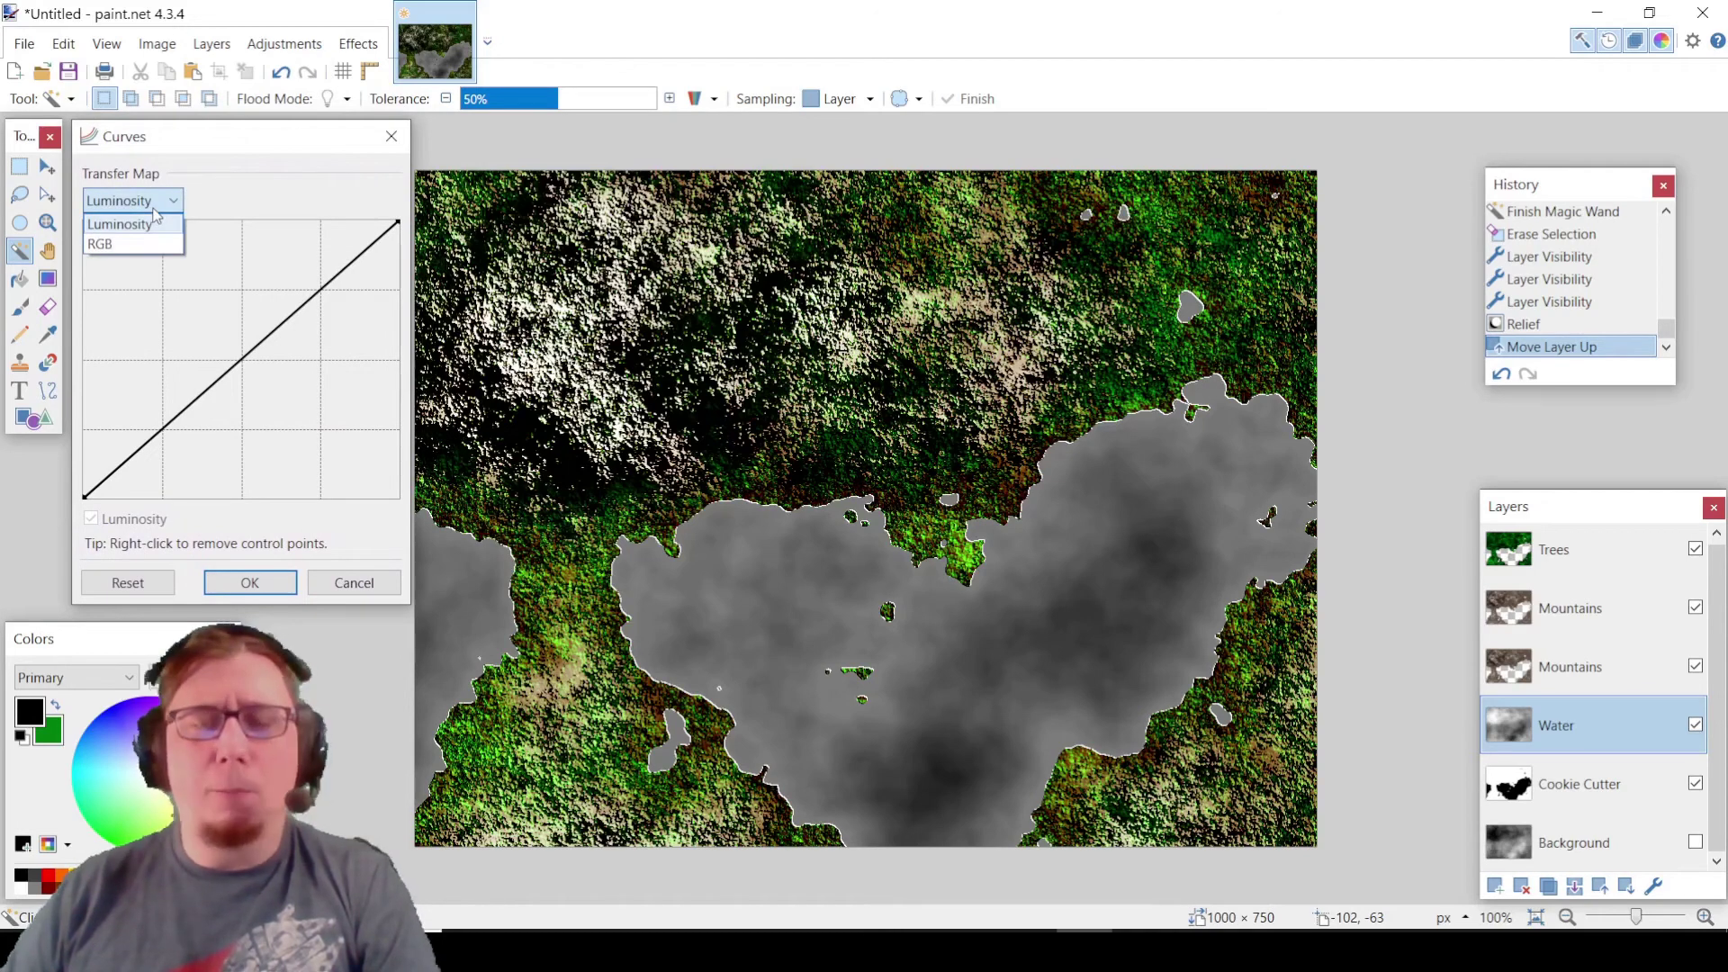
pyautogui.click(104, 246)
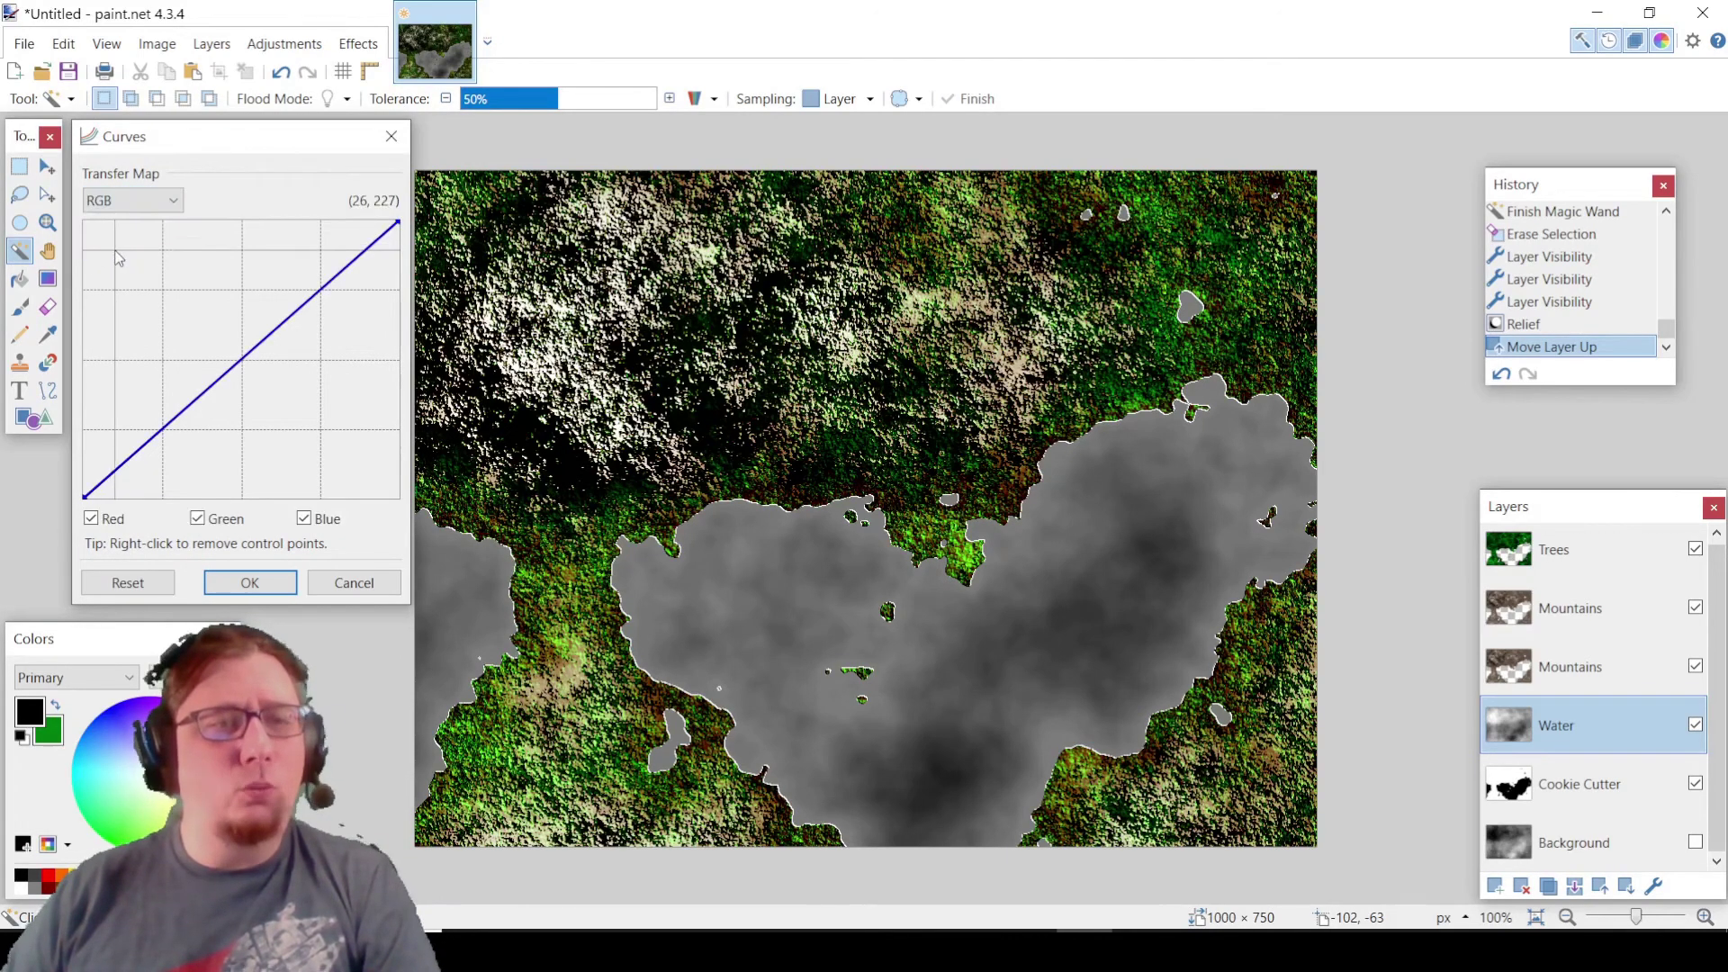
pyautogui.click(91, 519)
pyautogui.click(198, 520)
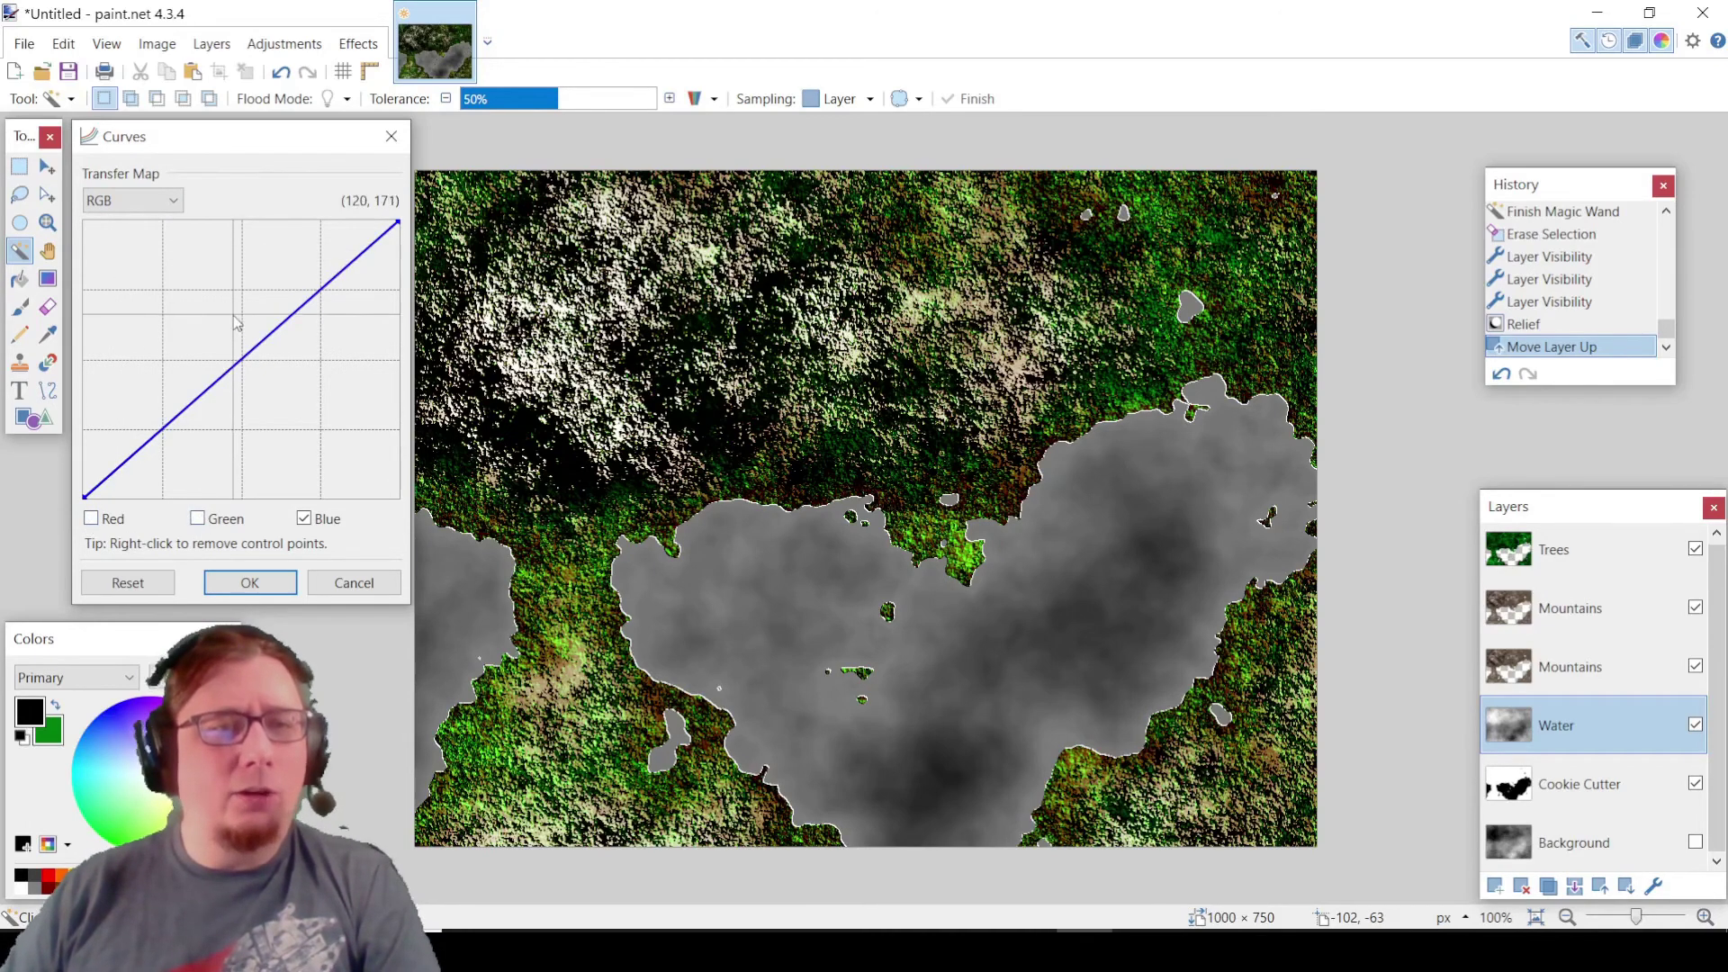
pyautogui.moveTo(241, 360); pyautogui.dragTo(202, 332)
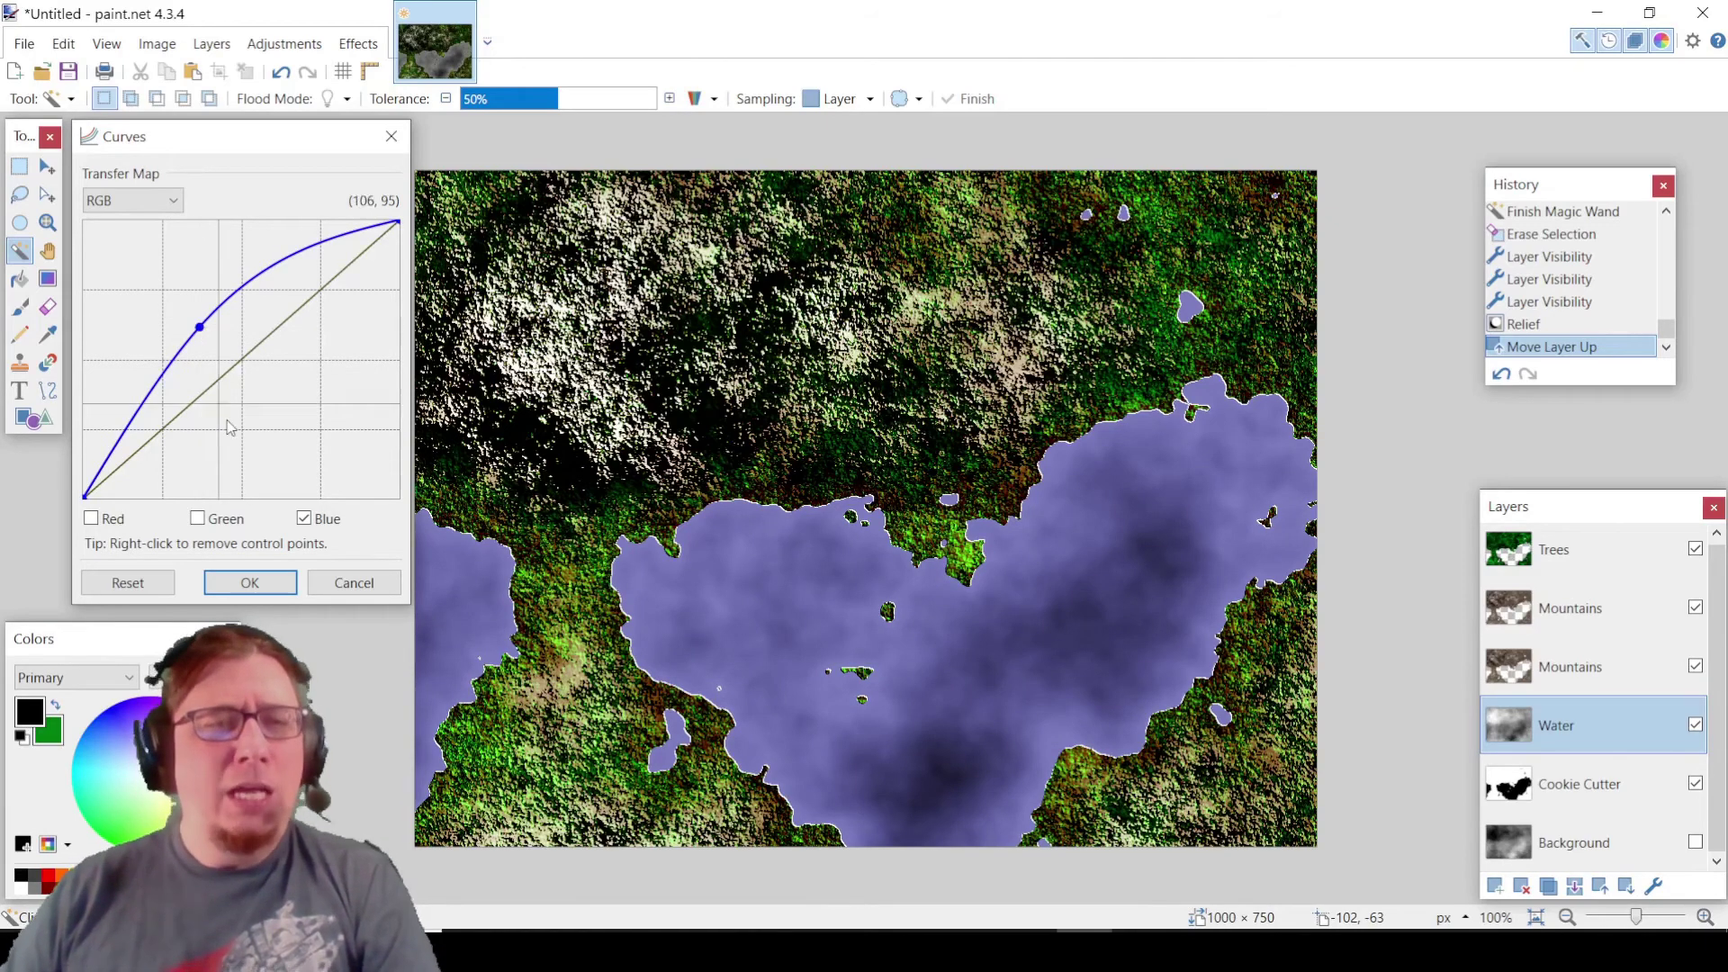
pyautogui.click(303, 520)
# - Pull the Red curve down, lower the Green curve slightly, and apply the Curves adjustment
pyautogui.click(91, 519)
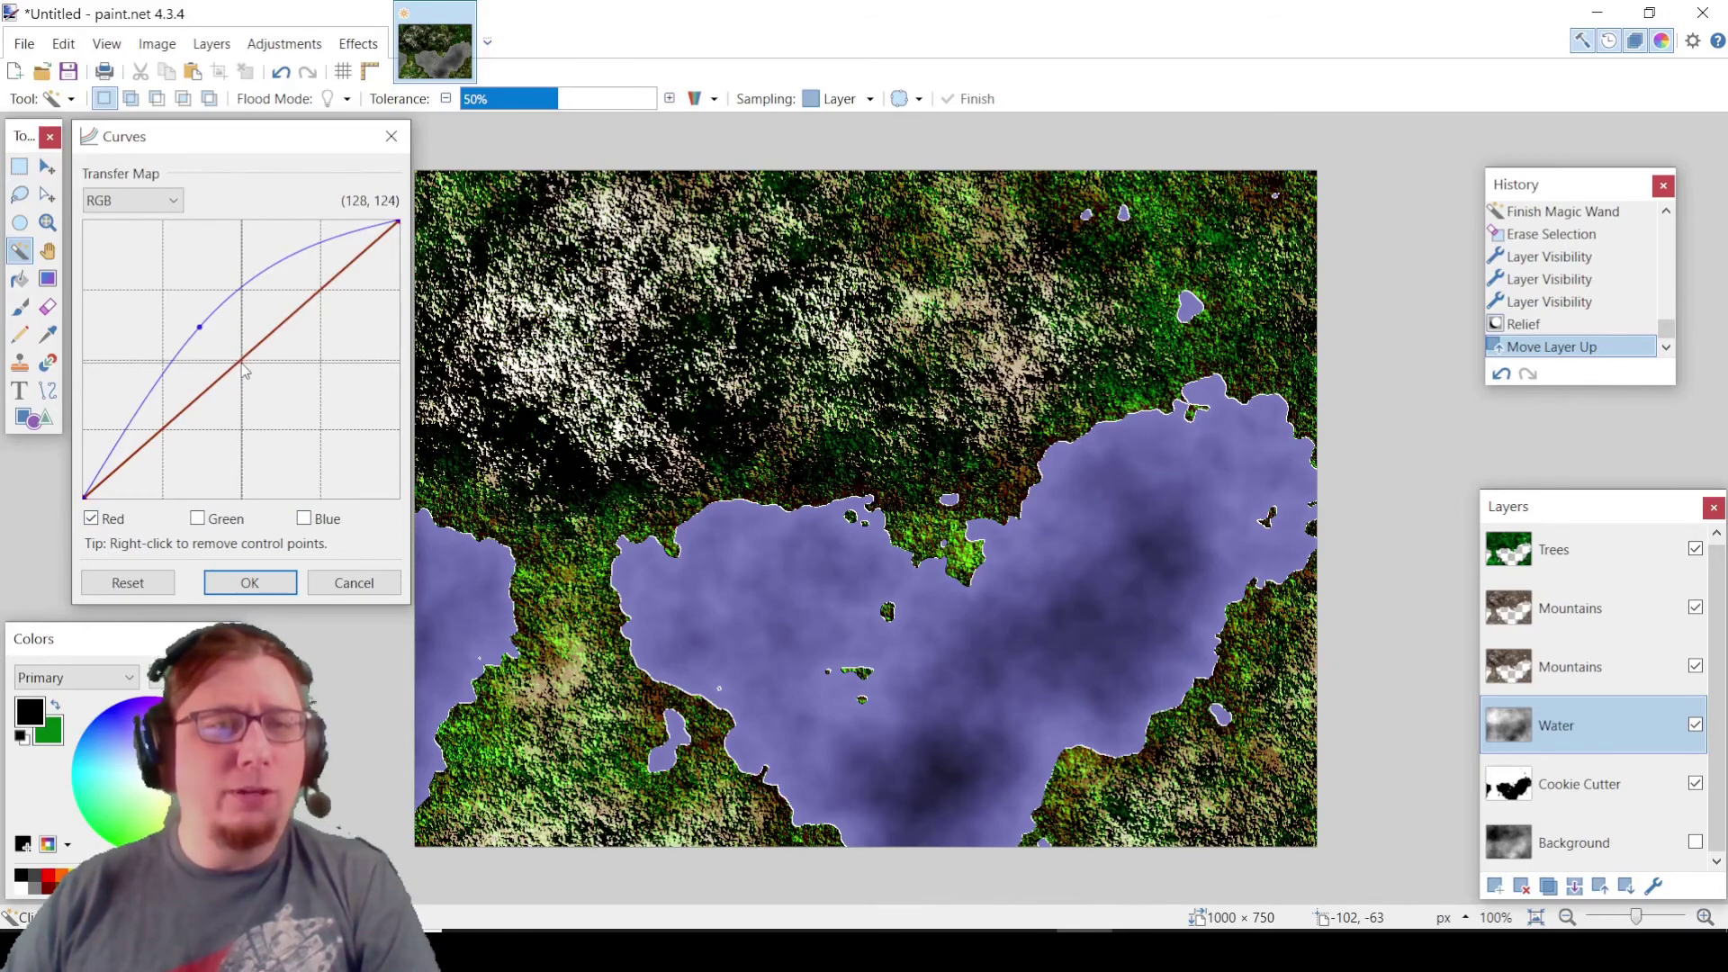
pyautogui.moveTo(244, 369); pyautogui.dragTo(406, 527)
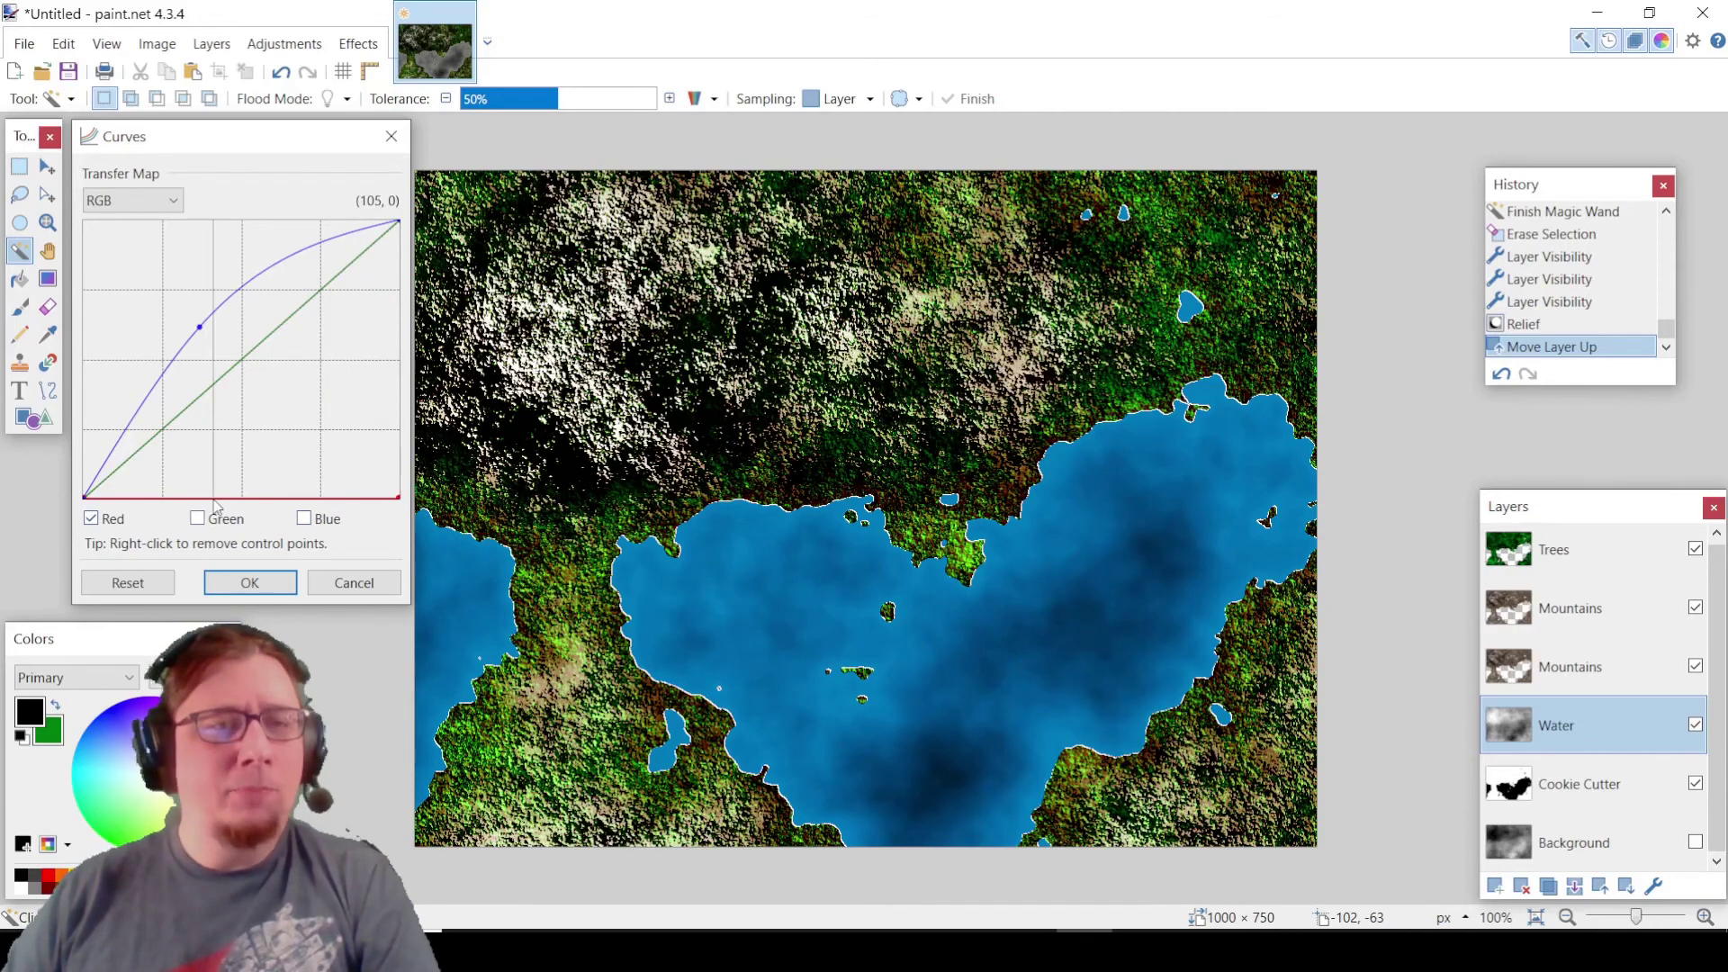
pyautogui.click(197, 526)
pyautogui.click(91, 520)
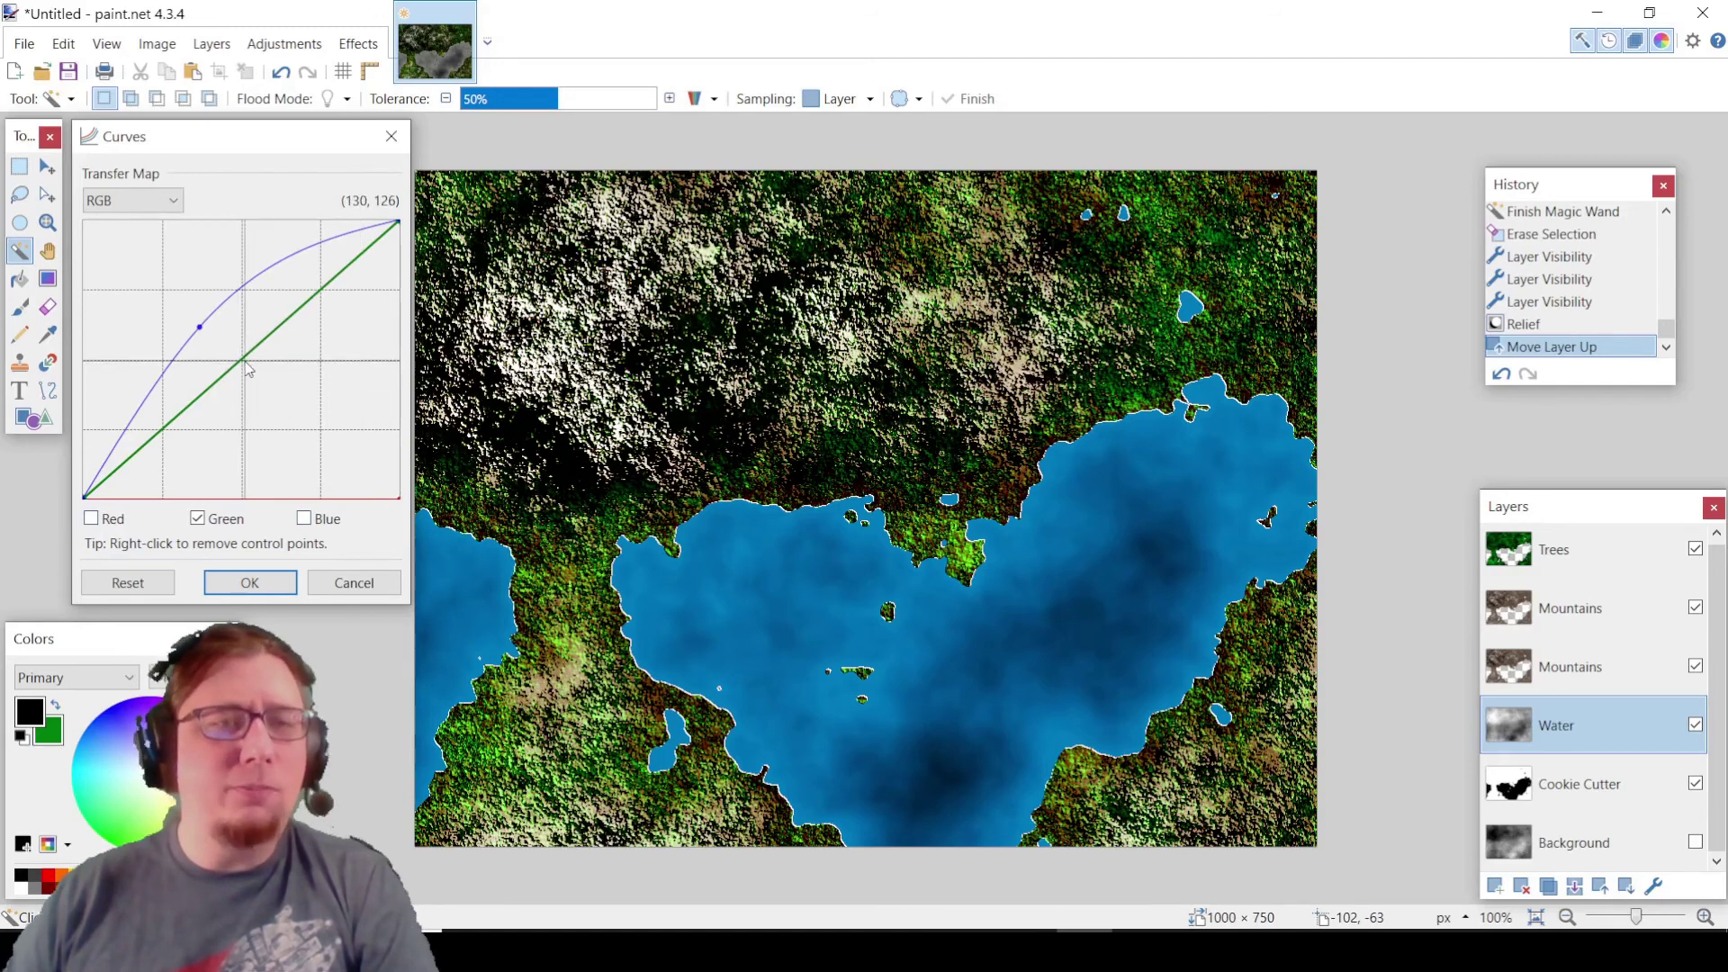
pyautogui.moveTo(249, 367); pyautogui.dragTo(257, 382)
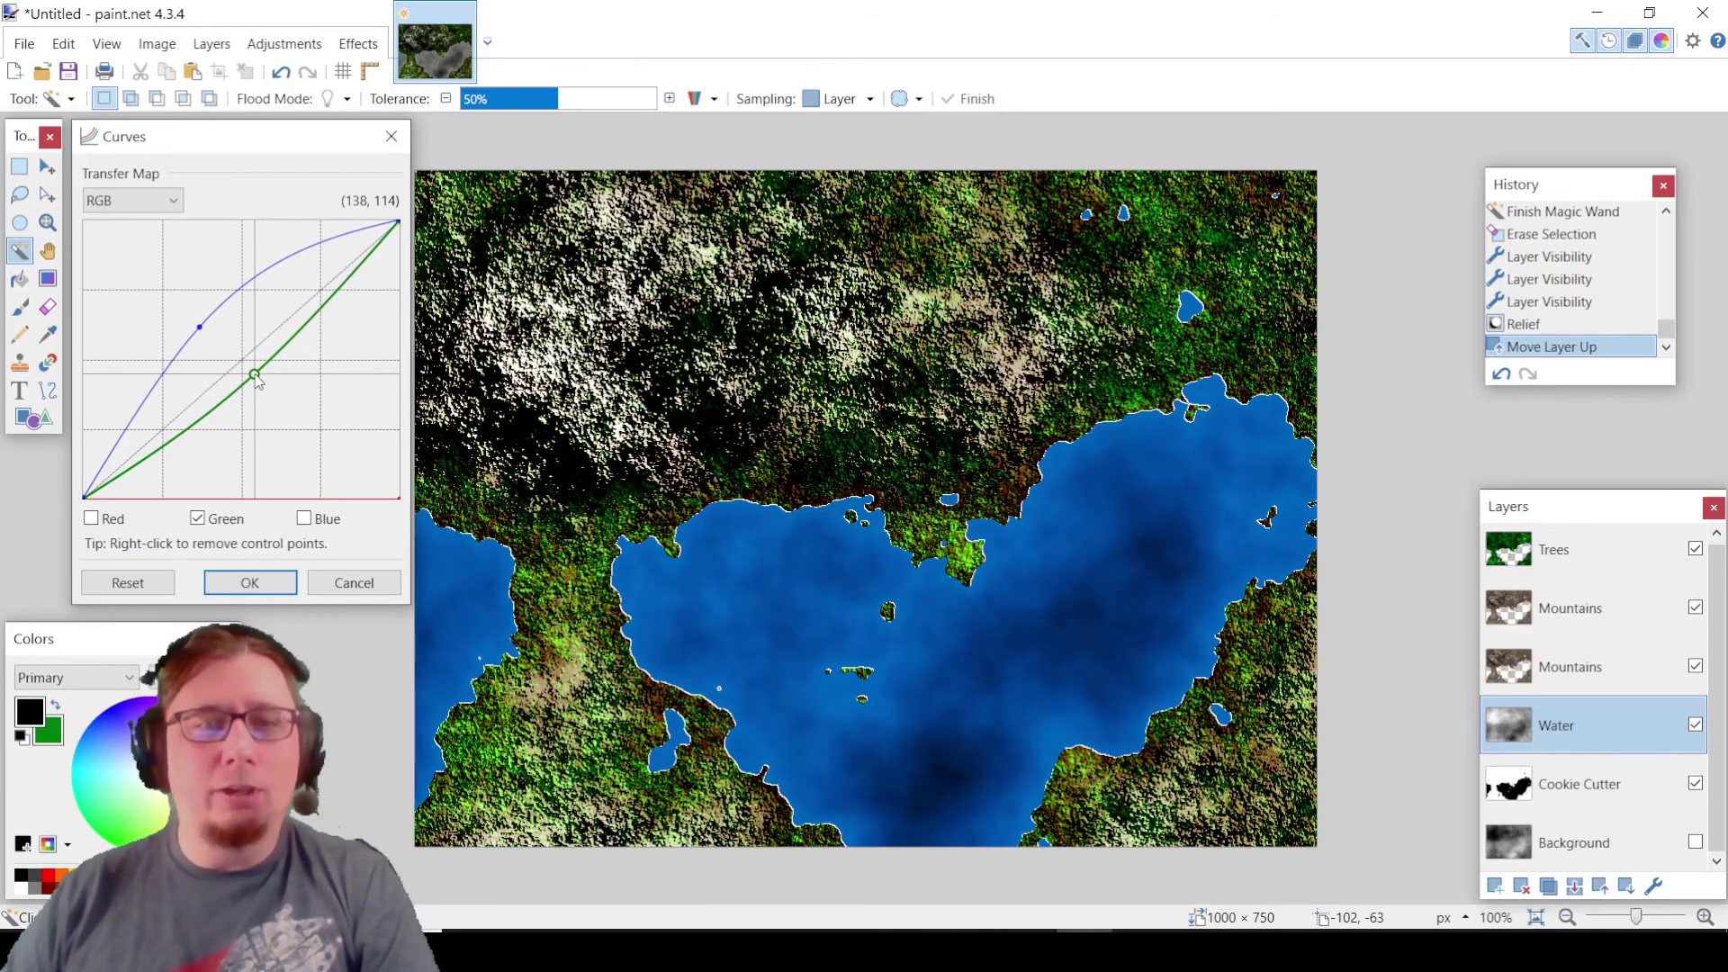
pyautogui.click(251, 584)
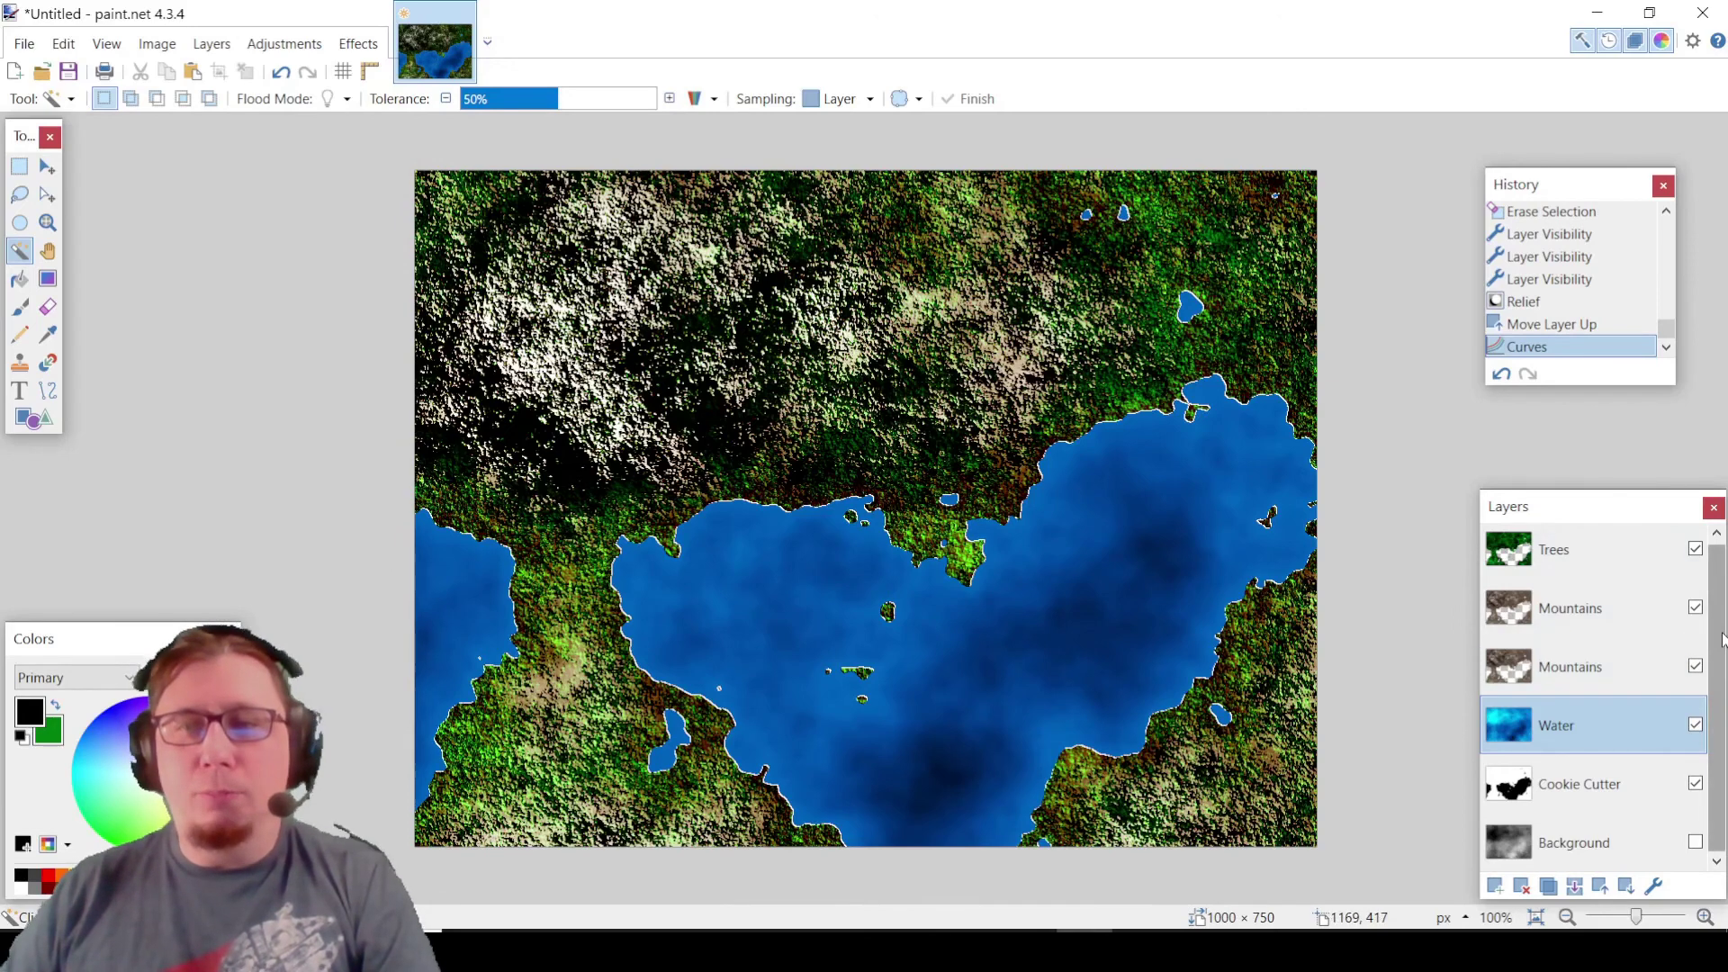
pyautogui.click(1566, 551)
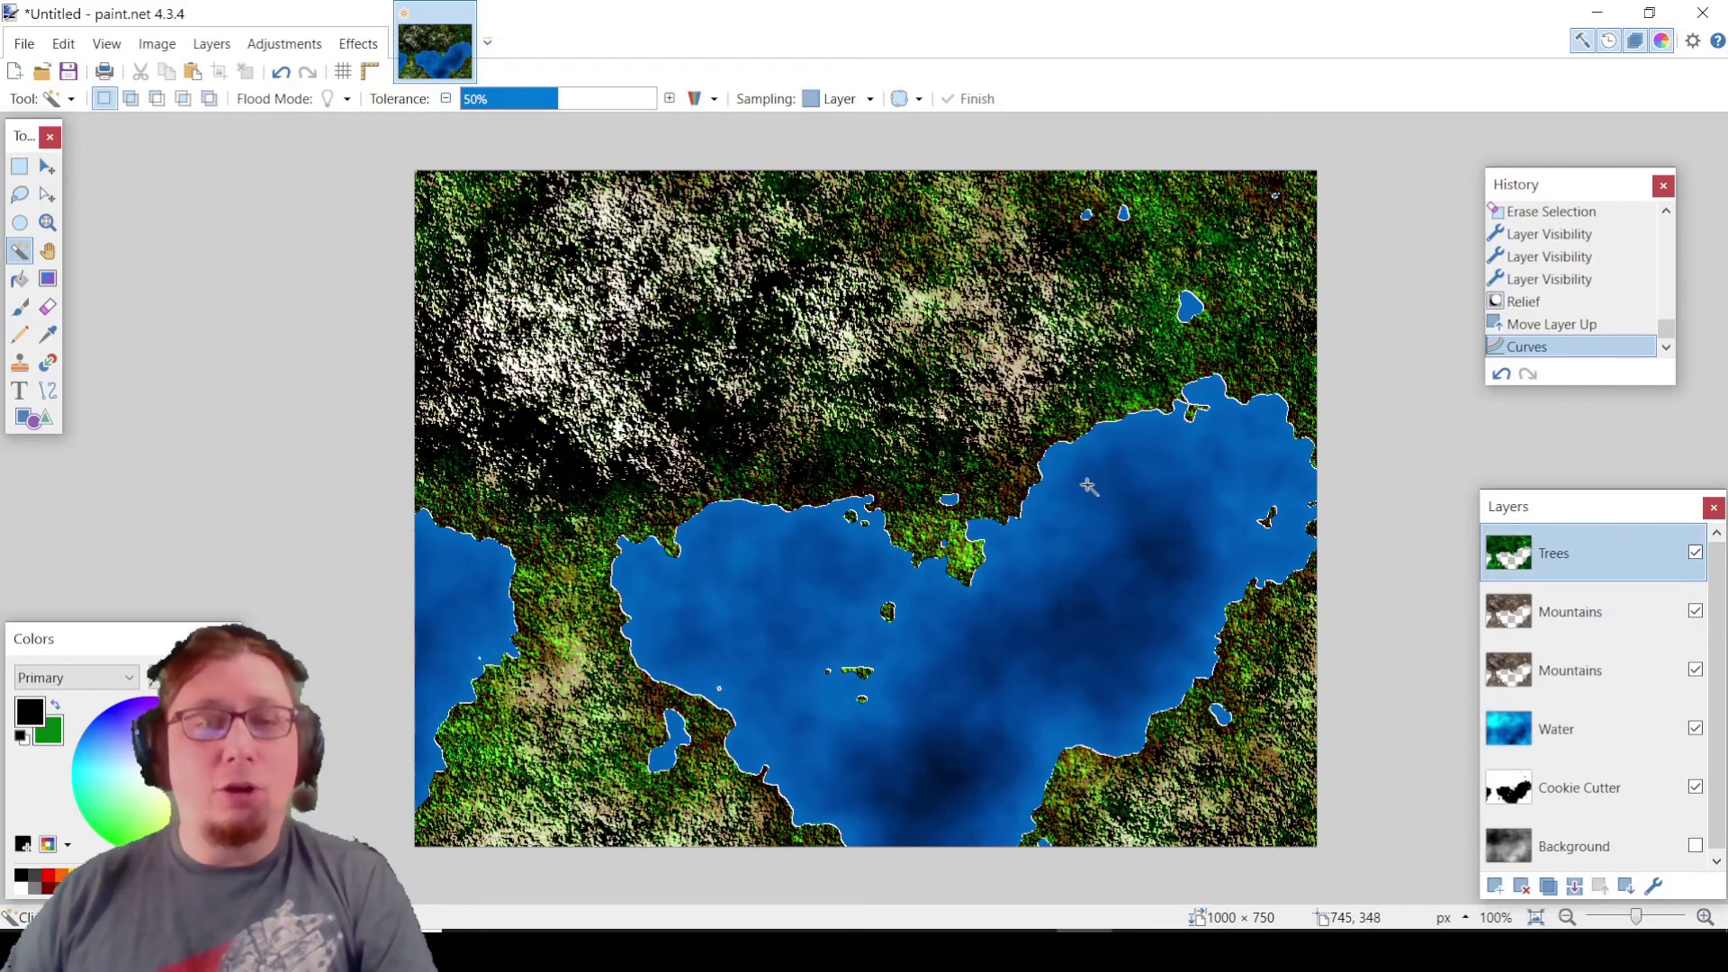
pyautogui.click(1706, 916)
pyautogui.click(1706, 916)
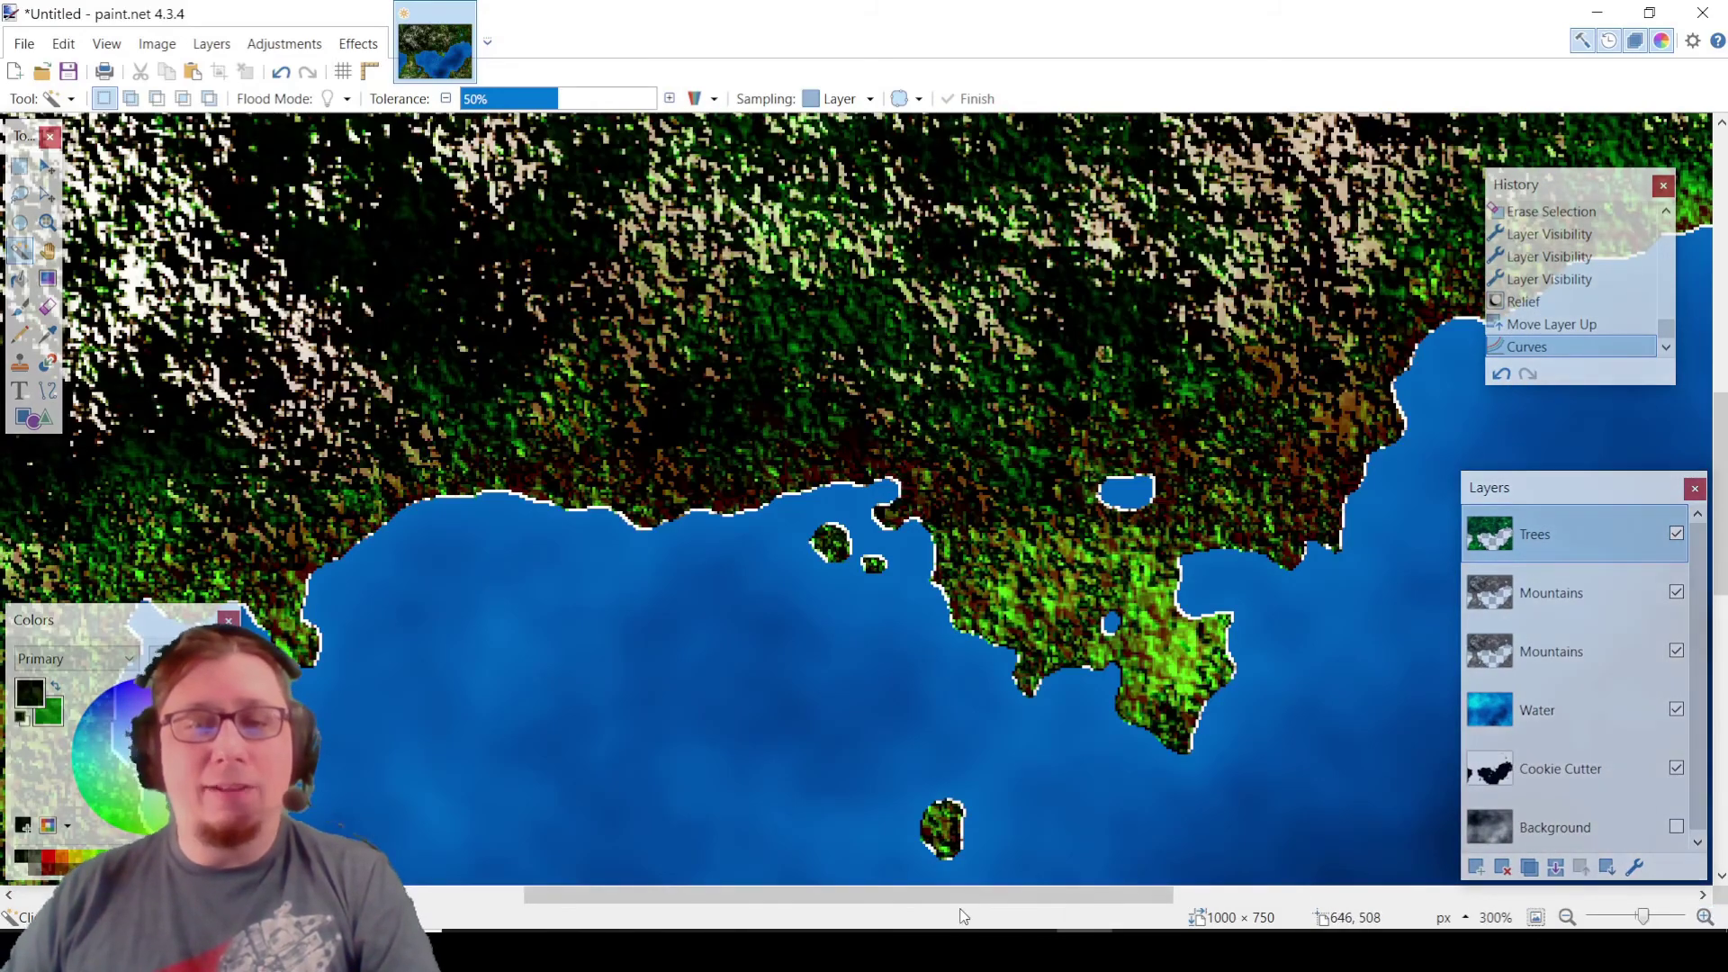
pyautogui.moveTo(963, 906); pyautogui.dragTo(731, 907)
pyautogui.scroll(-5, 1272, 592)
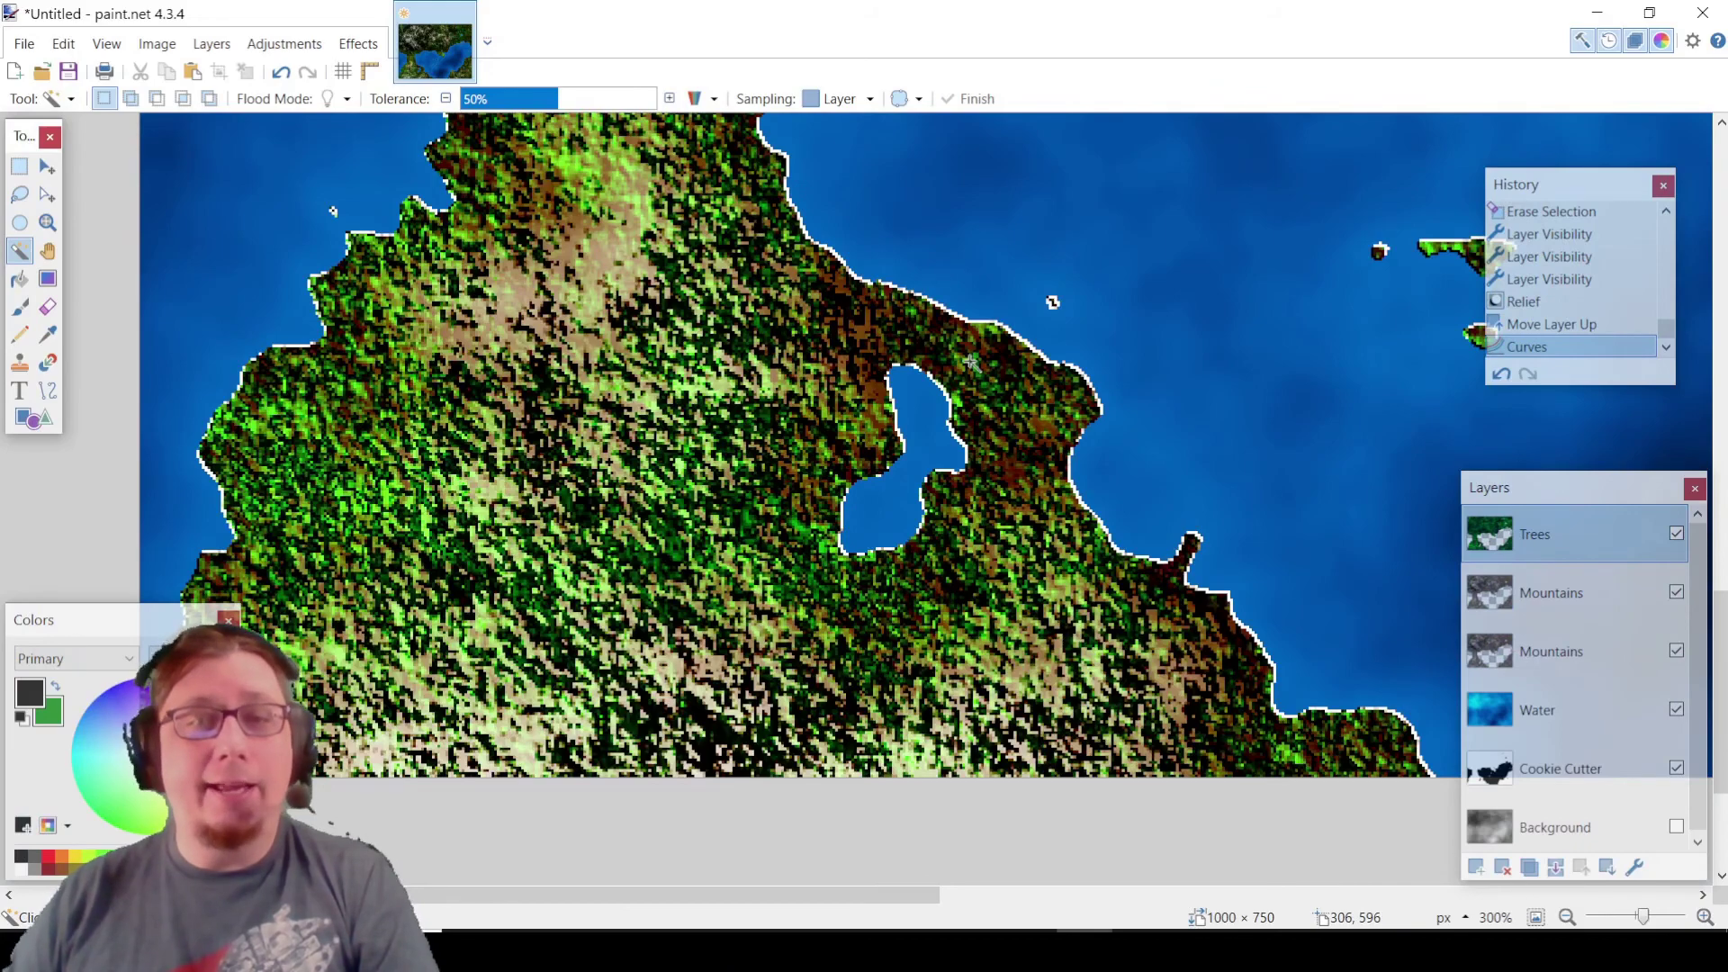
pyautogui.scroll(5, 1034, 450)
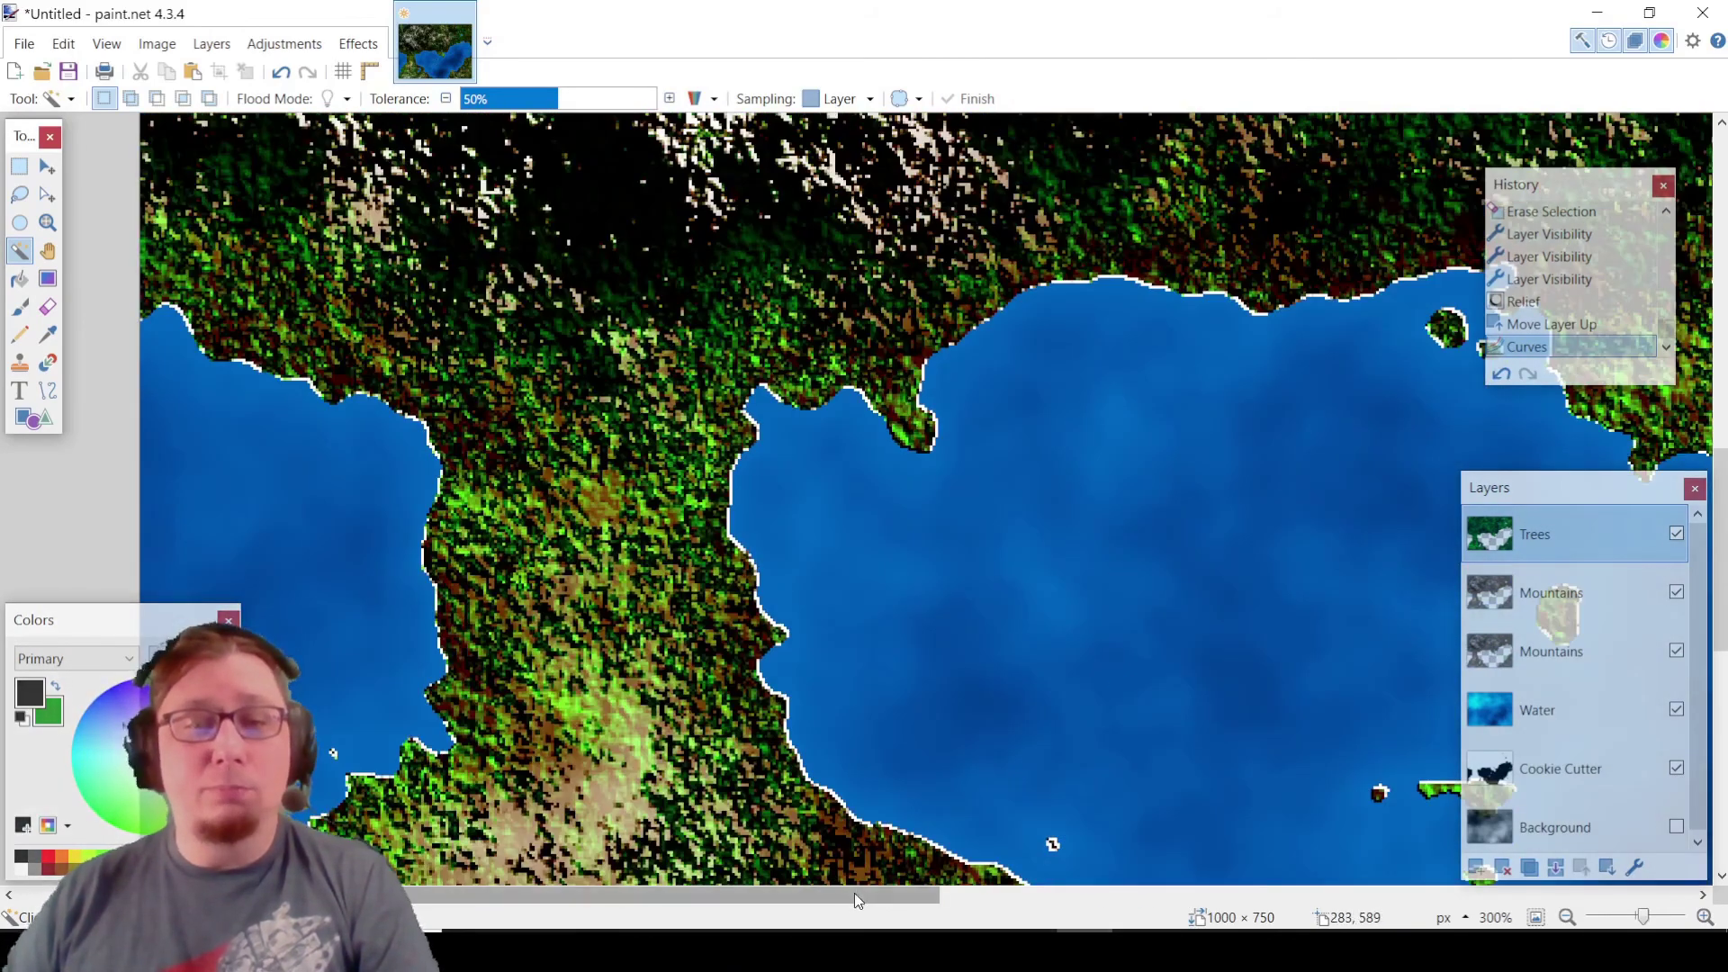
pyautogui.moveTo(855, 893); pyautogui.dragTo(1391, 878)
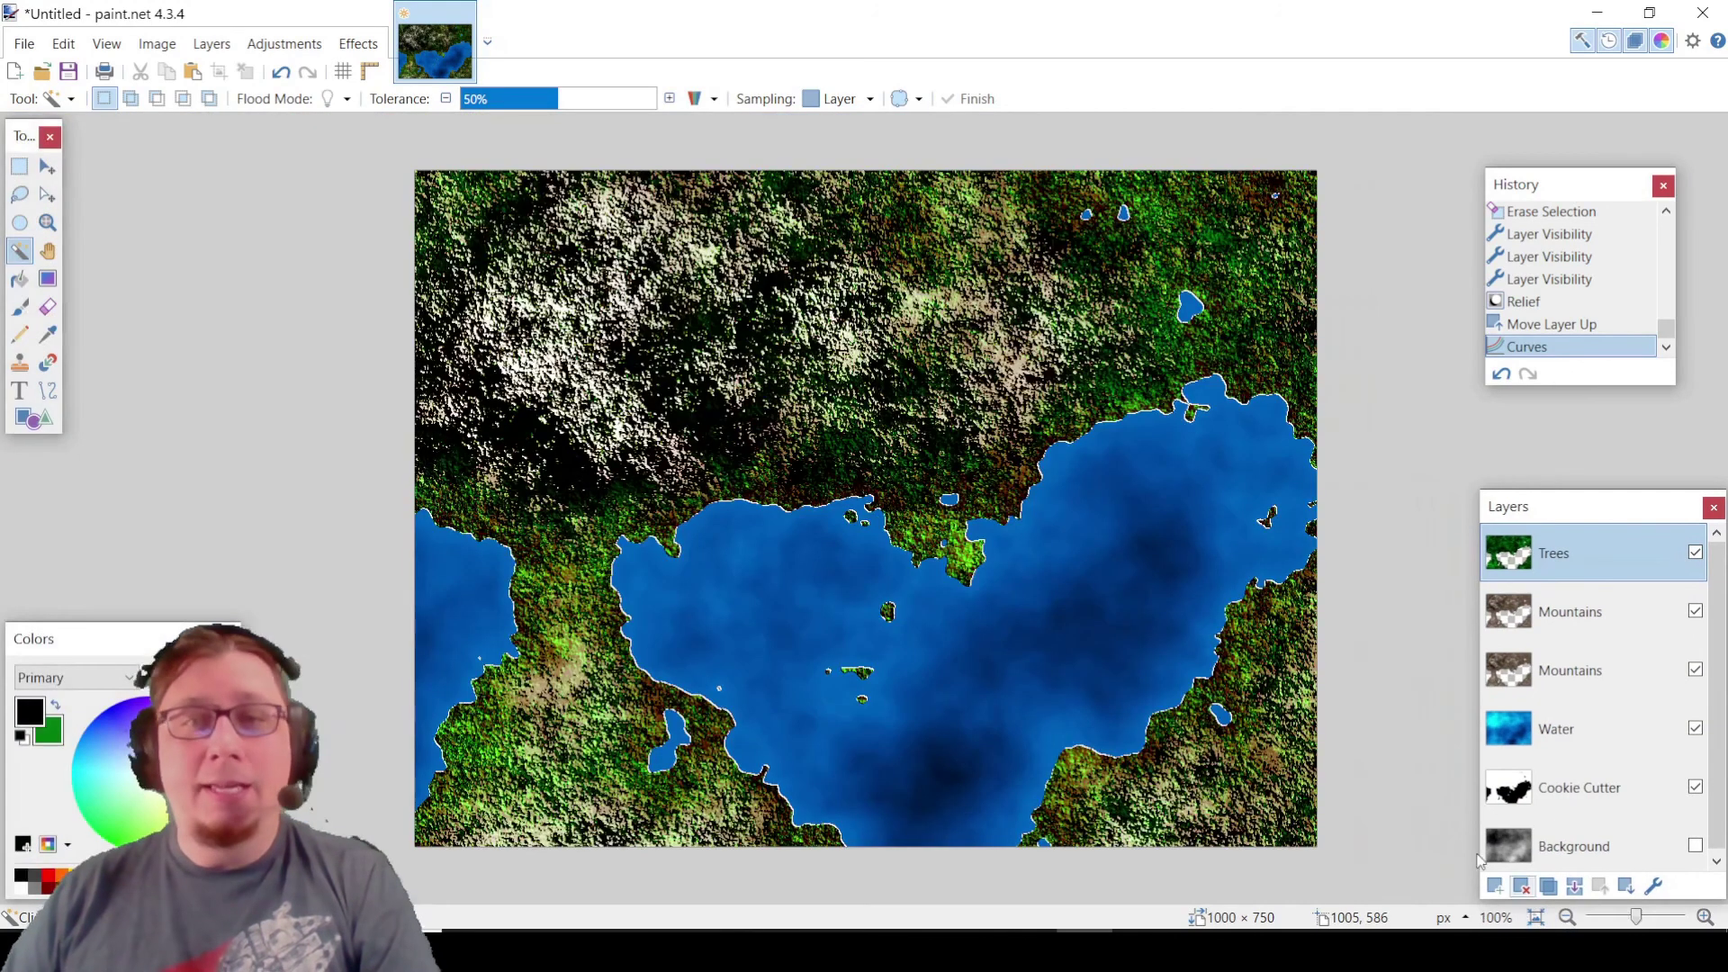
pyautogui.click(1536, 917)
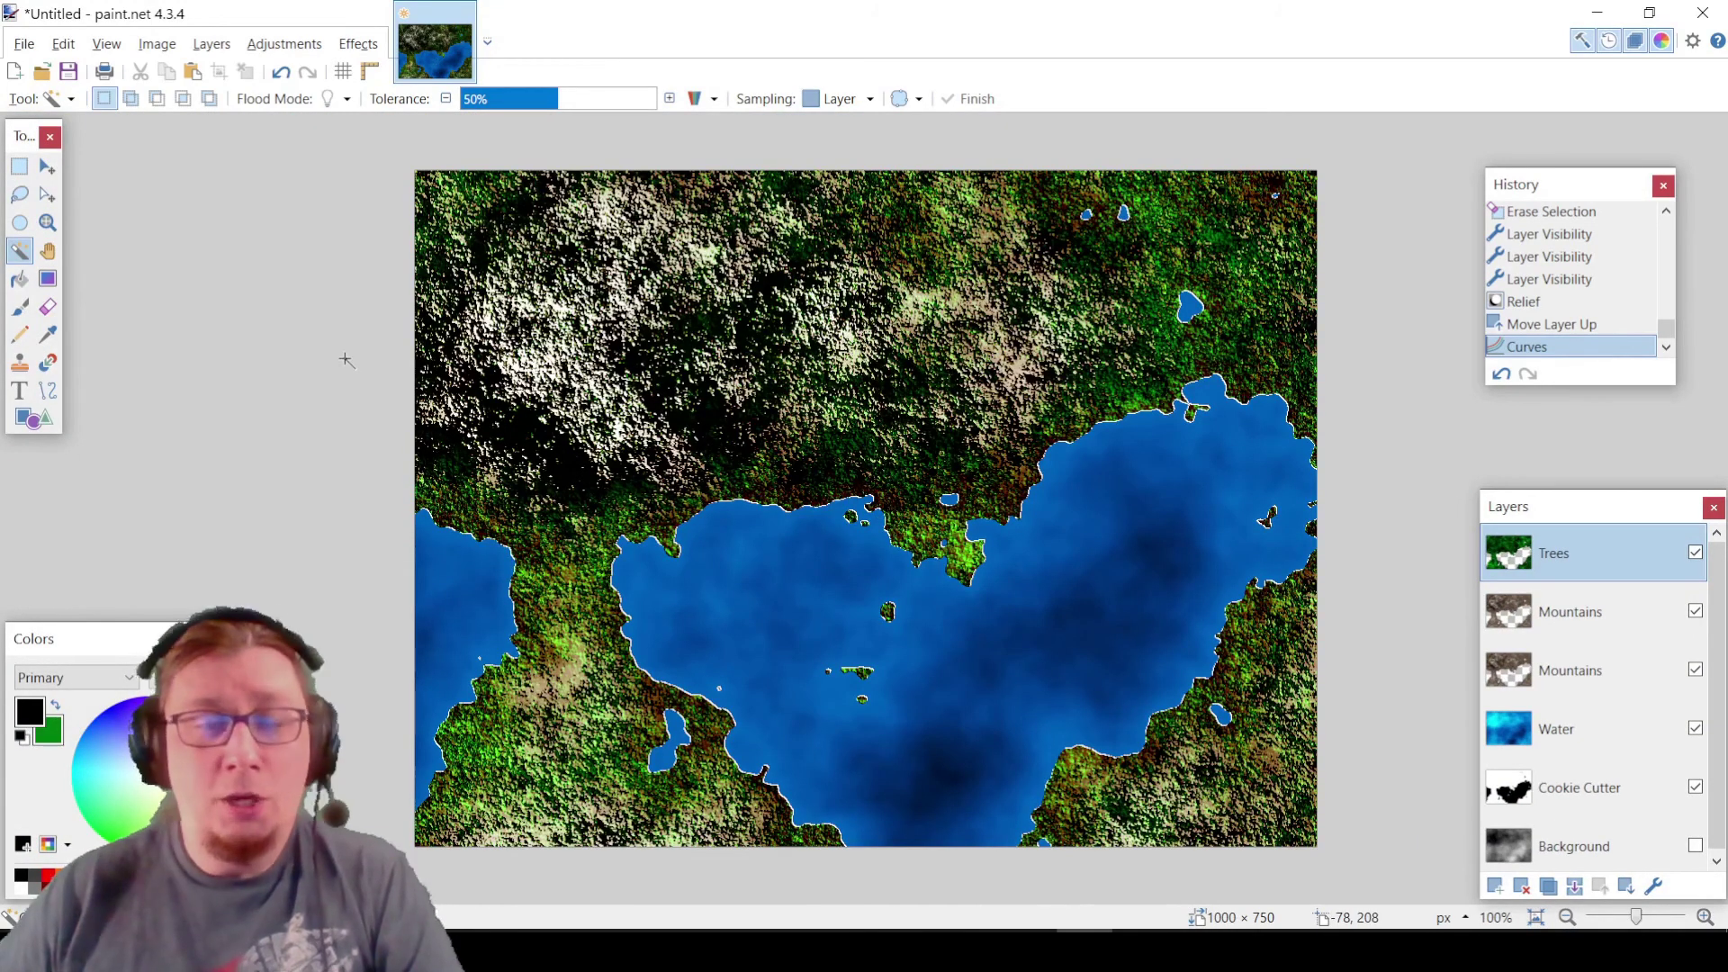